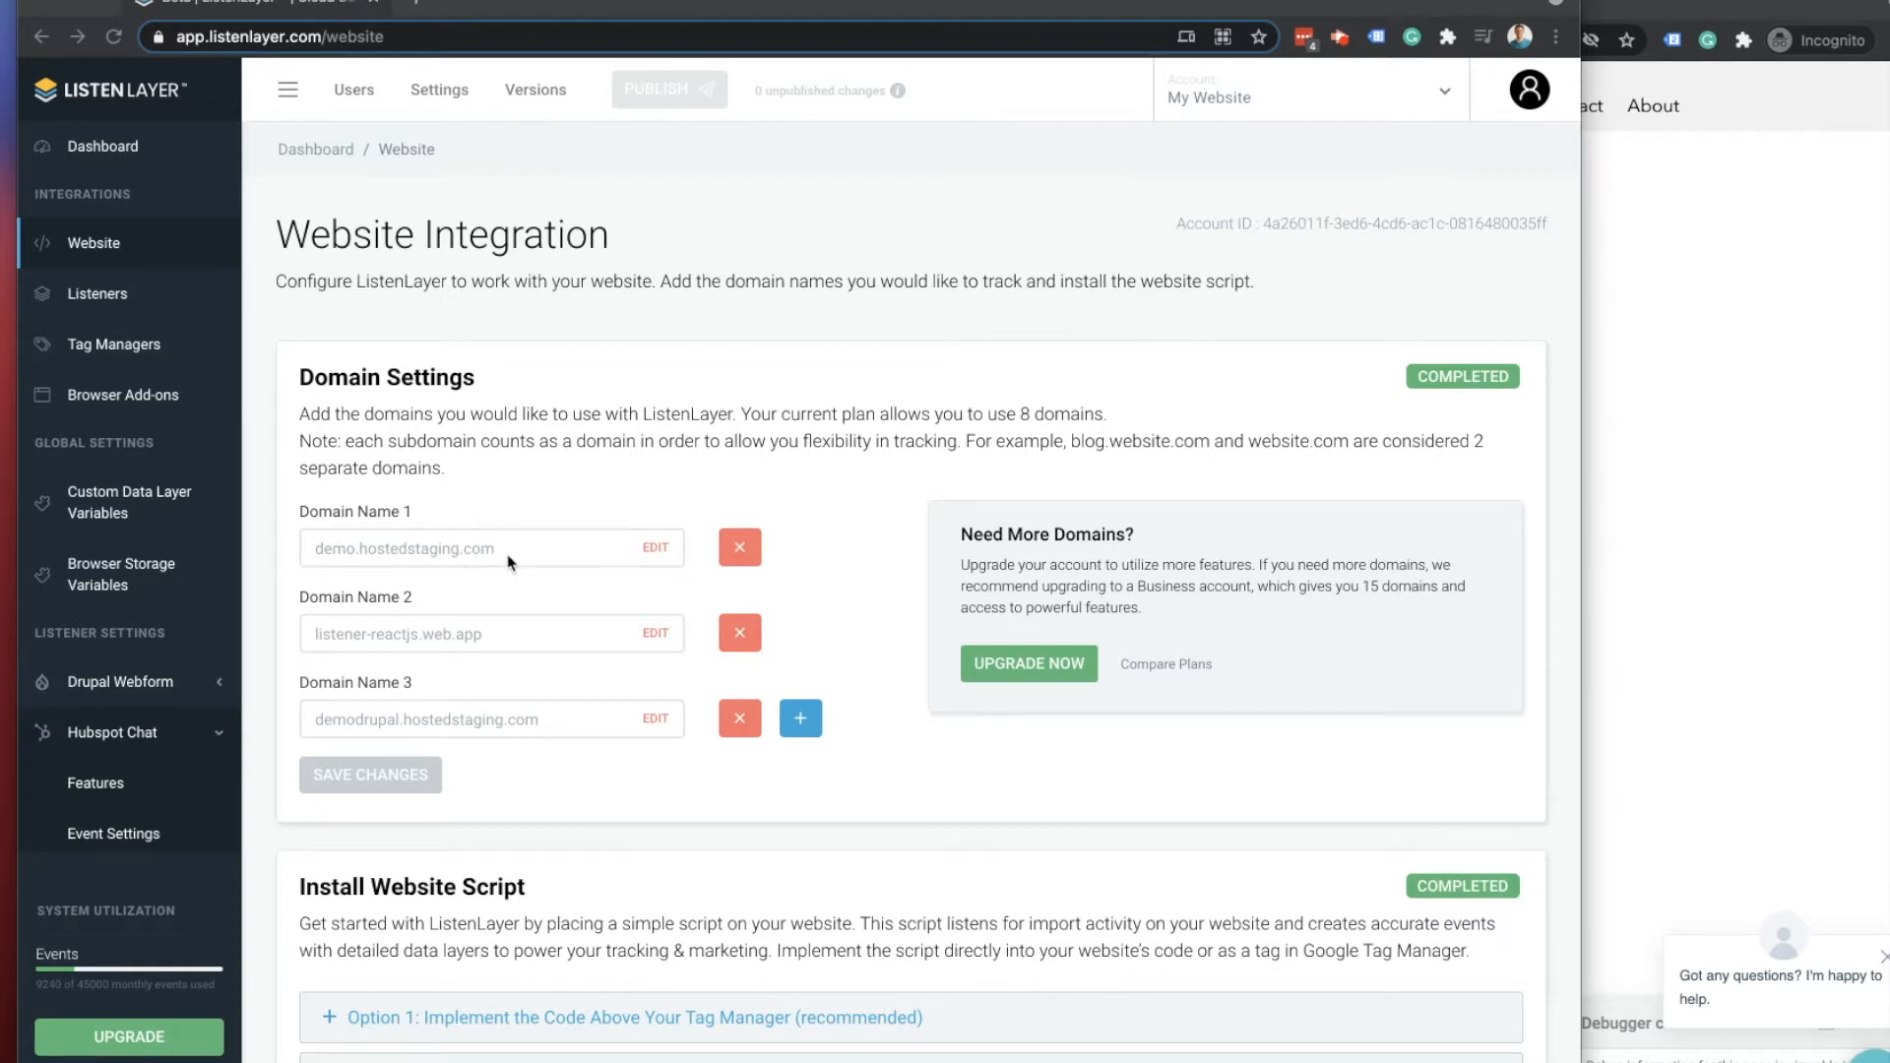
- Show the website script instructions for Option 2, implementing the code inside Google Tag Manager
scroll(512, 566, "down", 3)
left_click(388, 947)
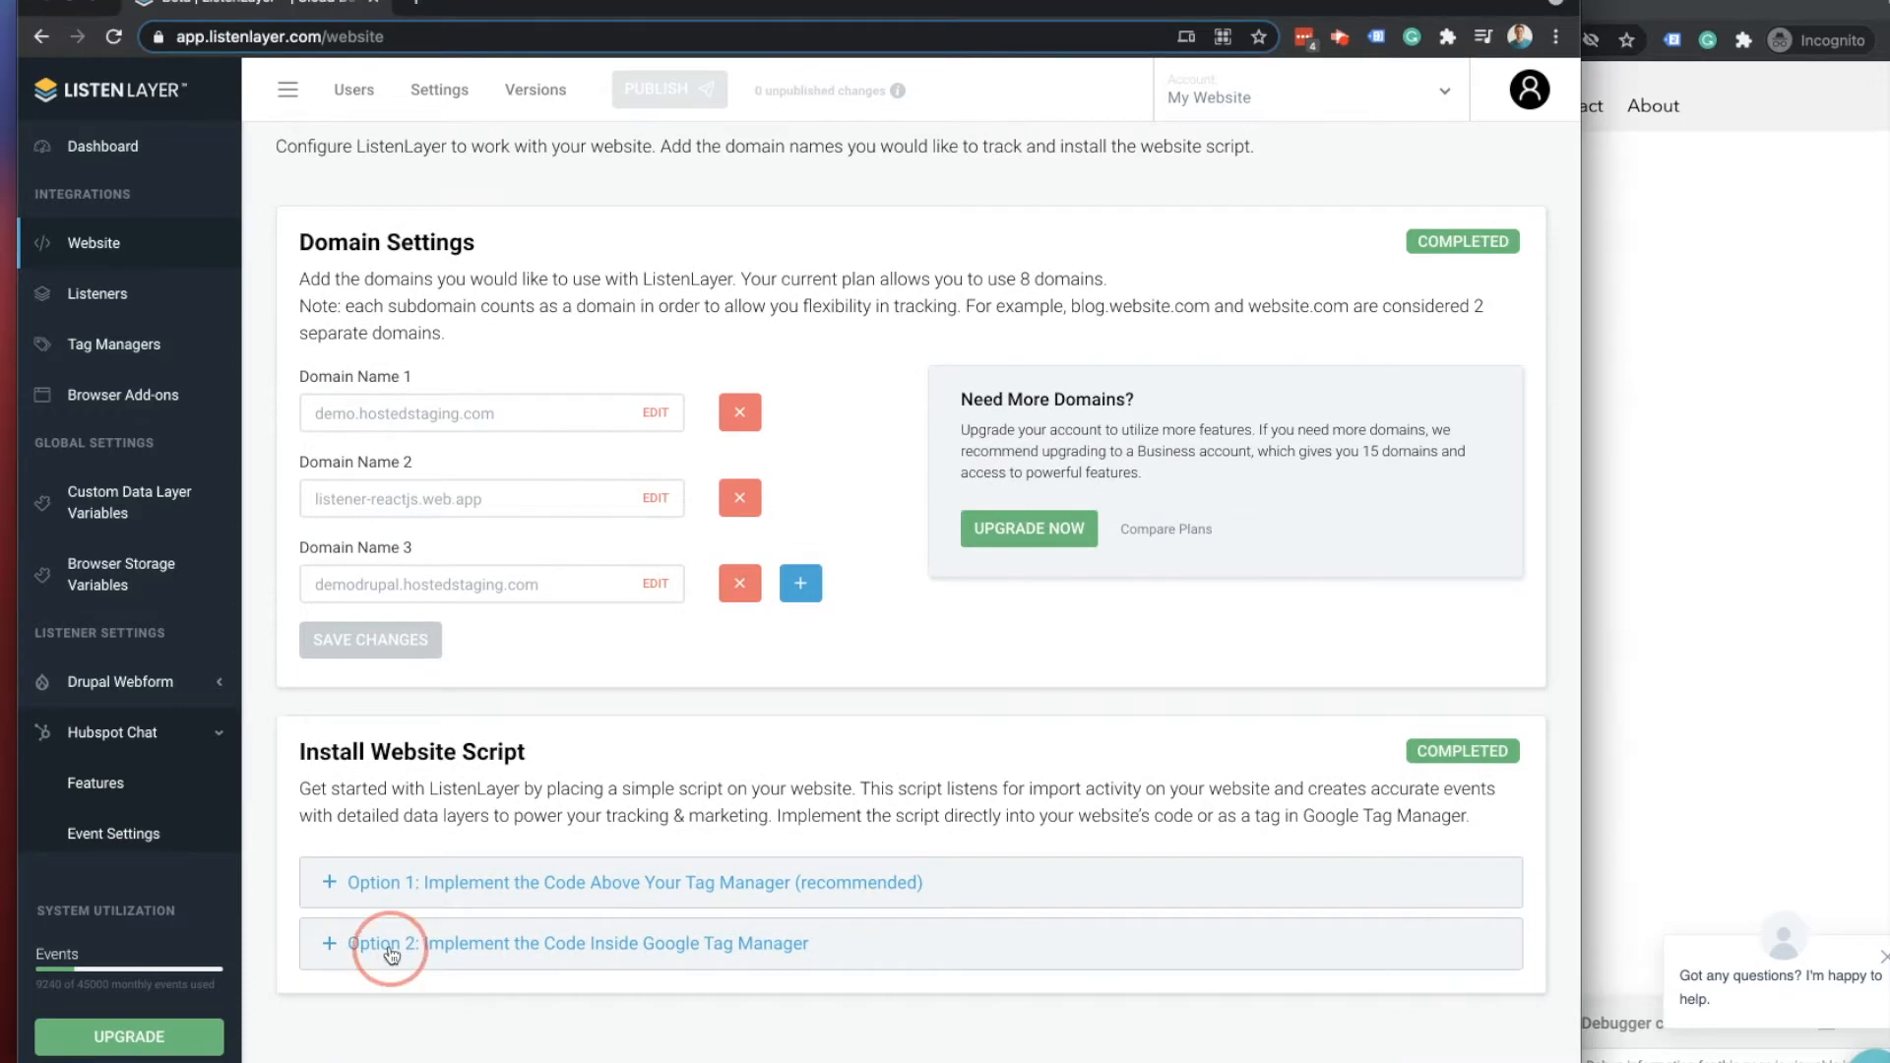
scroll(856, 929, "down", 5)
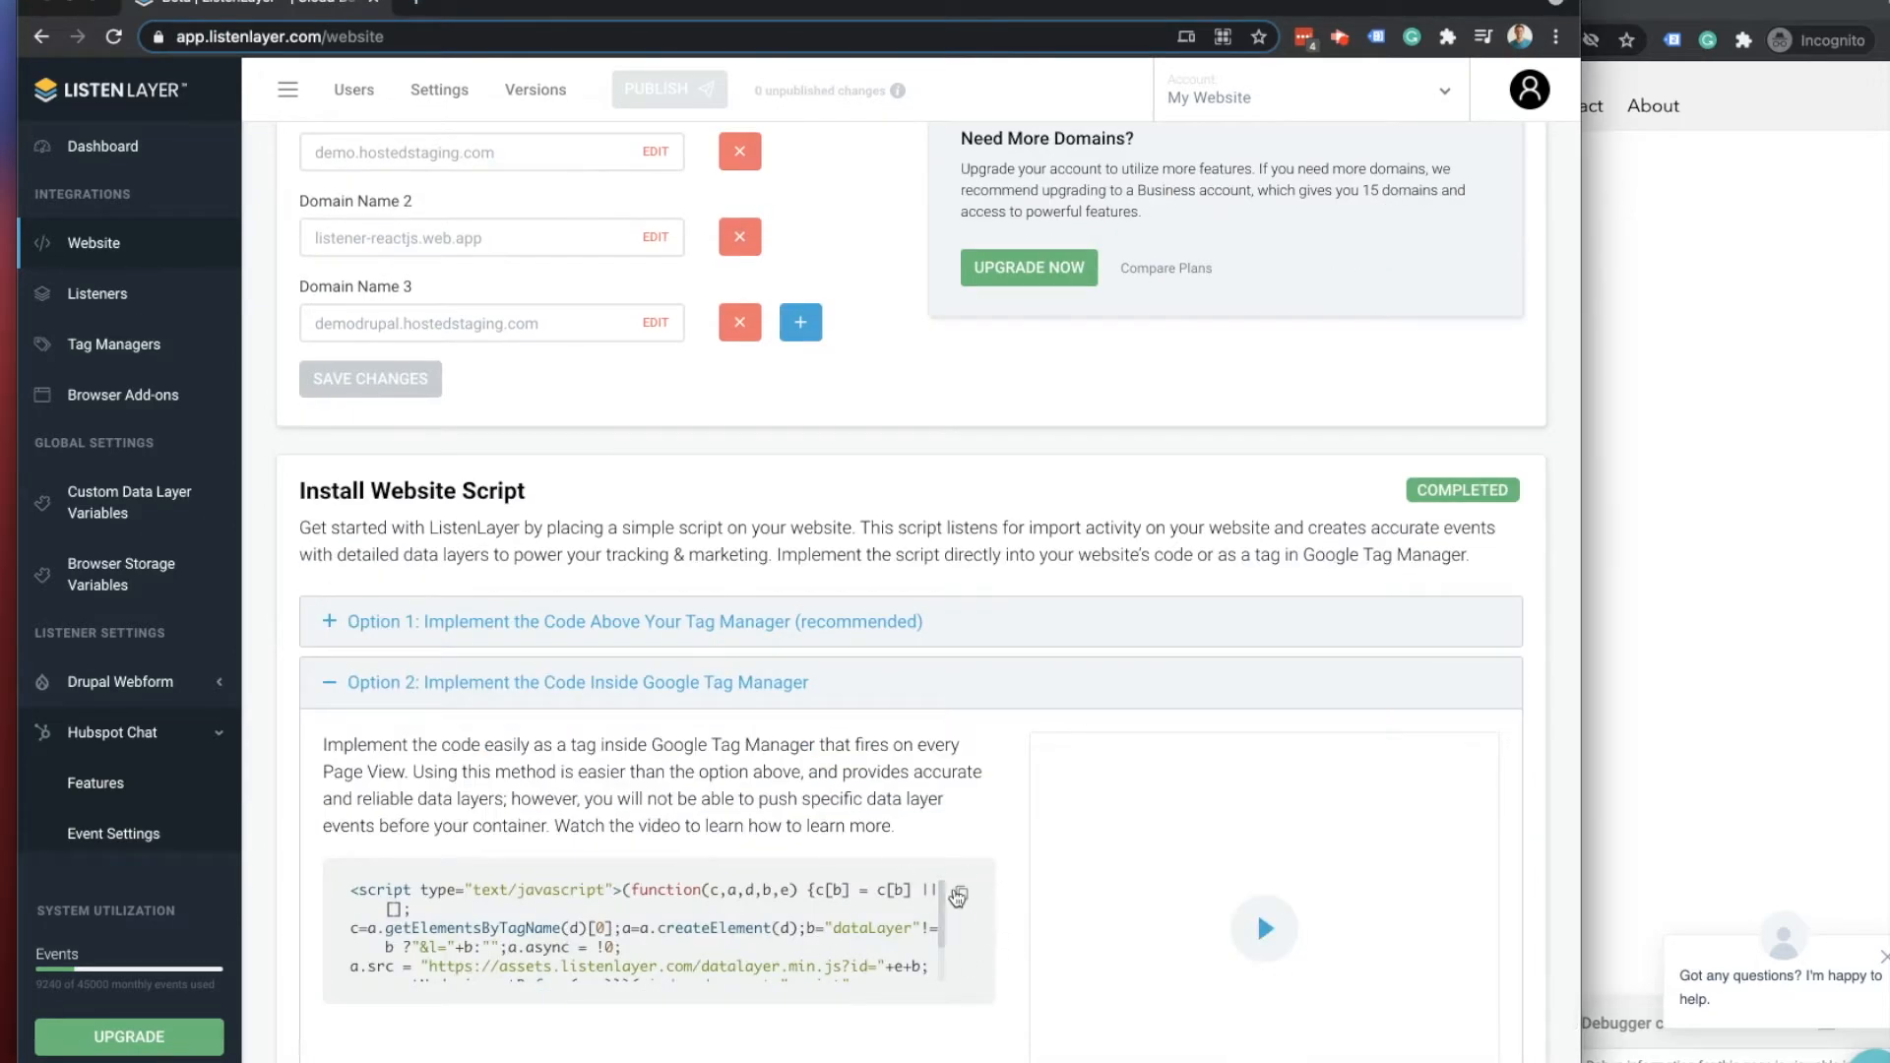
- Switch to Google Tag Manager and review the ListenLayer tag's custom HTML and firing trigger, closing the tag without changes
left_click(1611, 391)
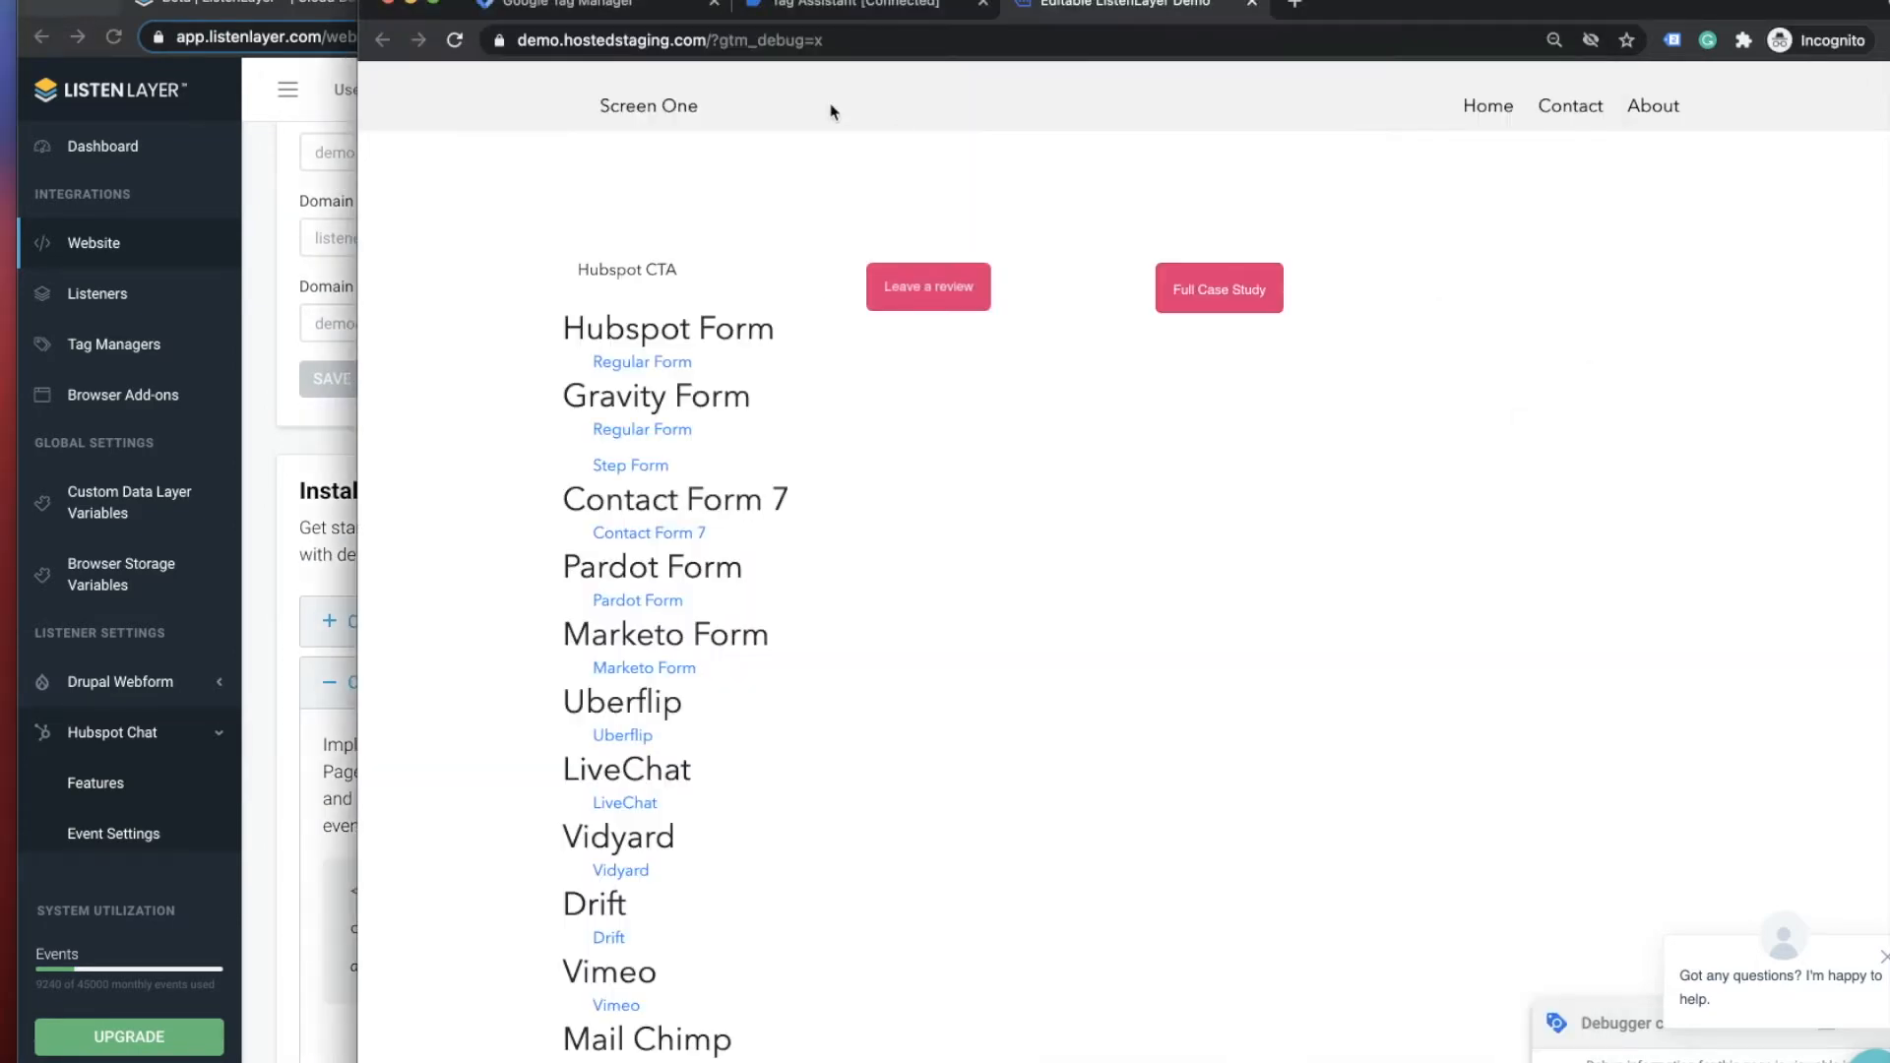
left_click(591, 5)
left_click(444, 386)
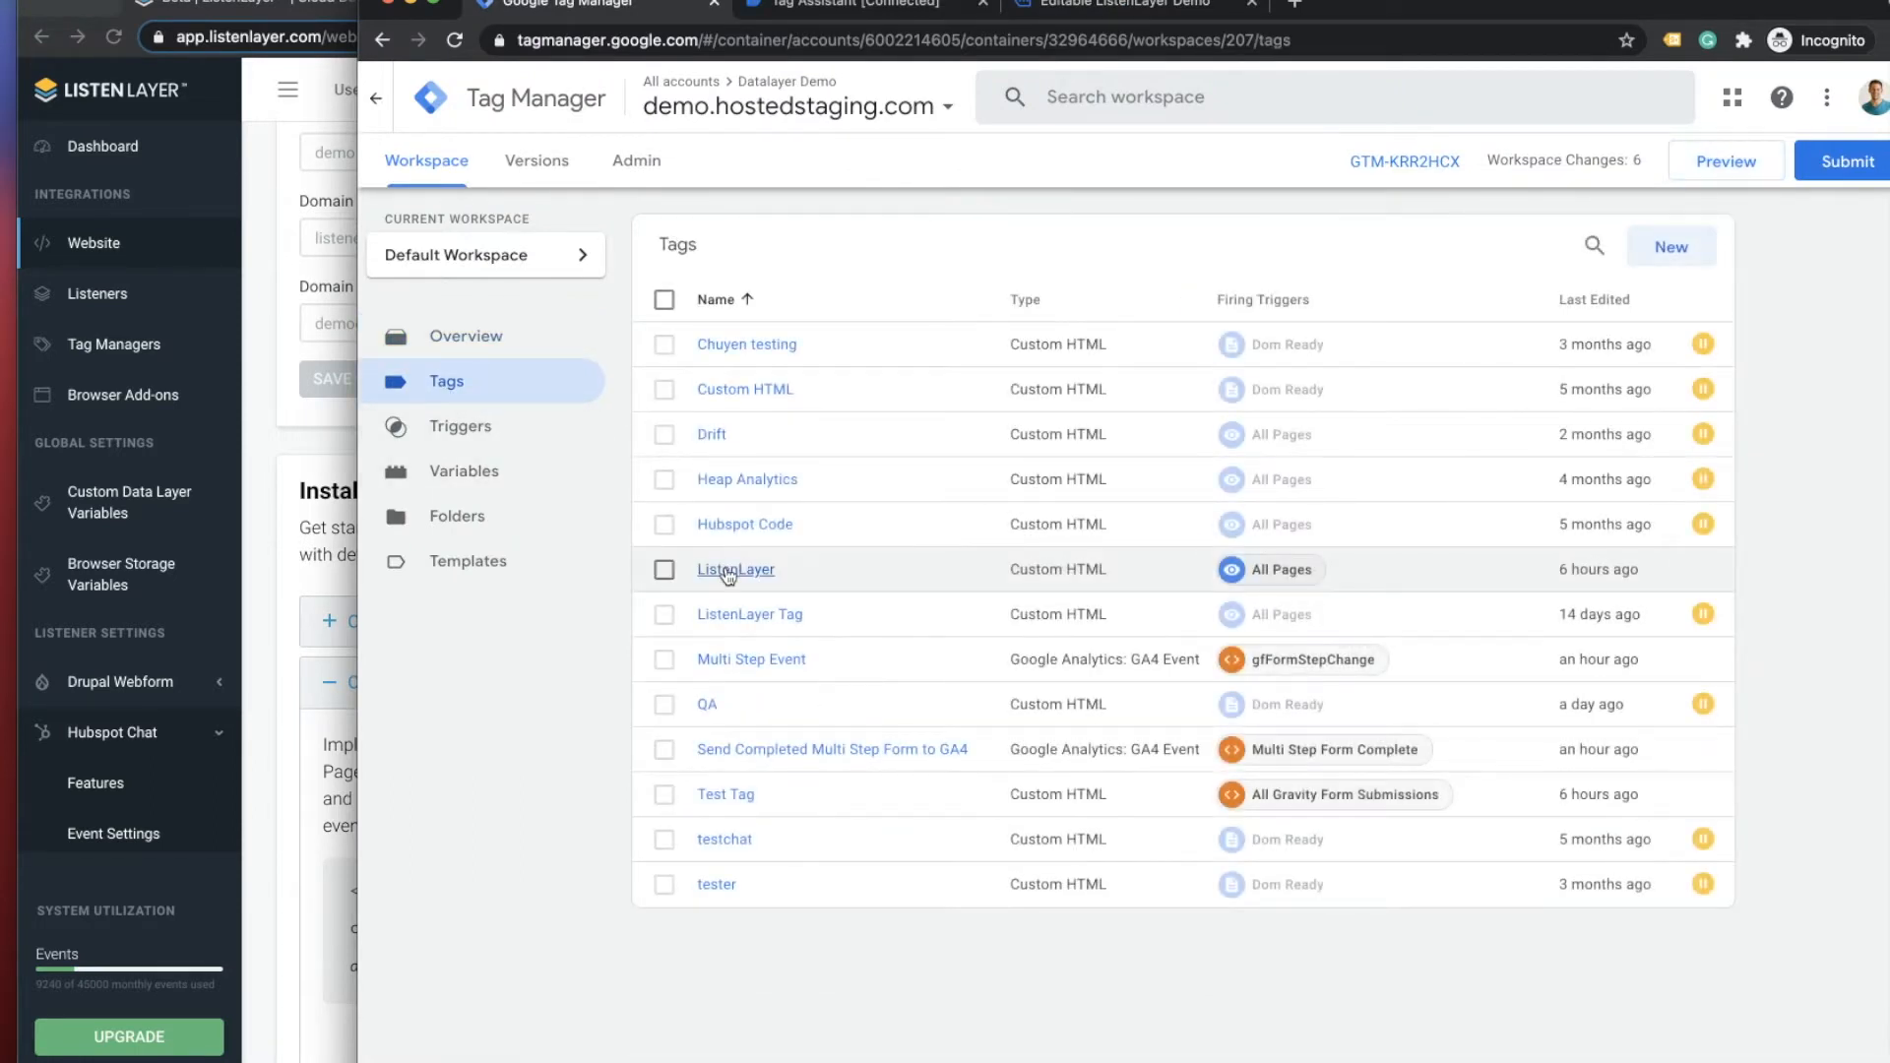
left_click(727, 569)
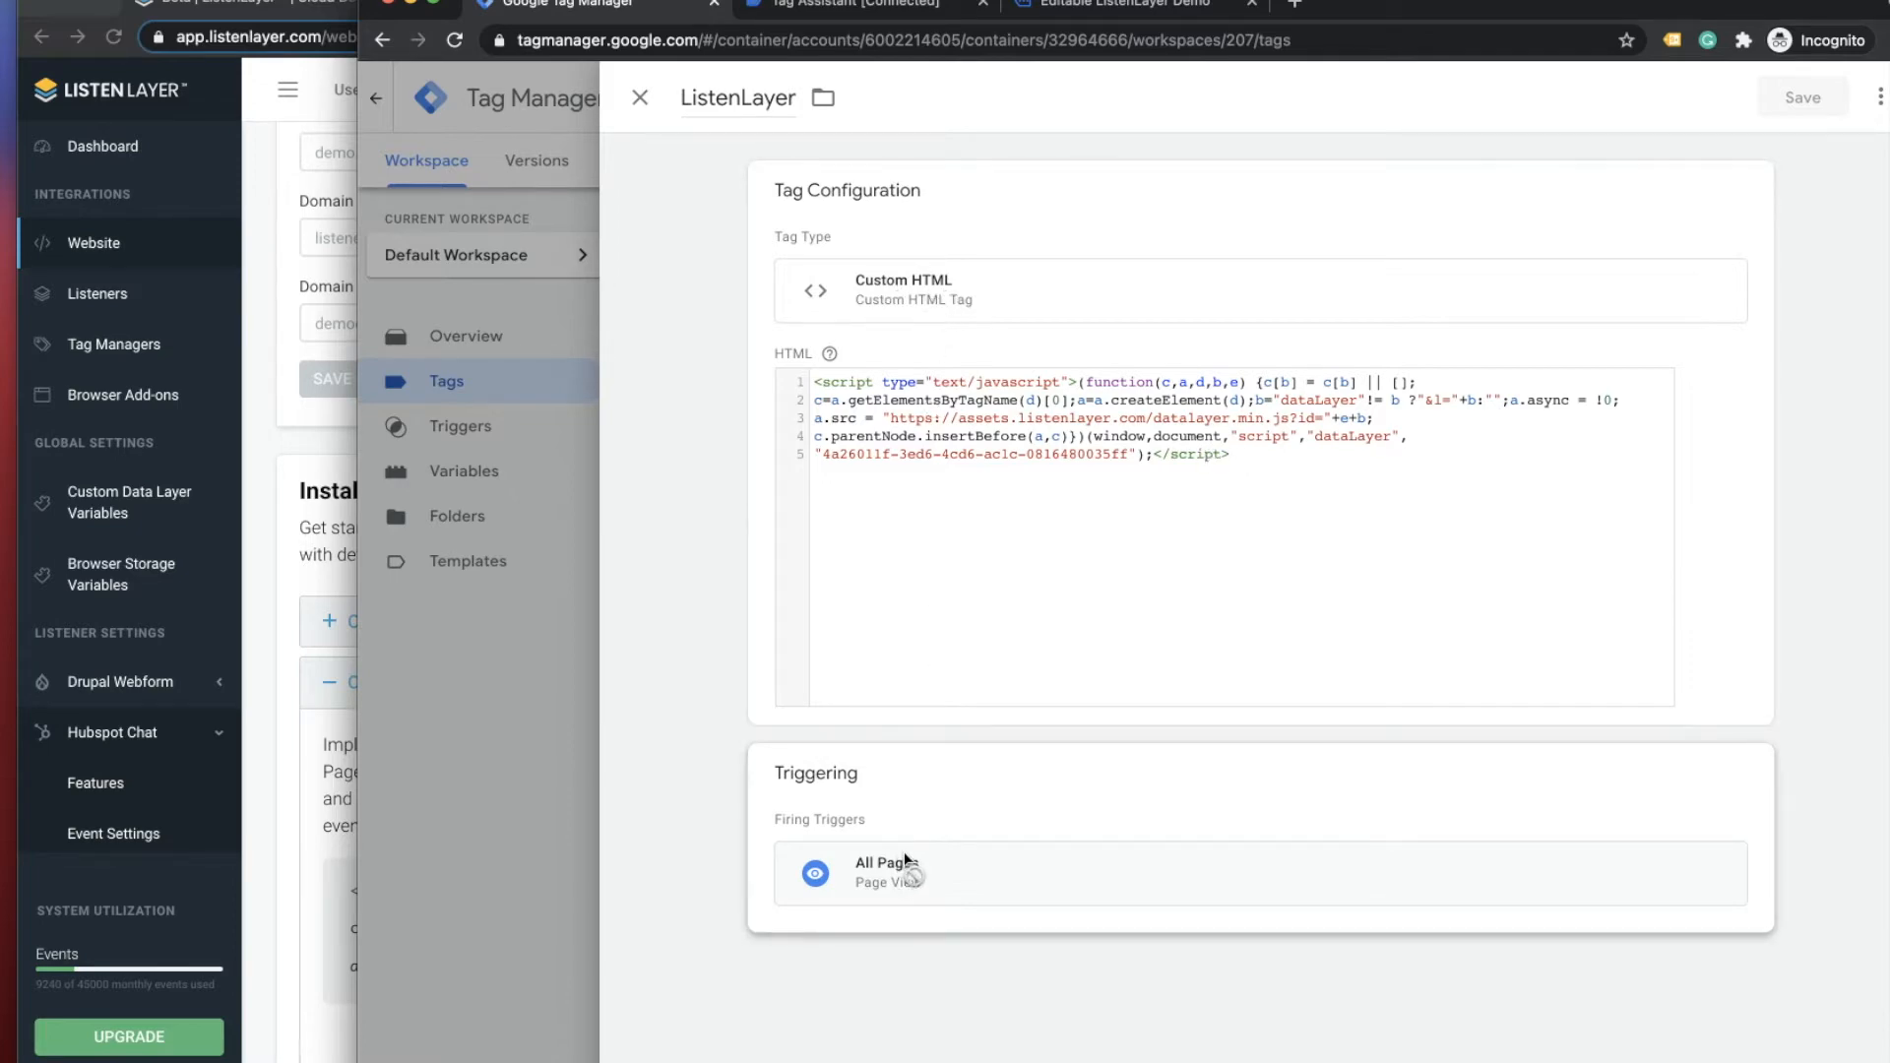
left_click(640, 98)
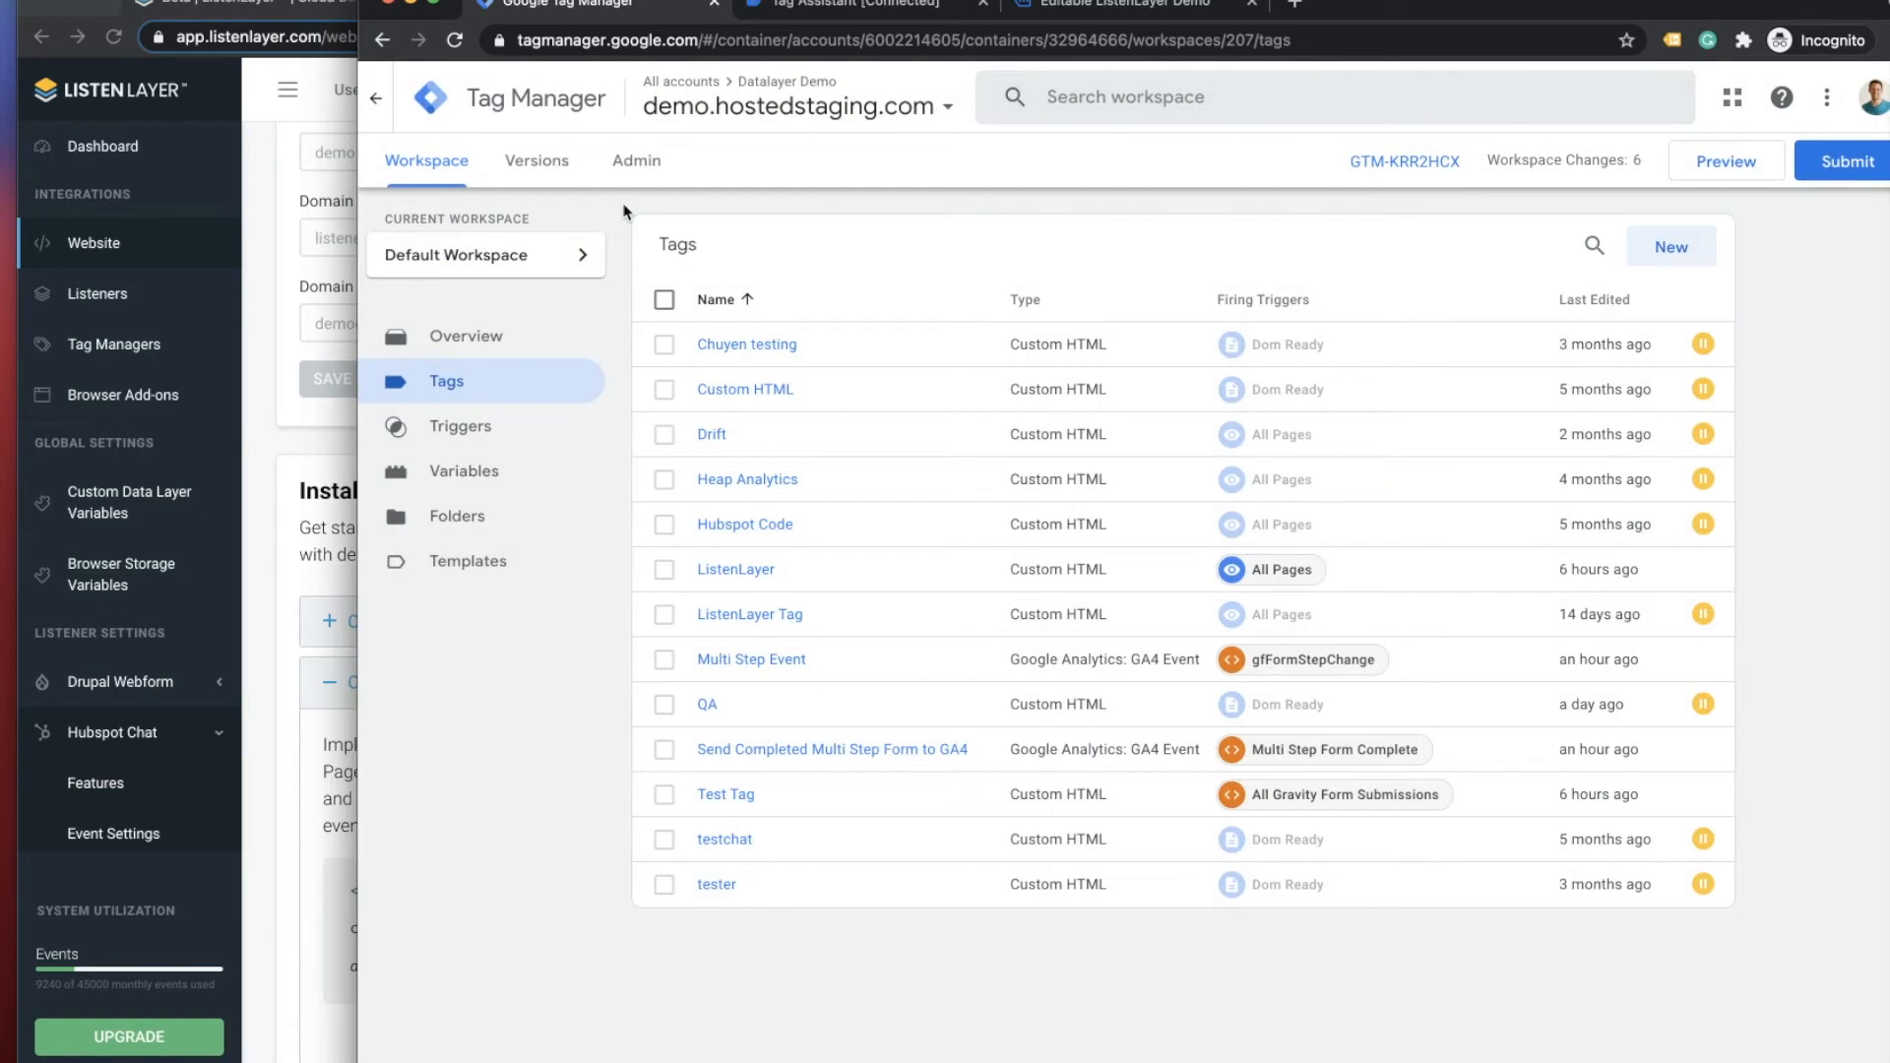
- Switch back to ListenLayer and filter the available listeners by "Hubspot"
left_click(305, 449)
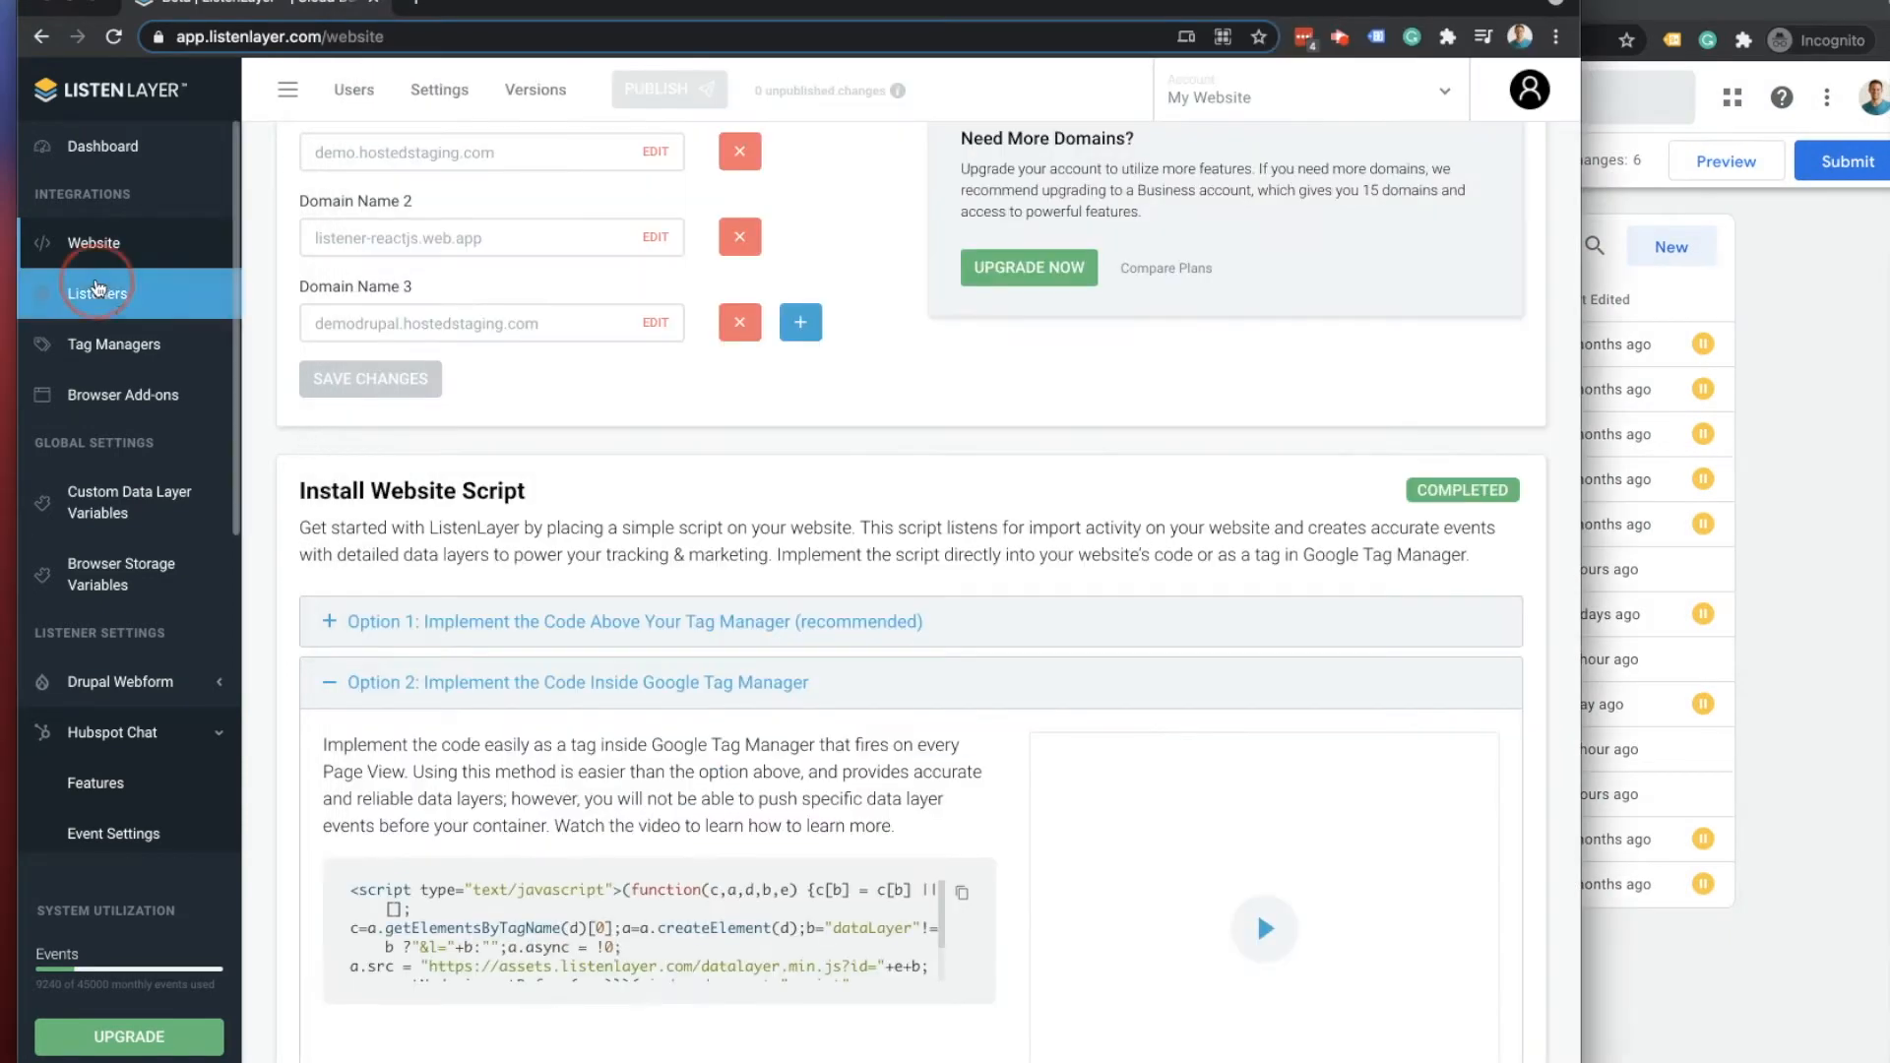
left_click(147, 293)
left_click(398, 375)
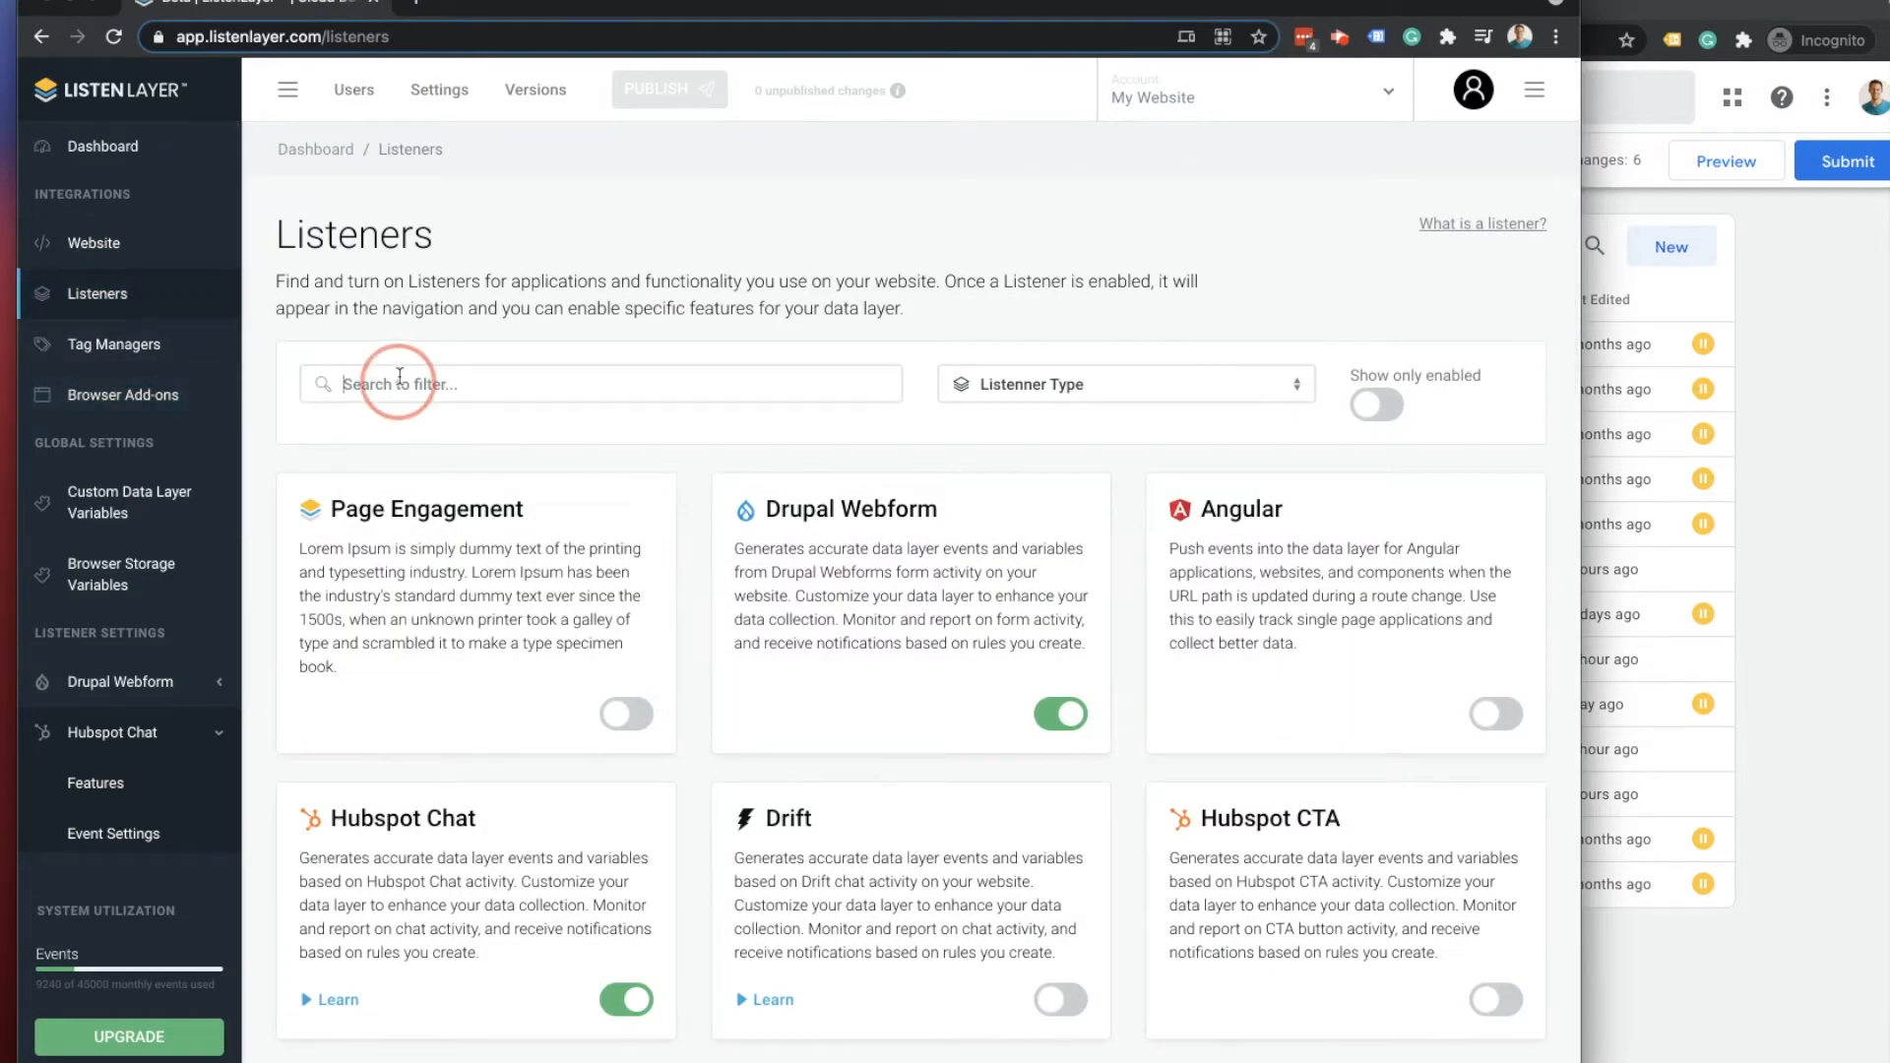
type("Hubspot")
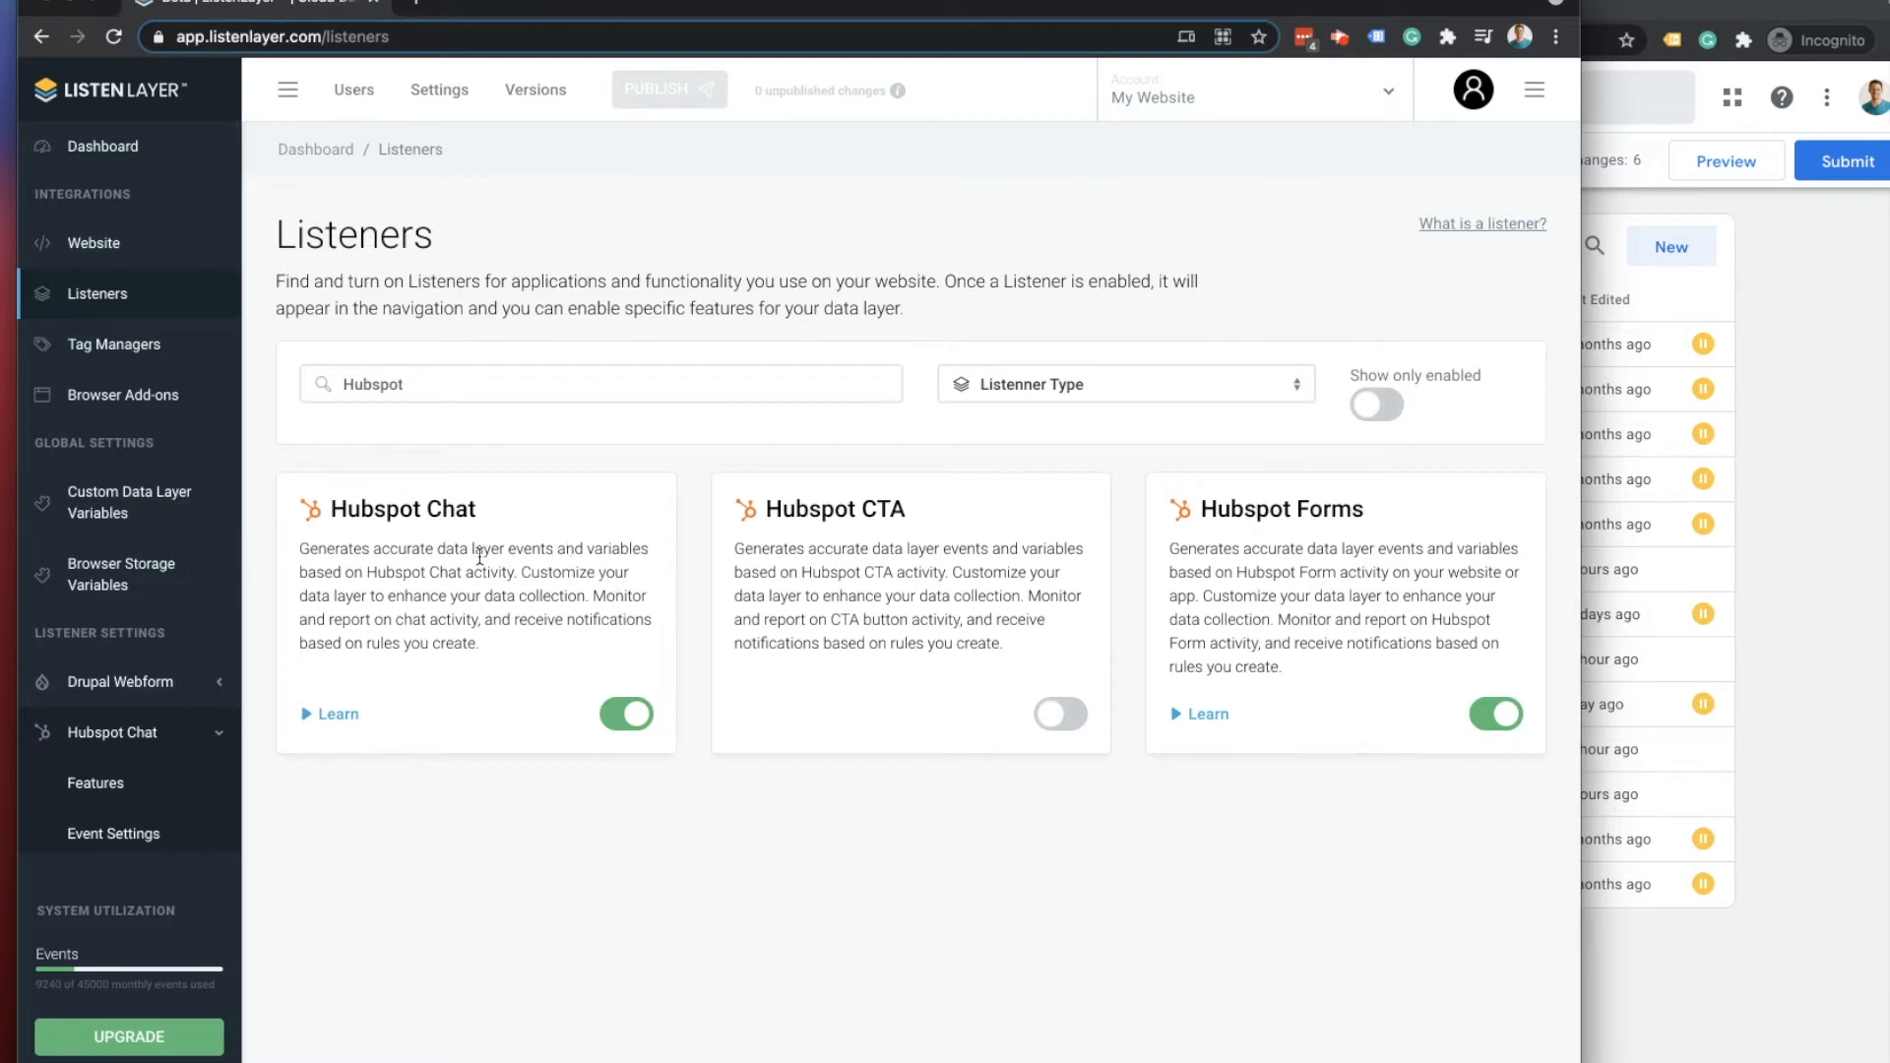
- Show the Hubspot Chat listener's features, limited to the Chat Activity category
left_click(104, 787)
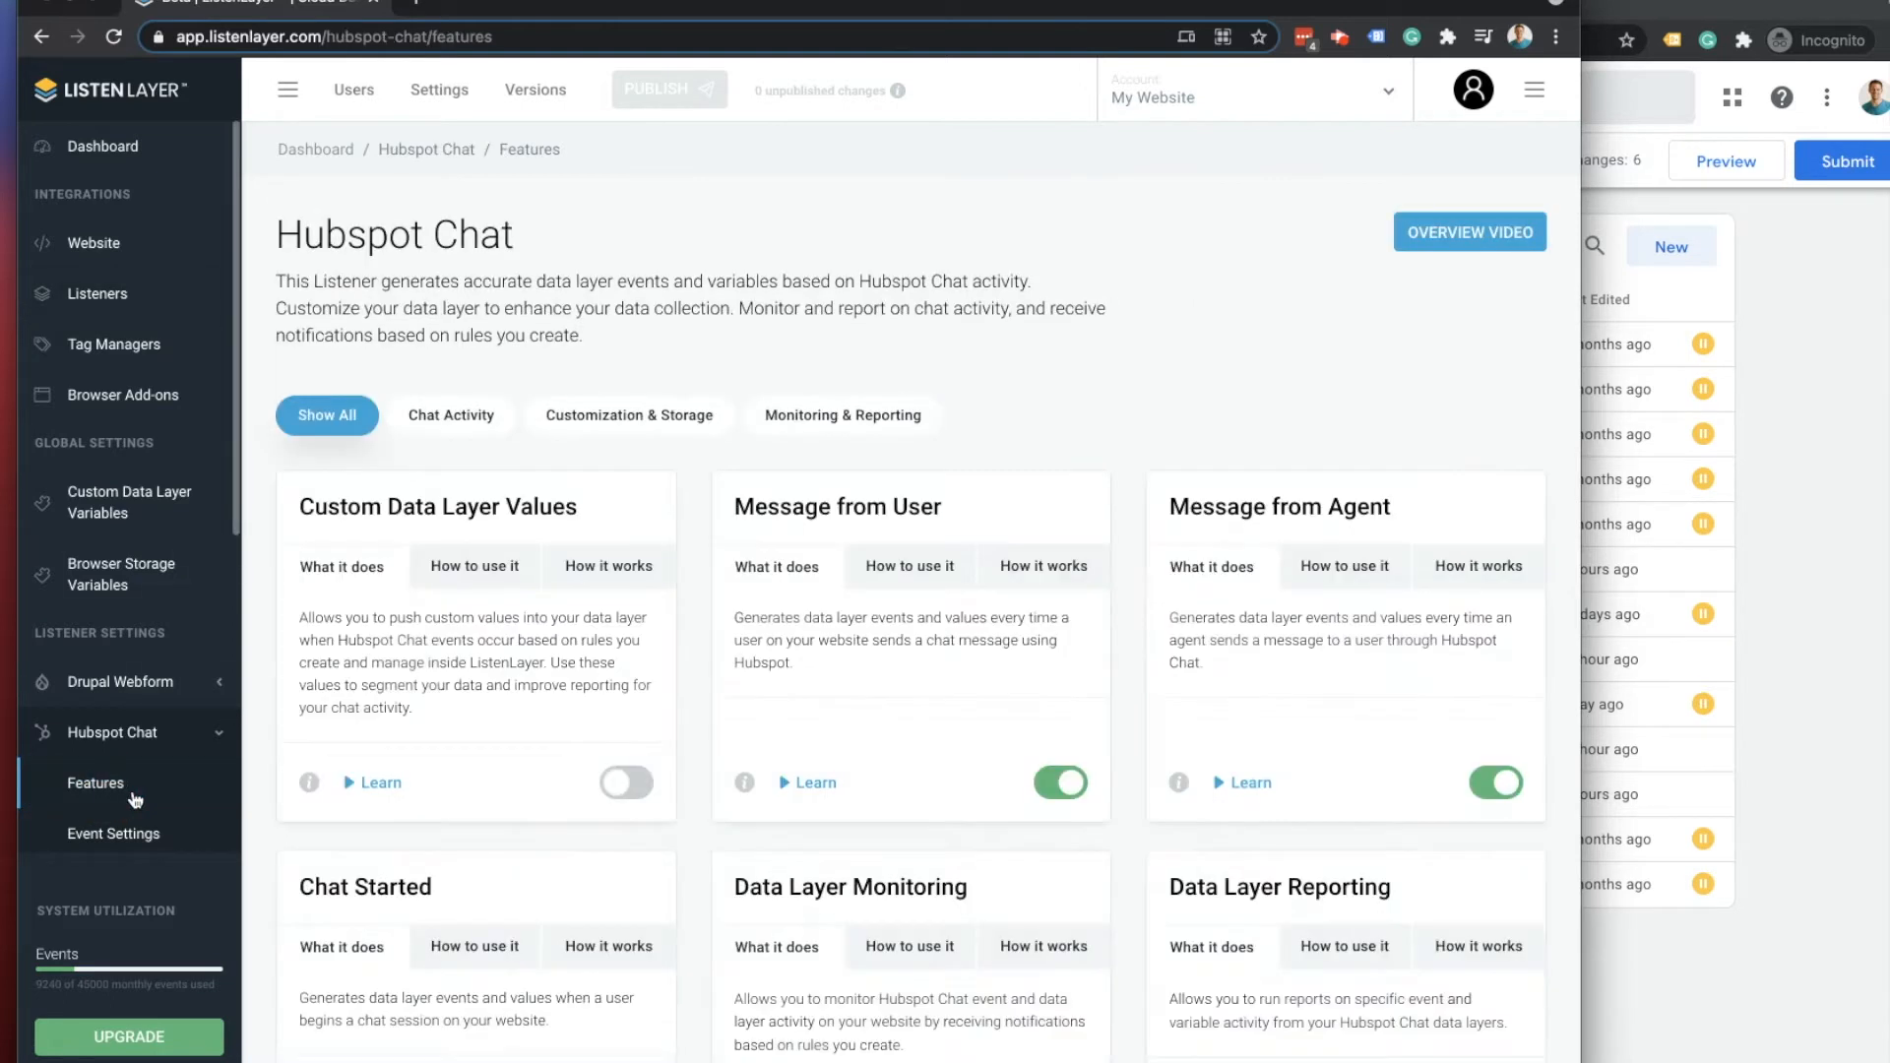
left_click(434, 421)
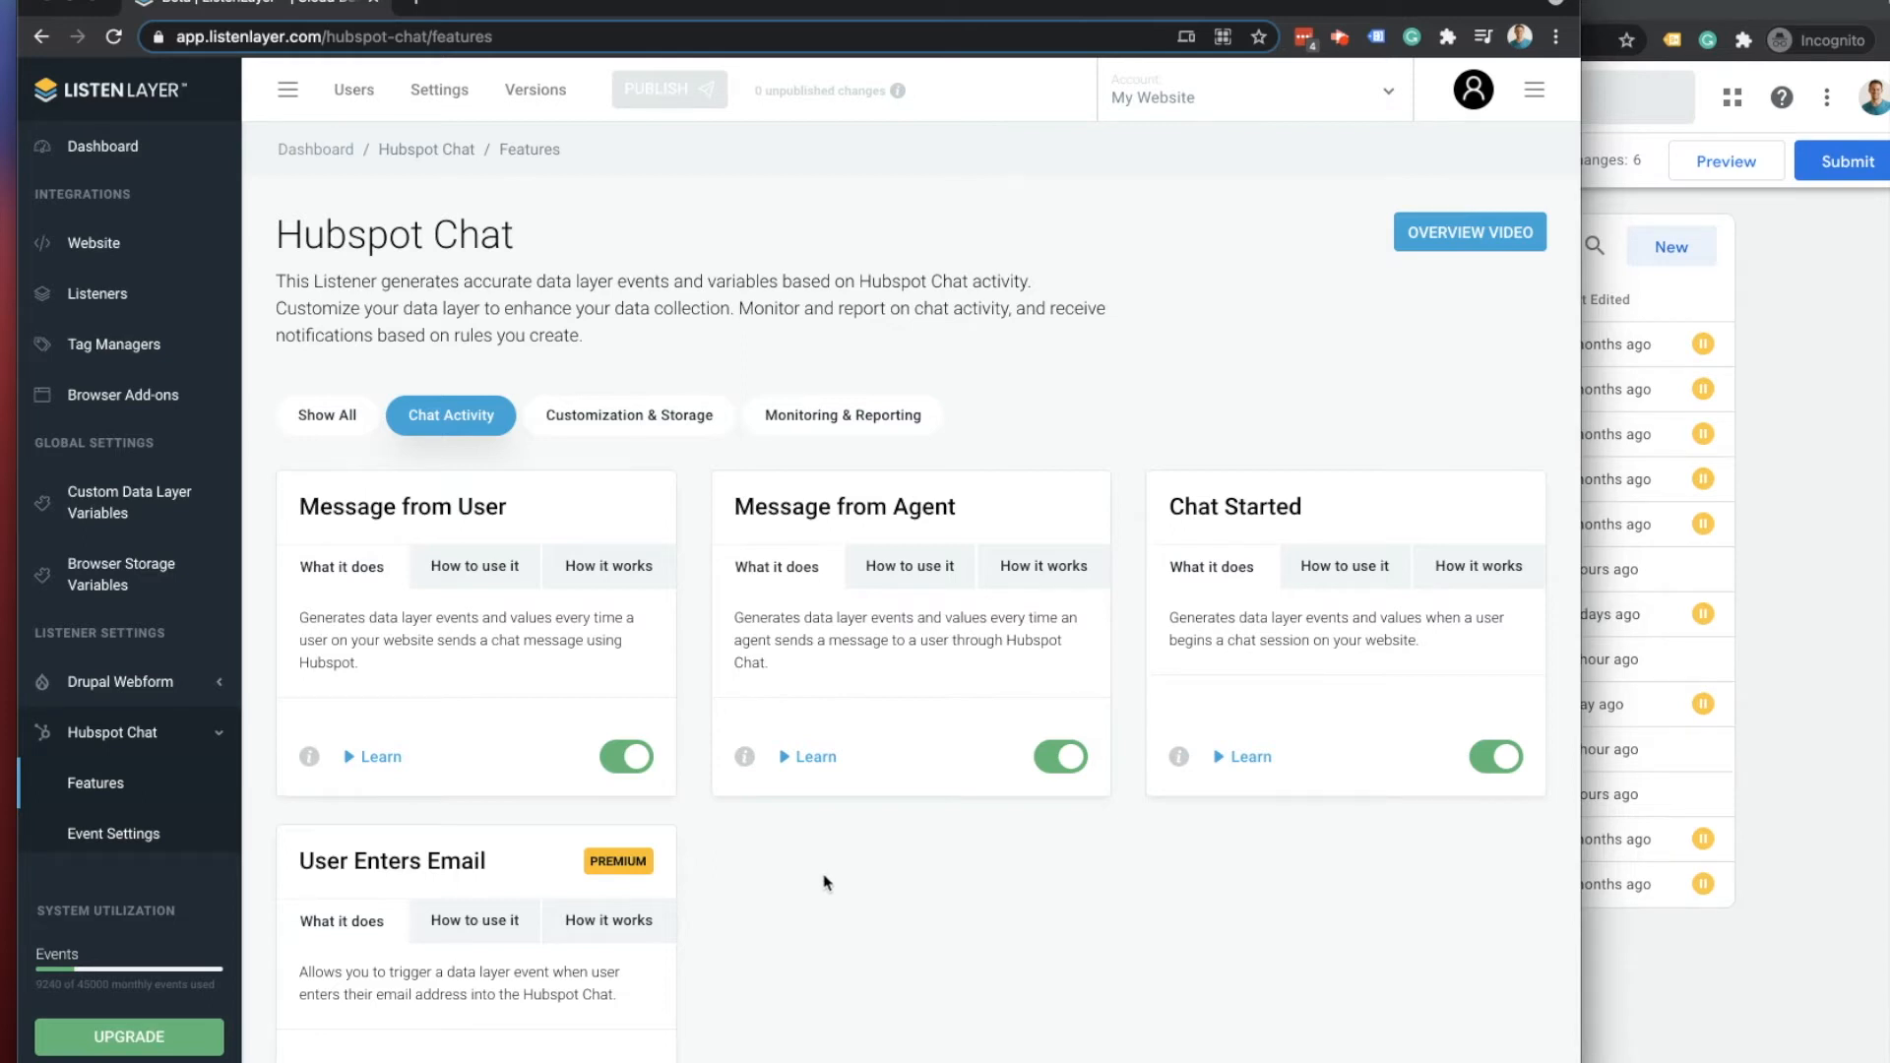
scroll(831, 898, "down", 1)
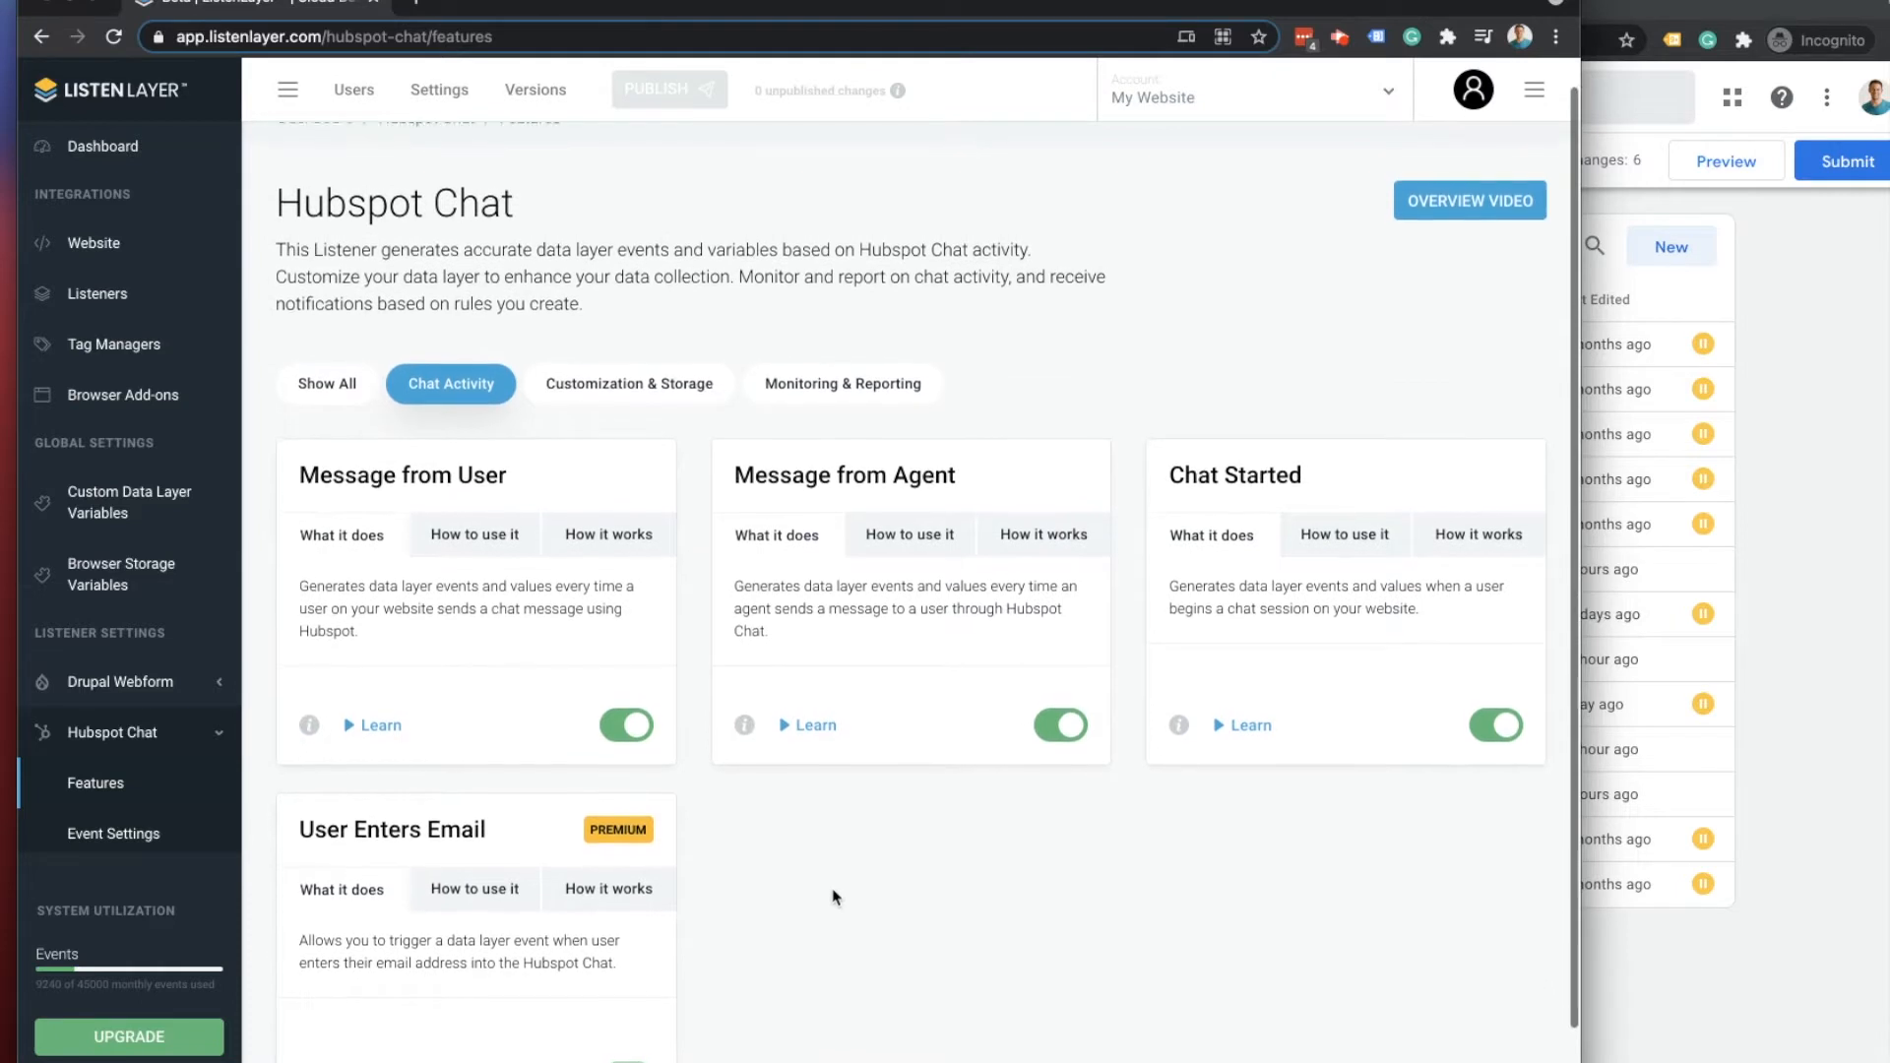
scroll(832, 898, "up", 1)
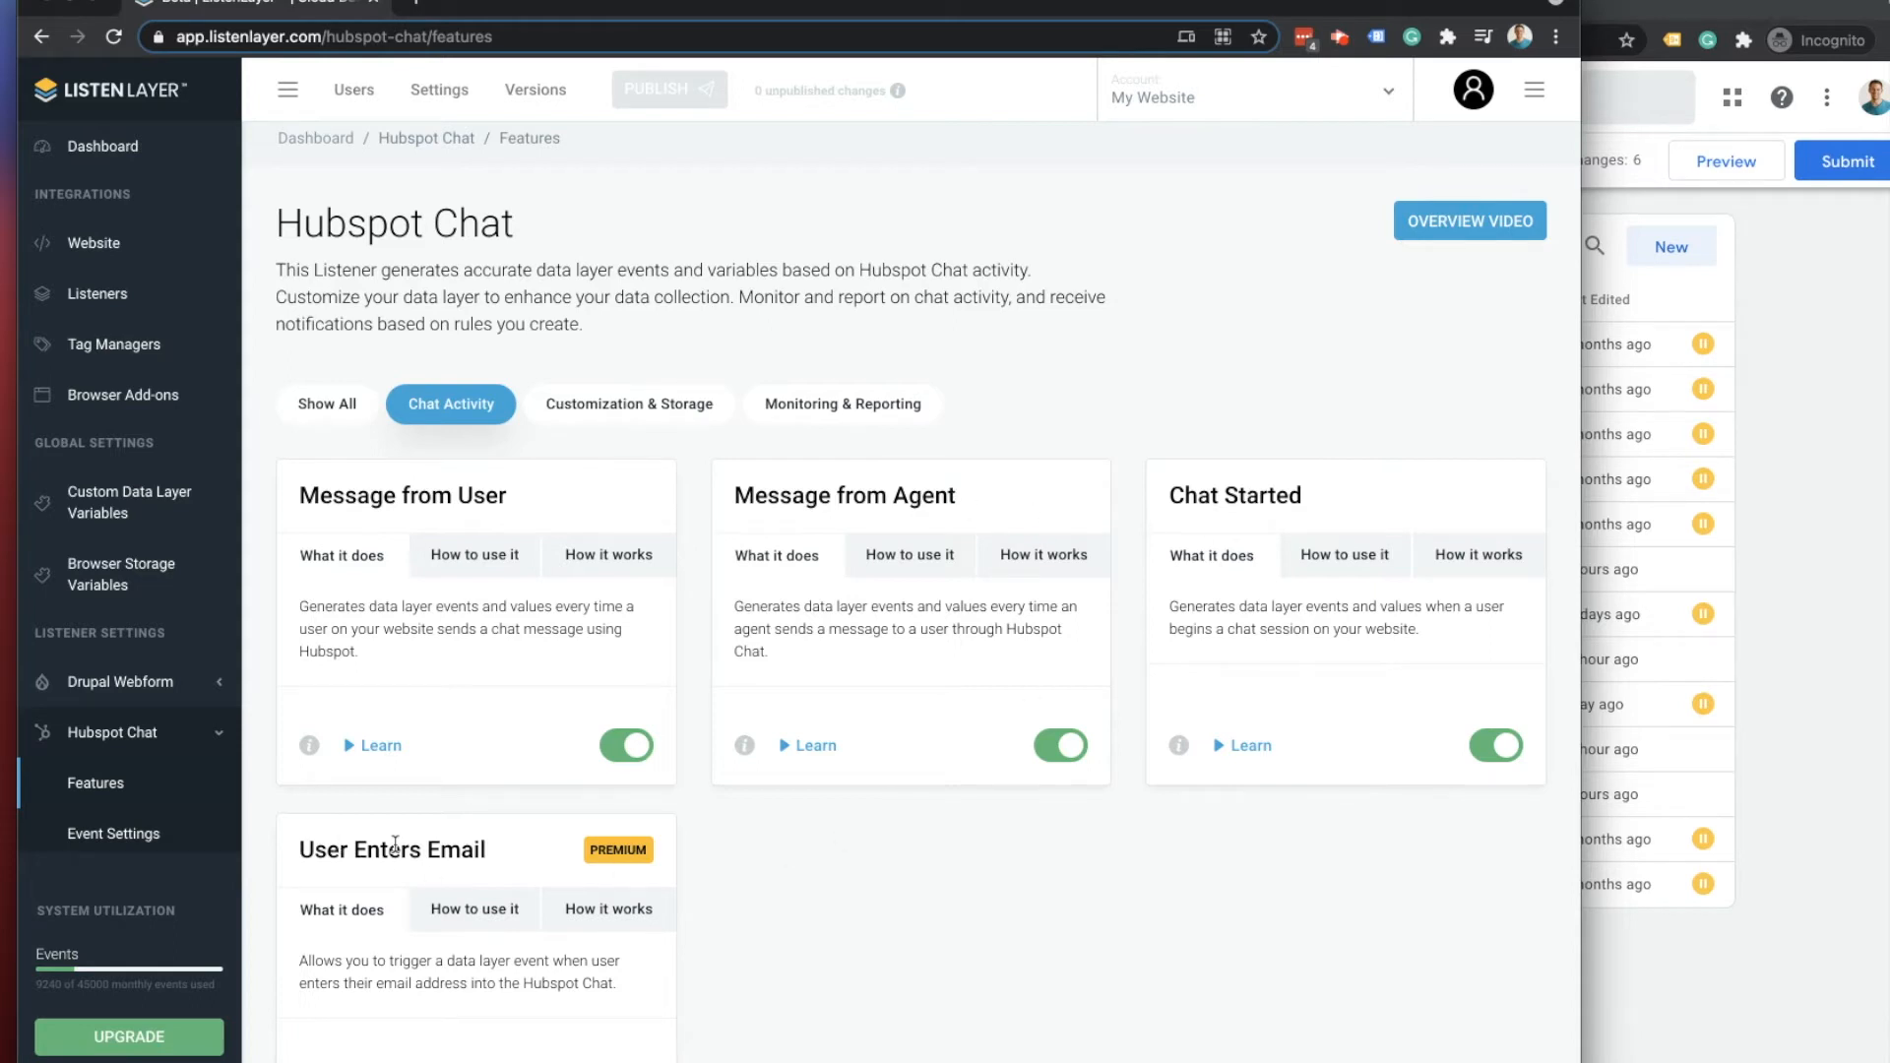
- Examine the data layer code previews of the Message from User and Chat Started features, highlighting the latter's event name
mouse_move(311, 745)
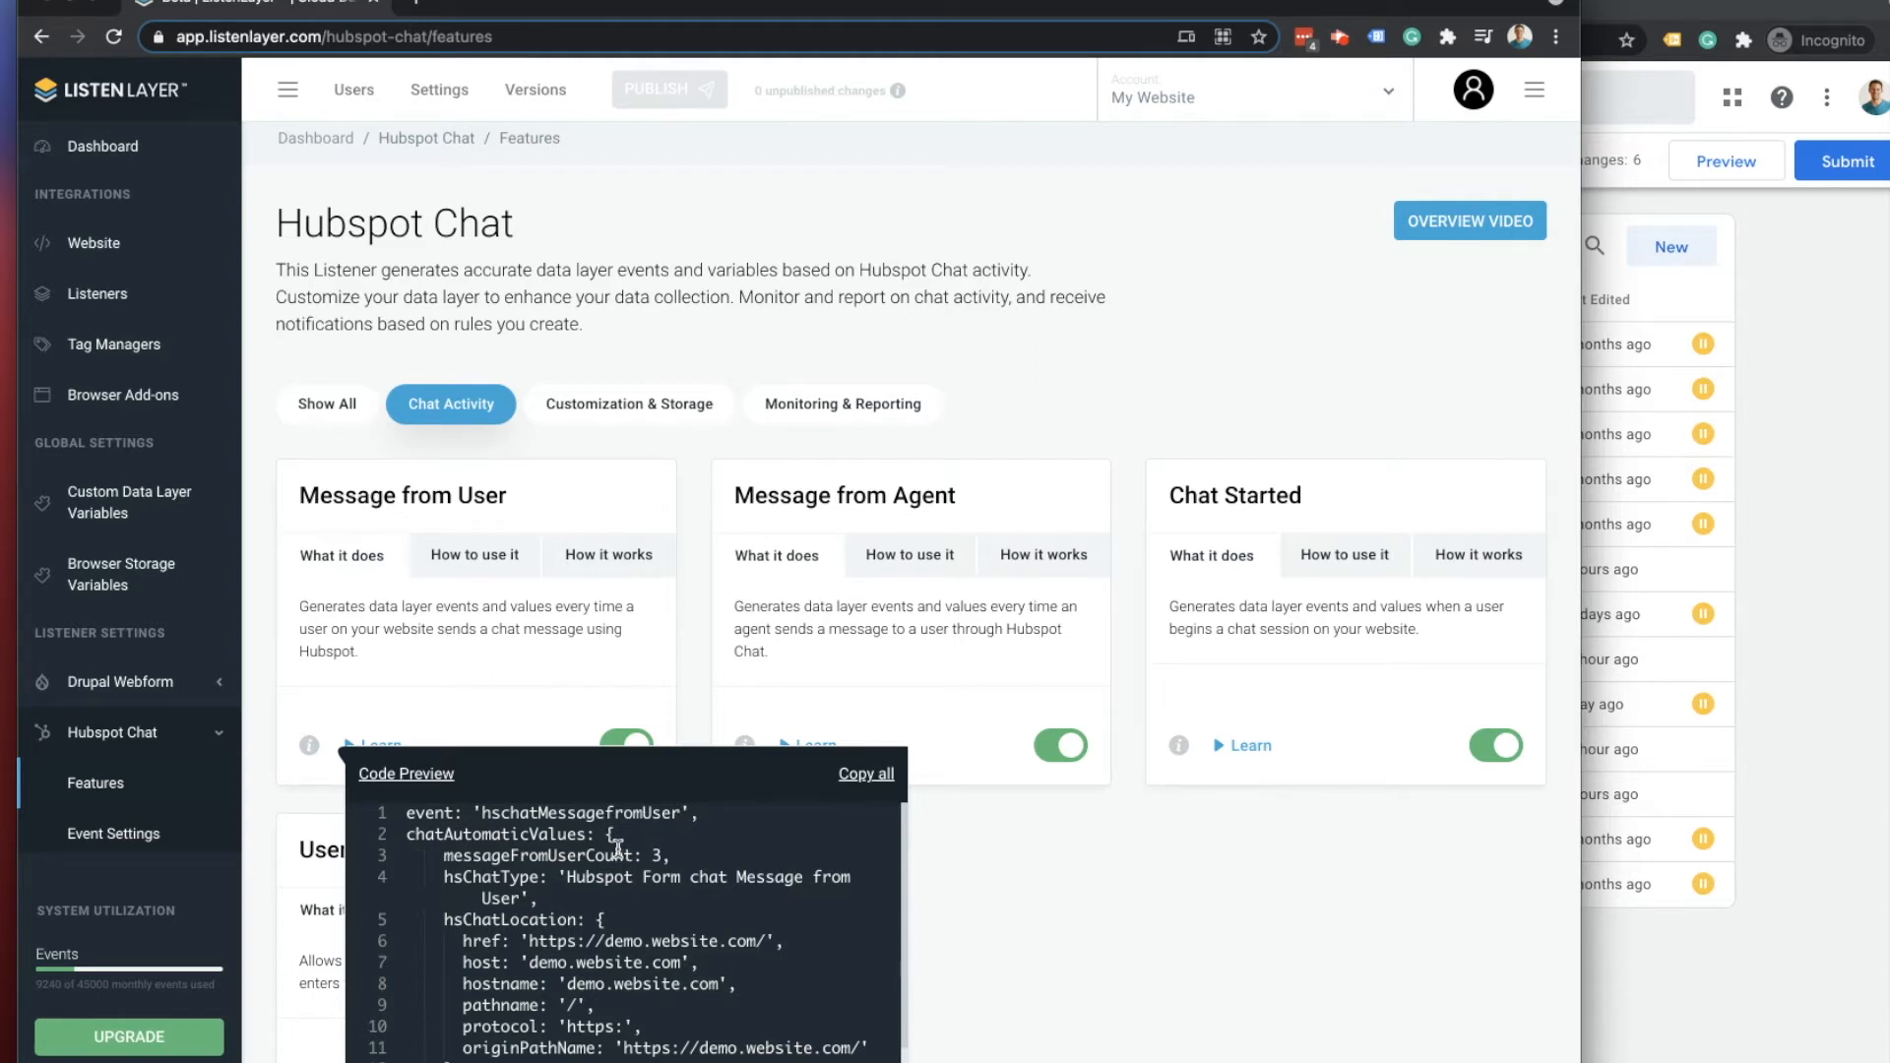
left_click(947, 879)
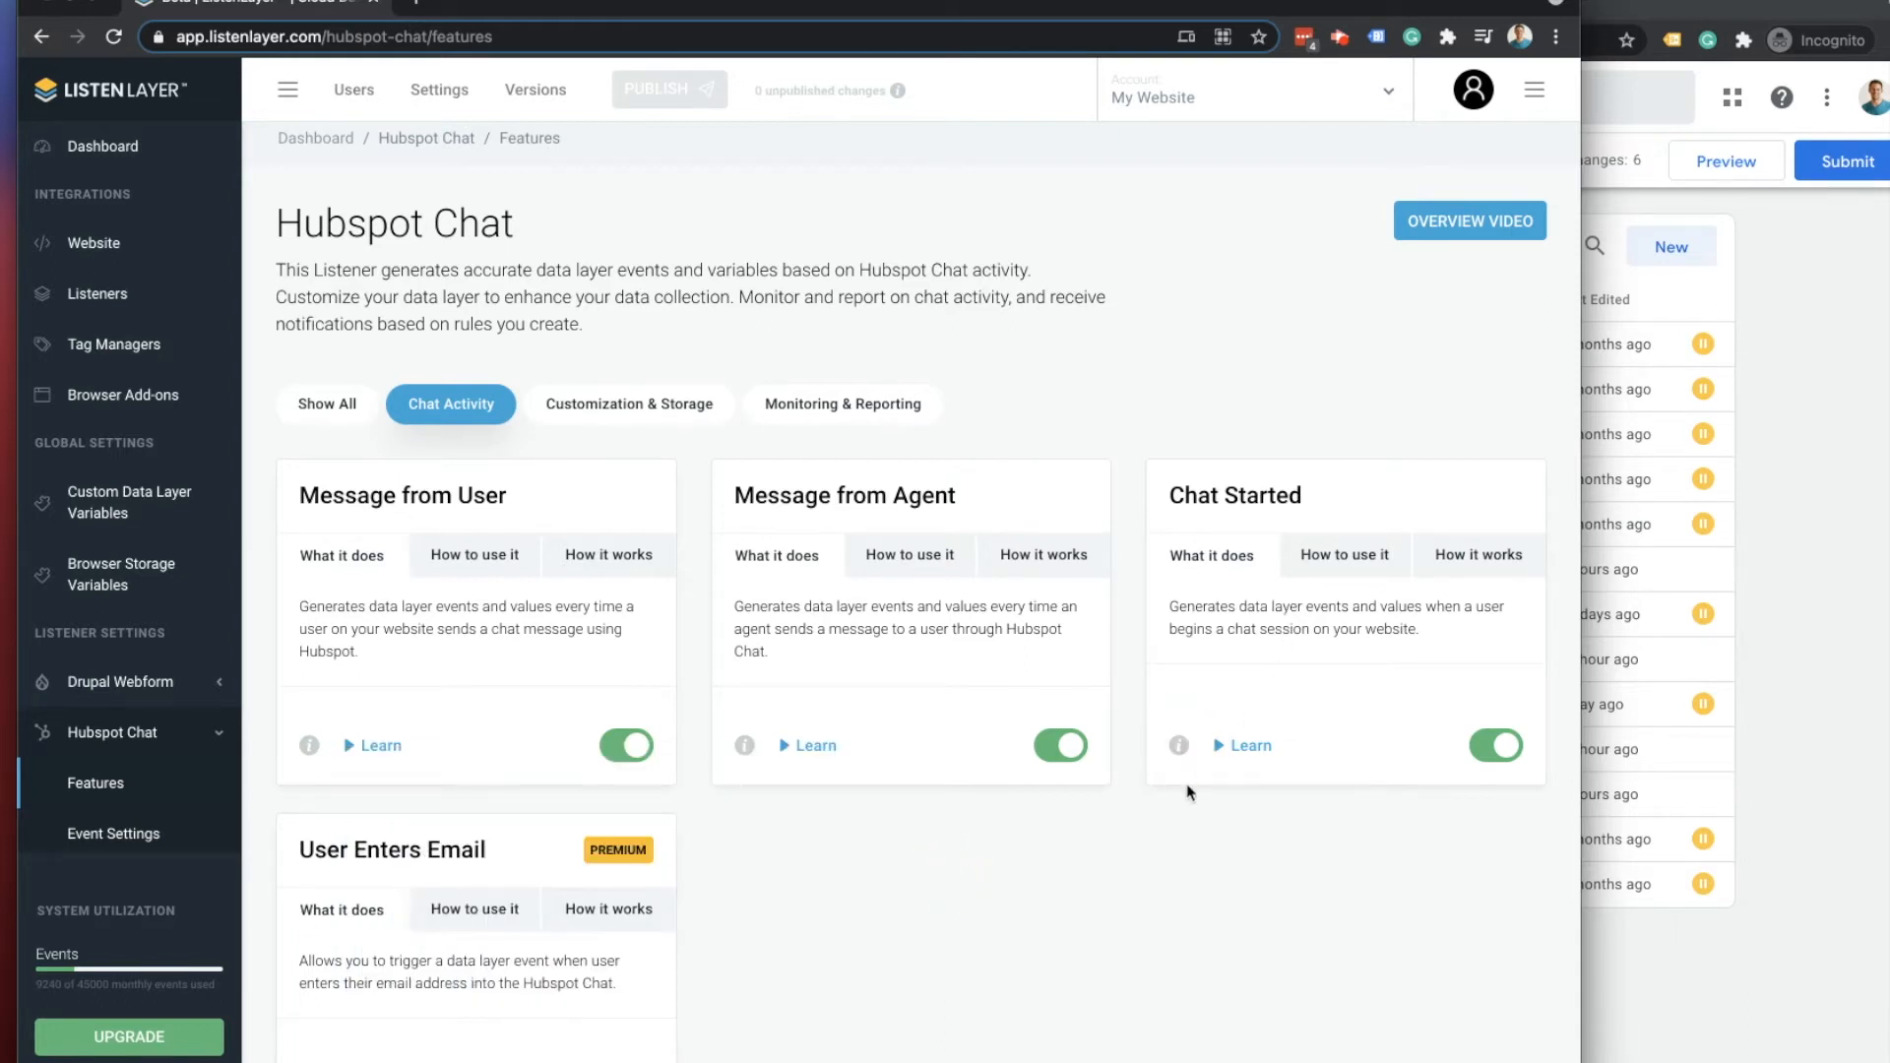
left_click(1178, 746)
left_click_drag(653, 817, 863, 813)
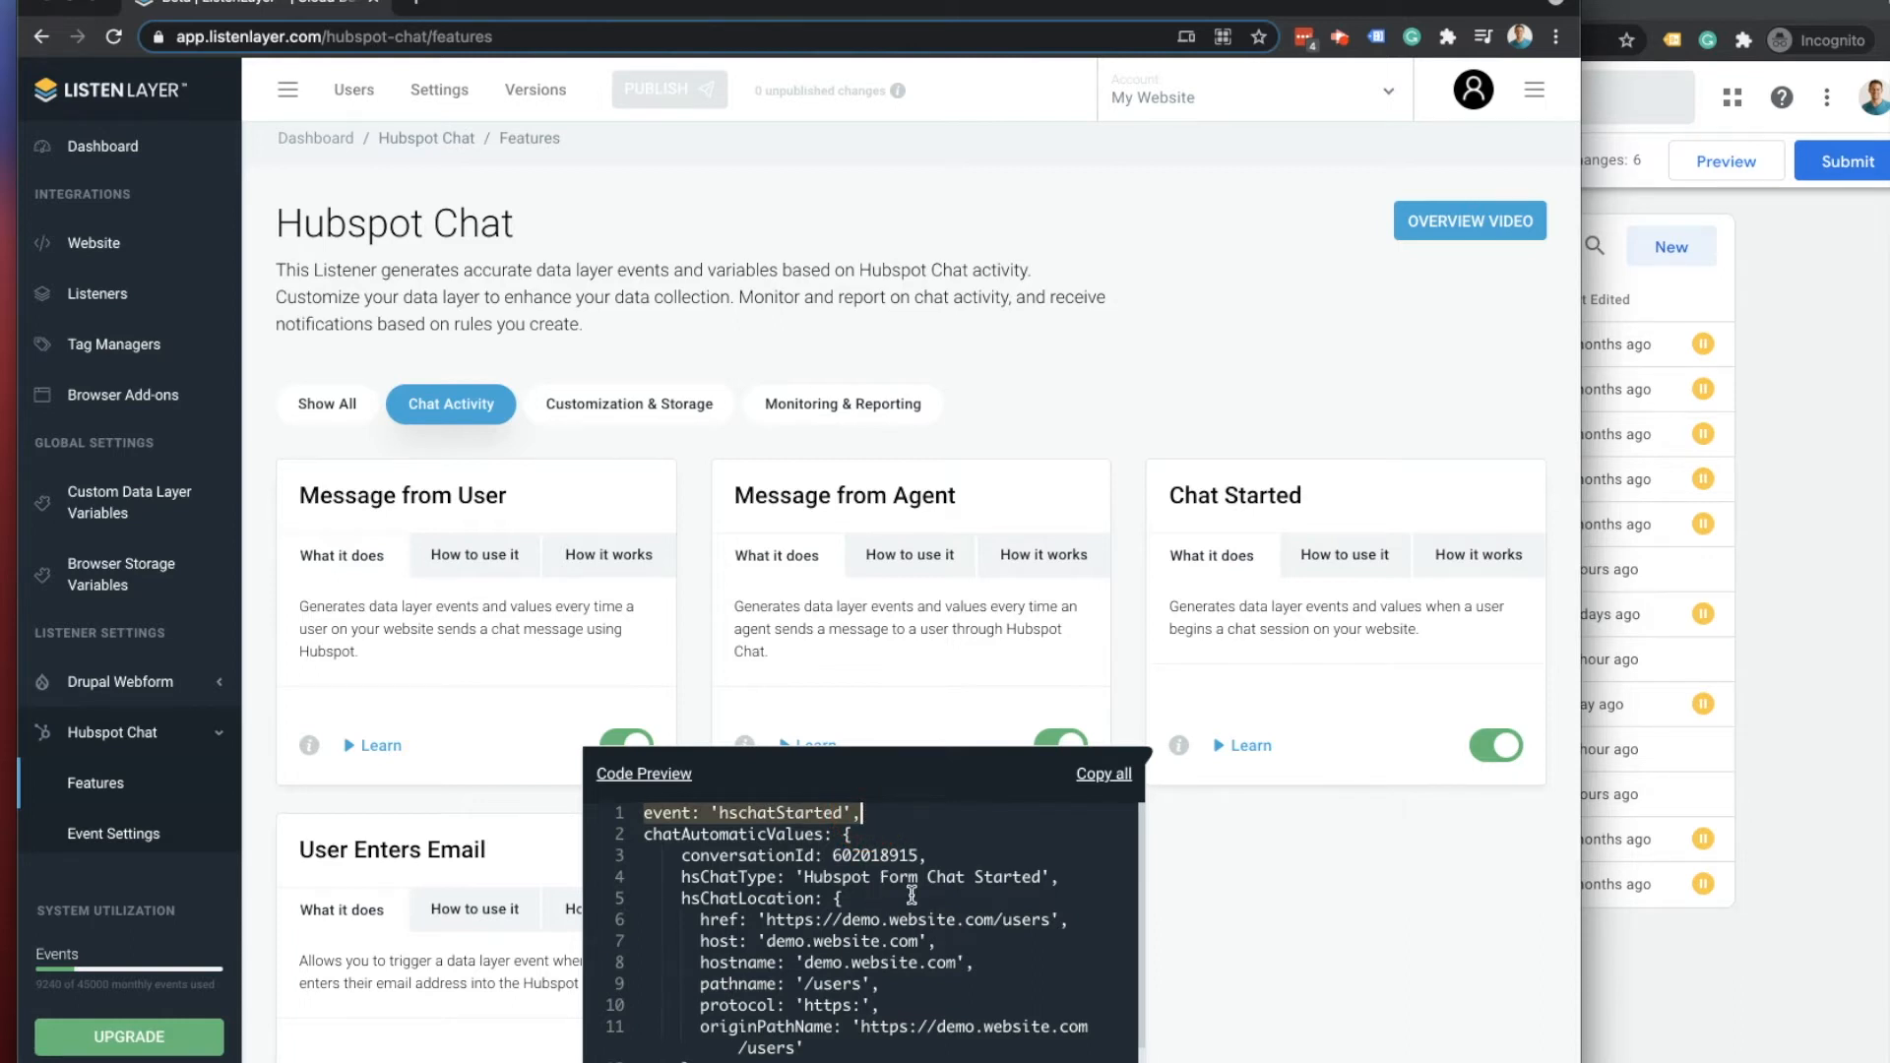
left_click(1291, 930)
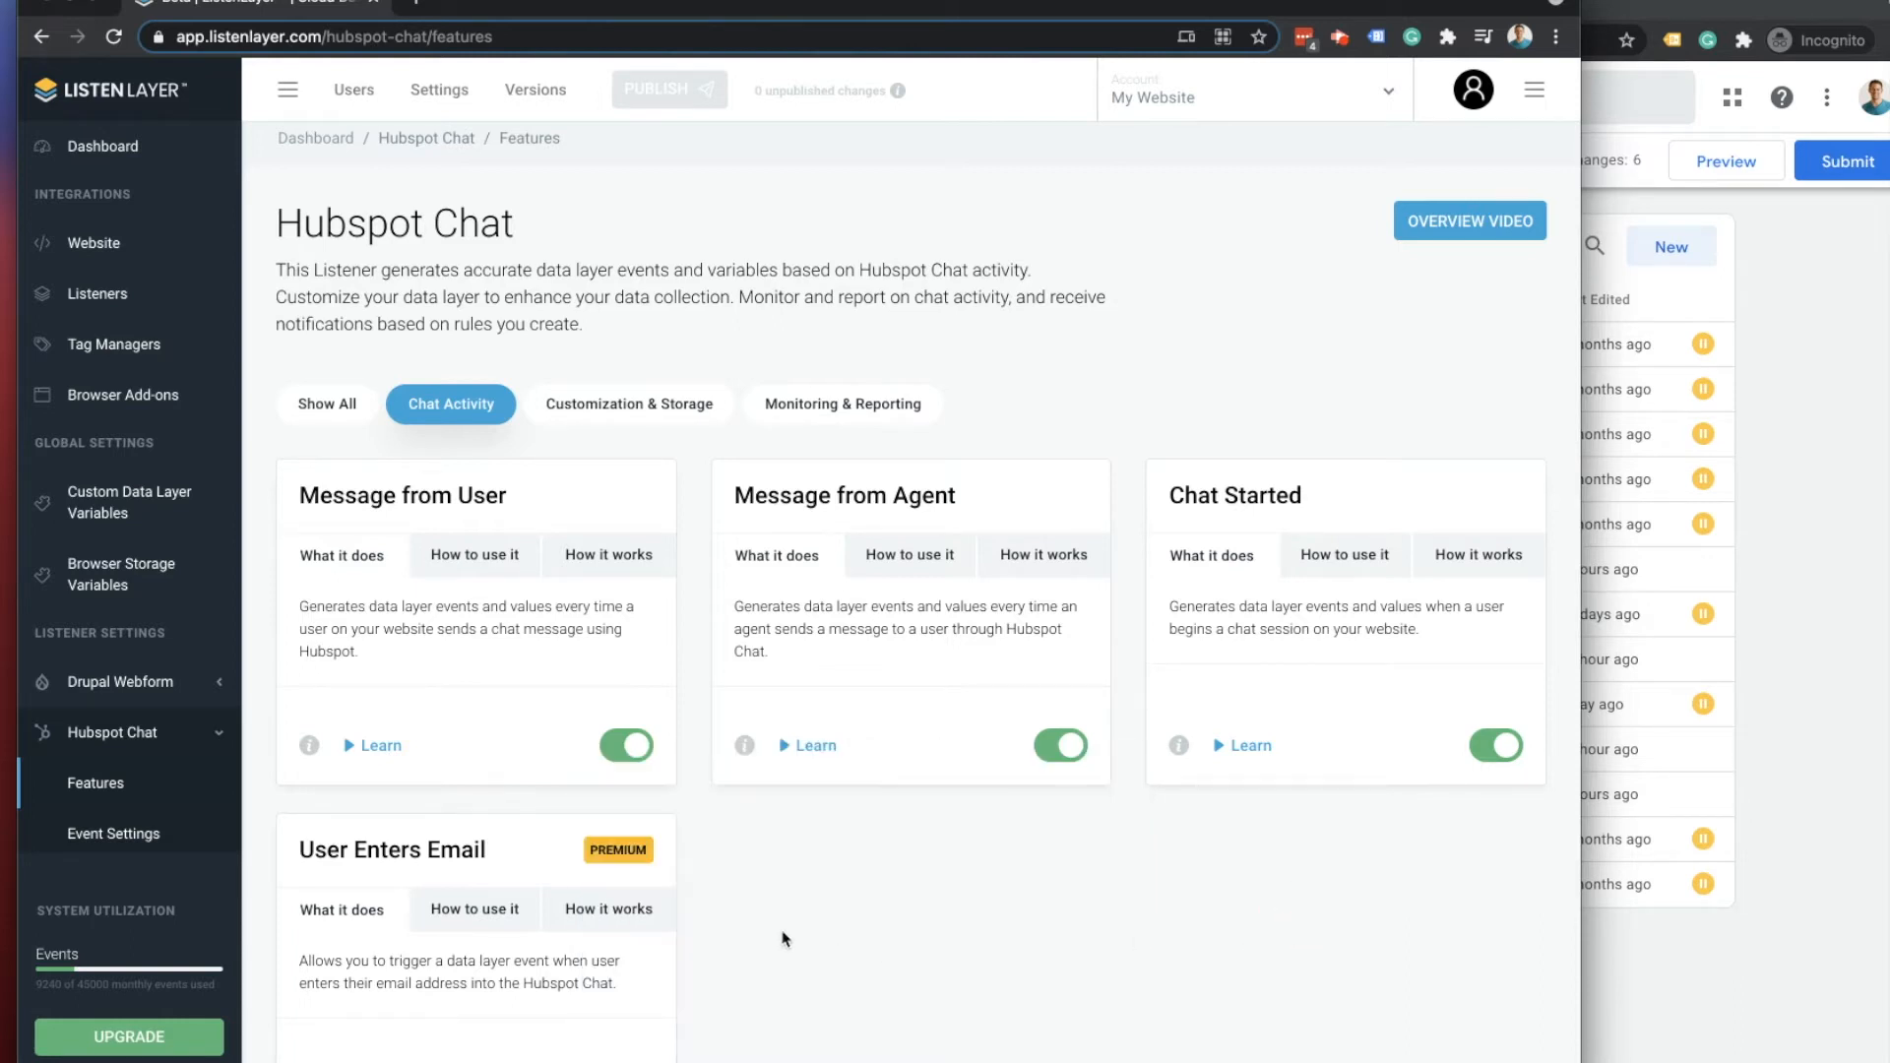
- Examine the User Enters Email feature's data layer code preview and highlight its event name
scroll(596, 897, "down", 2)
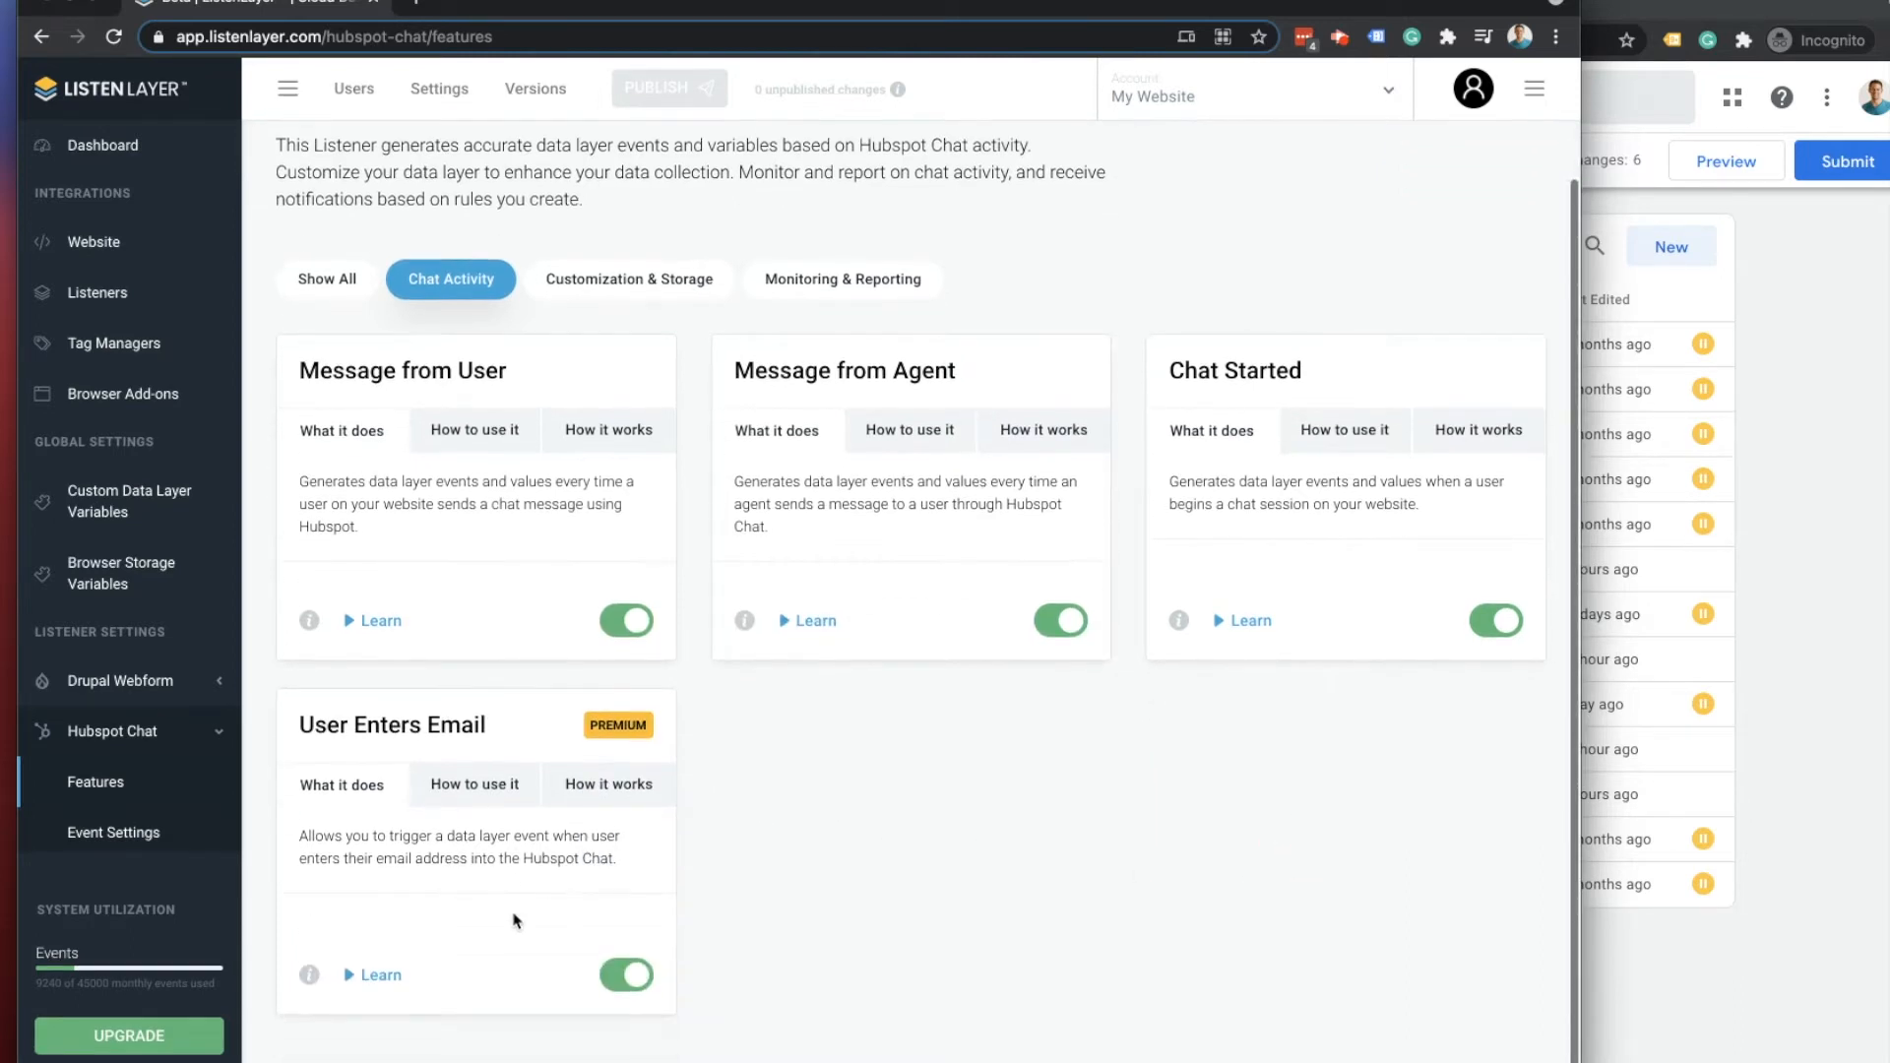
left_click(309, 974)
scroll(576, 994, "down", 1)
left_click_drag(406, 942, 730, 949)
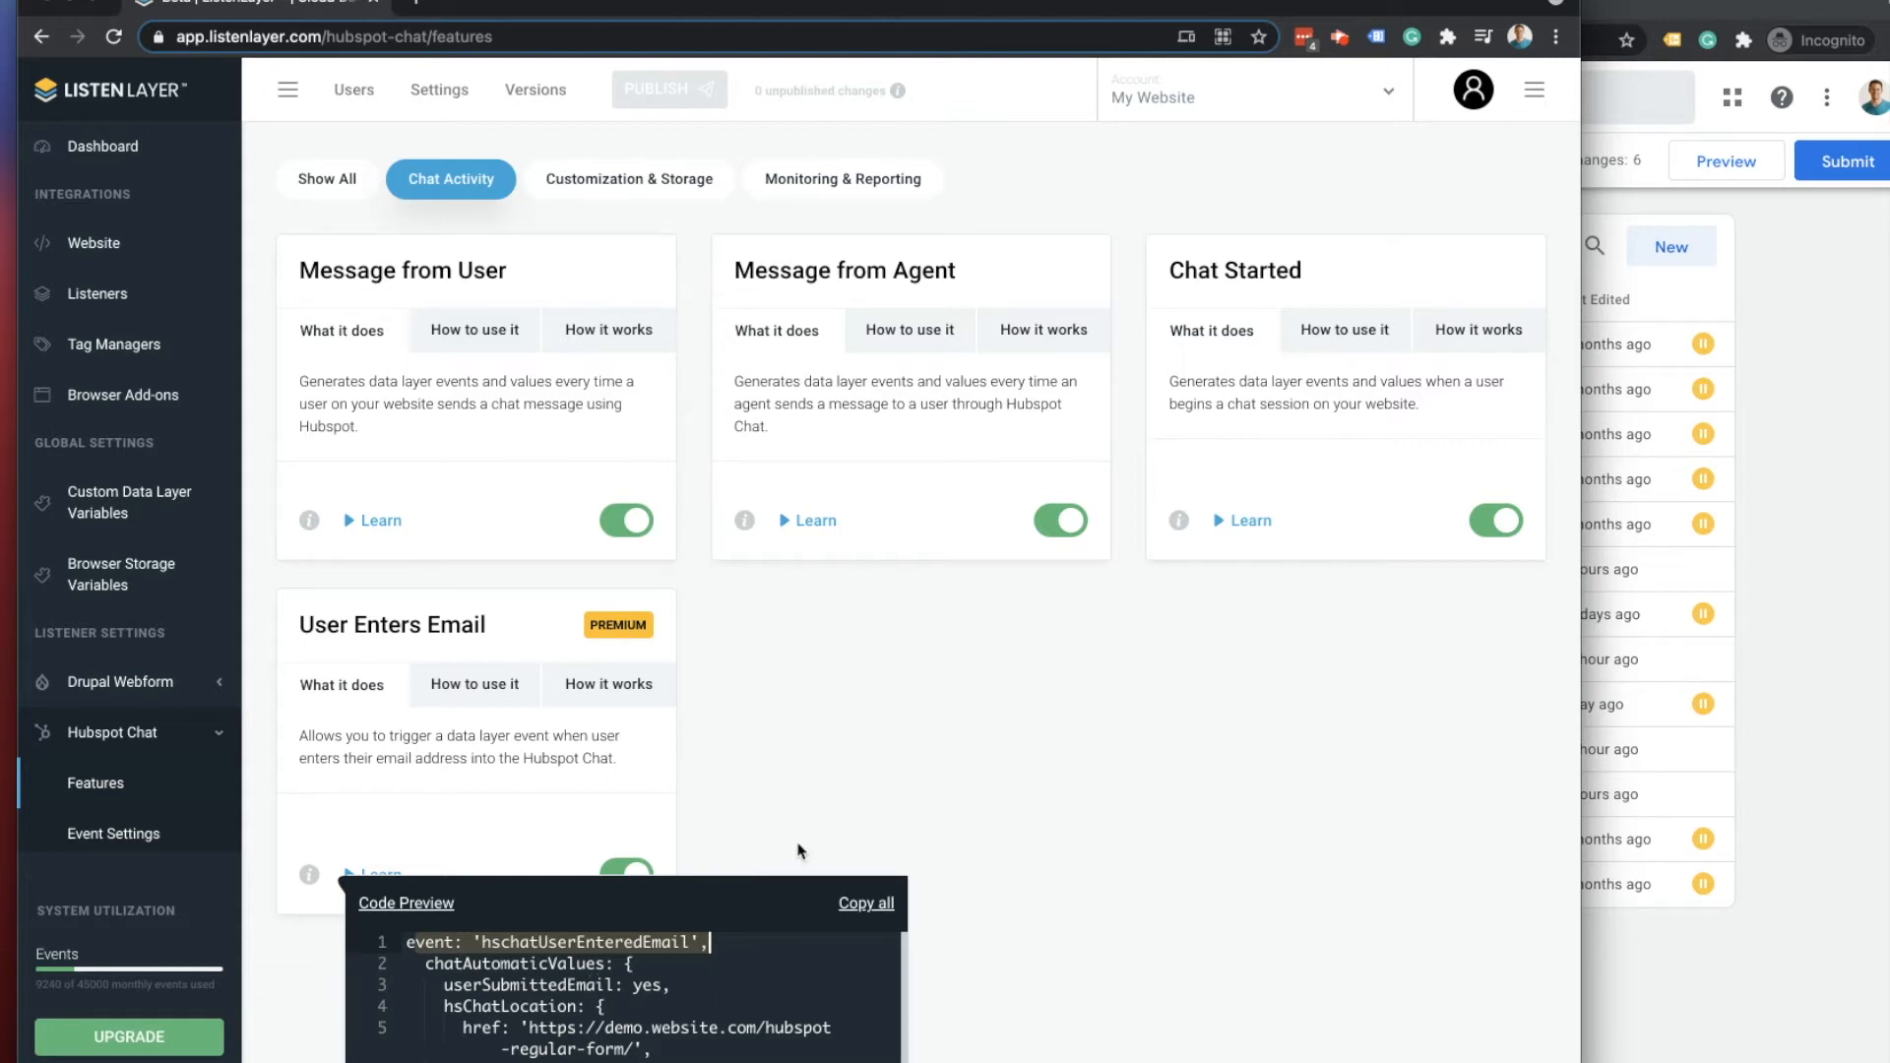
- Open the Hubspot Chat event settings to review its events, friendly names and statuses
scroll(889, 790, "up", 1)
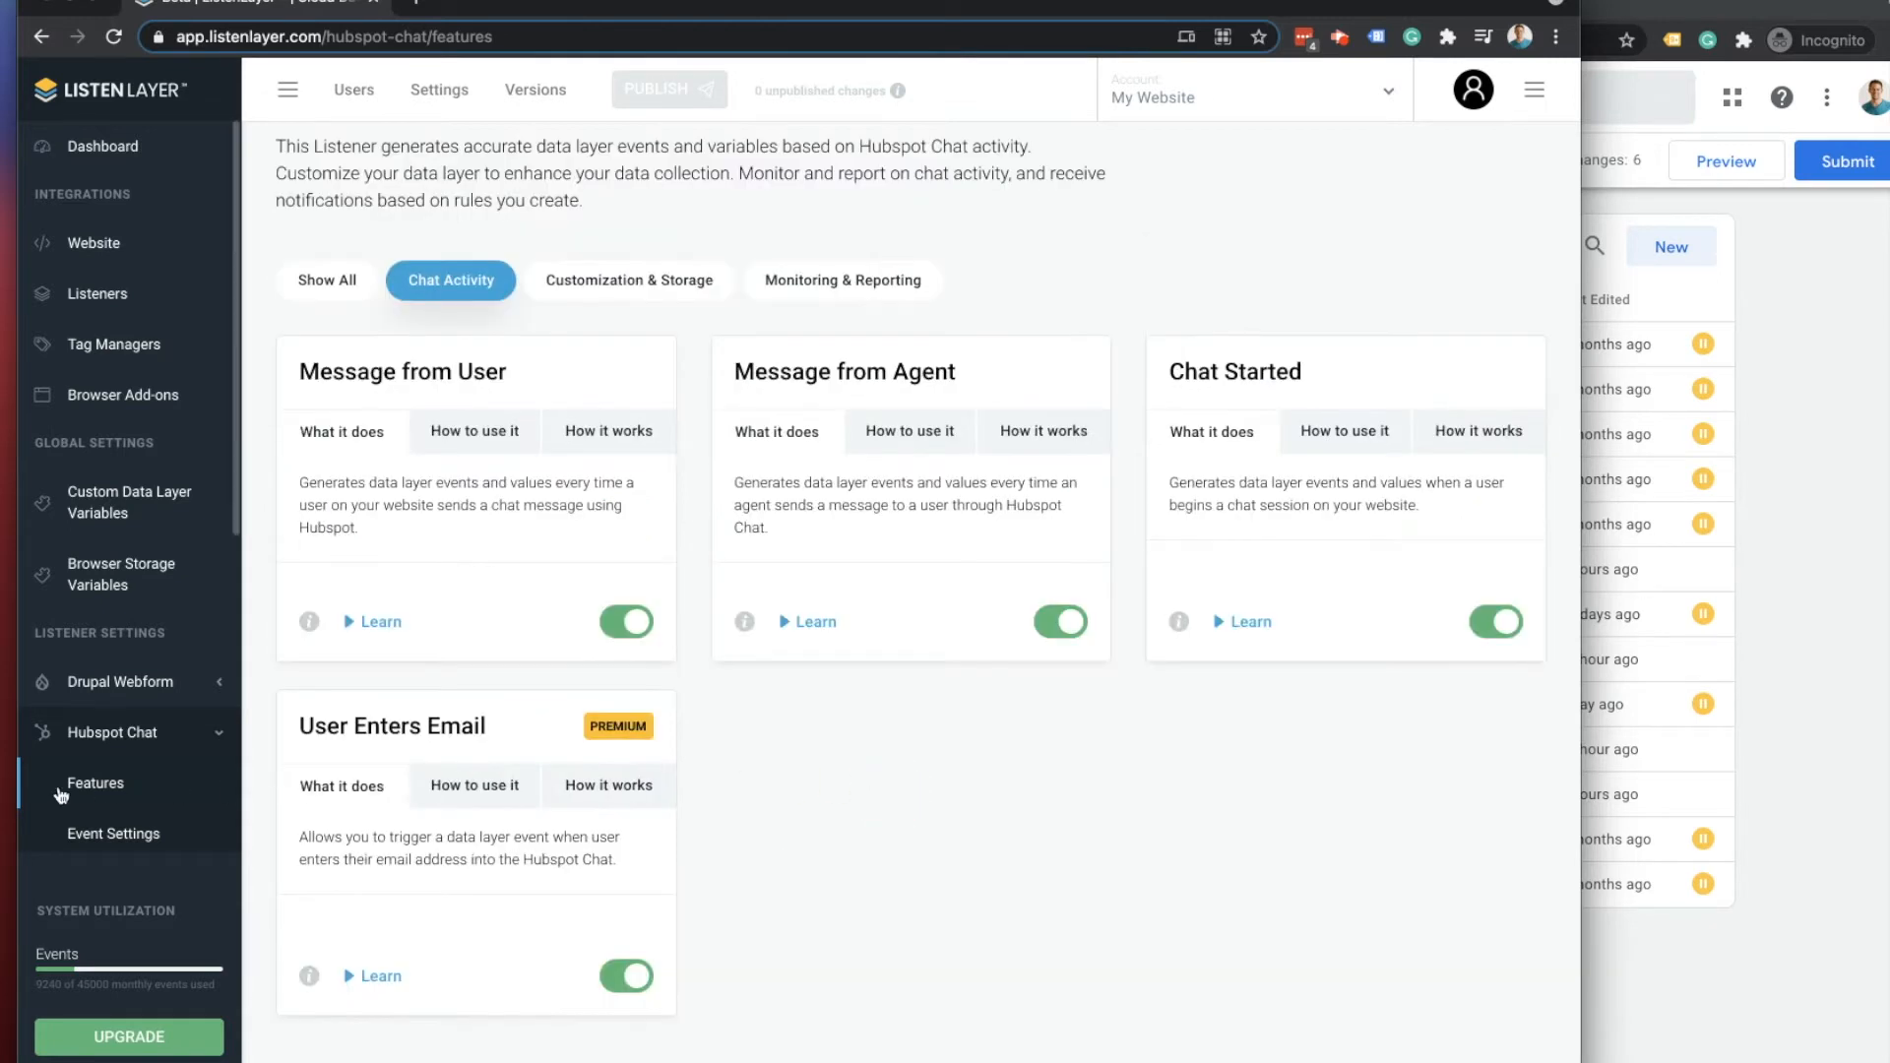
left_click(99, 833)
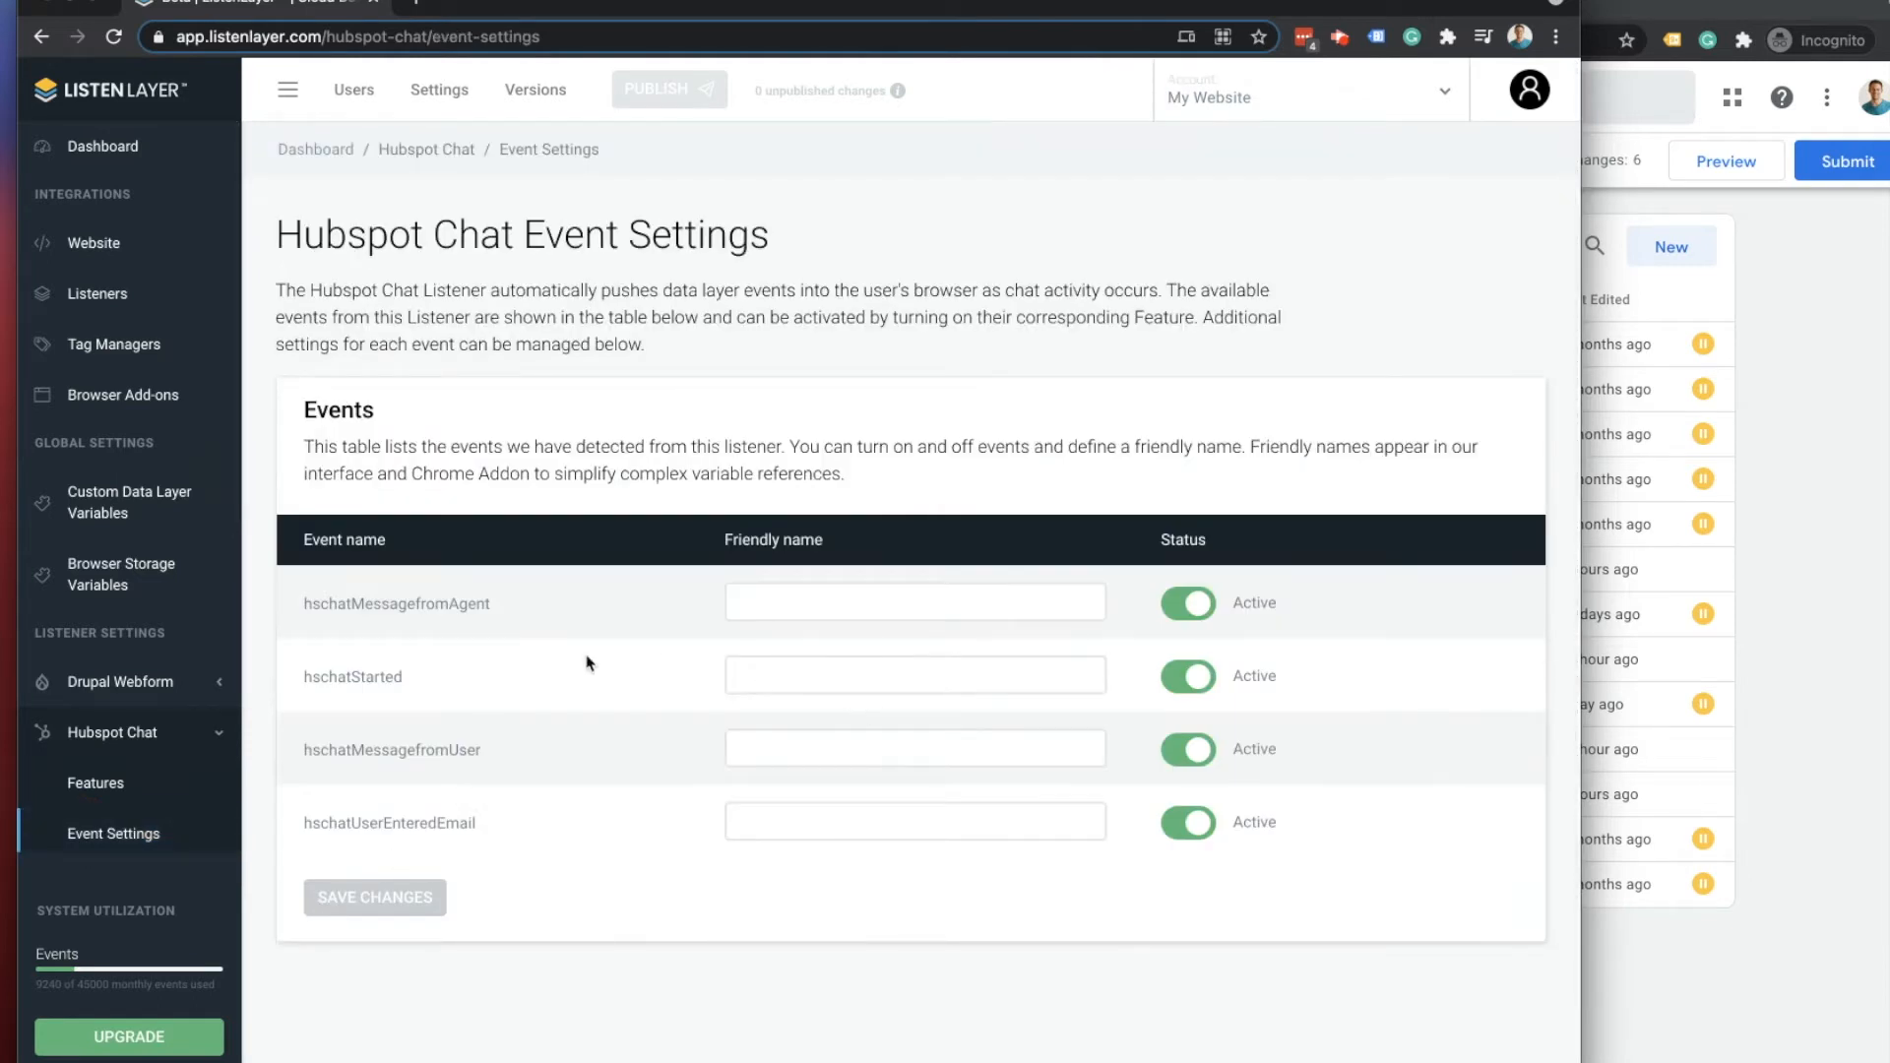
scroll(108, 936, "down", 2)
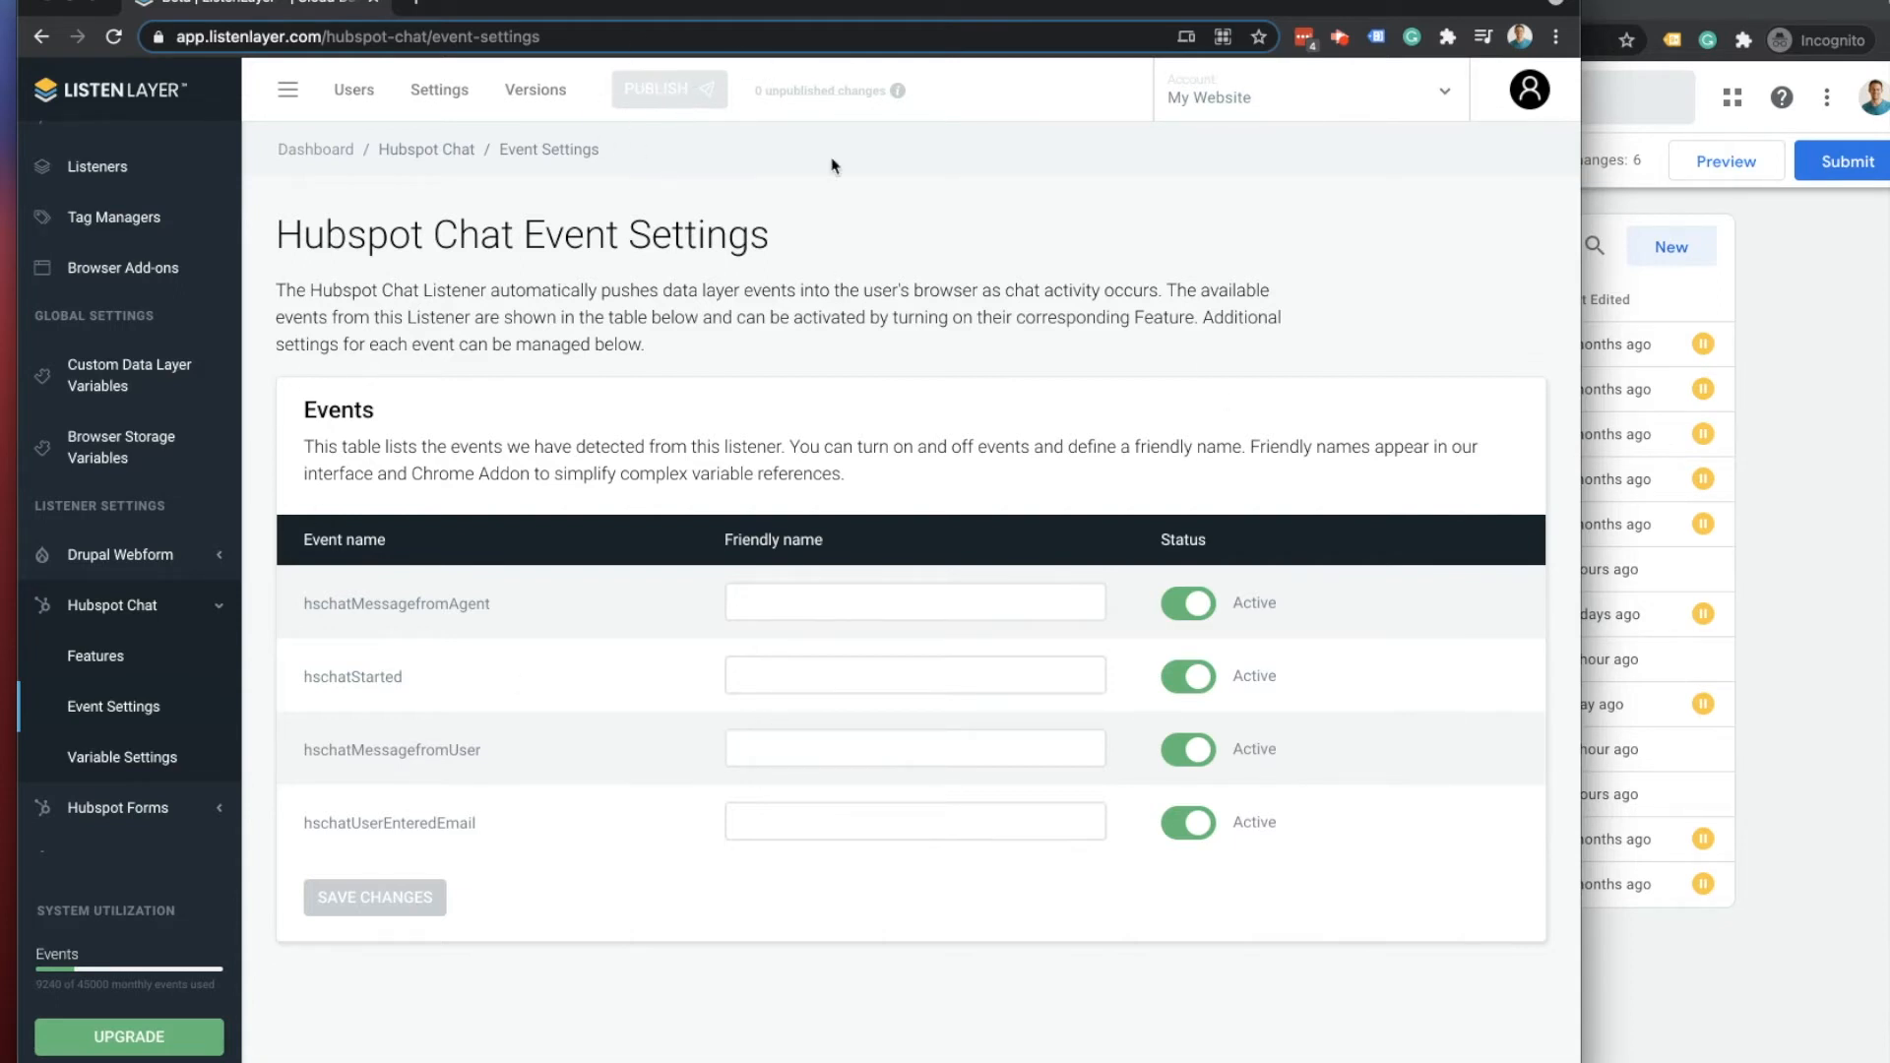
- Switch to Google Tag Manager, start a preview of the demo.hostedstaging.com container and bring up the demo site being debugged
left_click(1807, 463)
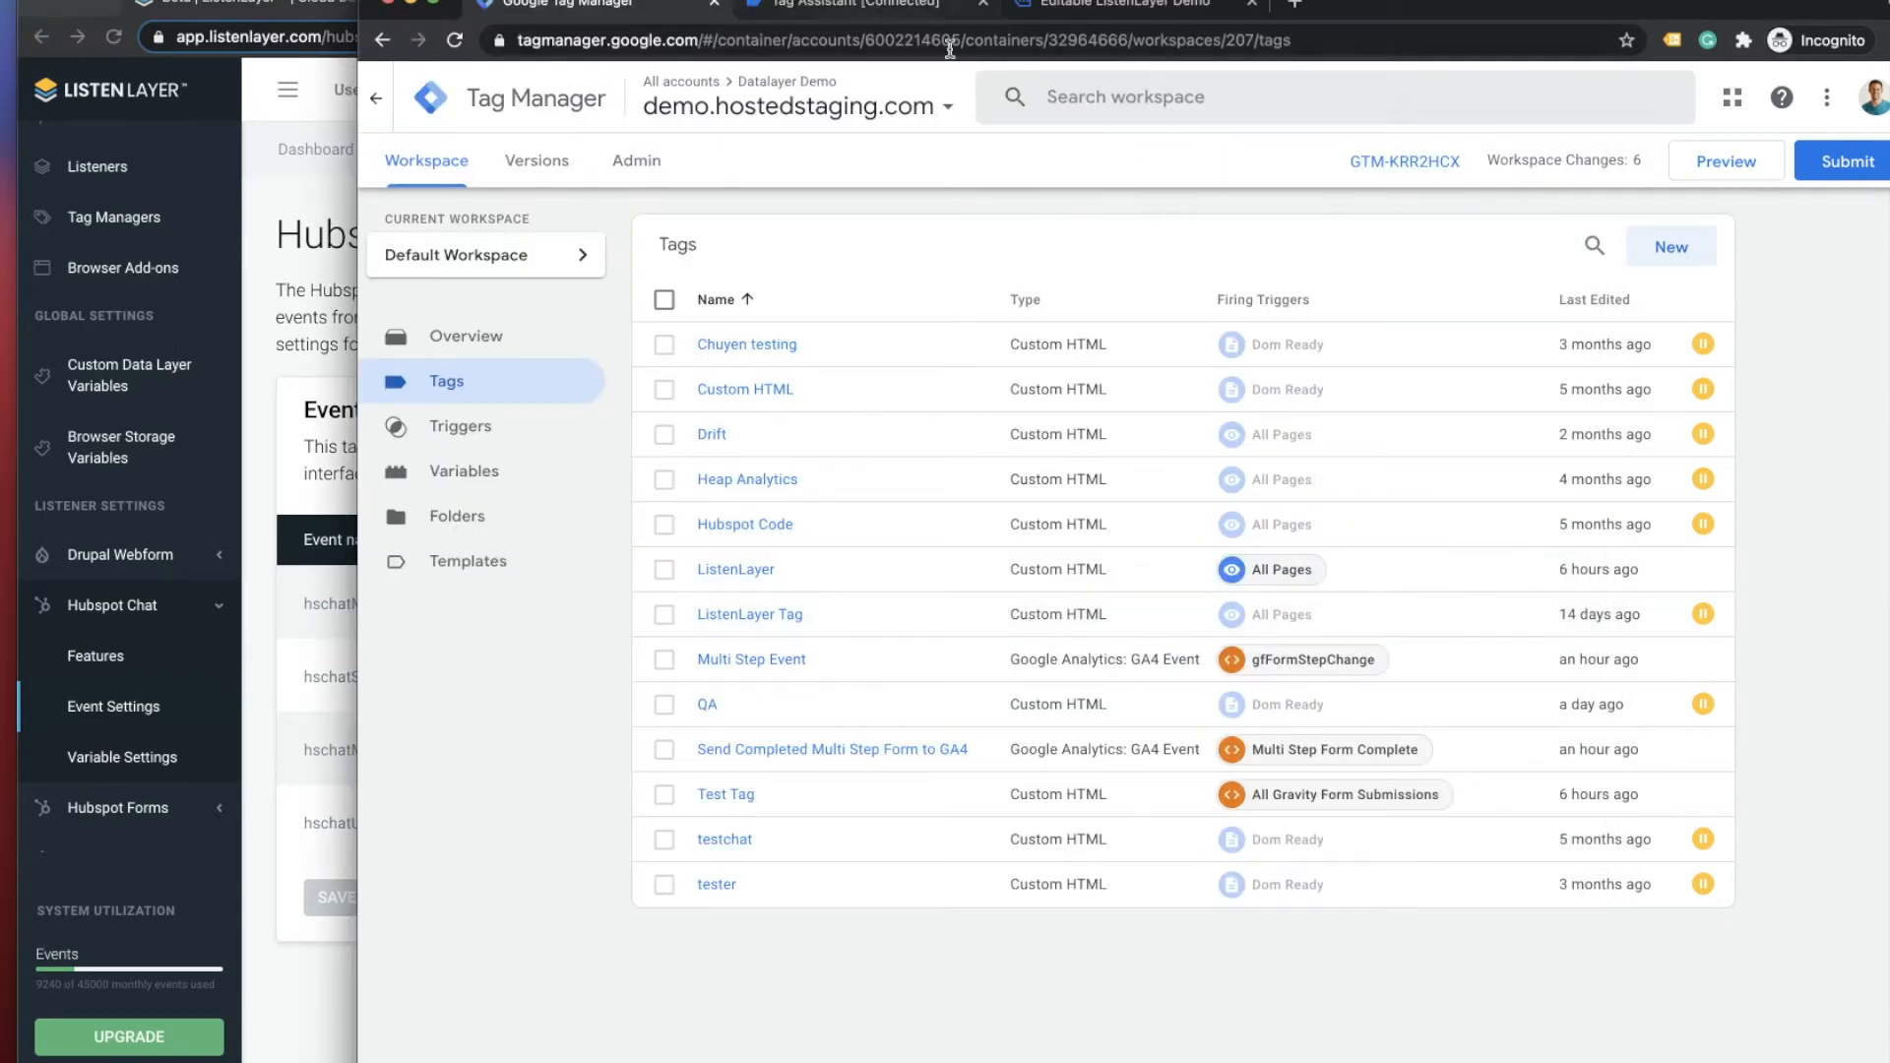
left_click(1725, 173)
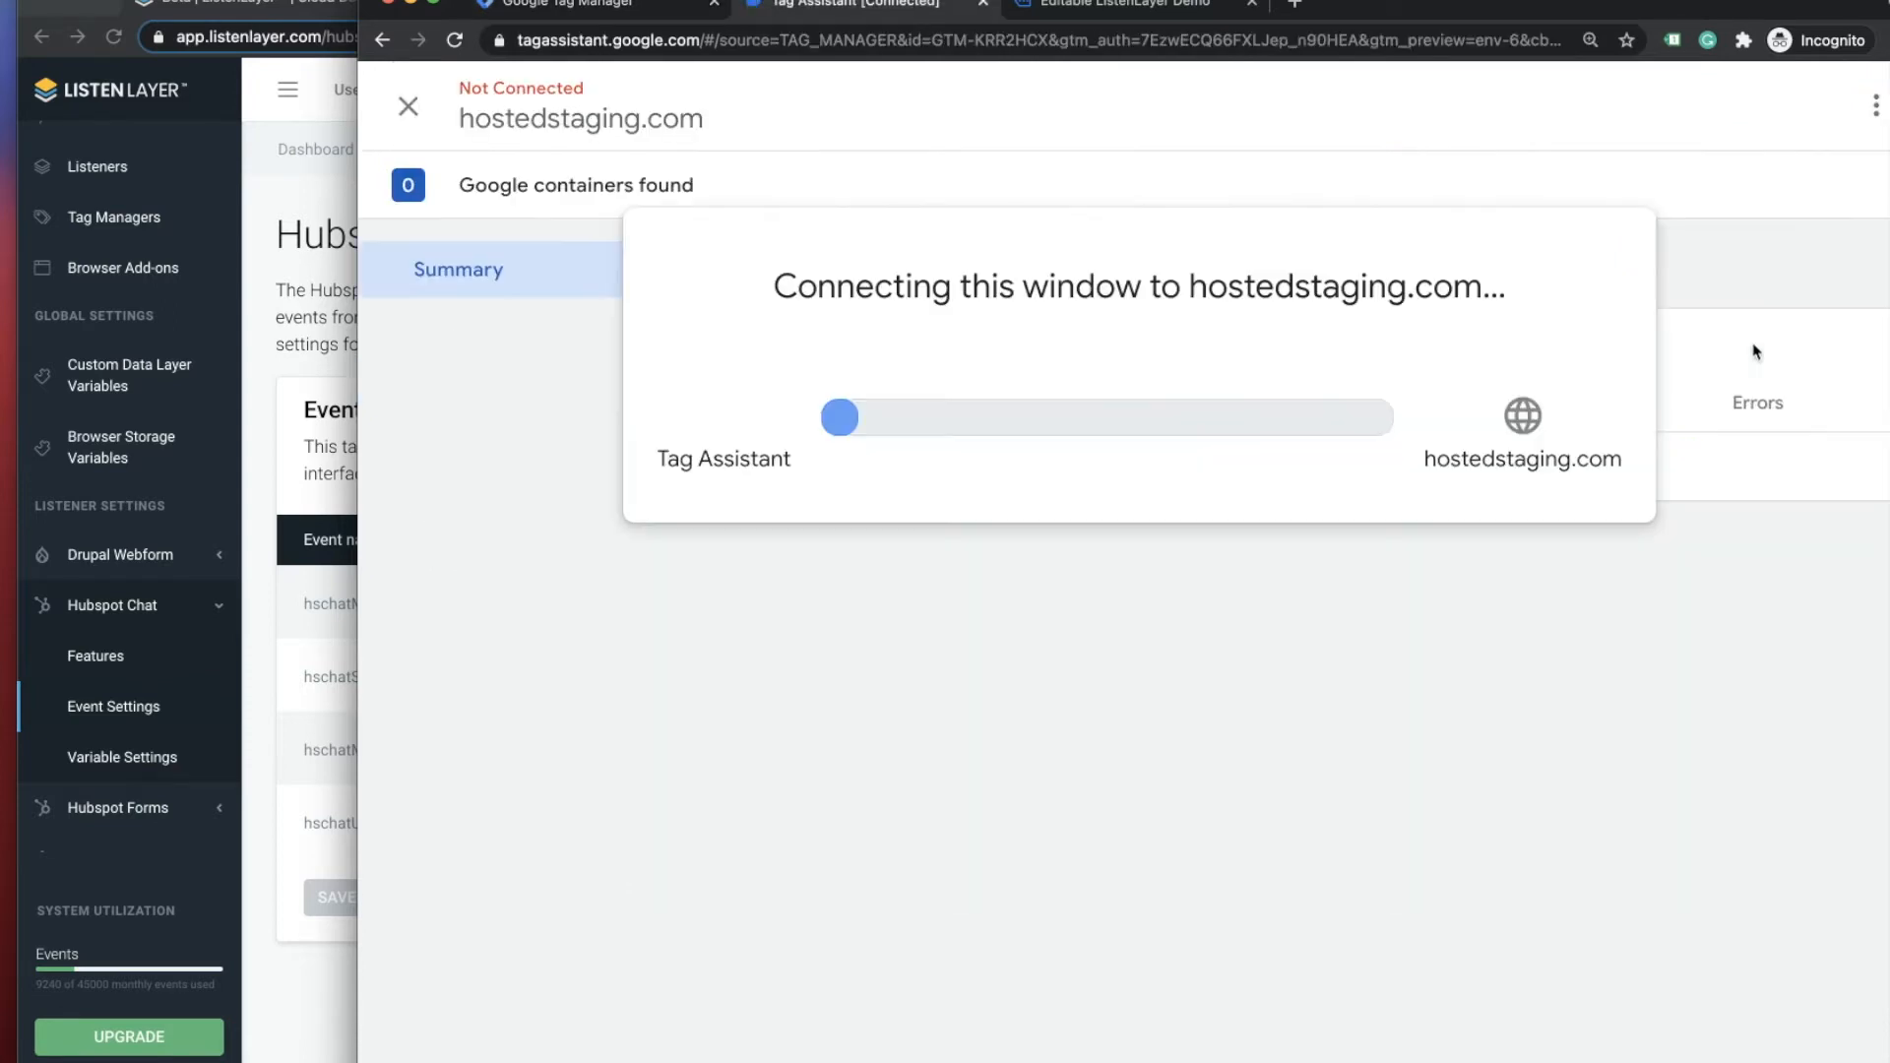
left_click(1086, 21)
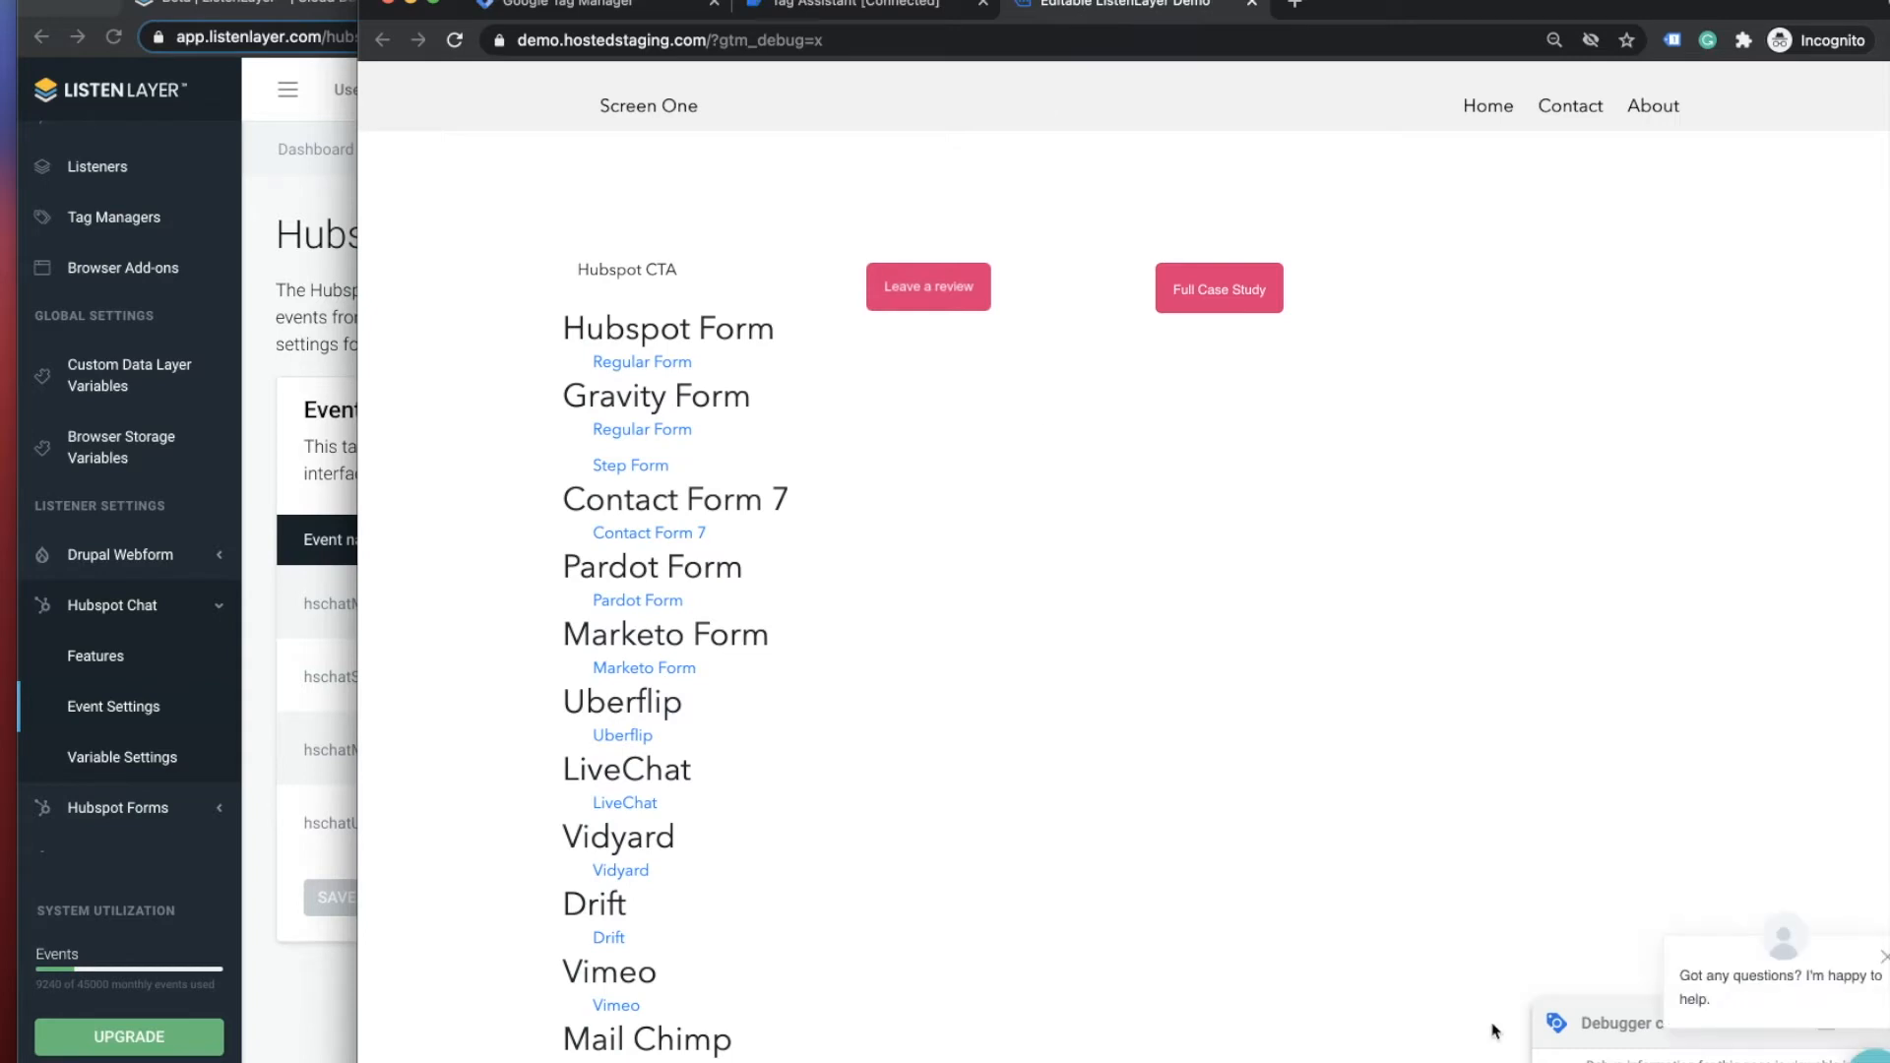
- Open the developer console on the demo page and expand the logged URL parameters data layer object
left_click_drag(1491, 9, 1280, 7)
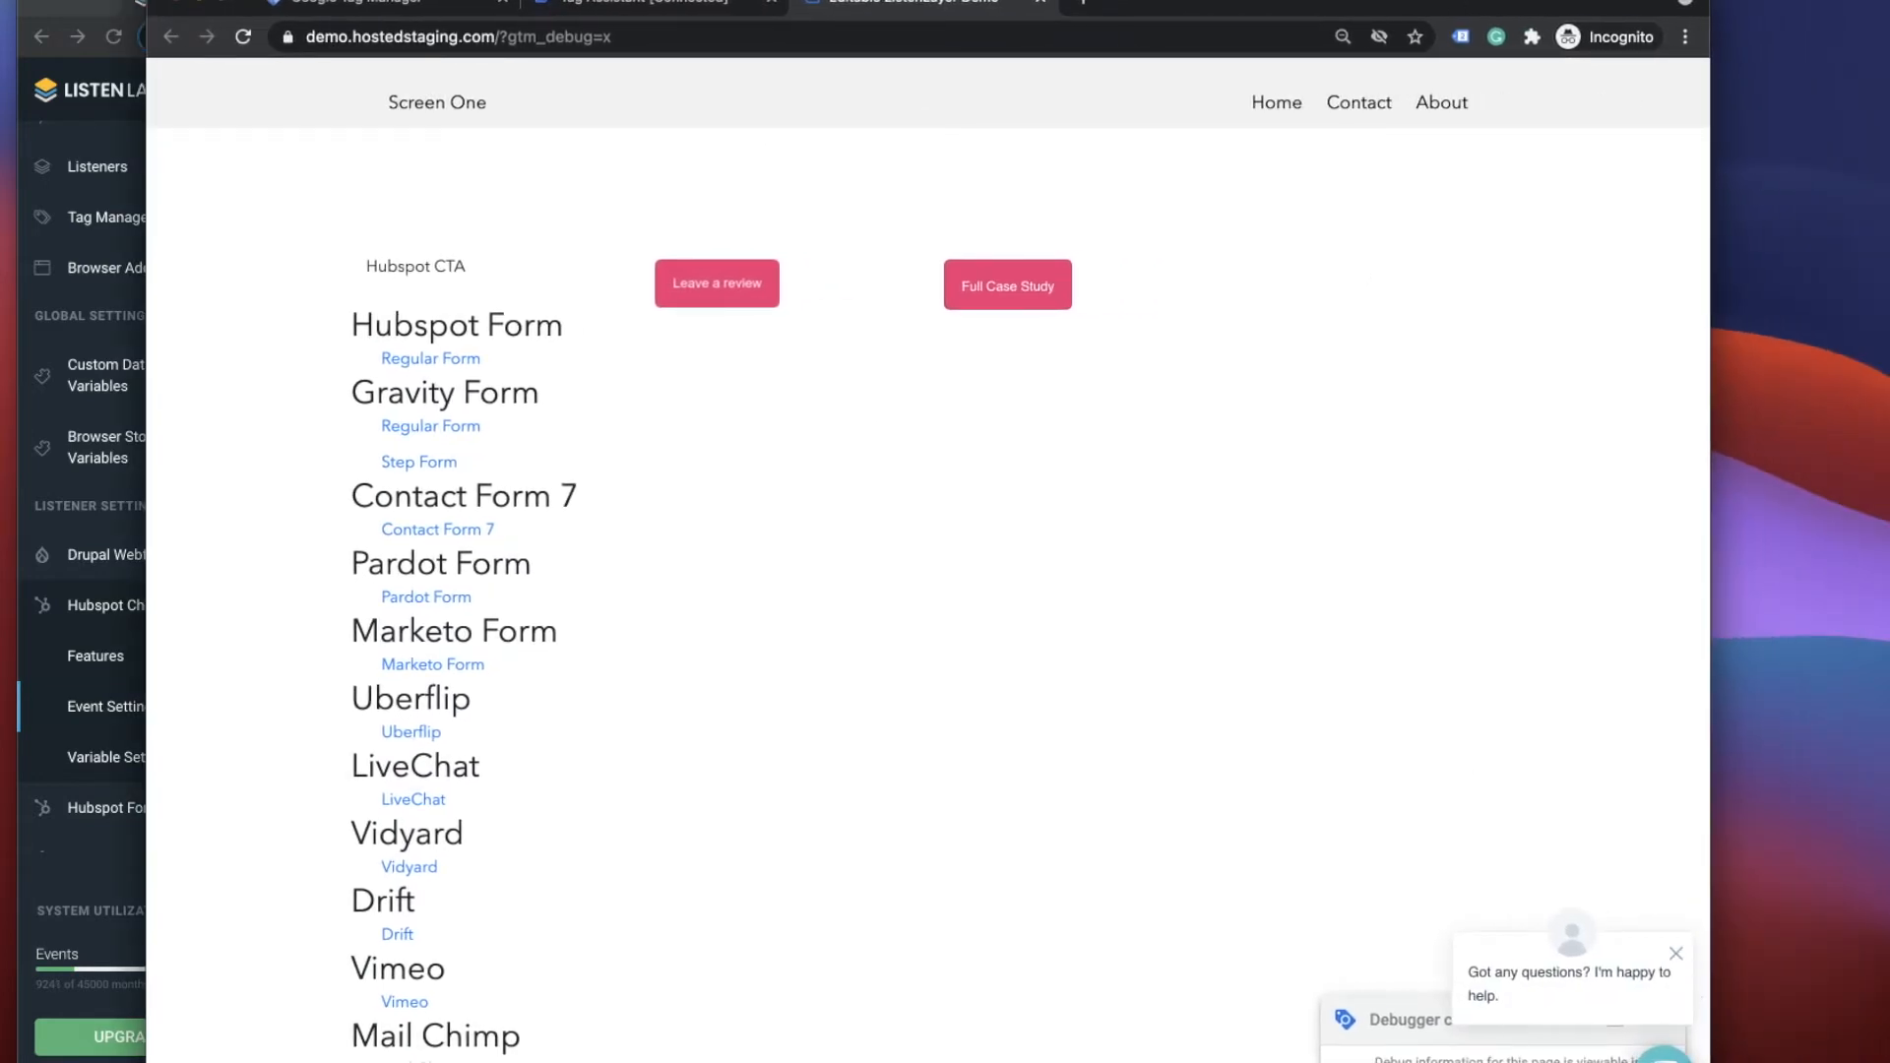
right_click(1154, 795)
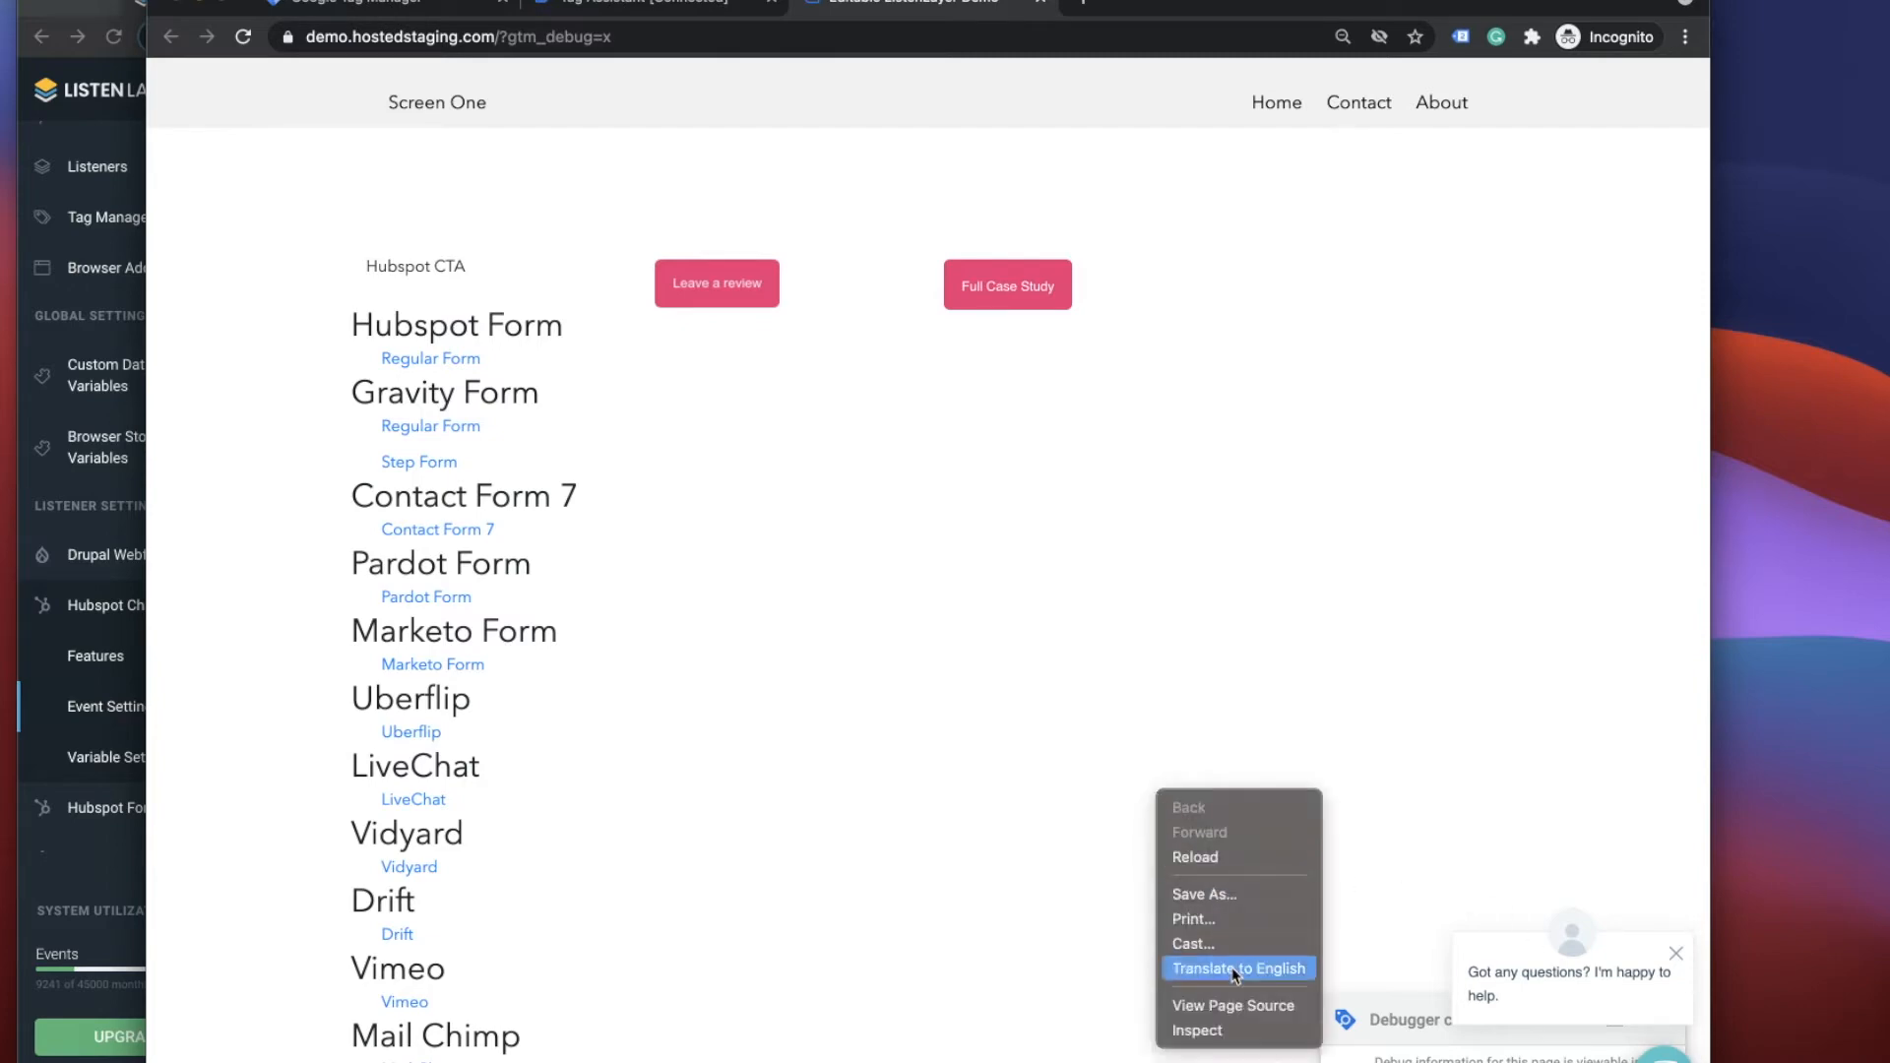
left_click(1240, 1033)
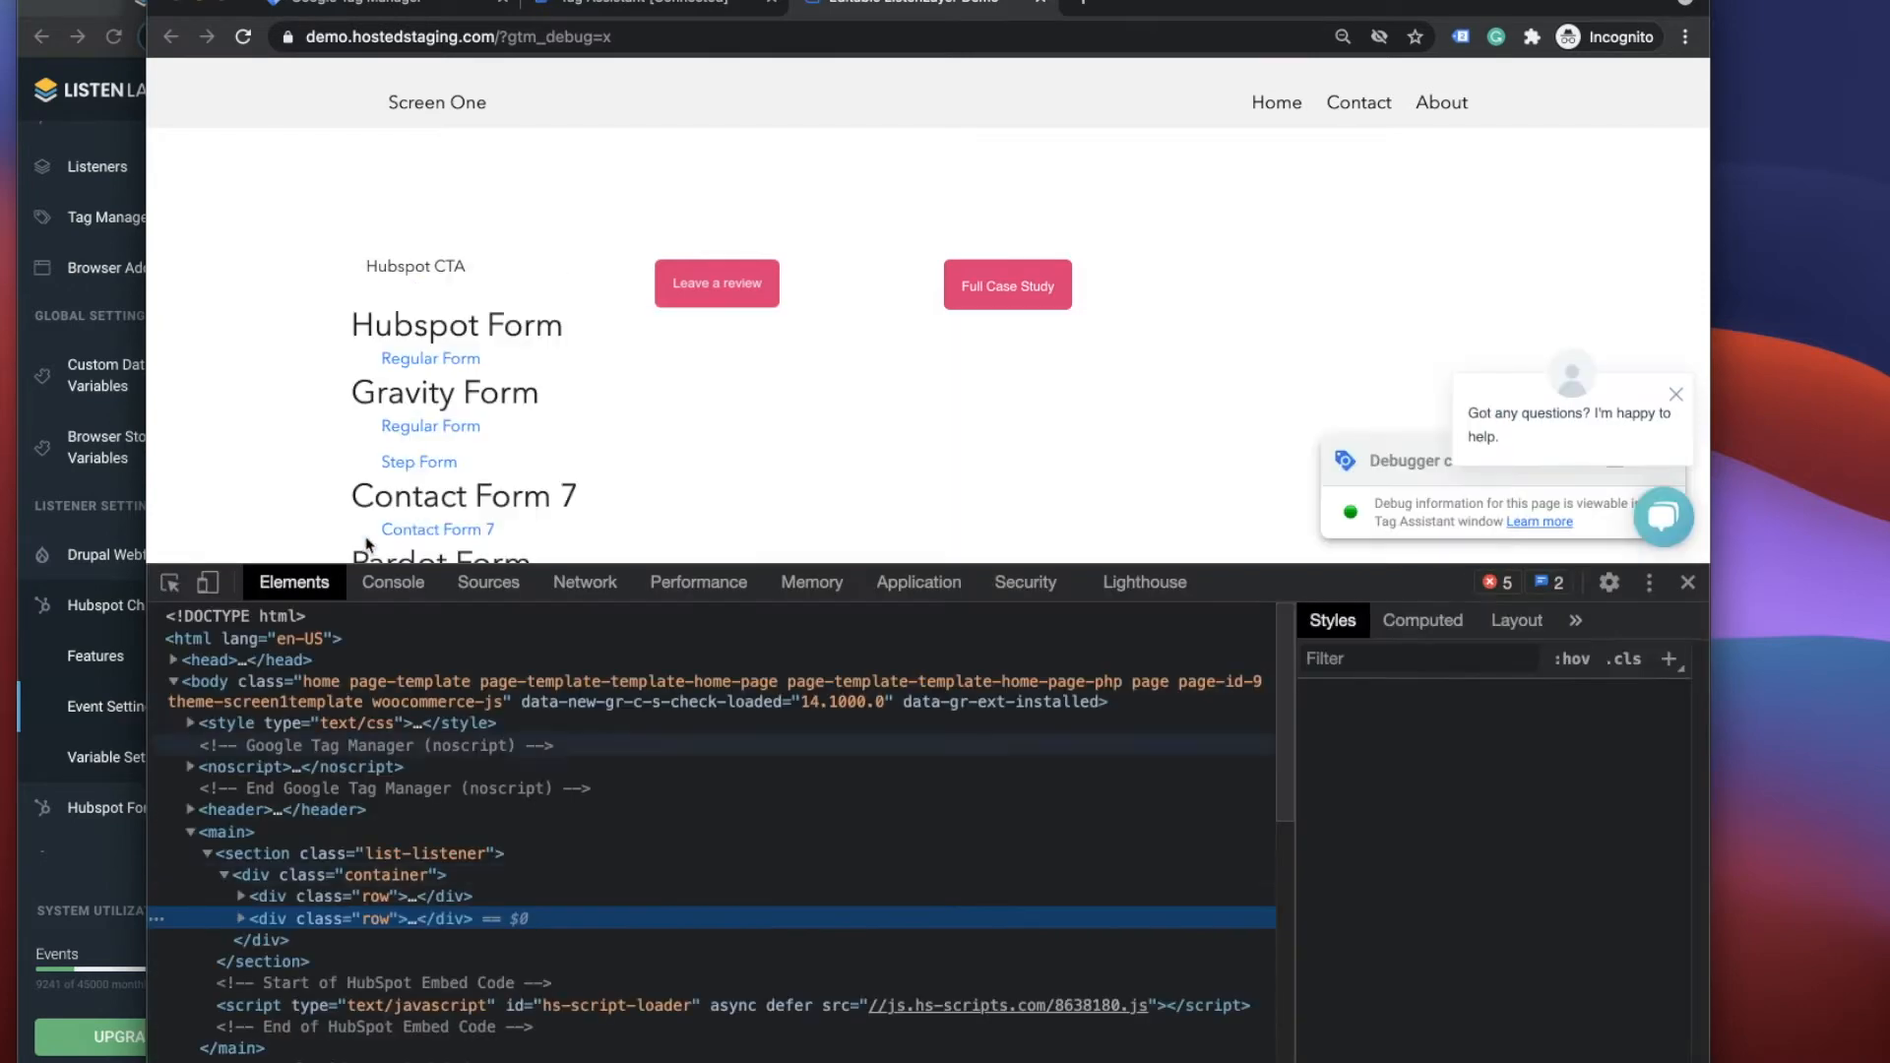
left_click(393, 582)
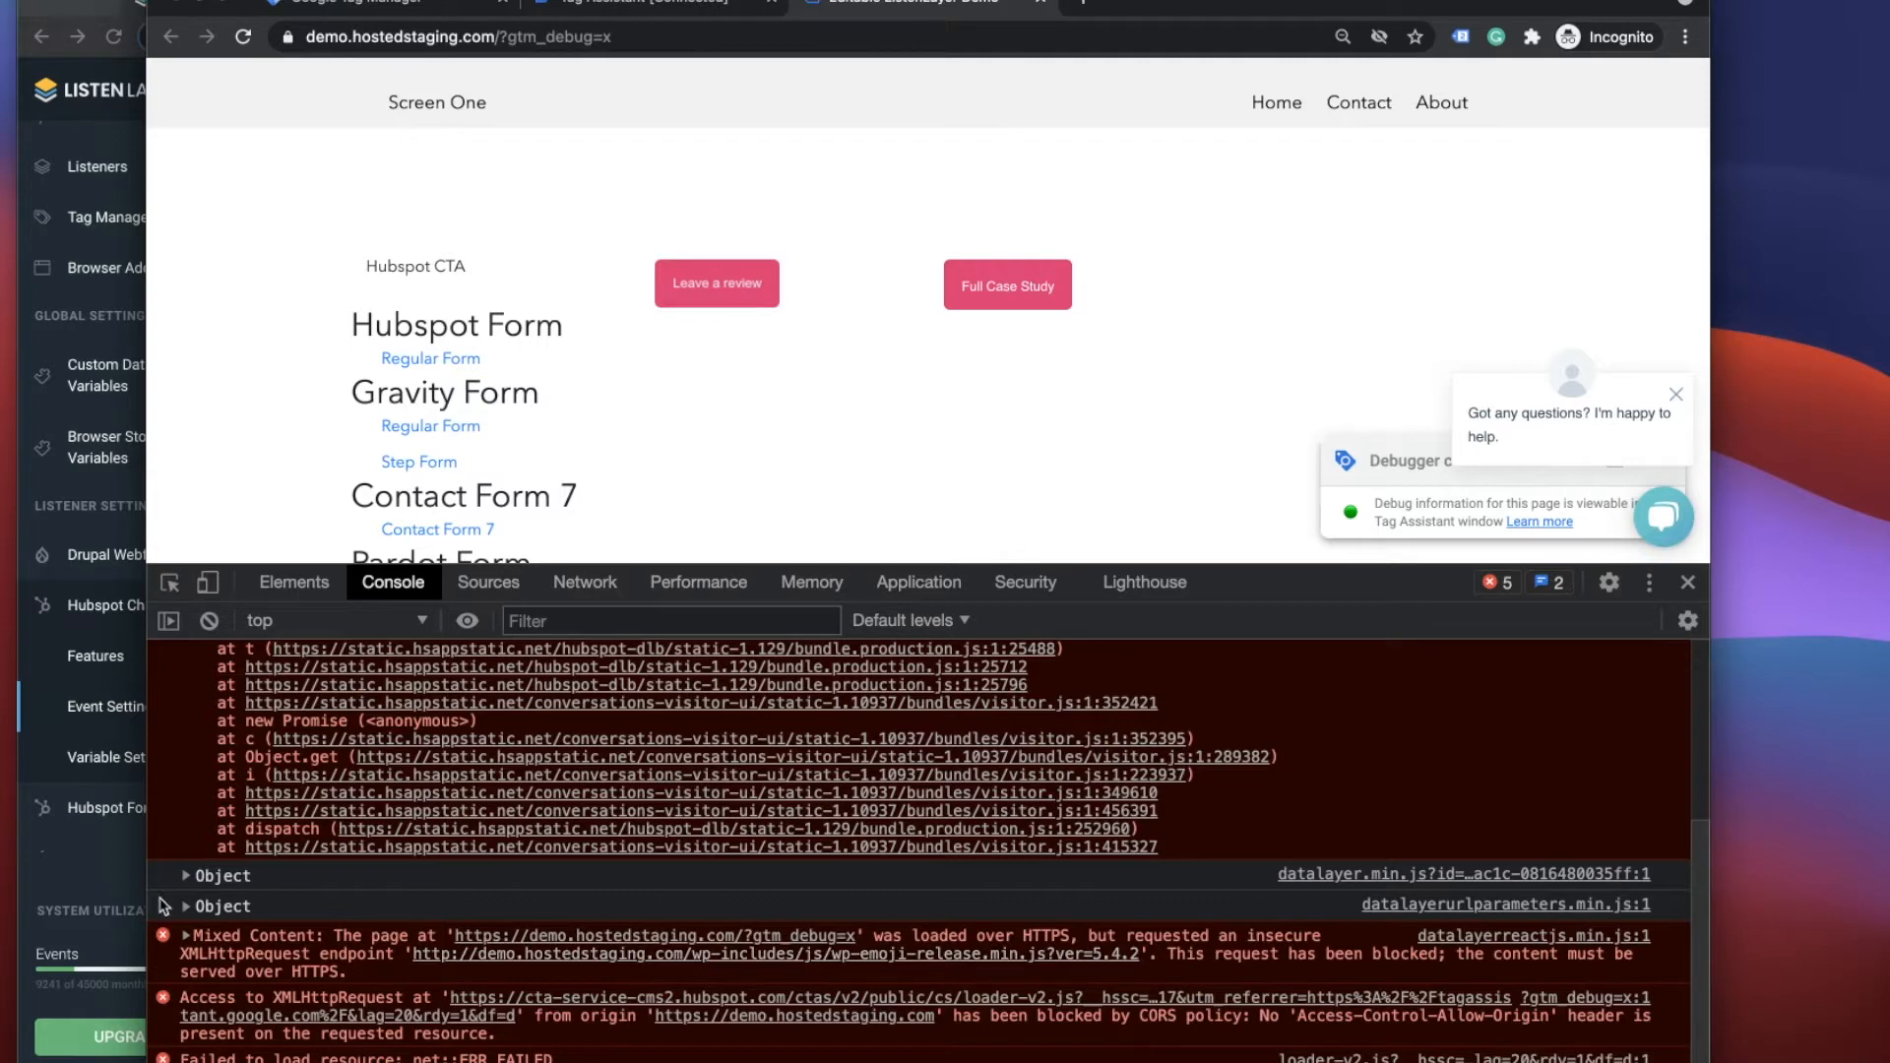
left_click(186, 906)
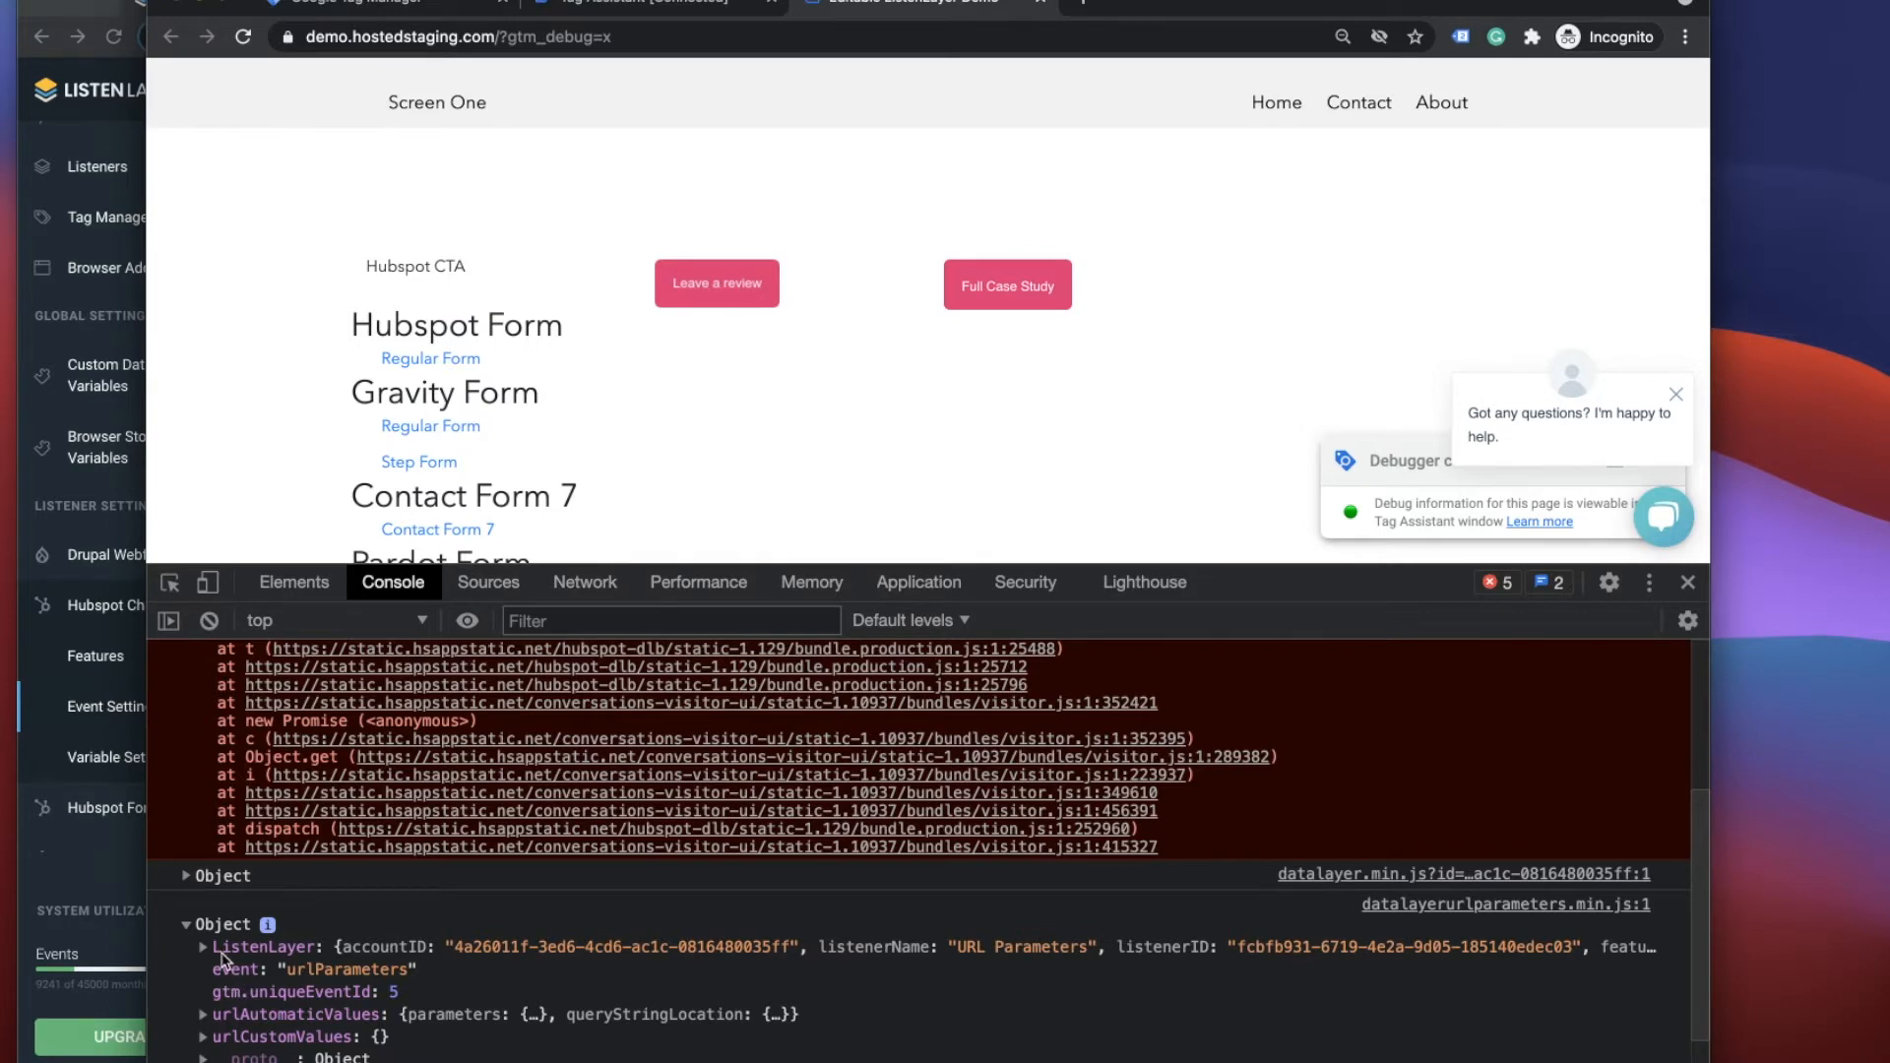
- Continue into the connected Tag Assistant session and inspect the urlParameters event
left_click(615, 8)
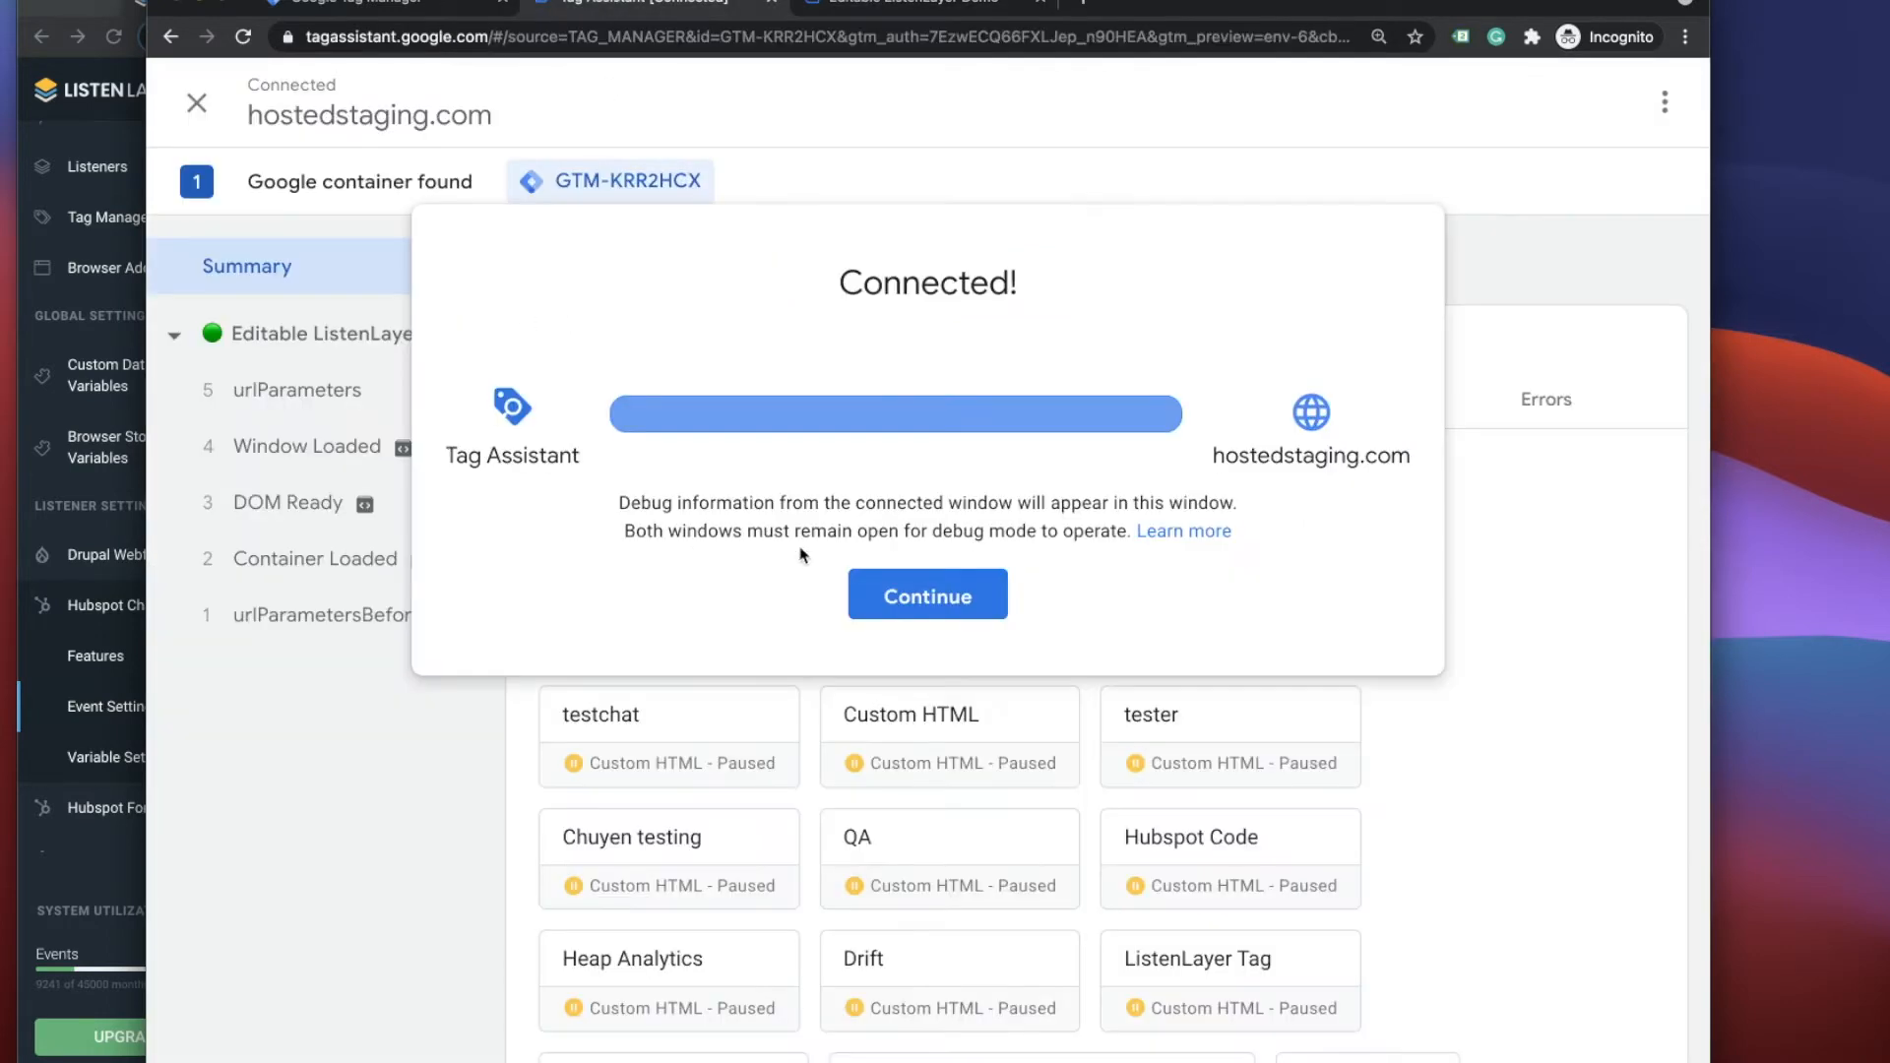
left_click(917, 593)
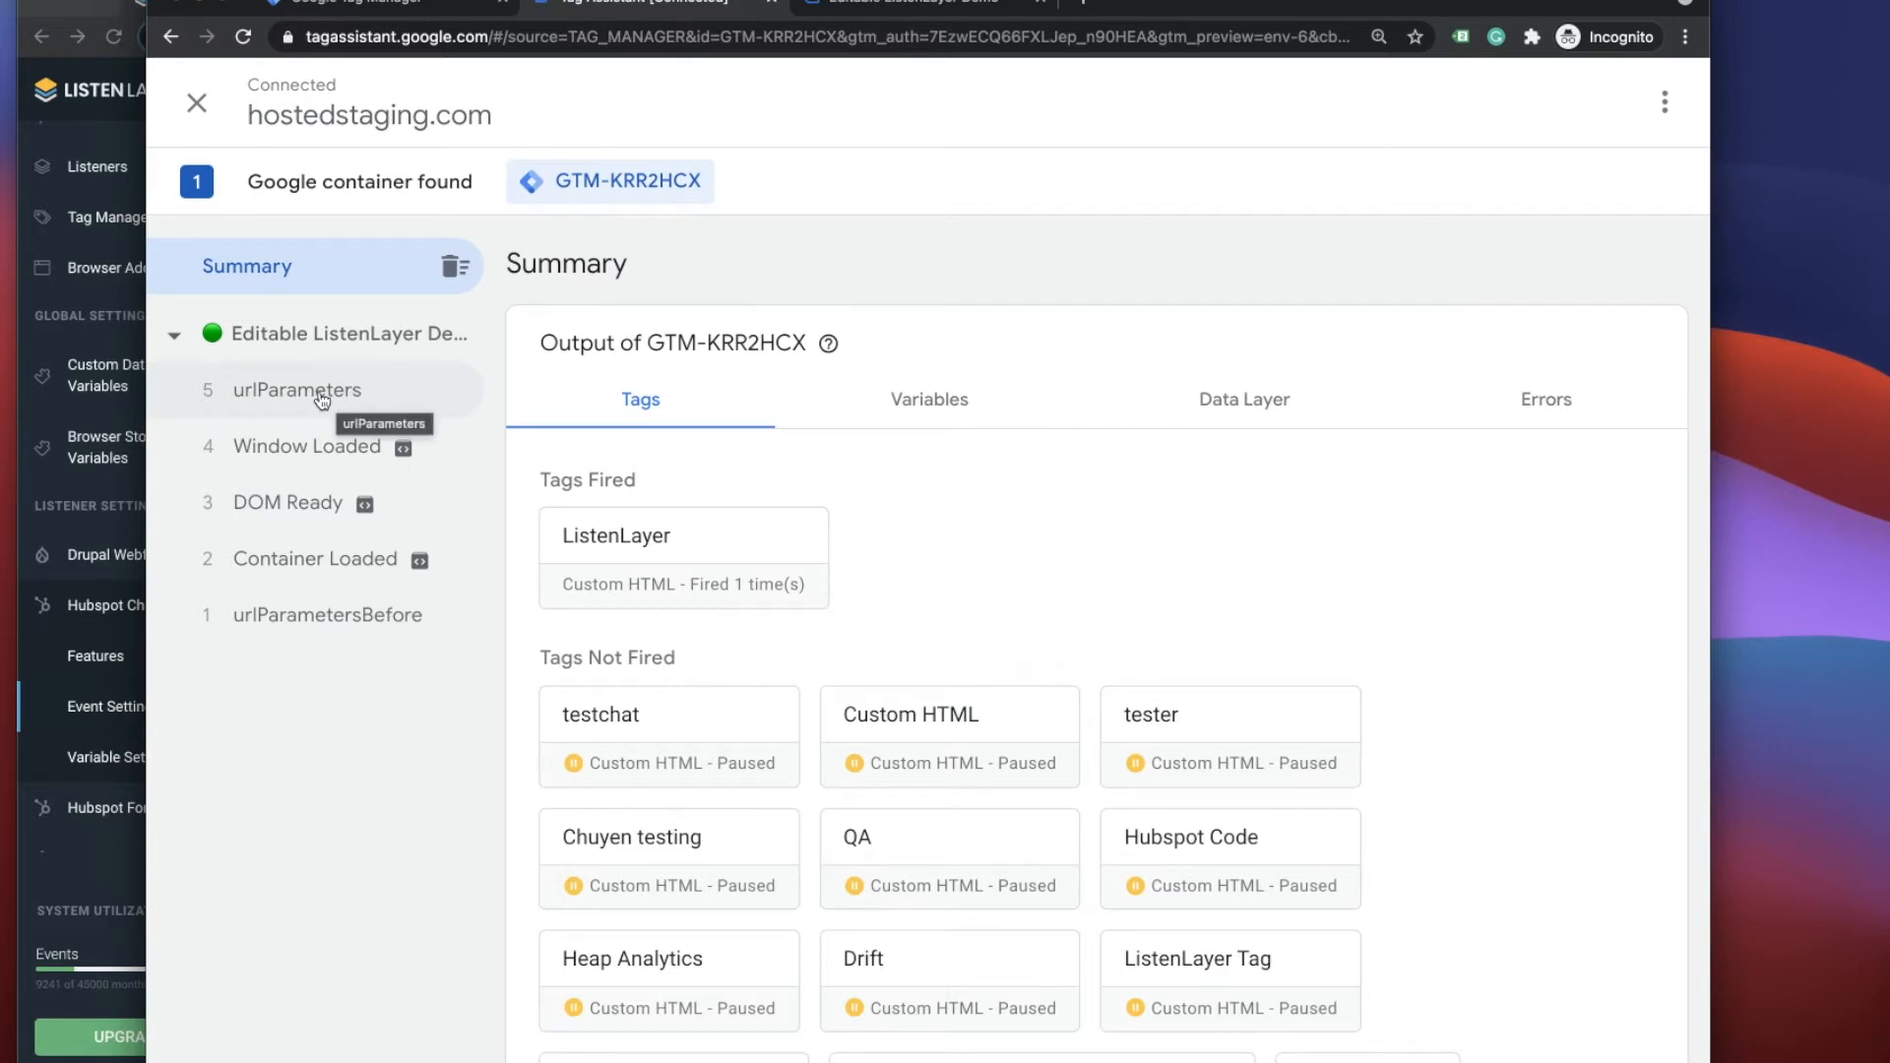
left_click(427, 391)
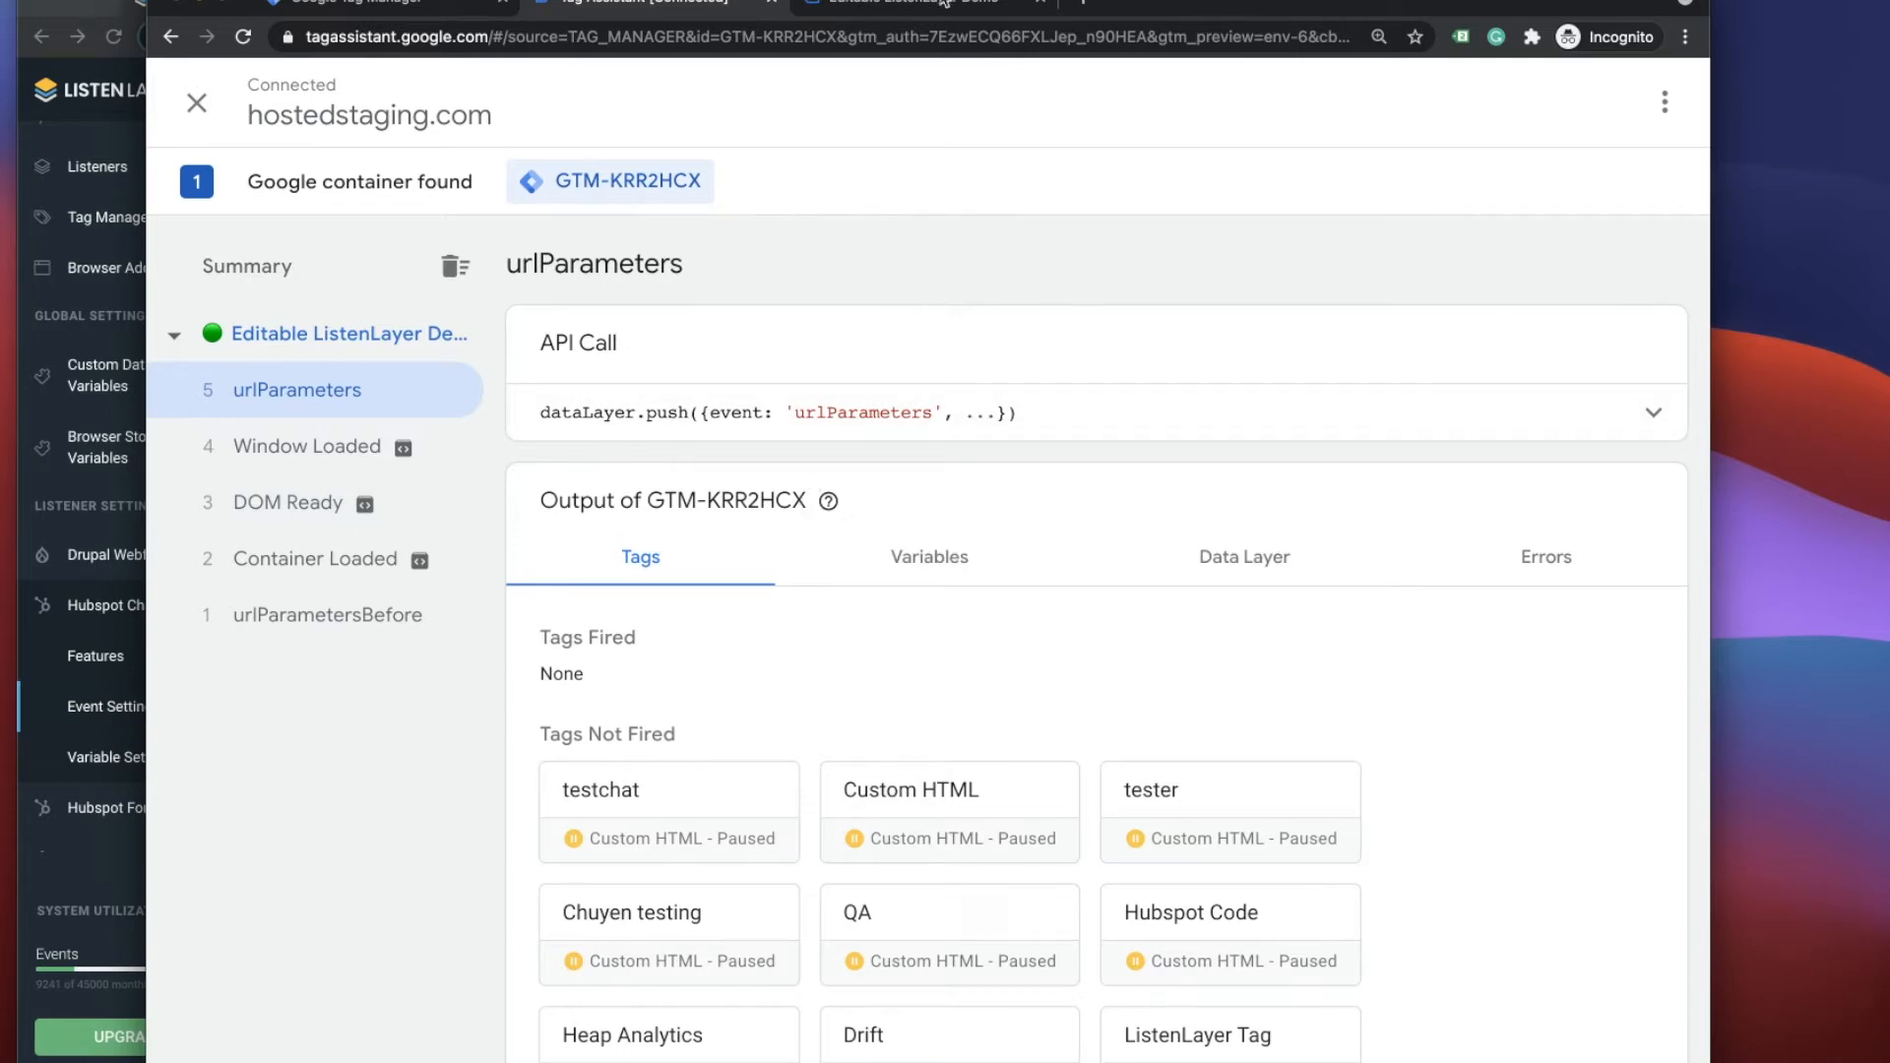
- Return to the demo site and send the message "Hi" in the HubSpot chat widget
left_click(907, 4)
left_click(1540, 441)
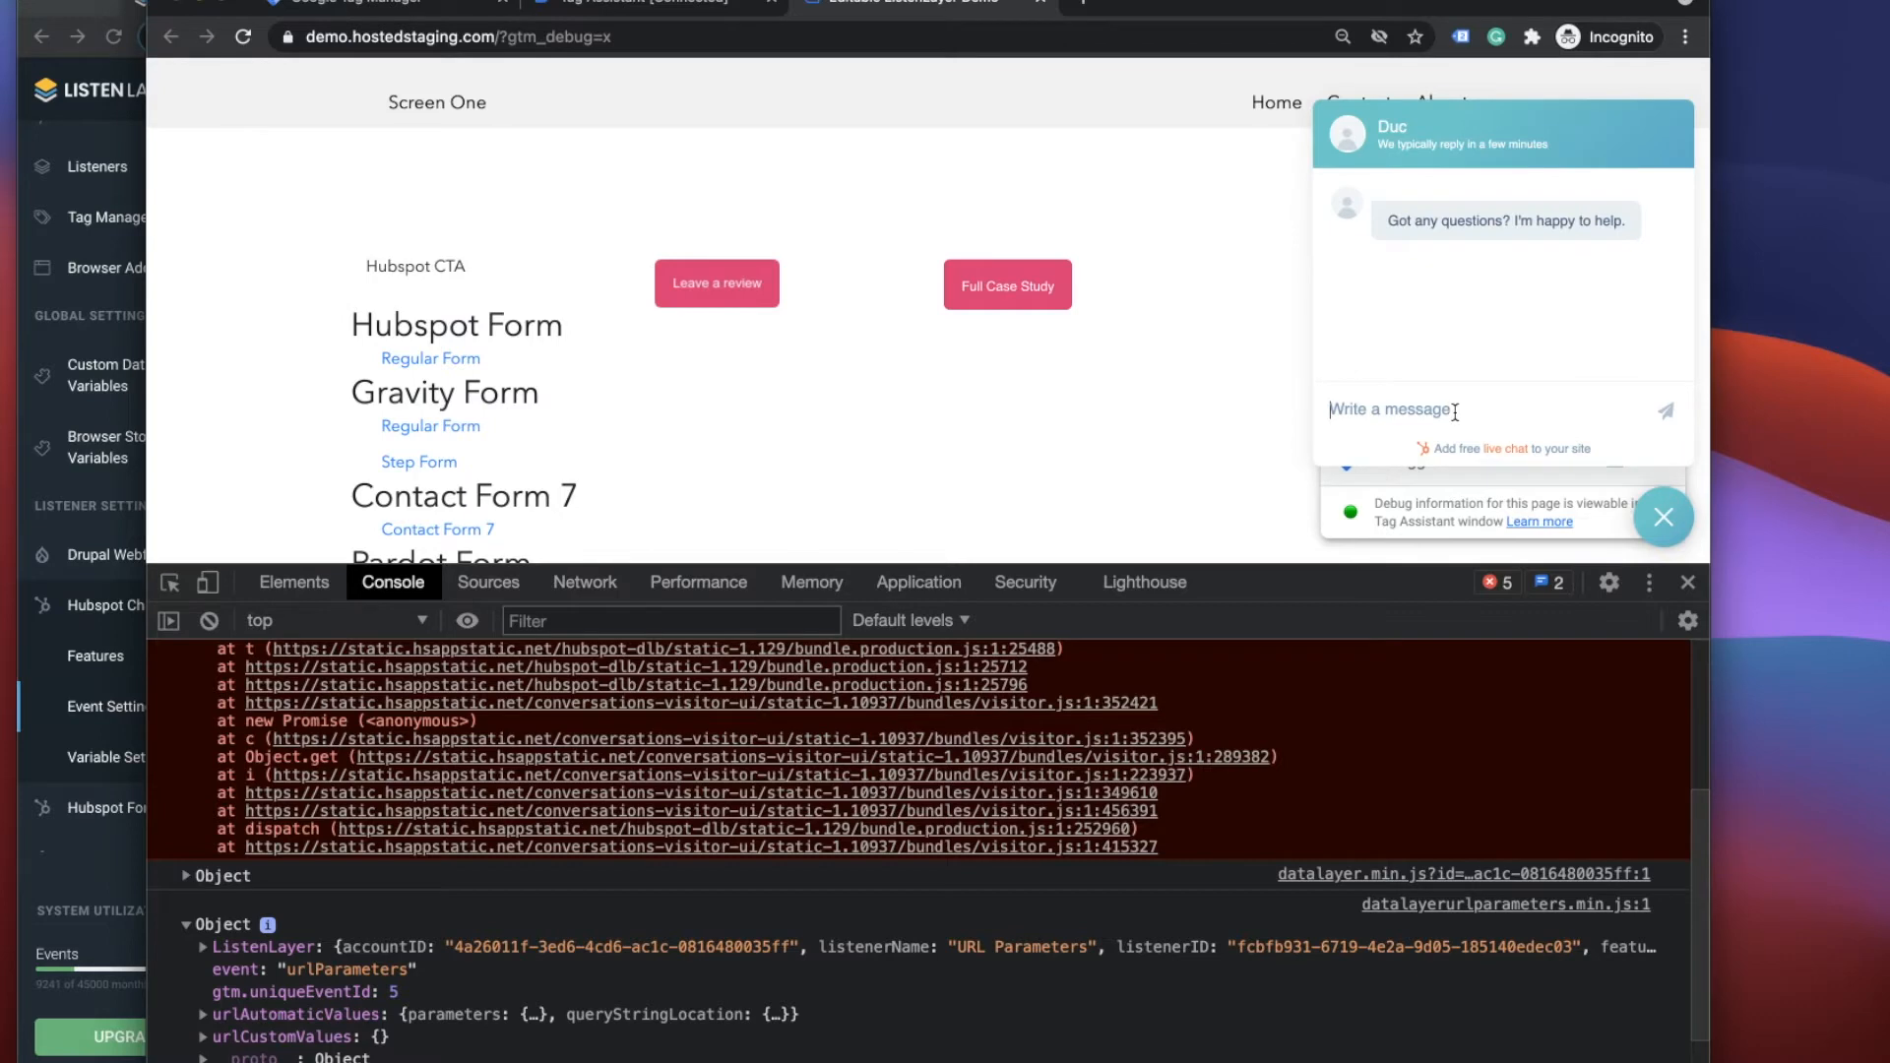
type("Hi")
key("Return")
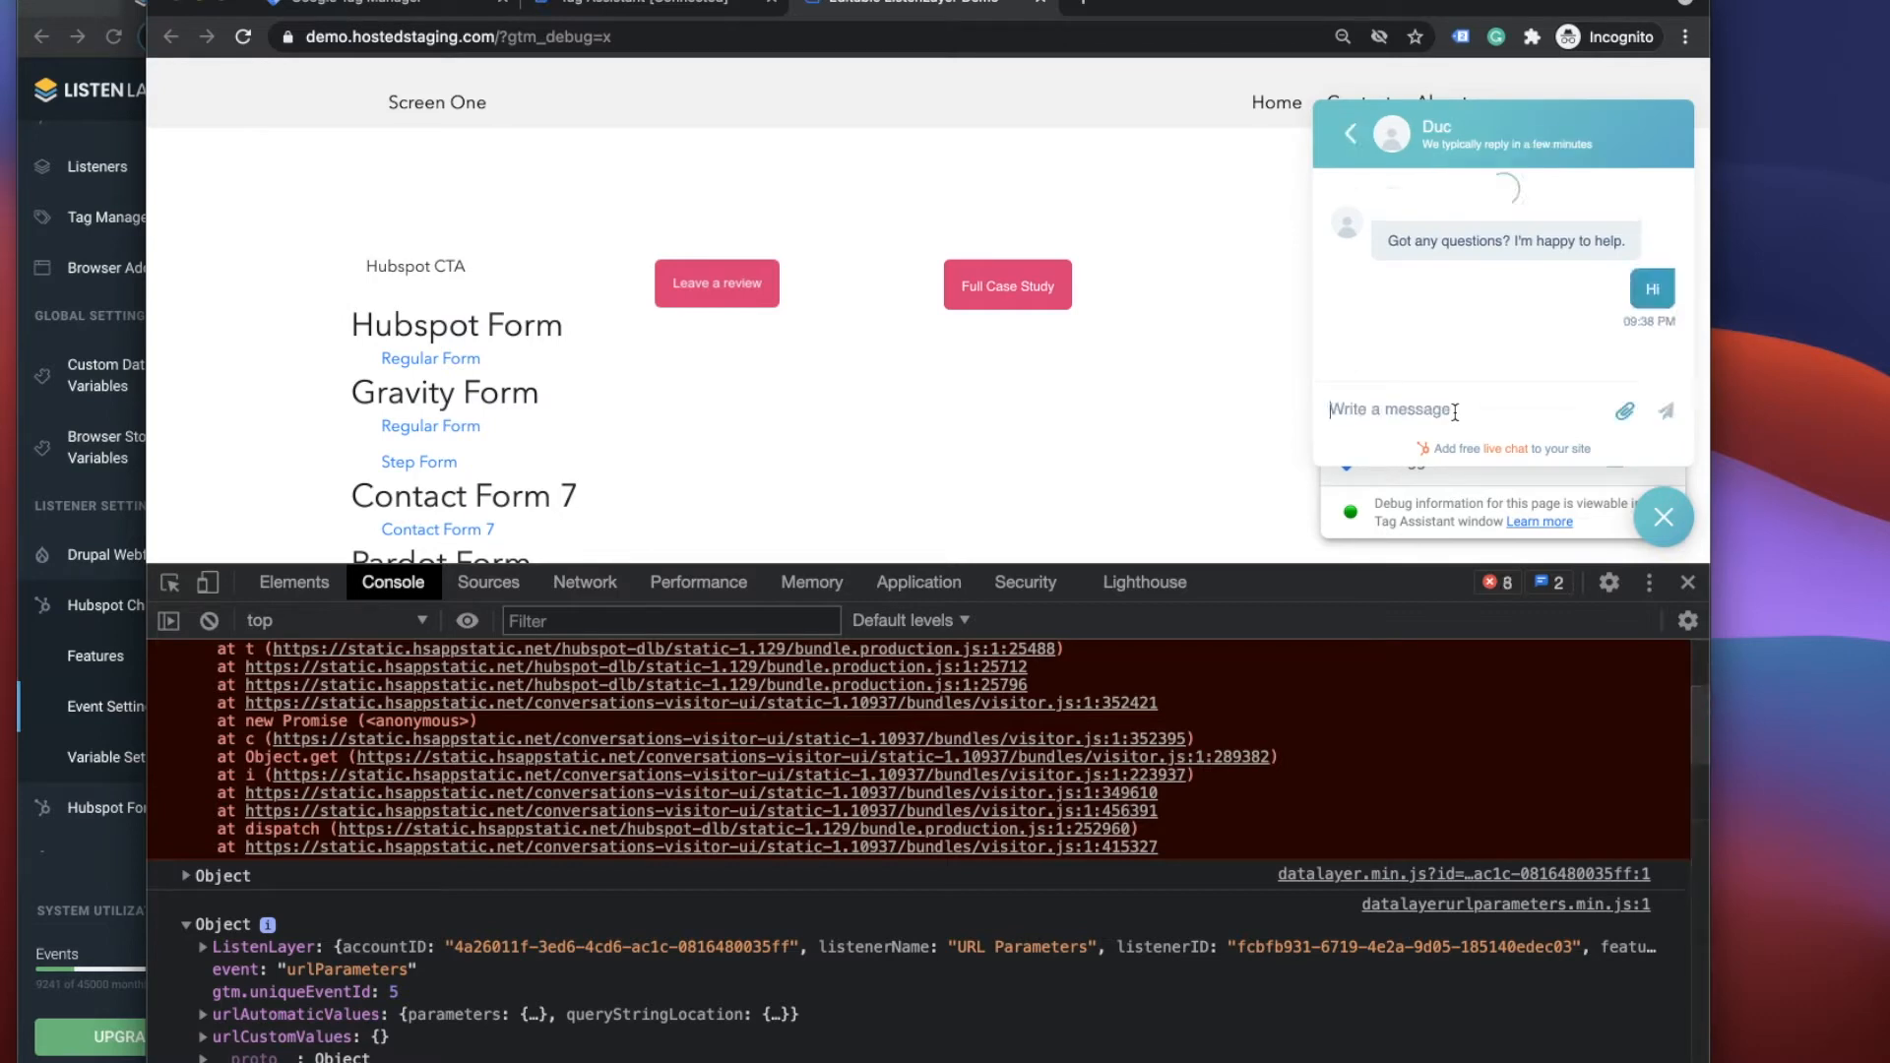
- Look through the demo page's console output for the chat events logged after the message
scroll(994, 940, "down", 20)
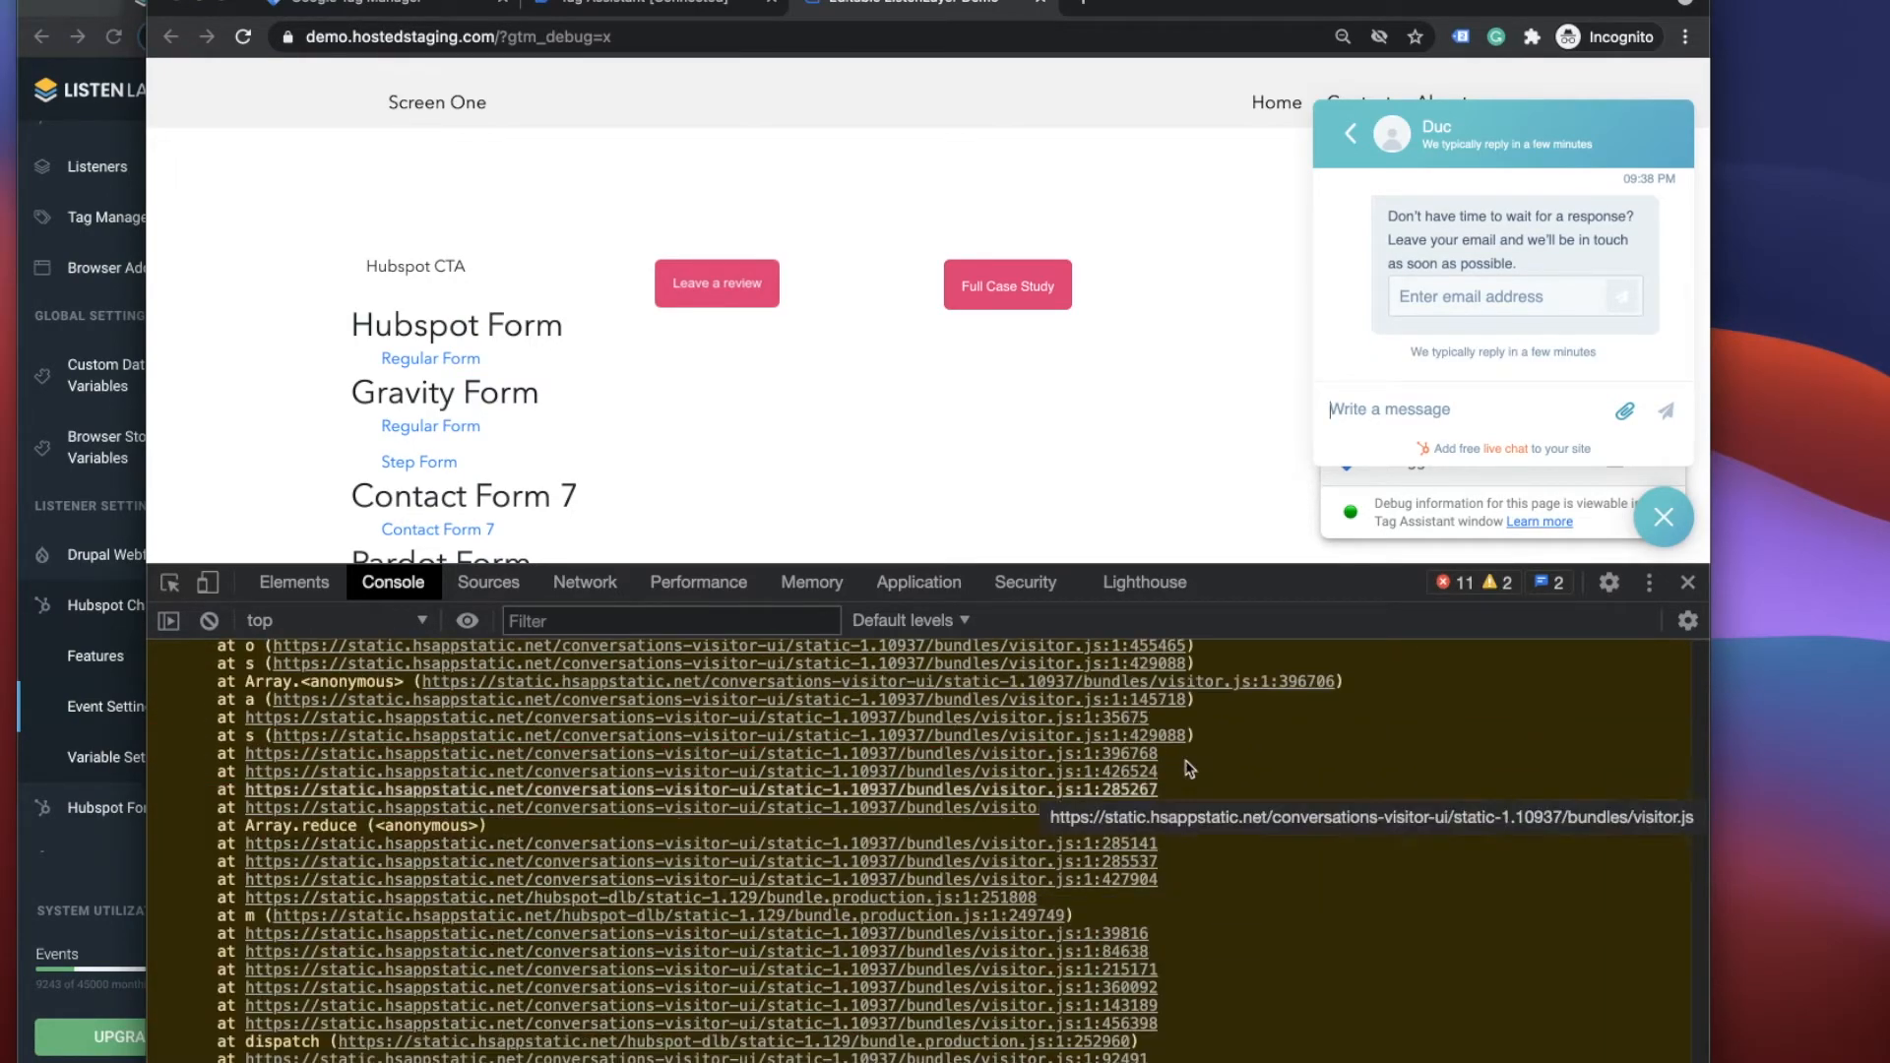
scroll(645, 830, "up", 4)
scroll(640, 836, "down", 6)
scroll(649, 848, "up", 20)
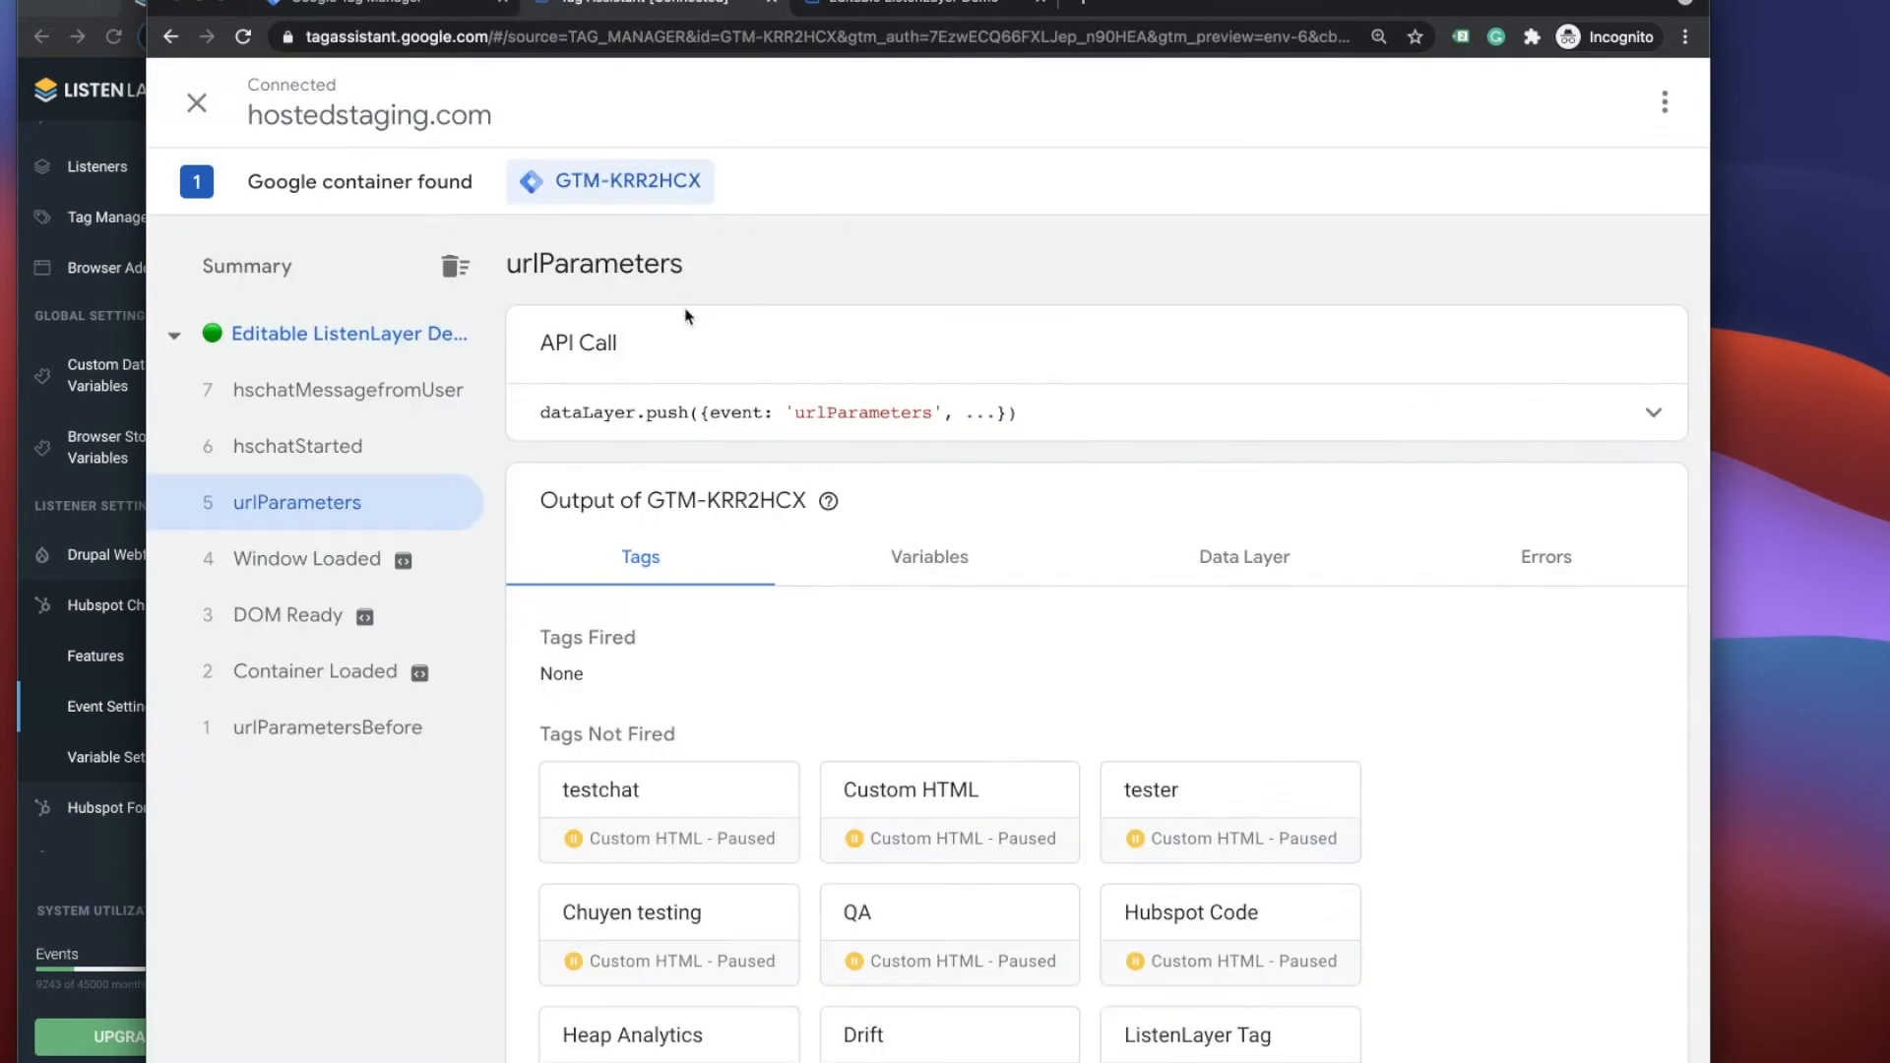
- Switch to Tag Assistant, expand the API call of the hschatStarted event and examine its event name and chat values
left_click(603, 8)
left_click(287, 454)
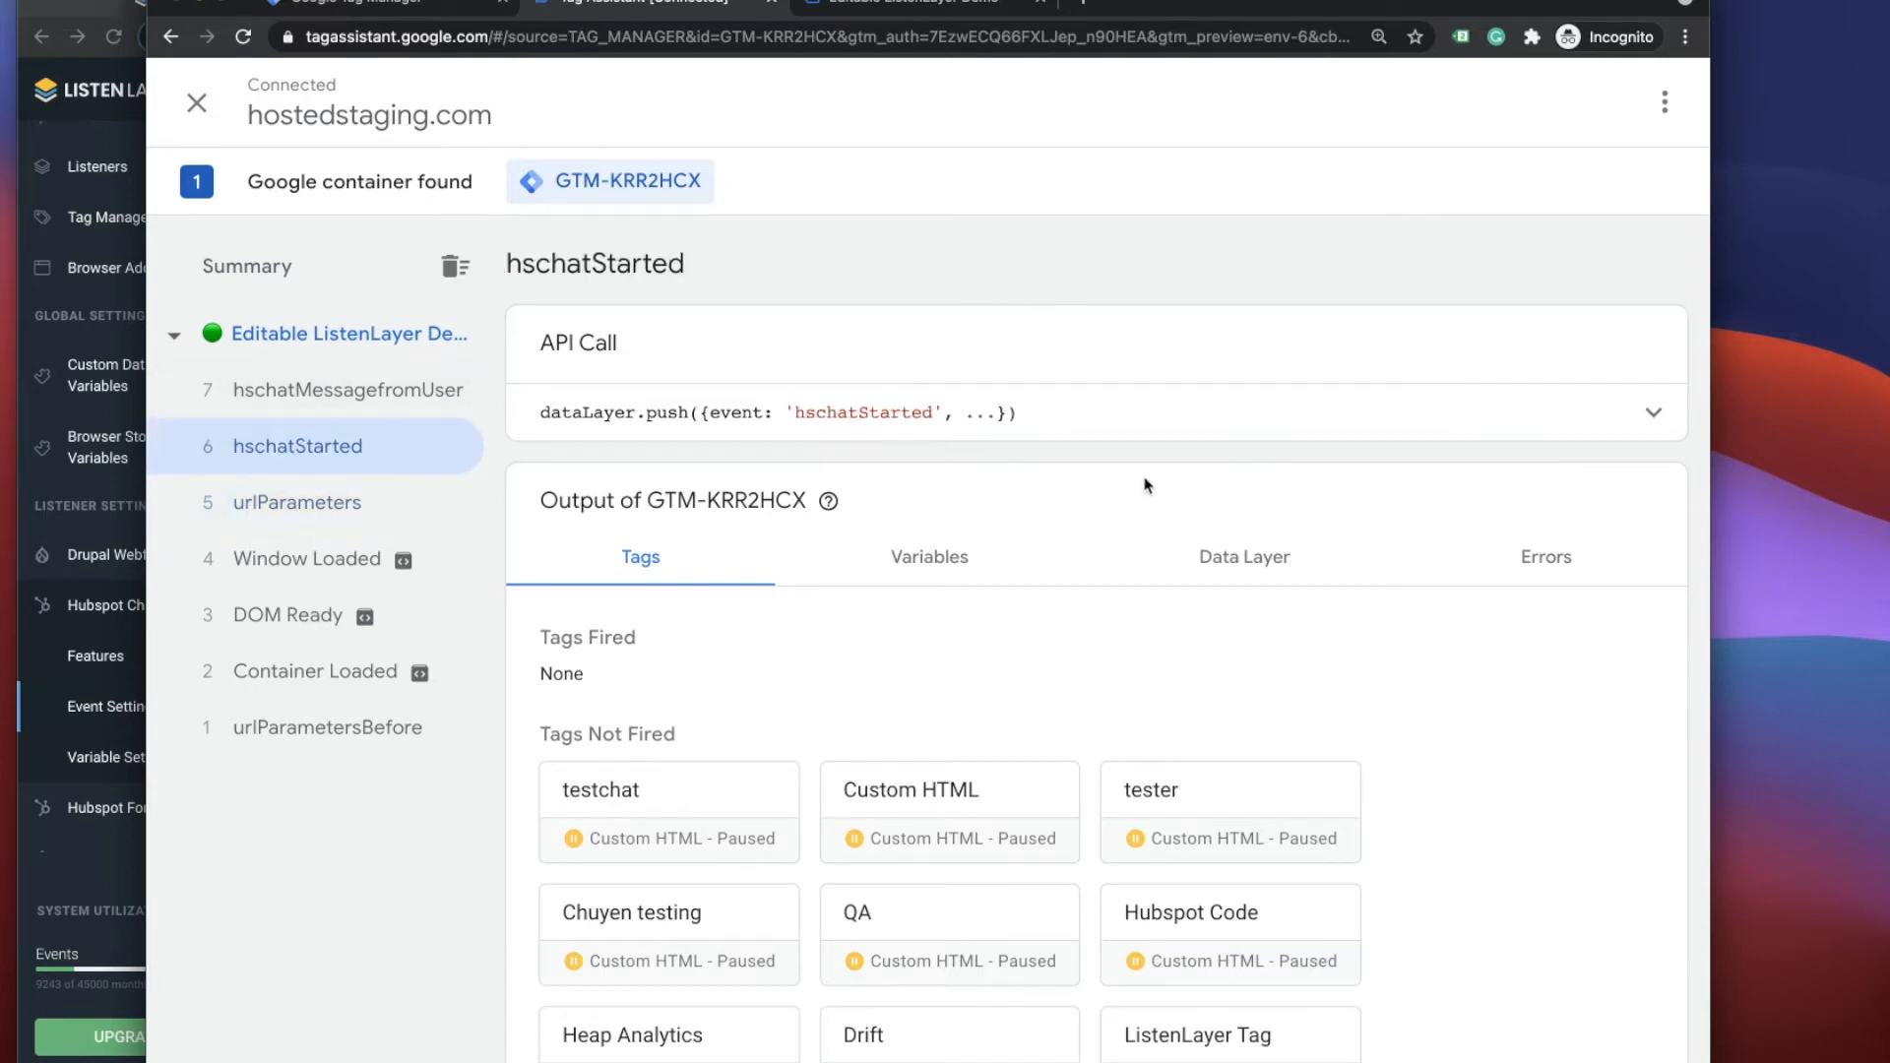
left_click(1319, 418)
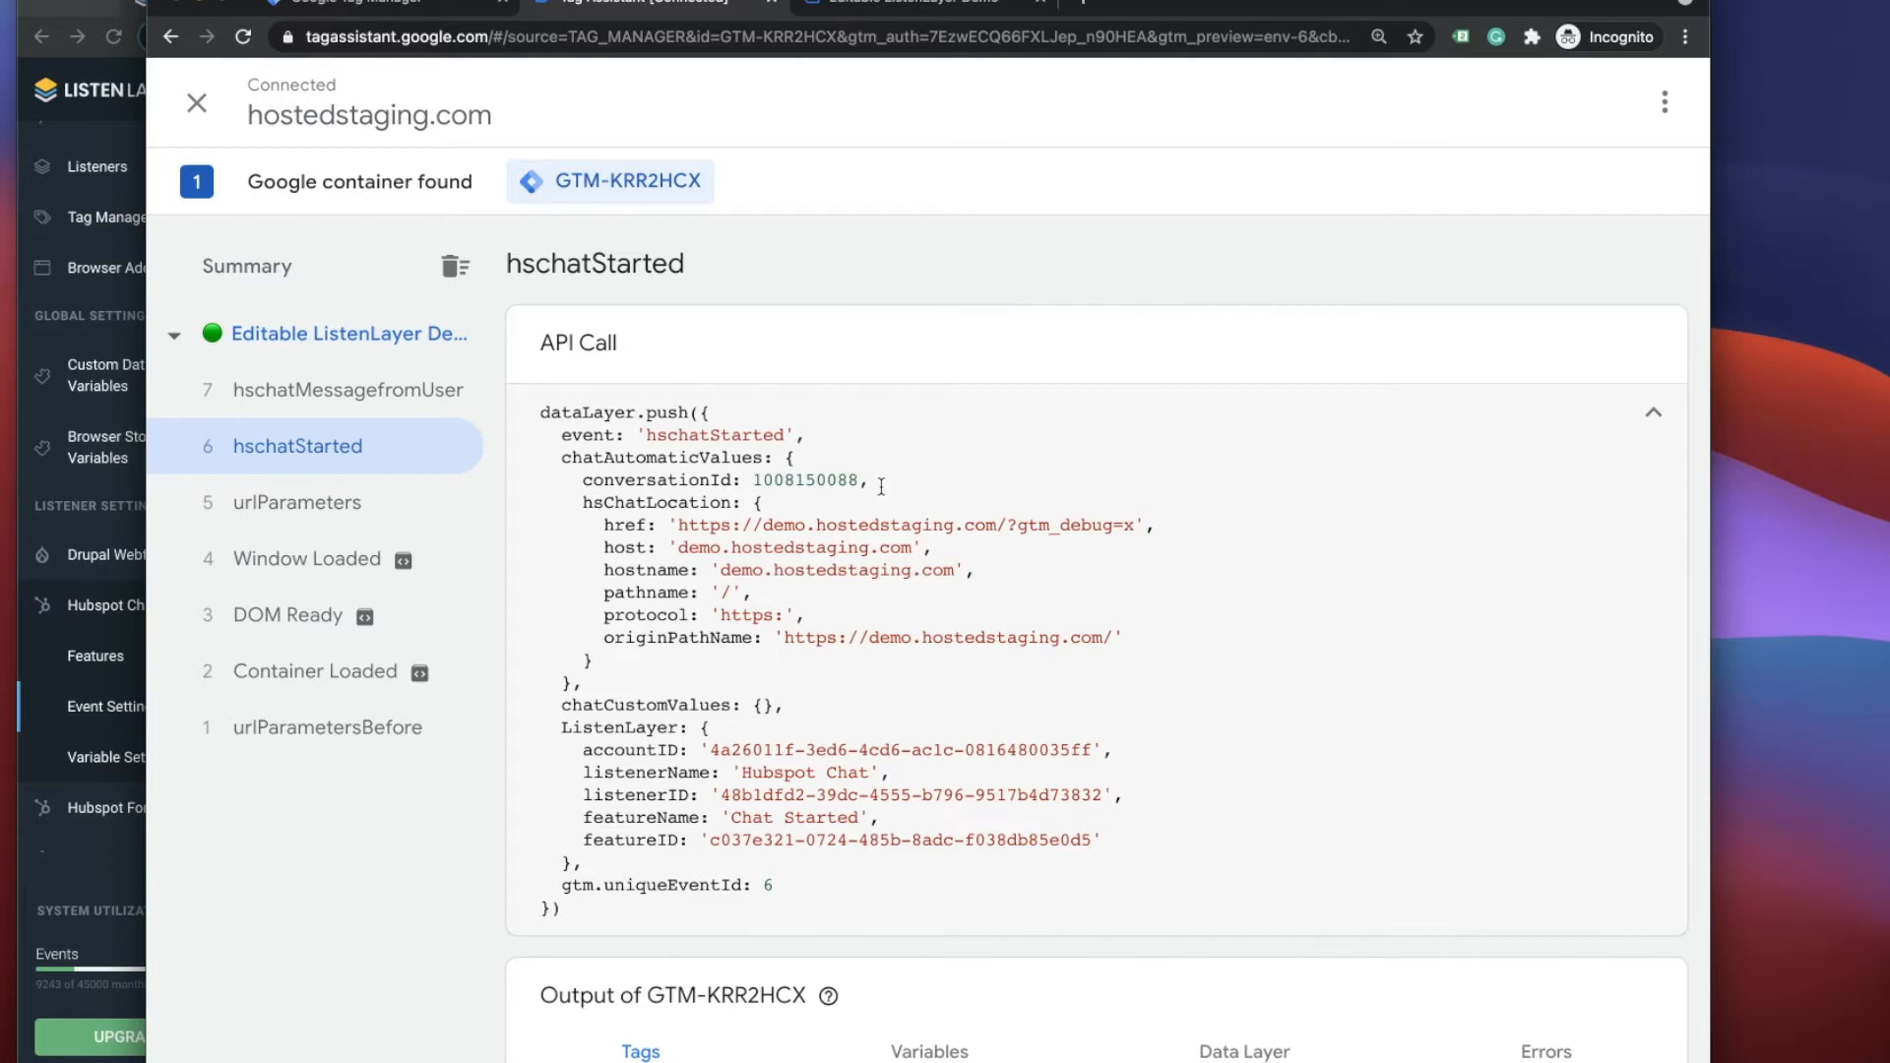
scroll(742, 470, "down", 2)
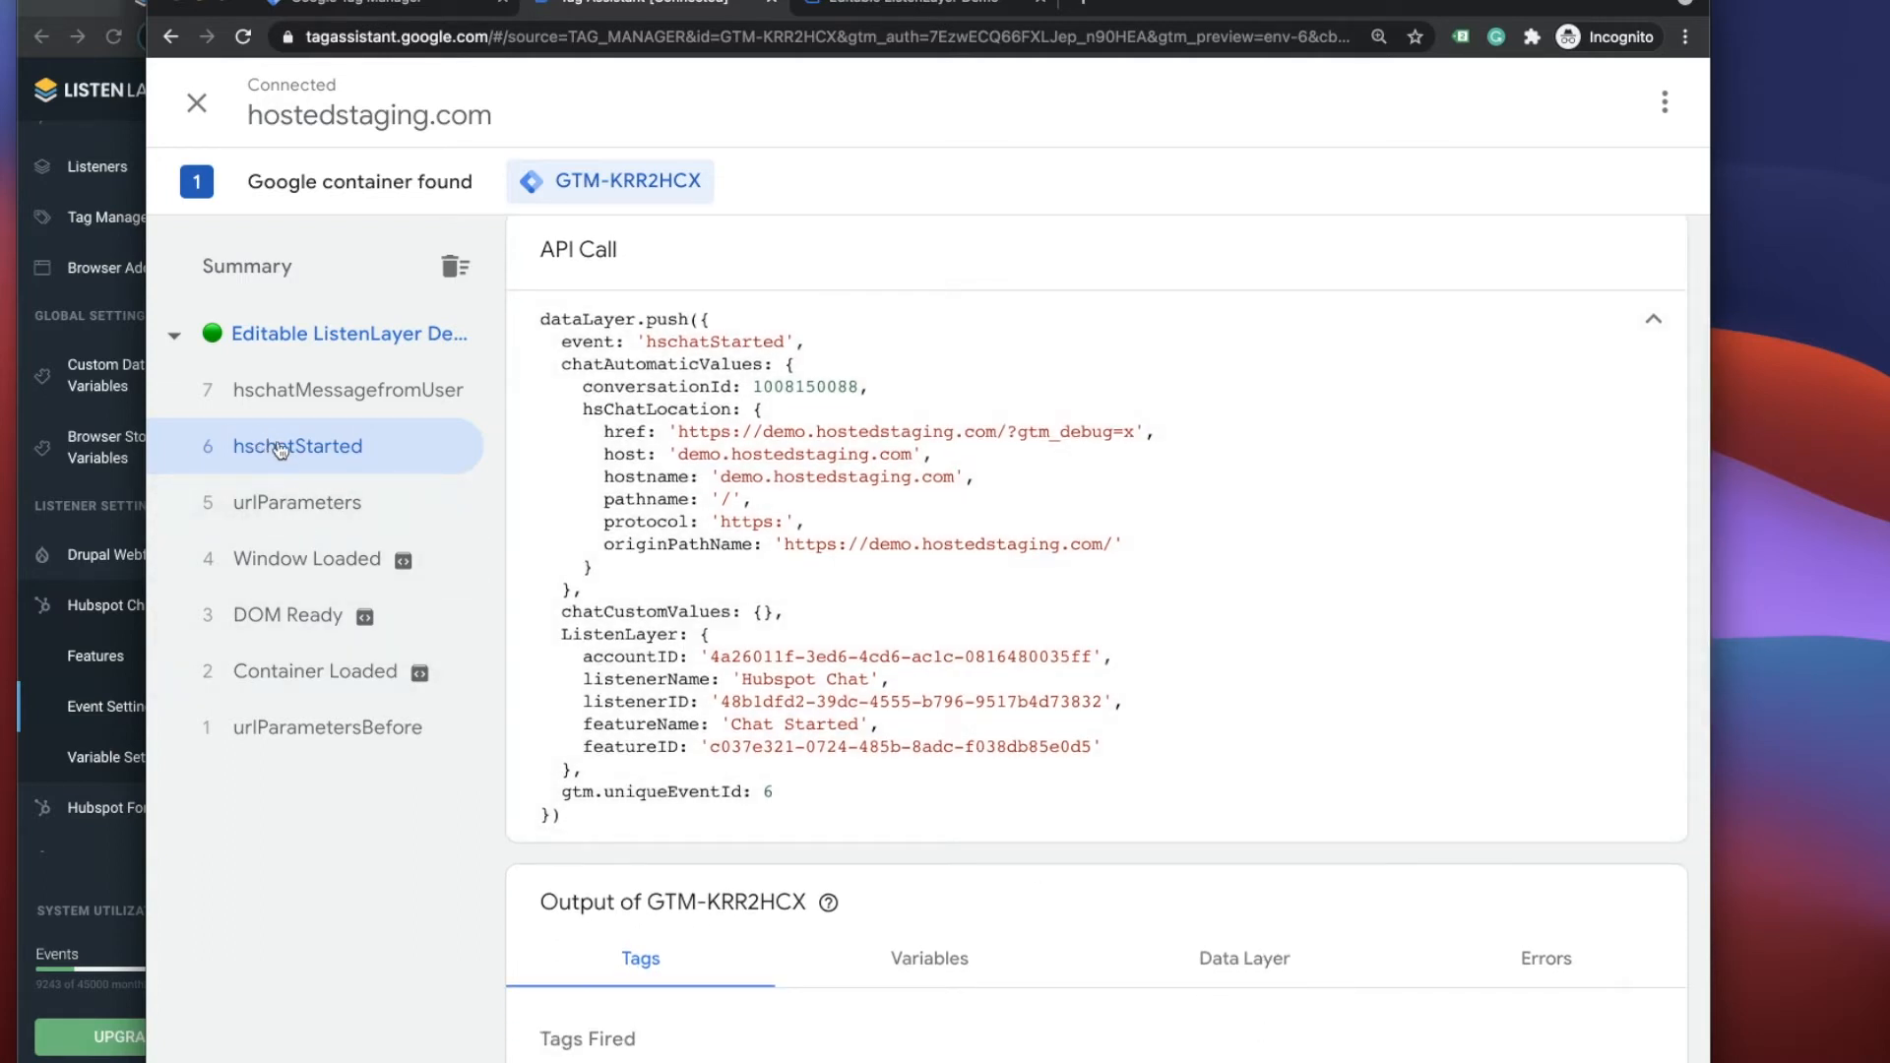
left_click_drag(649, 342, 794, 342)
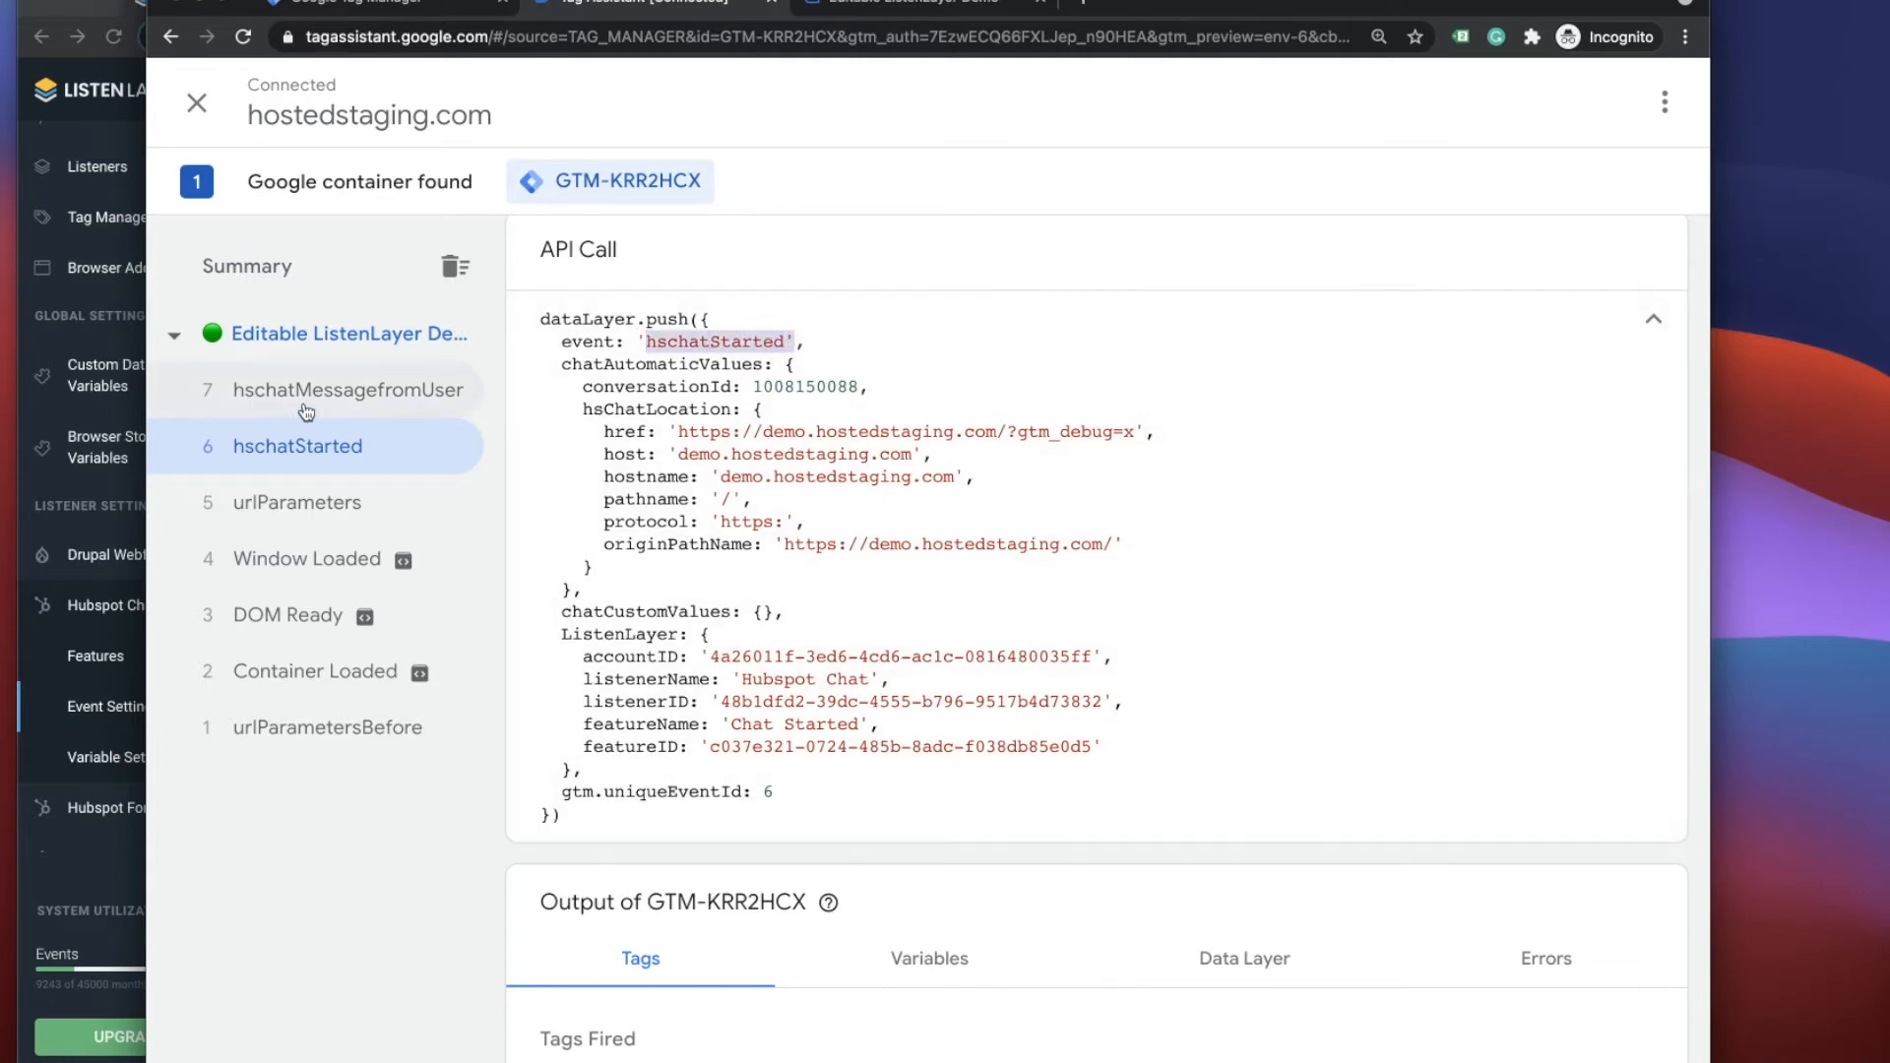
- Inspect the API call values of the hschatMessagefromUser event
left_click(368, 394)
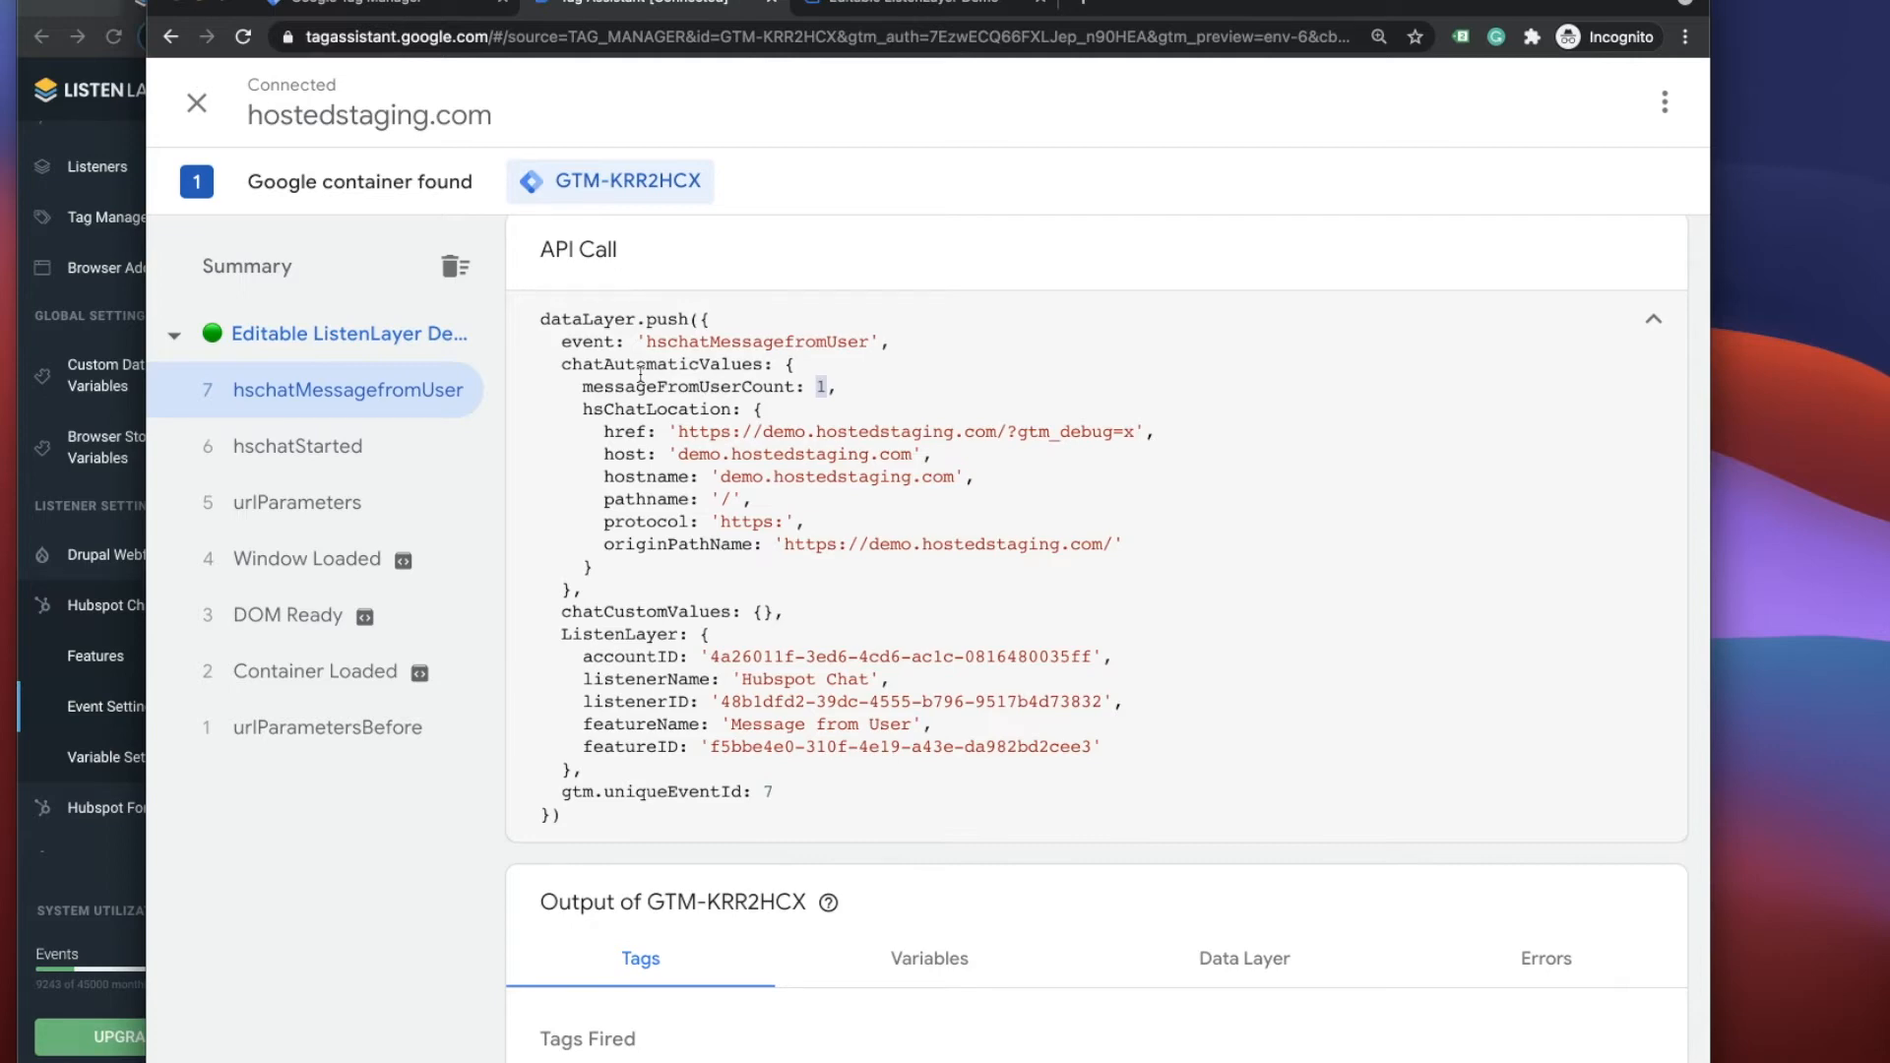
scroll(640, 374, "down", 7)
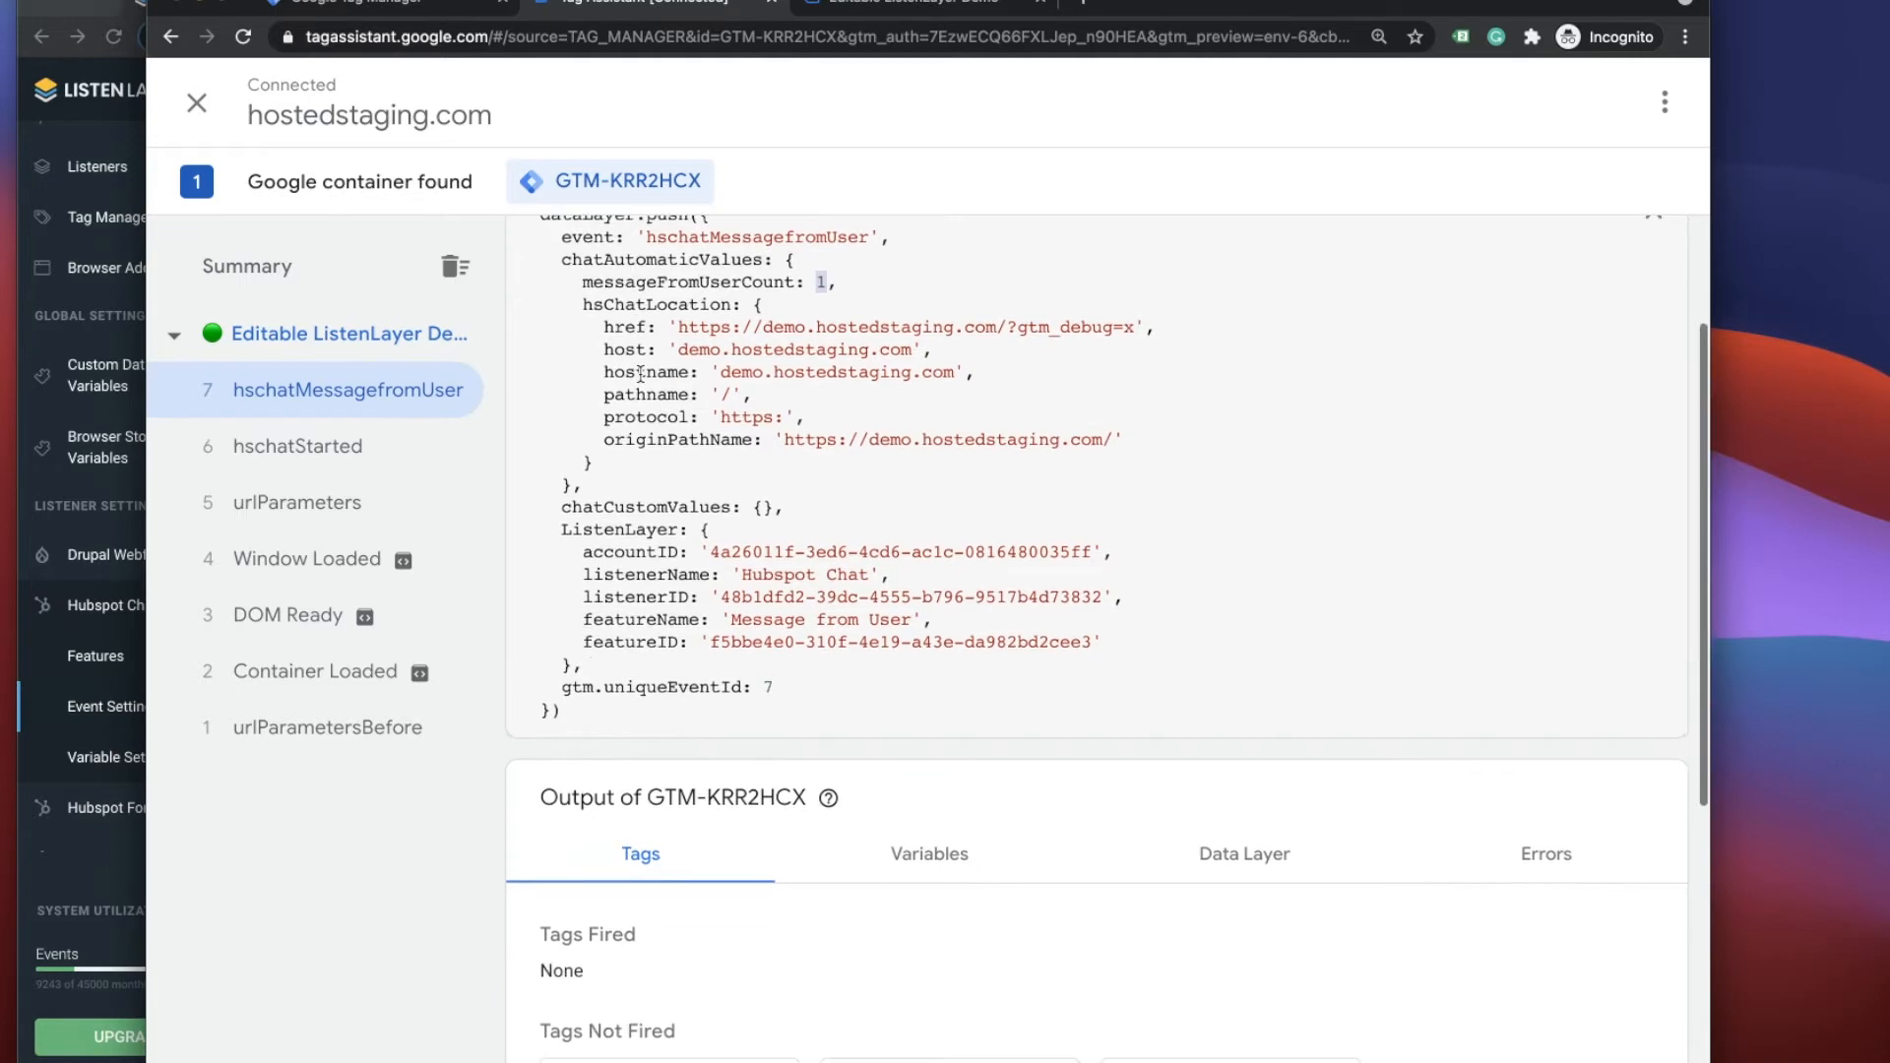
scroll(733, 539, "up", 7)
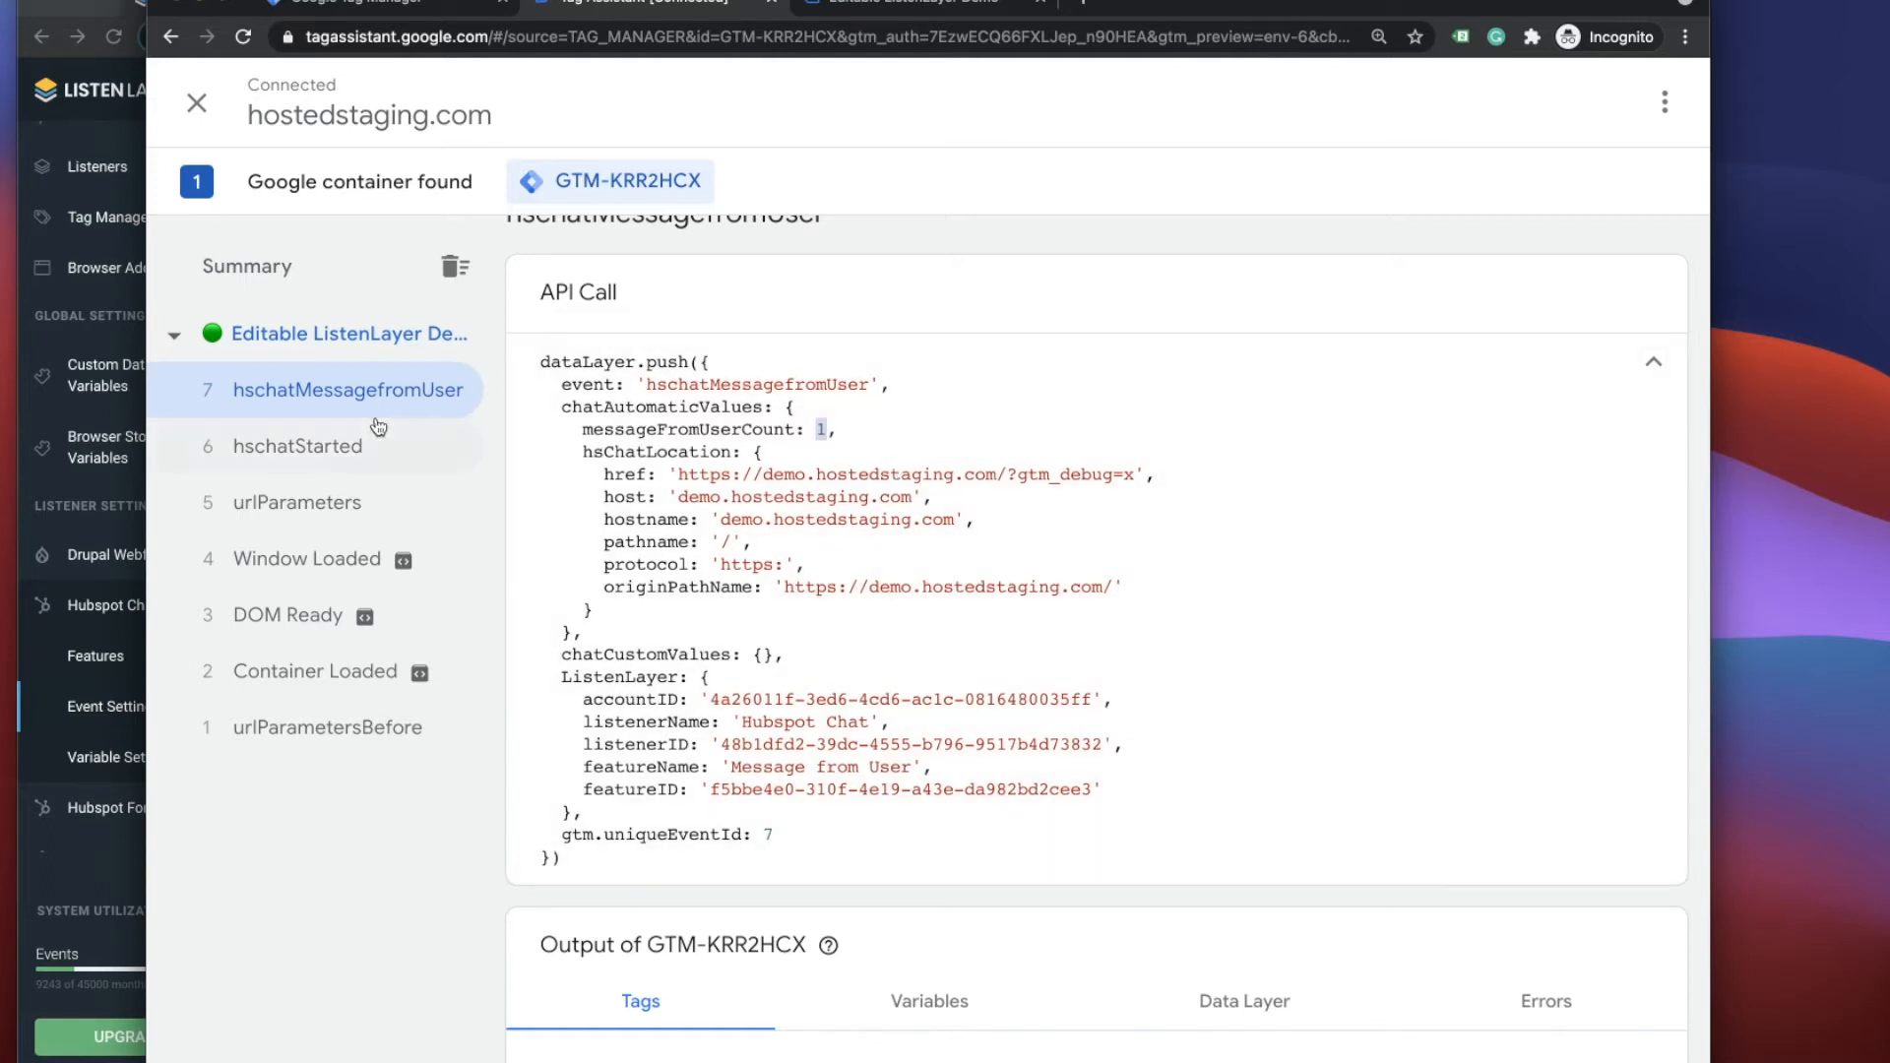
- Go back to the hschatStarted event and copy its event name from the API call
left_click(324, 452)
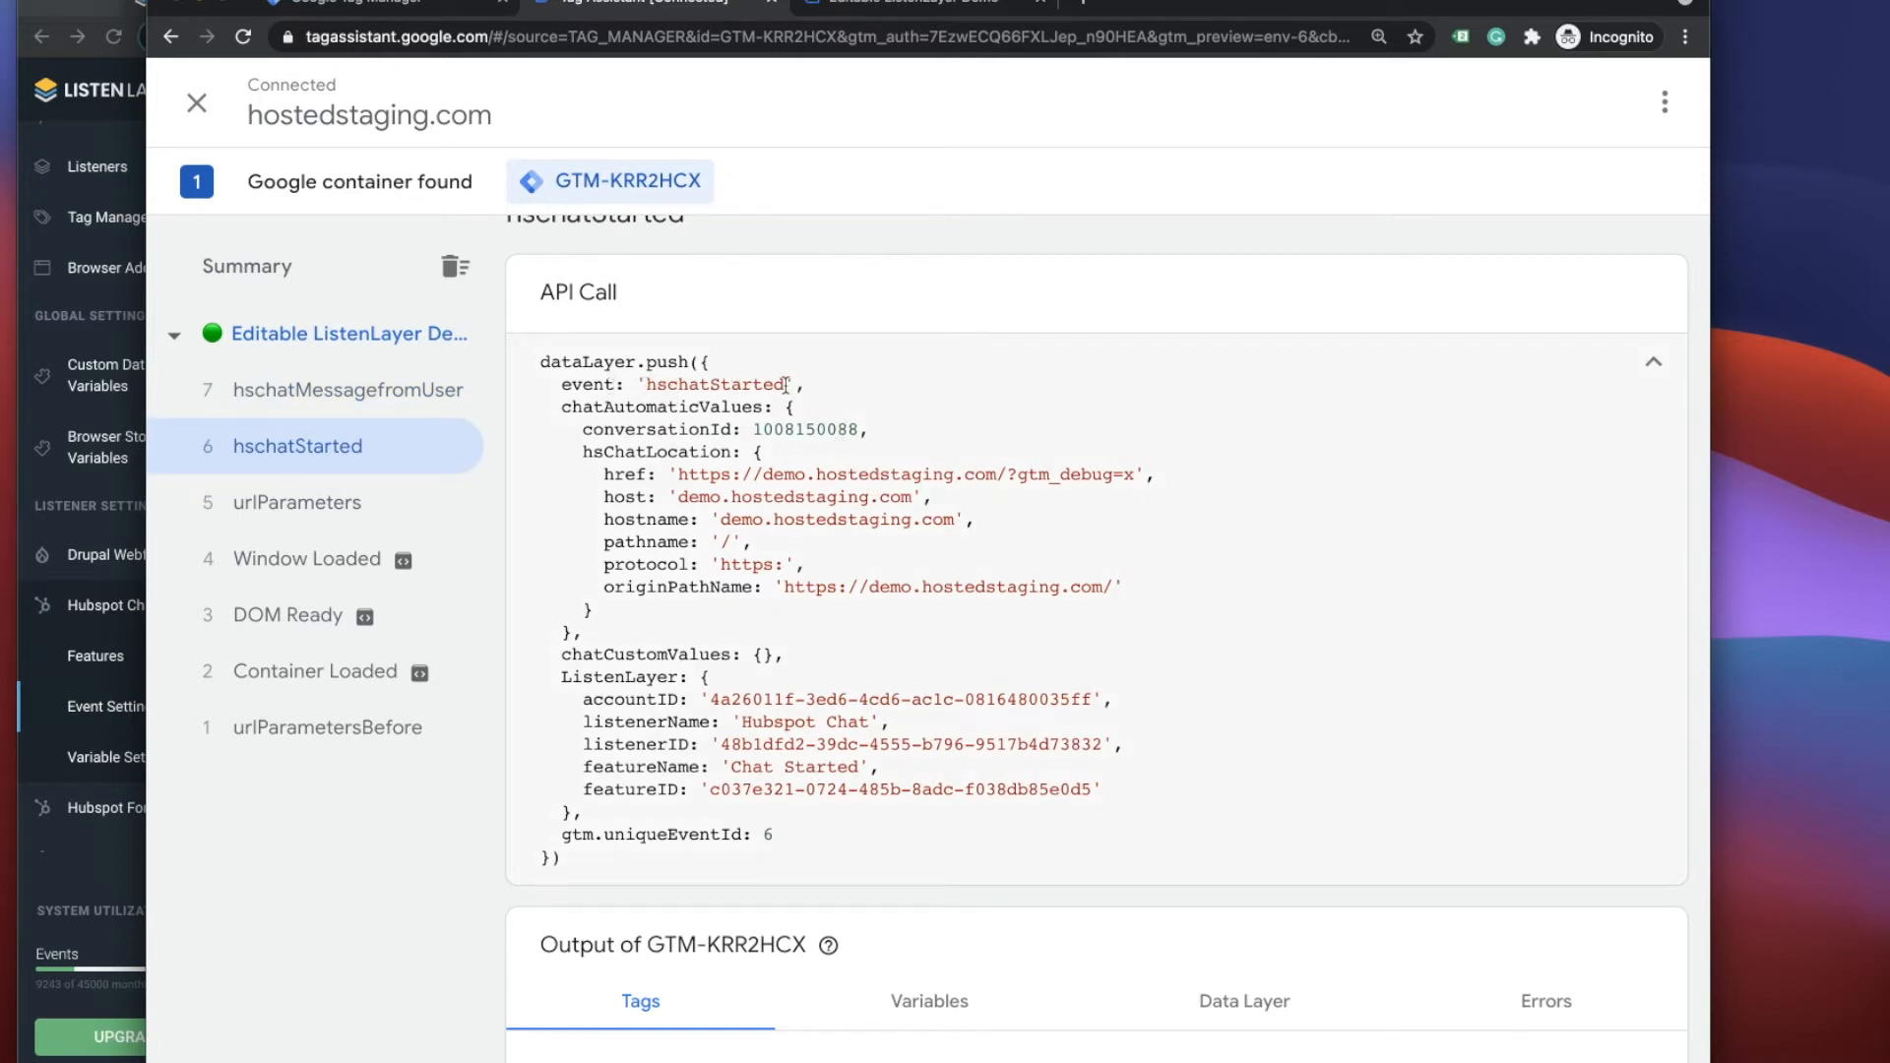
mouse_move(786, 384)
left_mouse_down()
mouse_move(645, 385)
mouse_move(788, 387)
left_mouse_up()
right_click(686, 390)
left_click(686, 389)
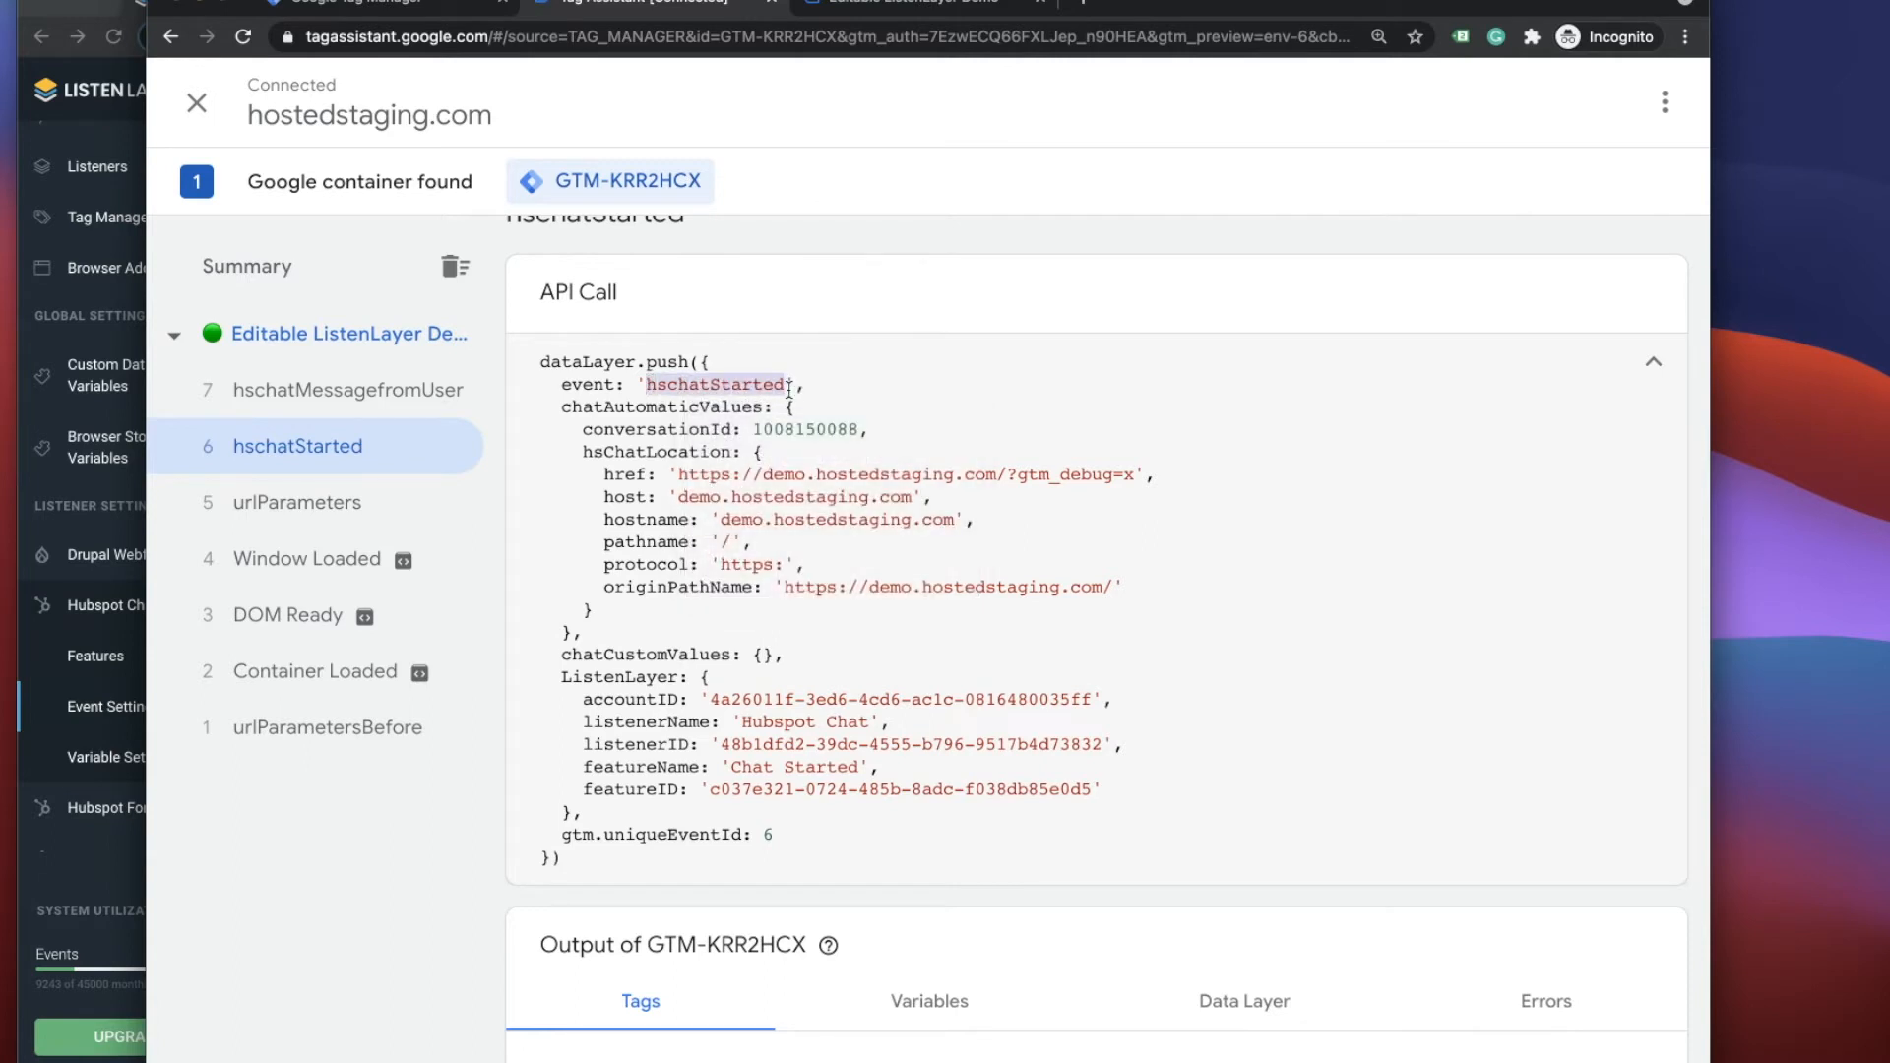
right_click(773, 388)
left_click(799, 437)
- In Google Tag Manager, create a new Custom Event trigger with the event name hschatStarted
left_click(386, 3)
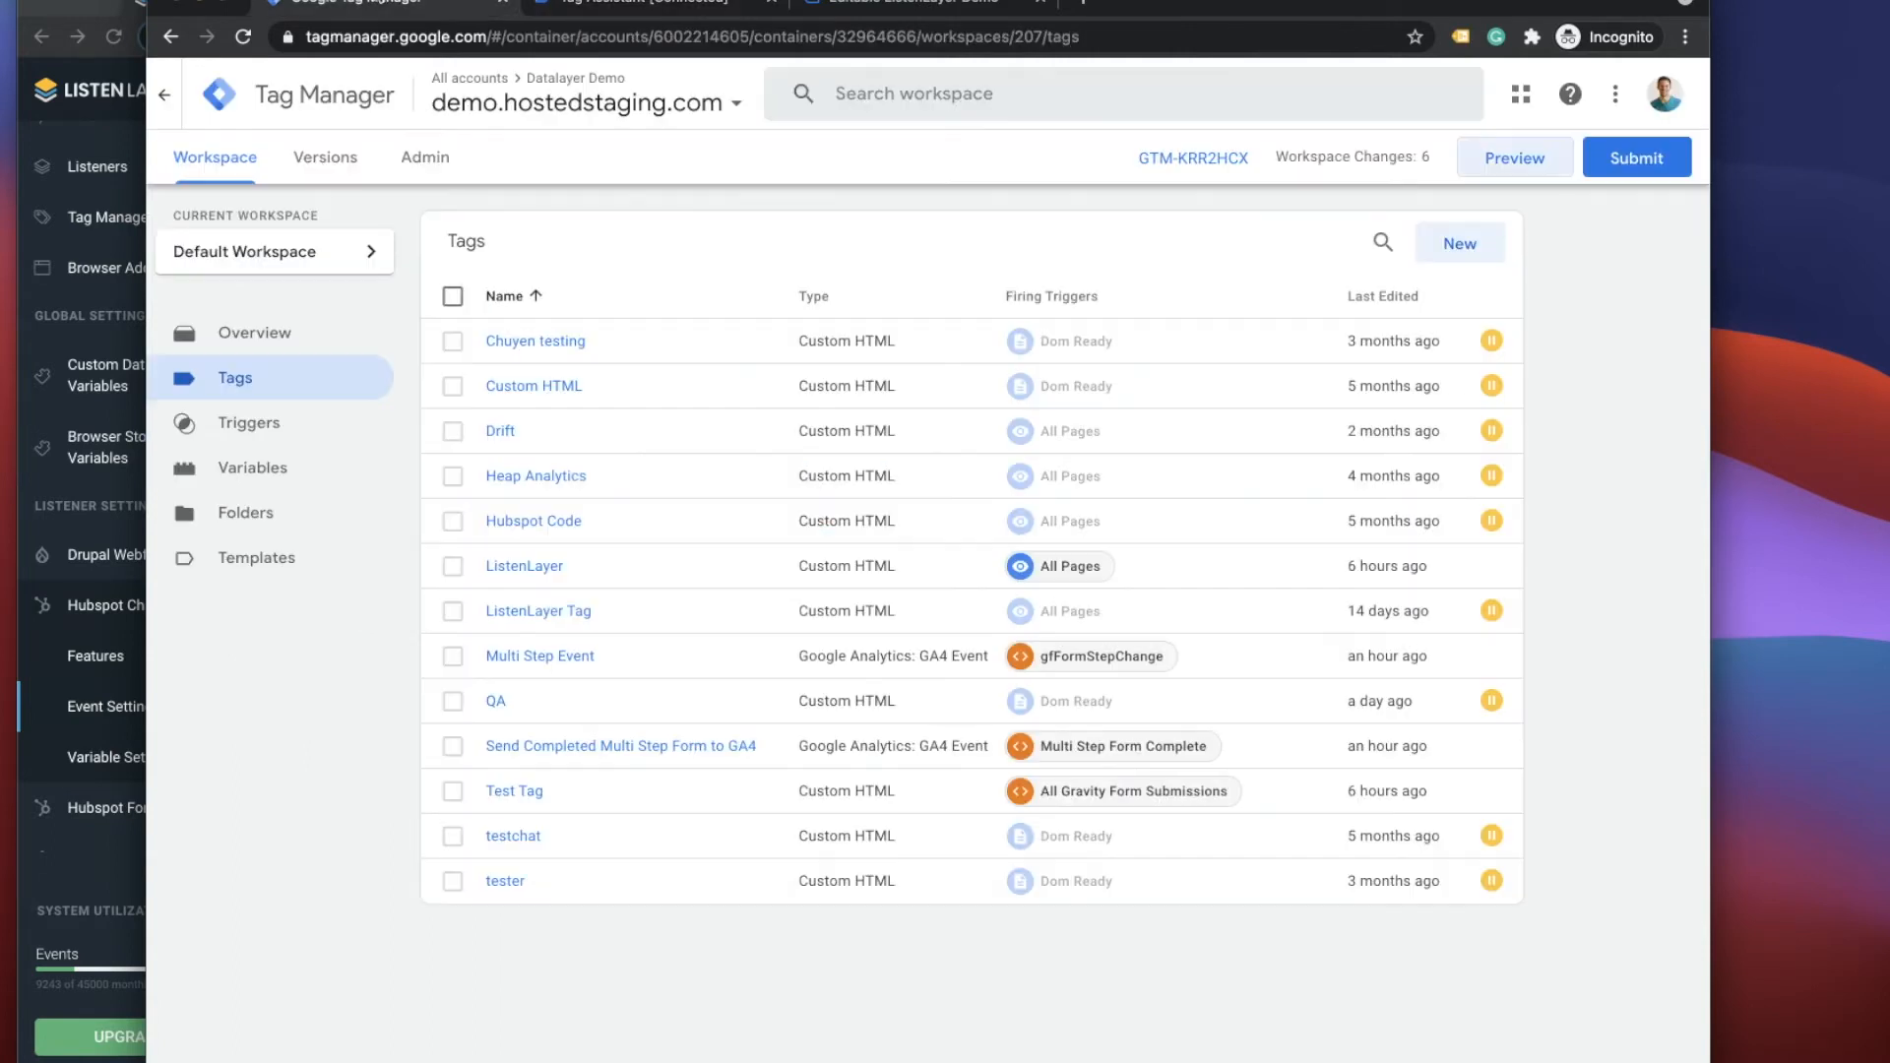
left_click(244, 431)
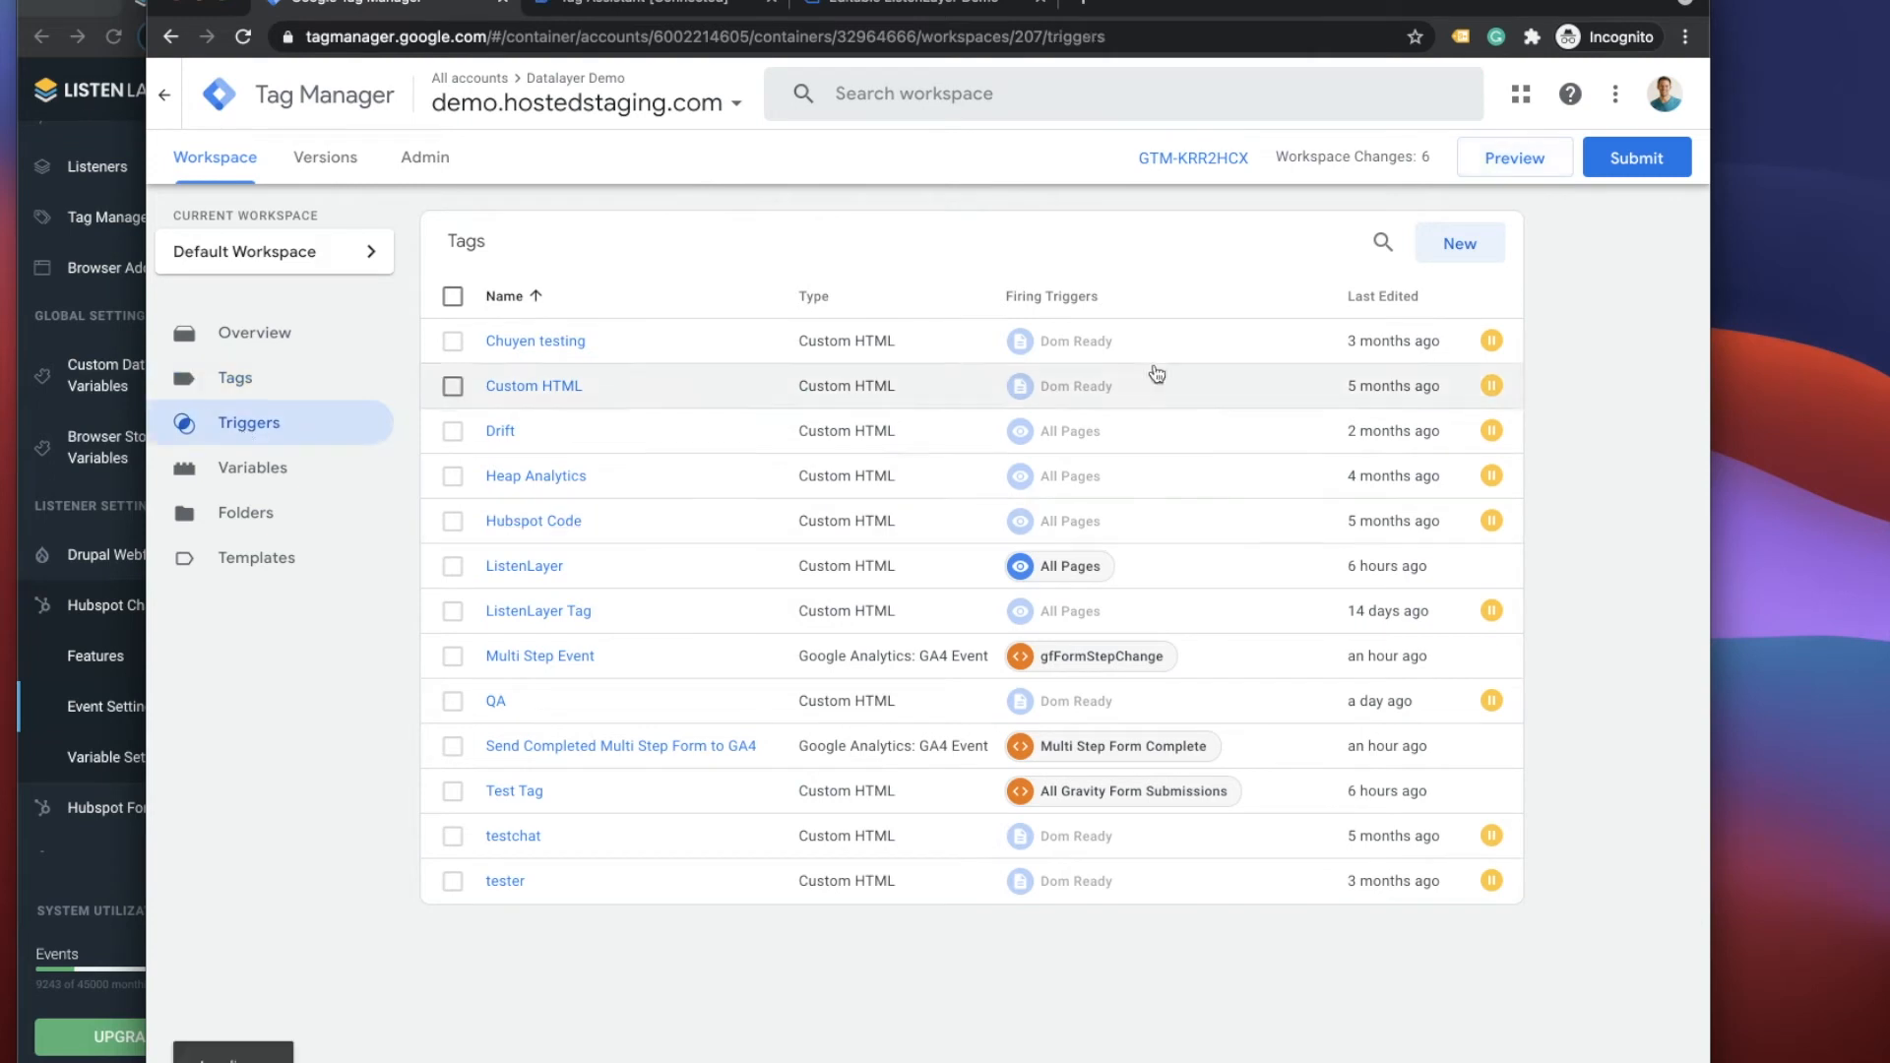
left_click(1456, 243)
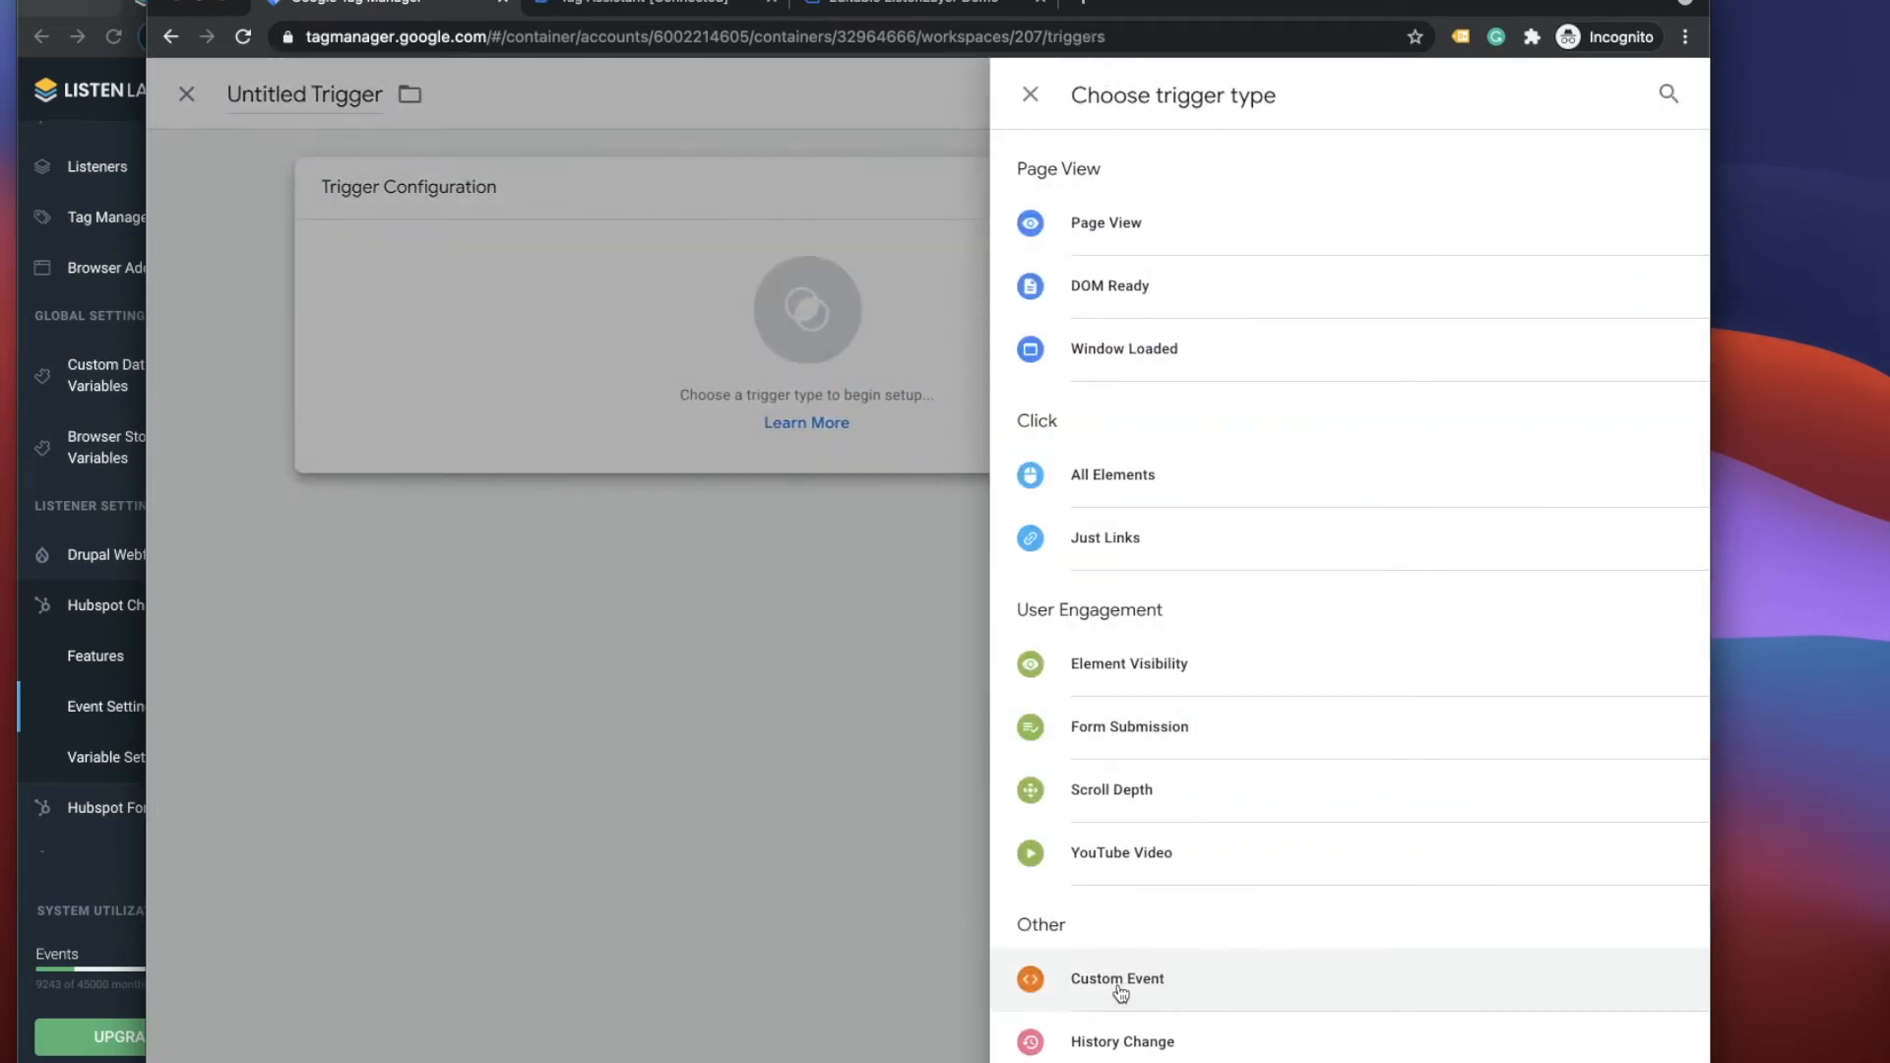
left_click(1233, 988)
left_click(699, 421)
right_click(750, 417)
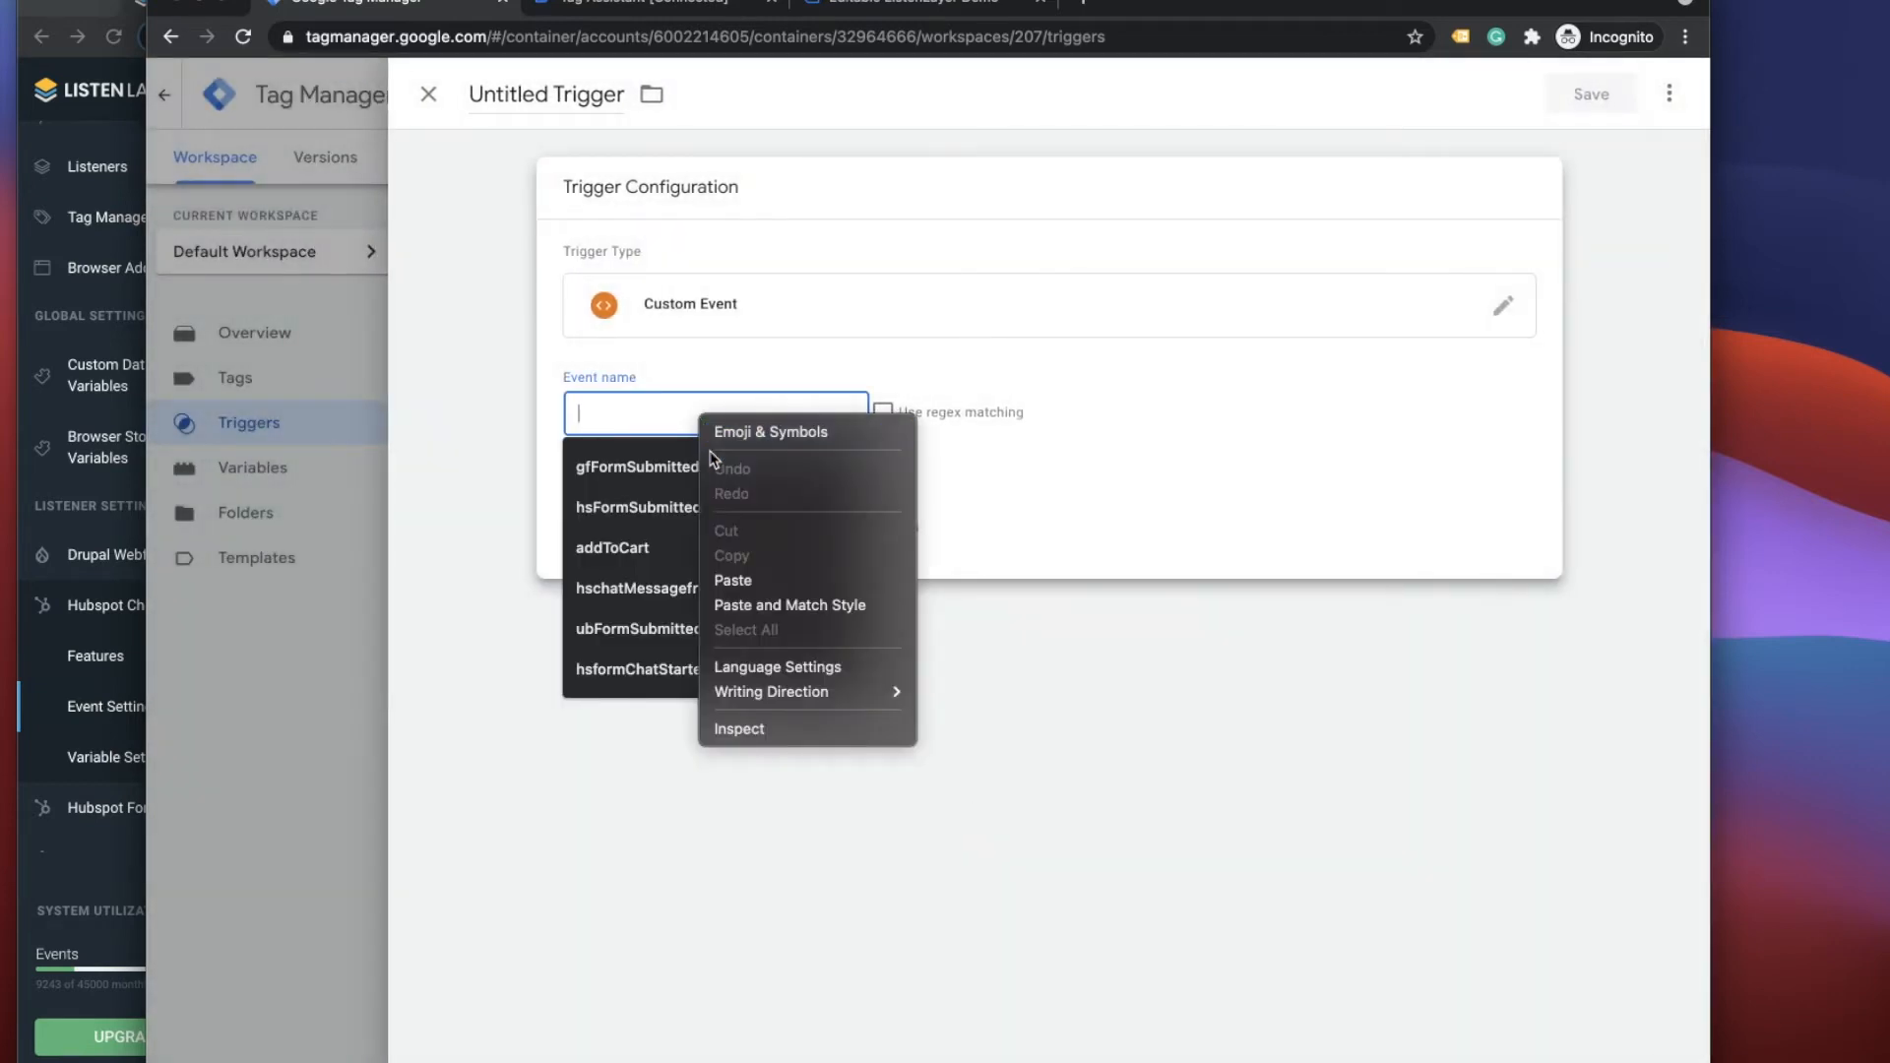
left_click(750, 581)
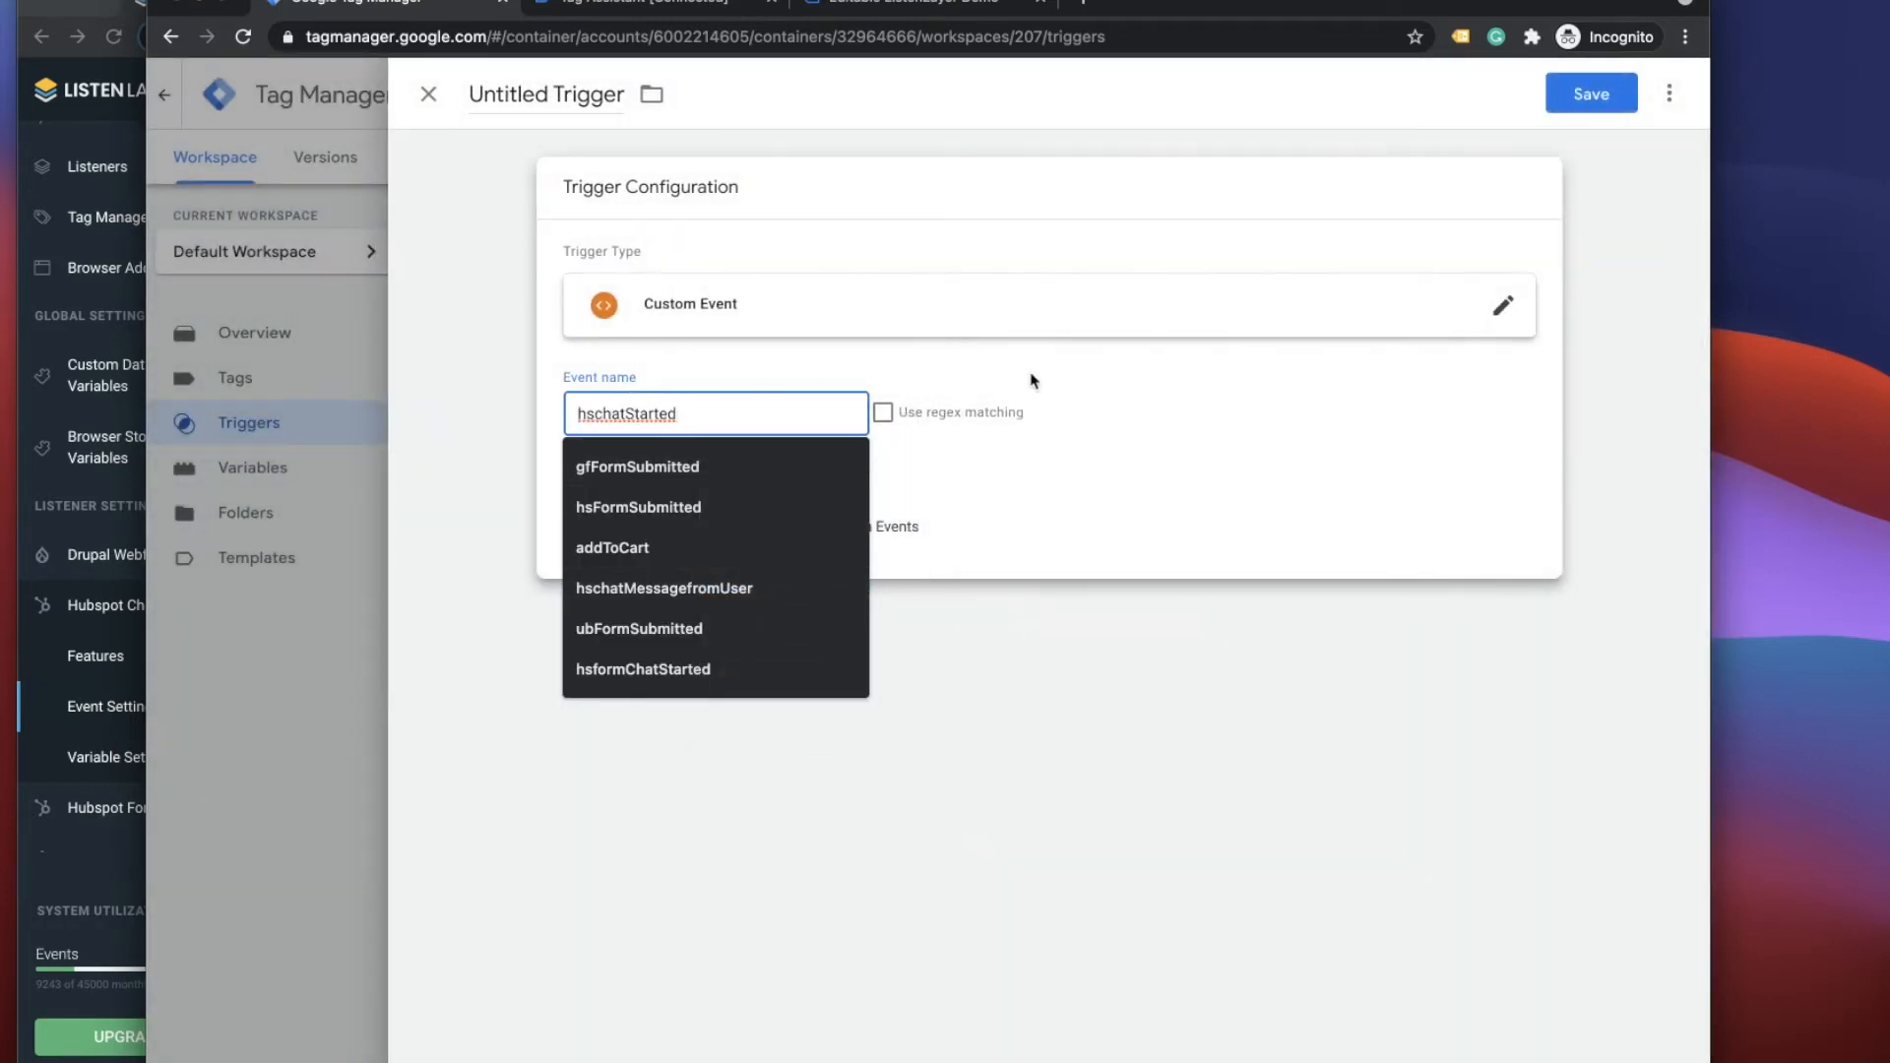
left_click(1633, 633)
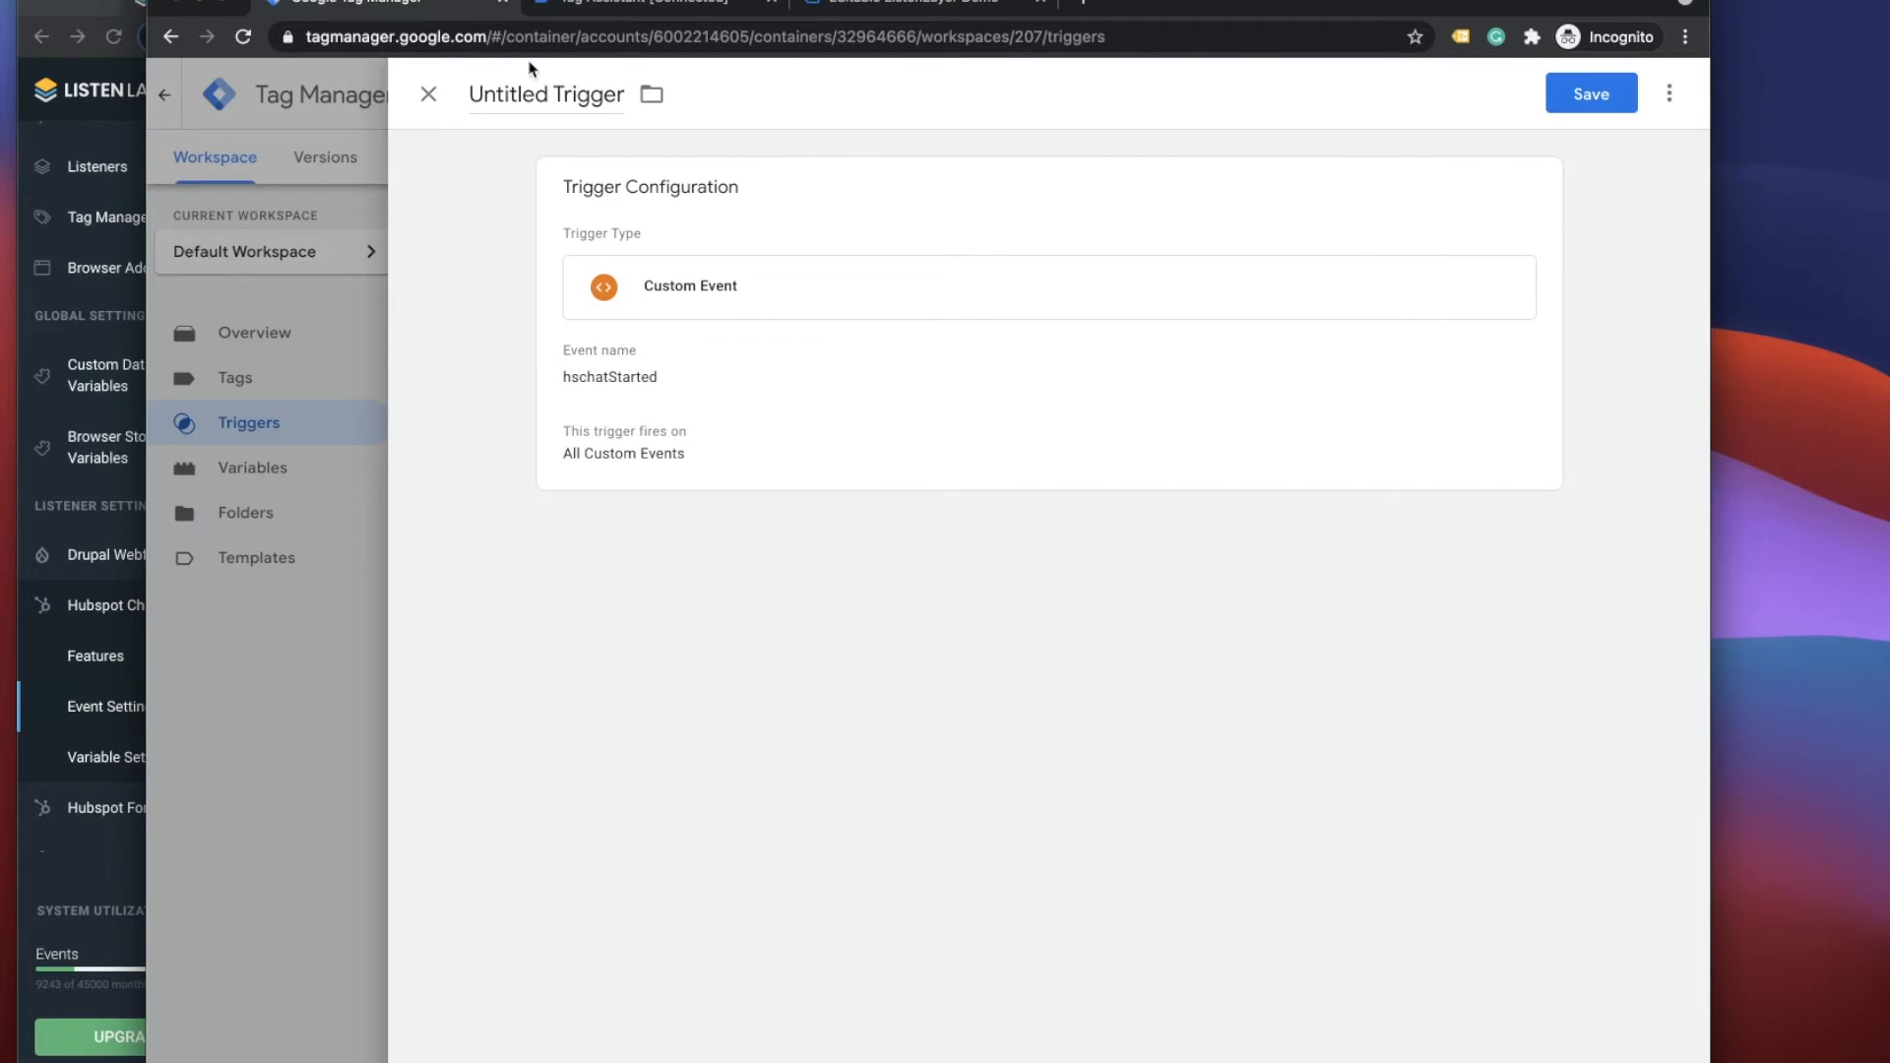
- Name the new trigger "Chat Started" and save it
left_click(554, 96)
key("super+a")
type("Chat Started")
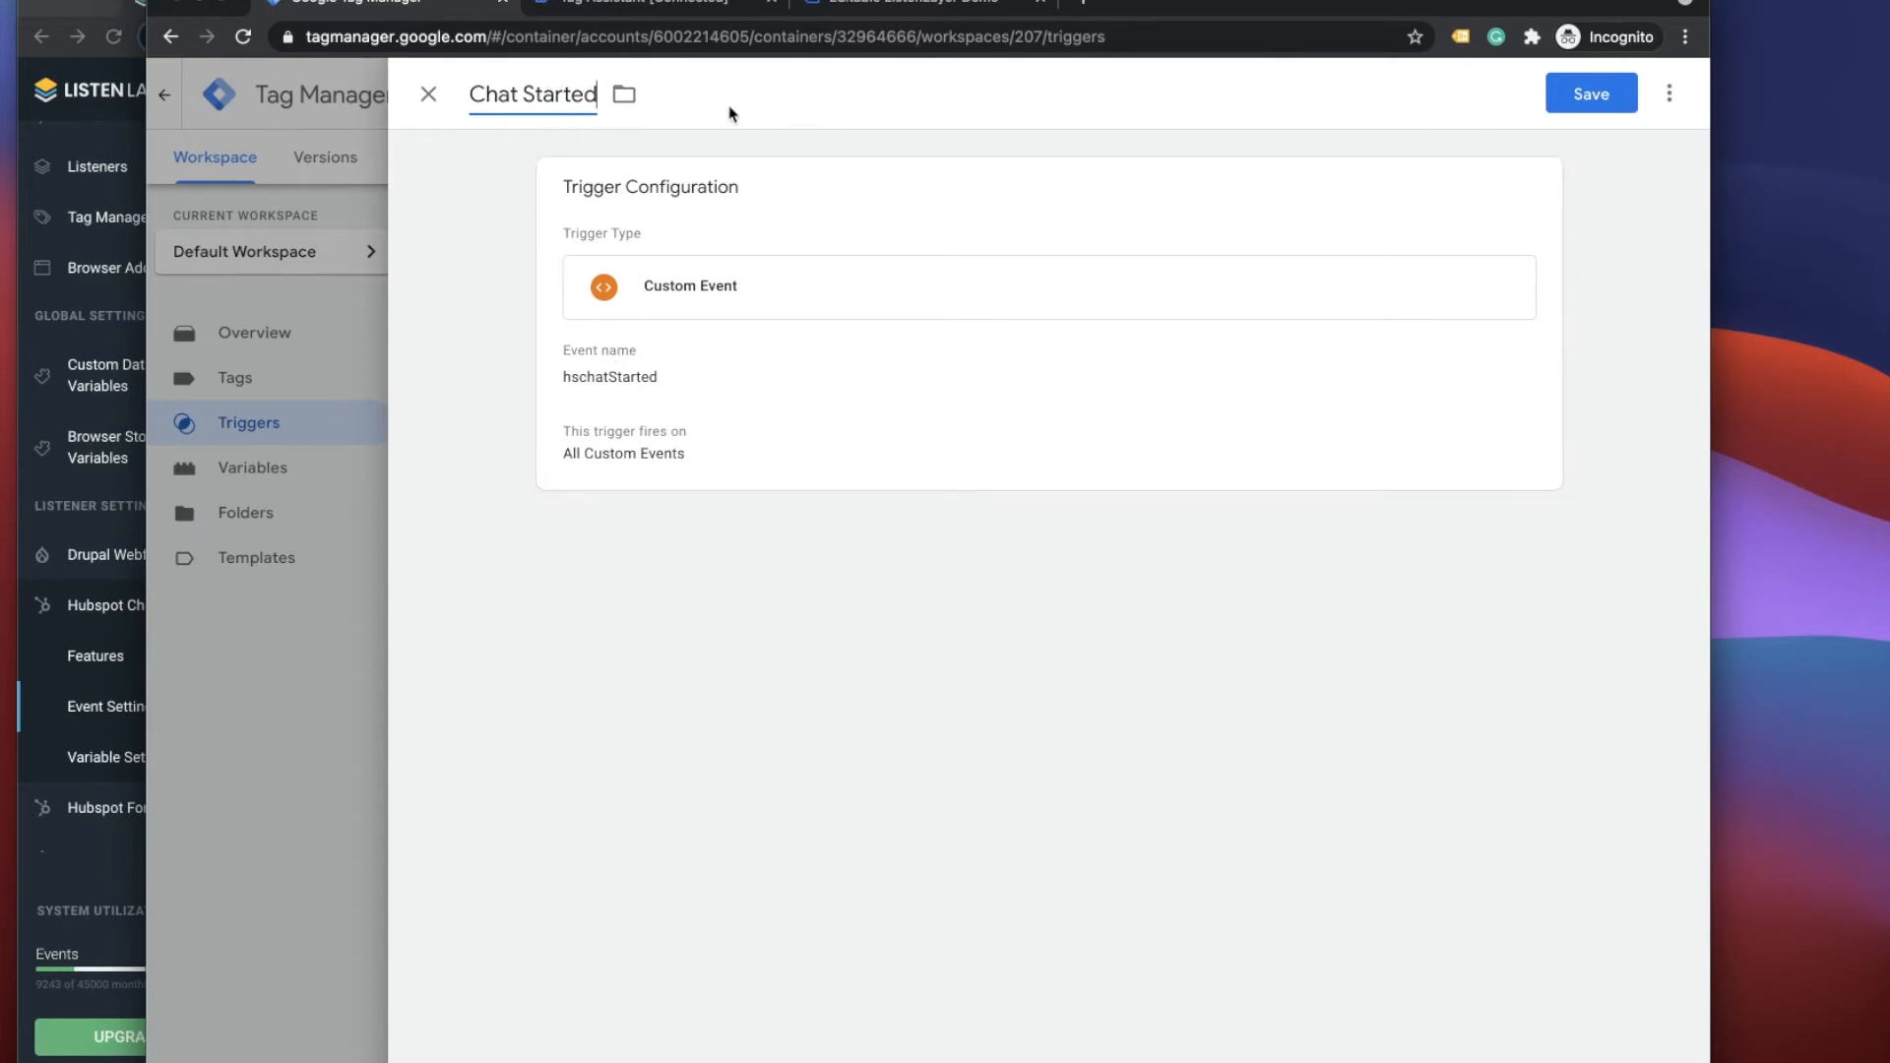
left_click(1586, 97)
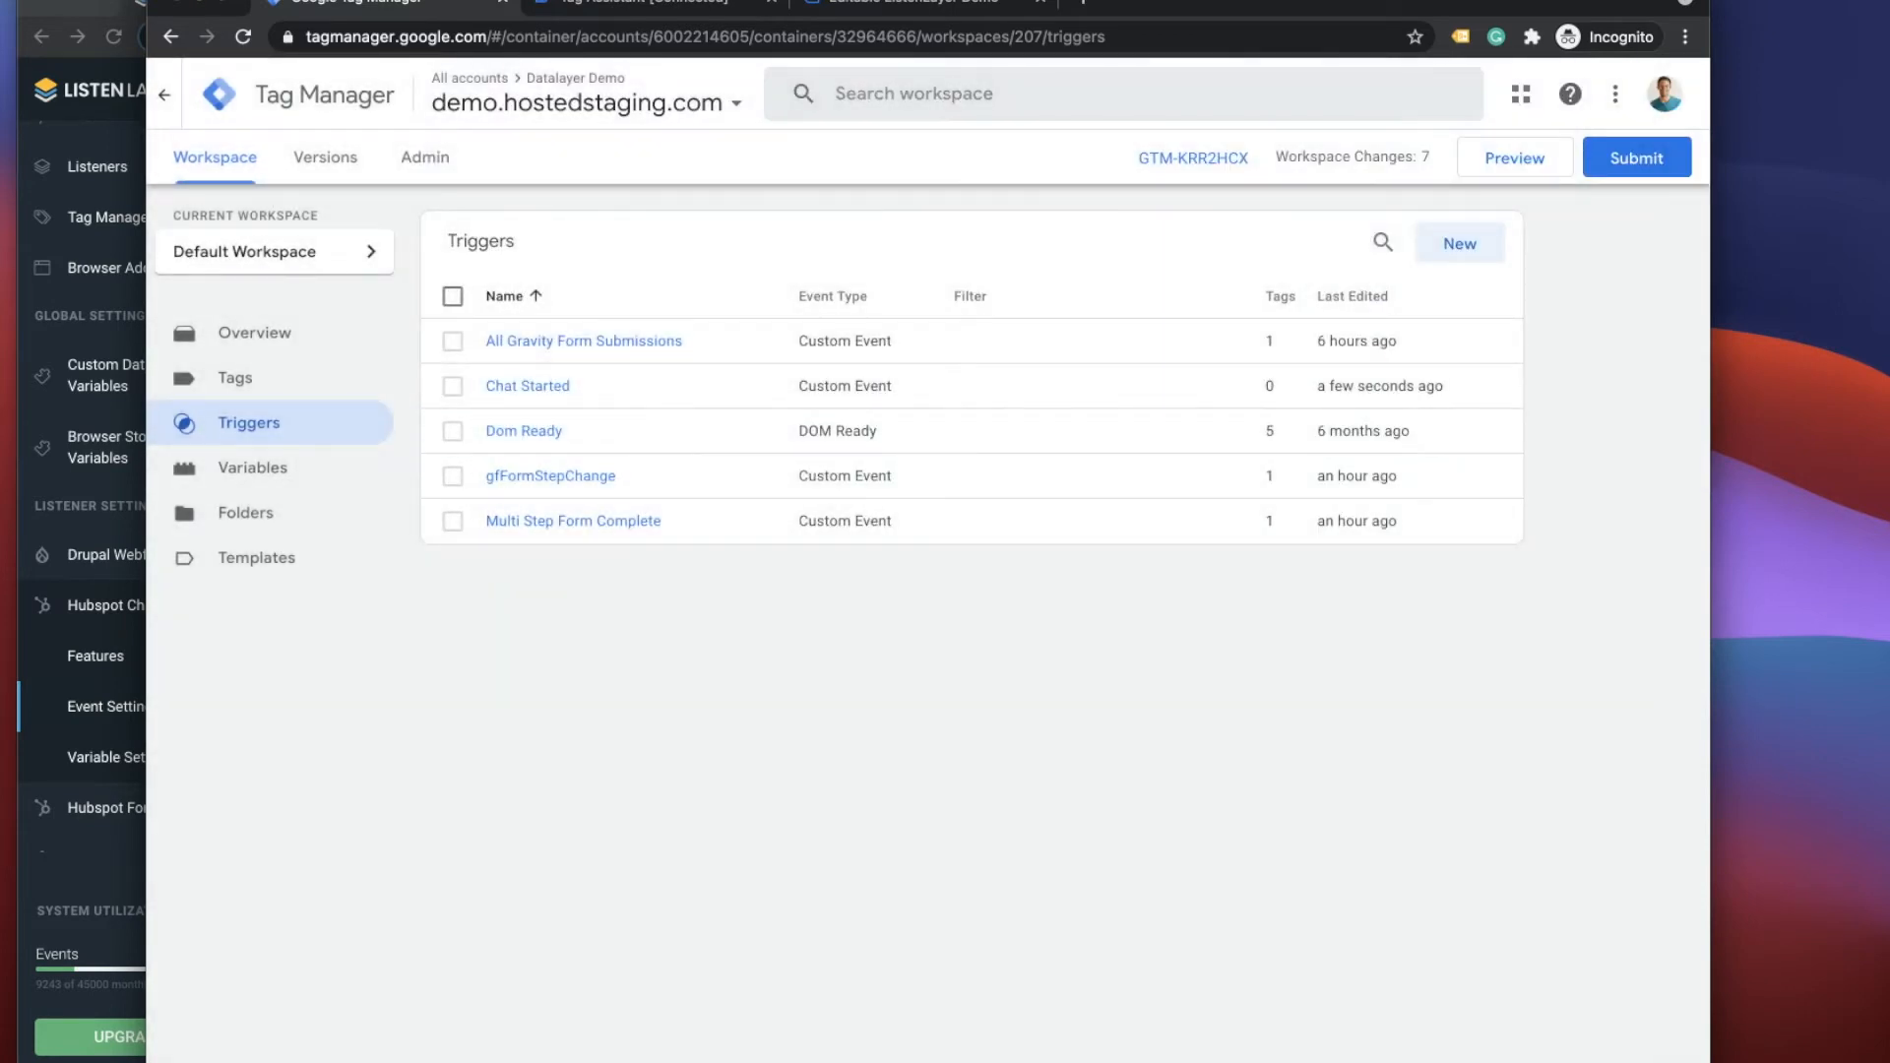
- Return to Tag Assistant and examine the messageFromUserCount value in the hschatMessagefromUser event
left_click(654, 10)
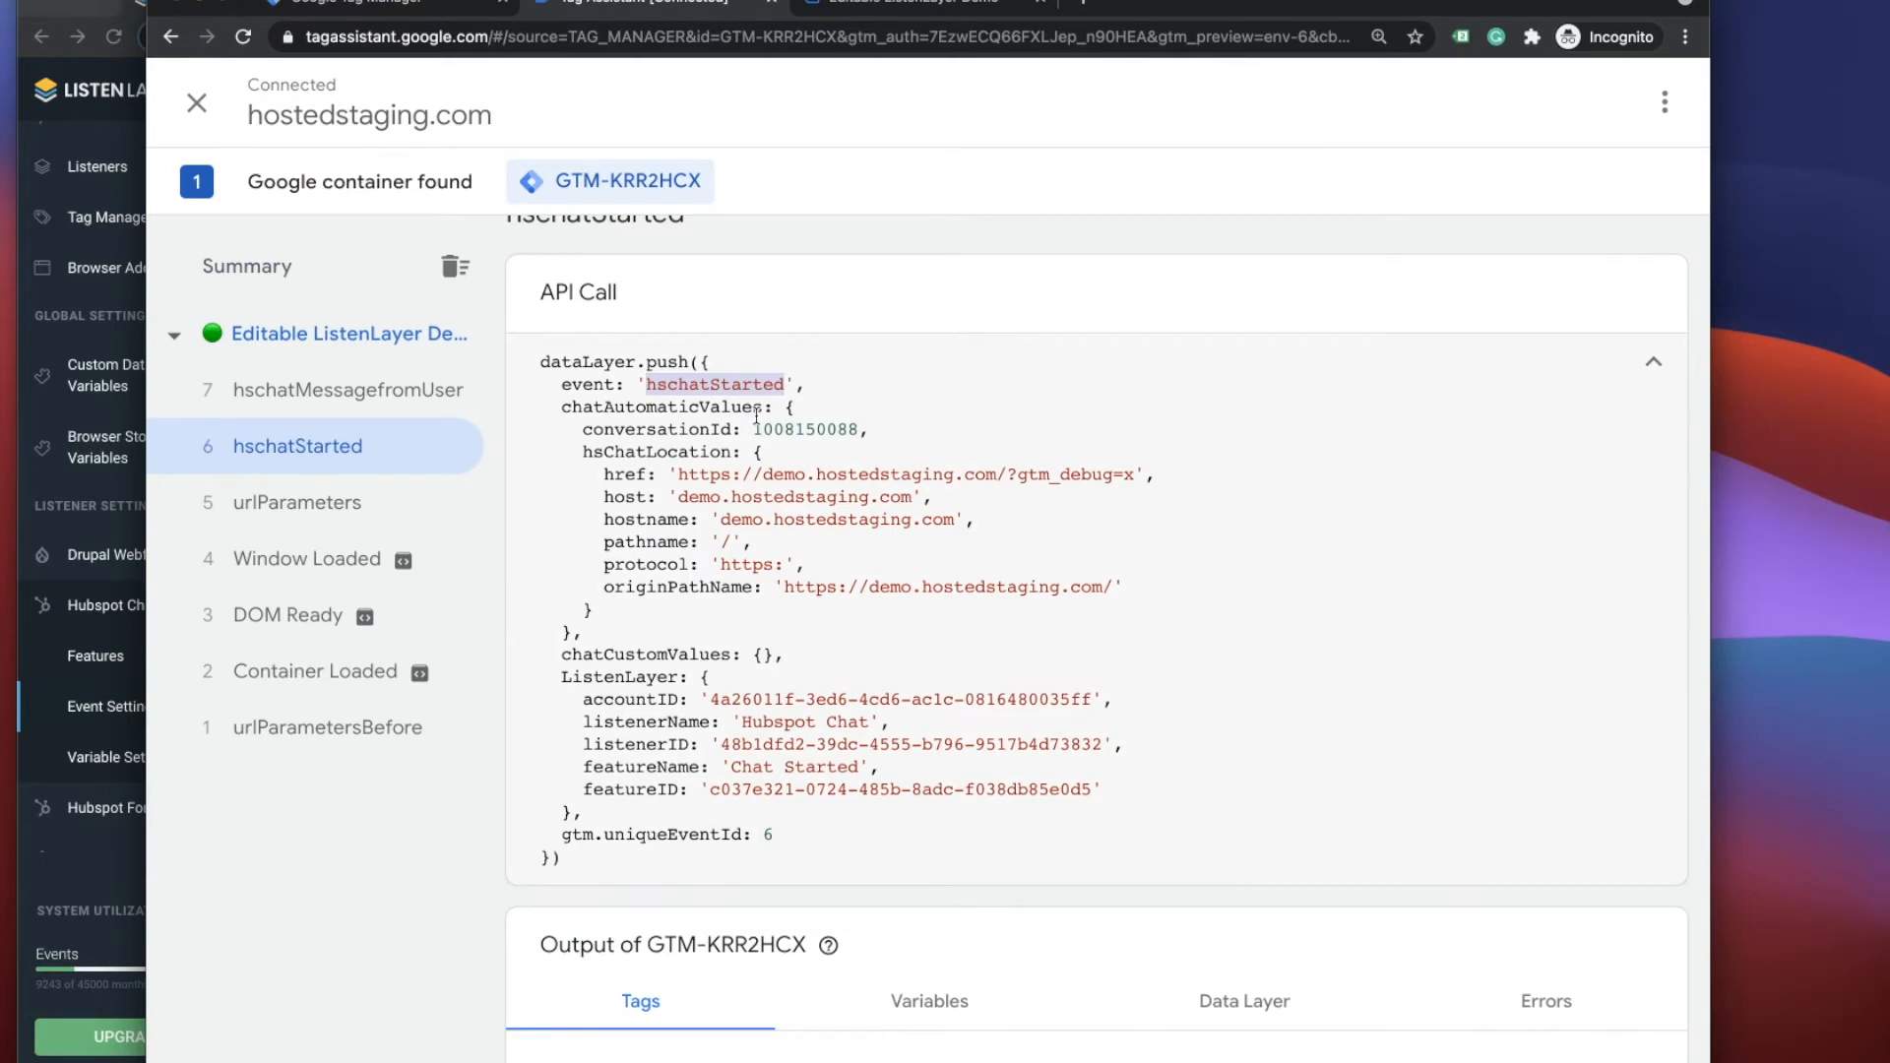
left_click(331, 399)
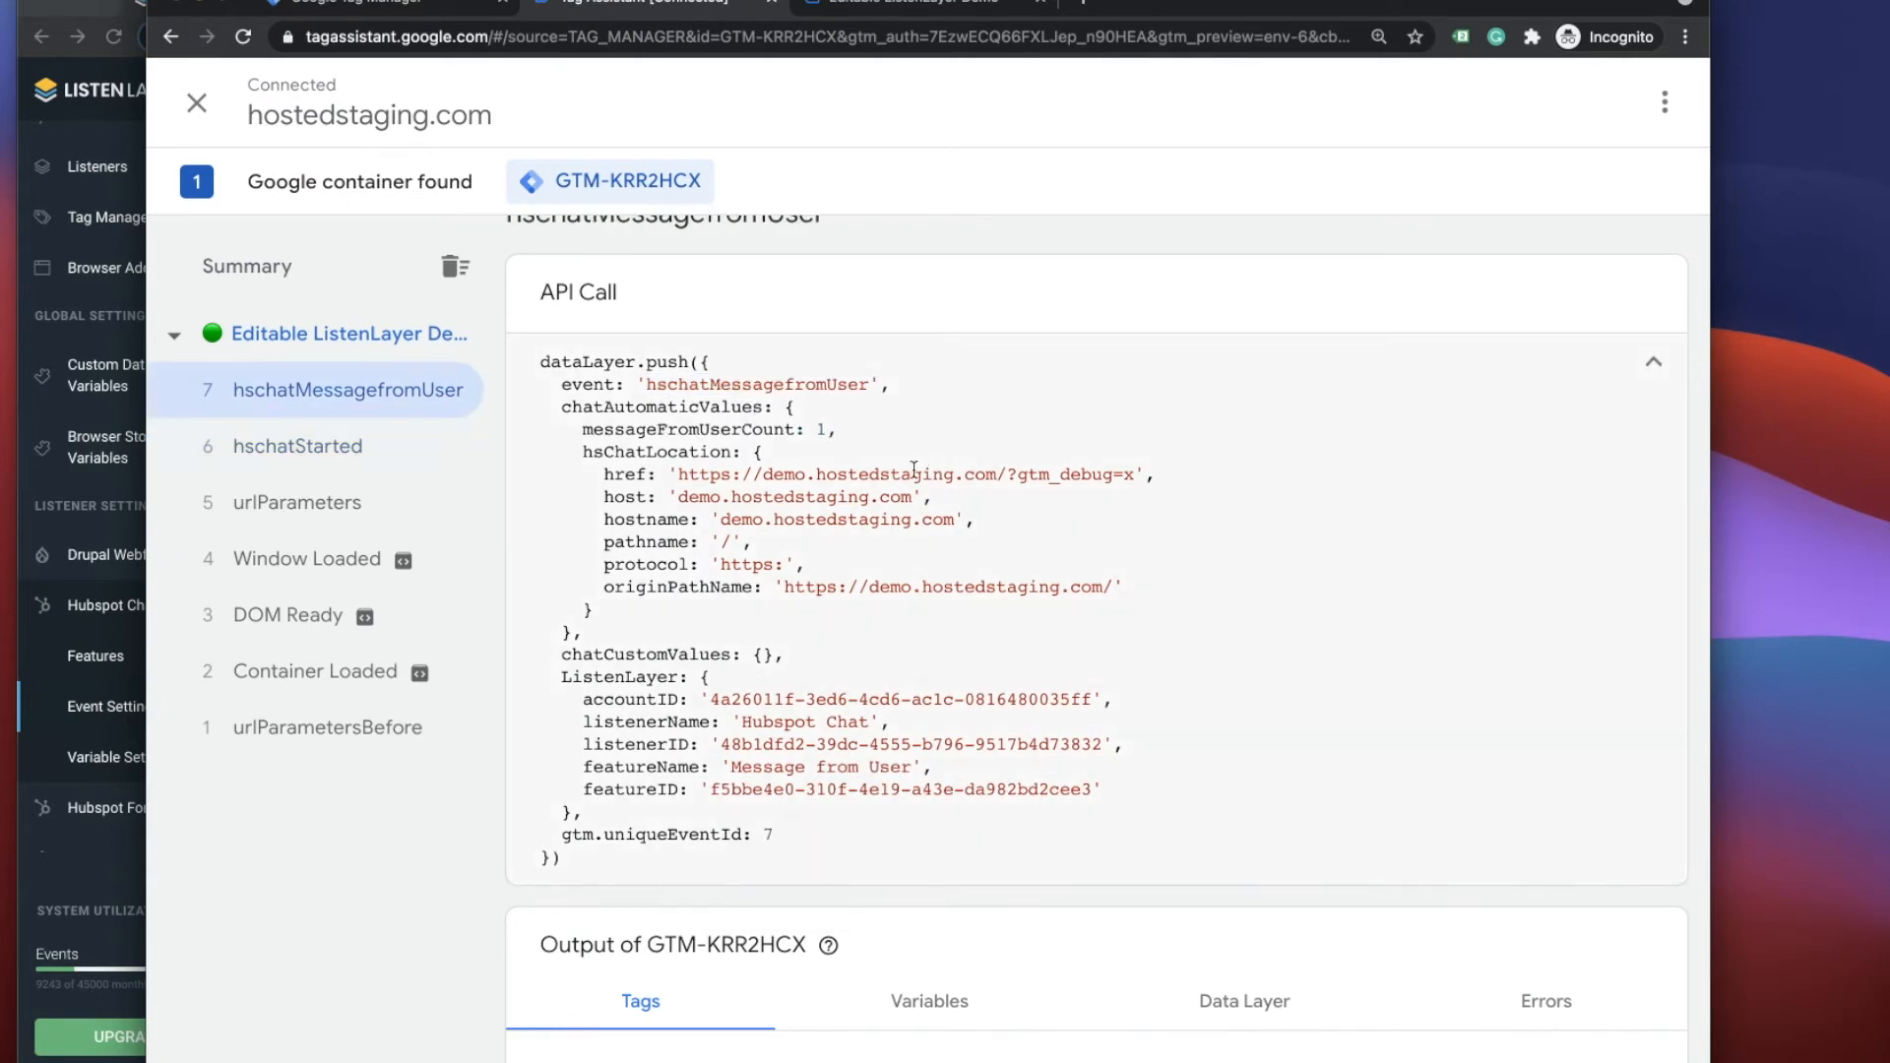
left_click_drag(577, 429, 820, 430)
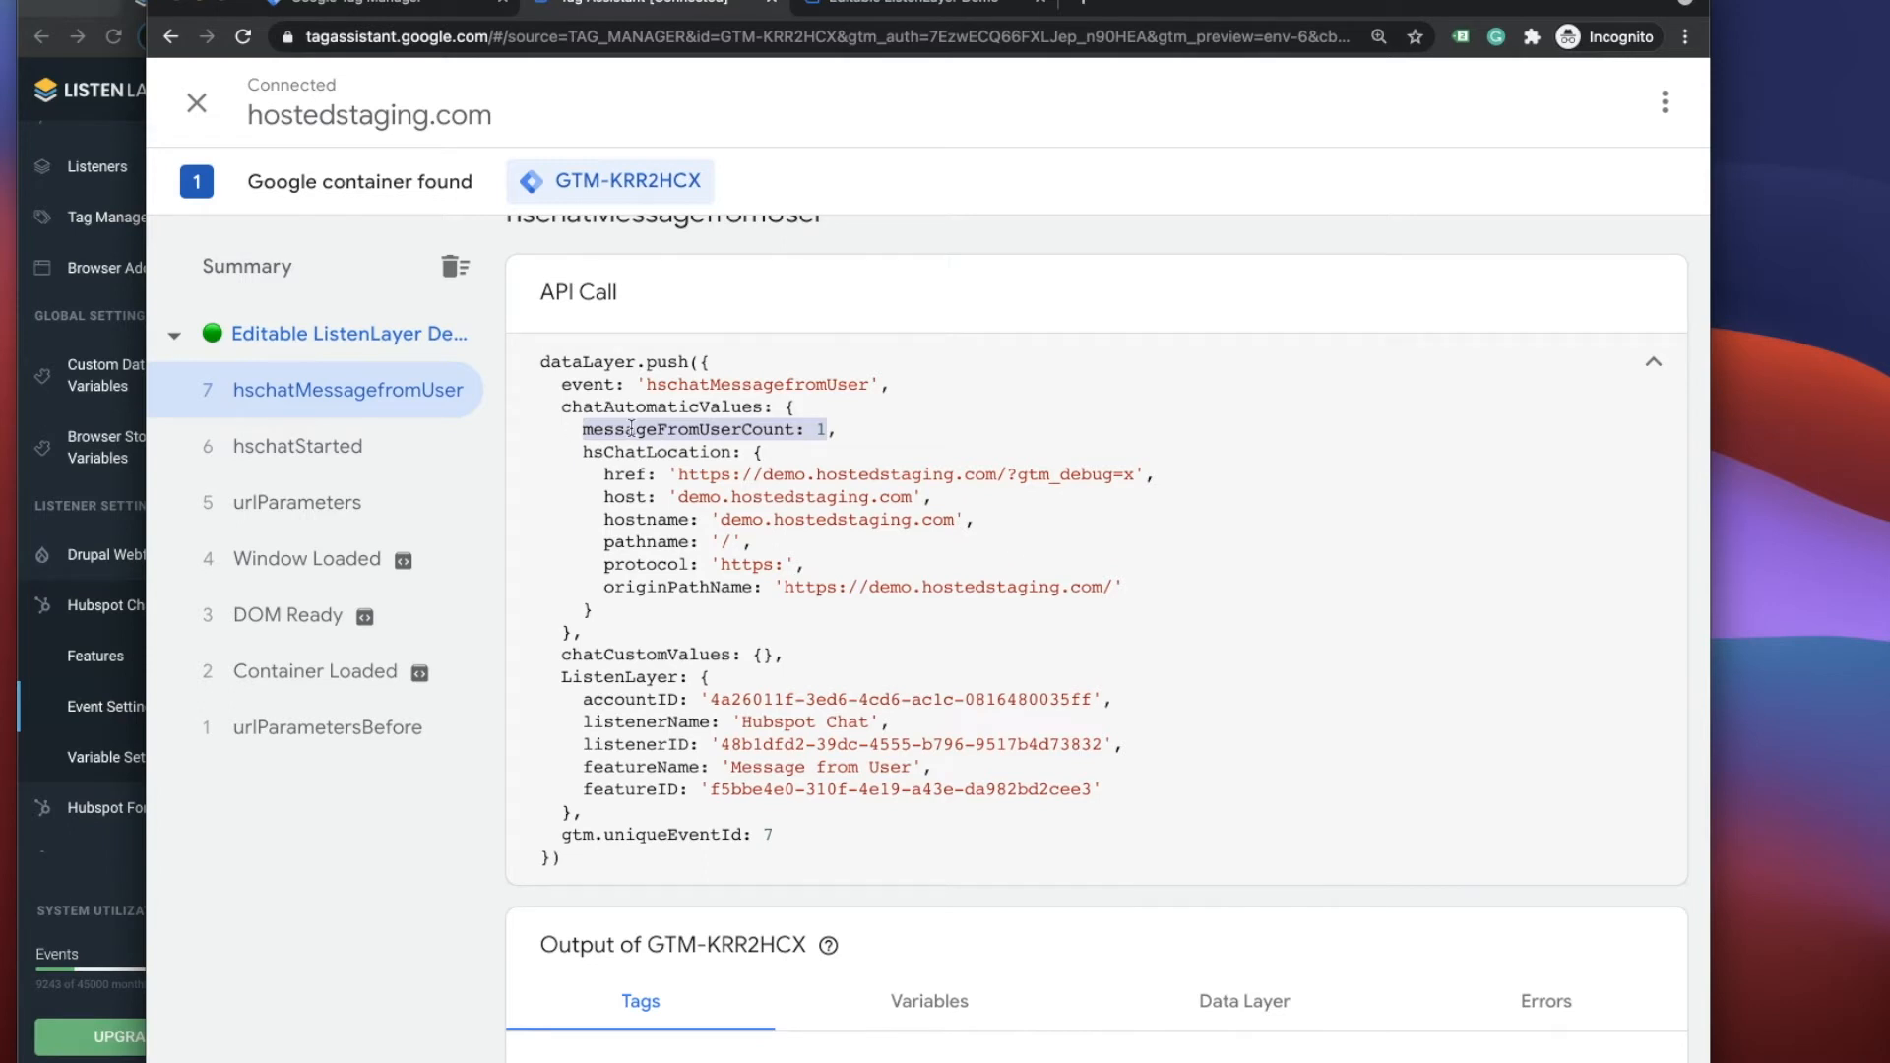
- In the demo site's console, expand chatAutomaticValues of the hschatMessagefromUser object and copy the property path of messageFromUserCount
left_click(842, 8)
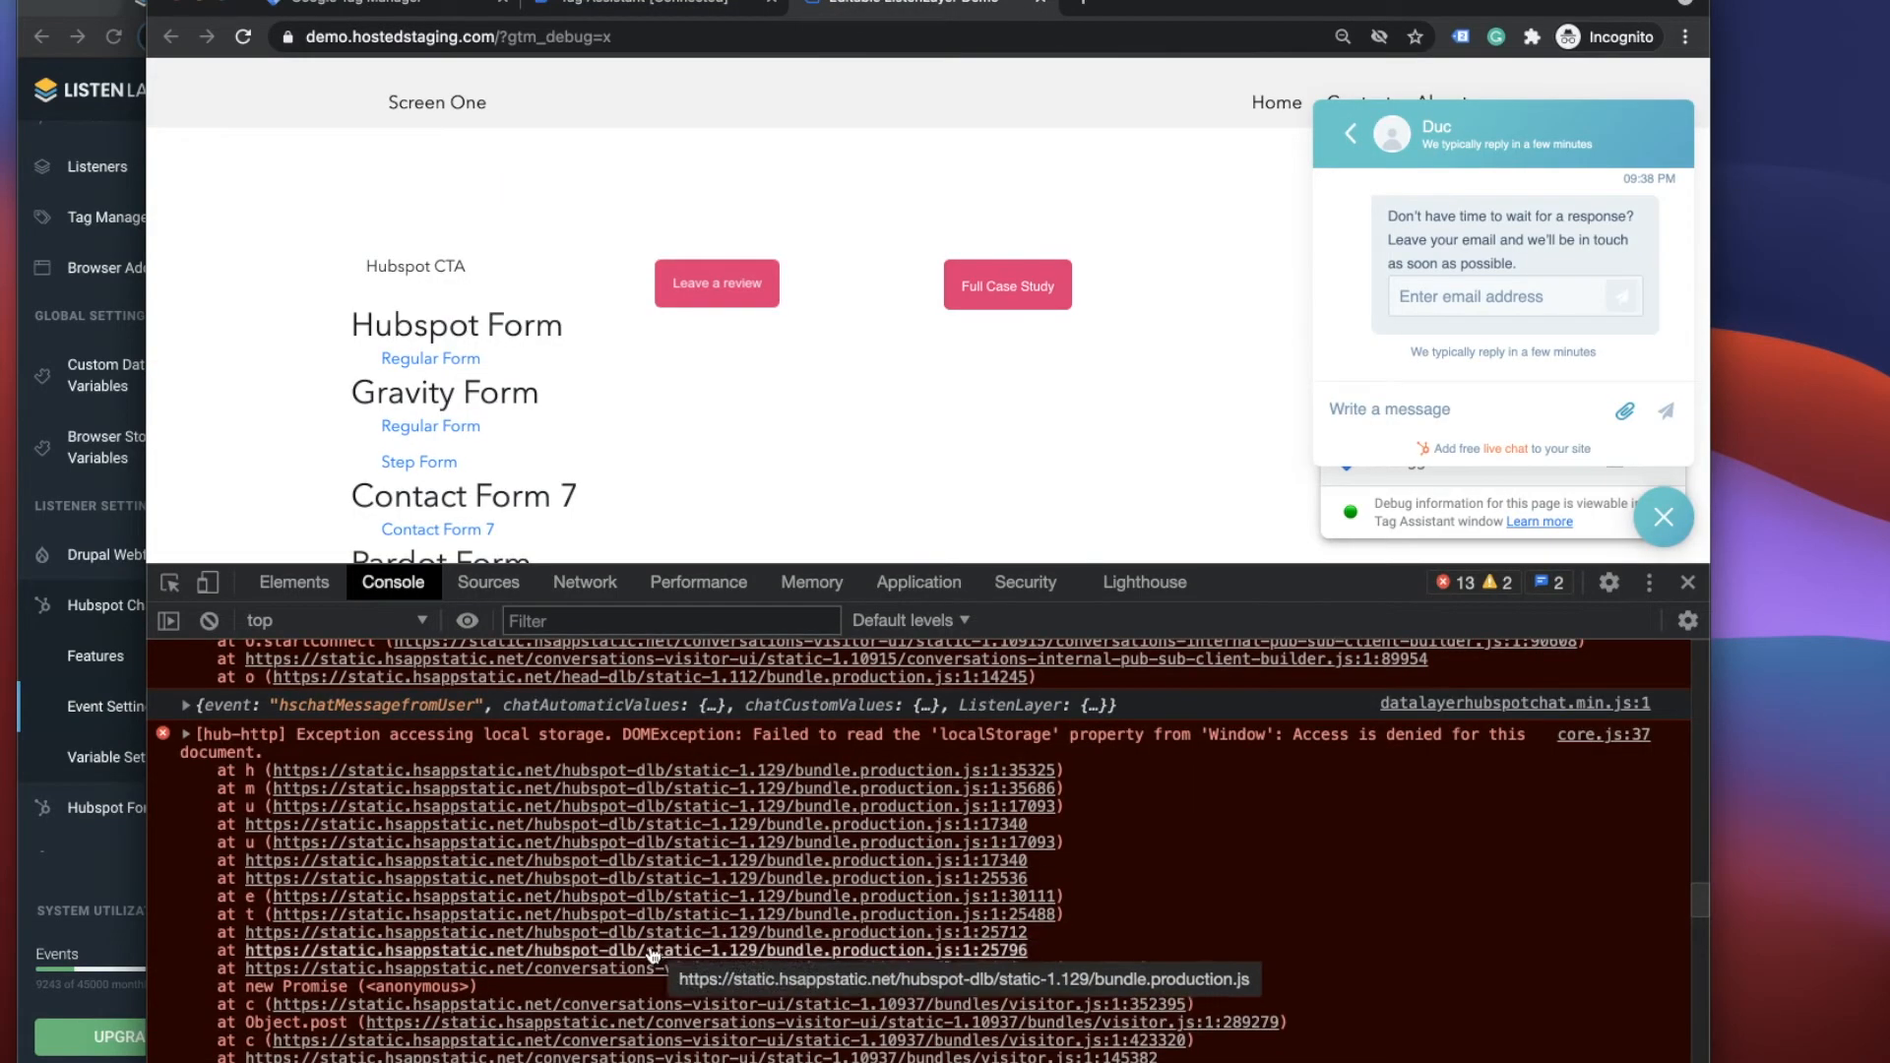
left_click(339, 729)
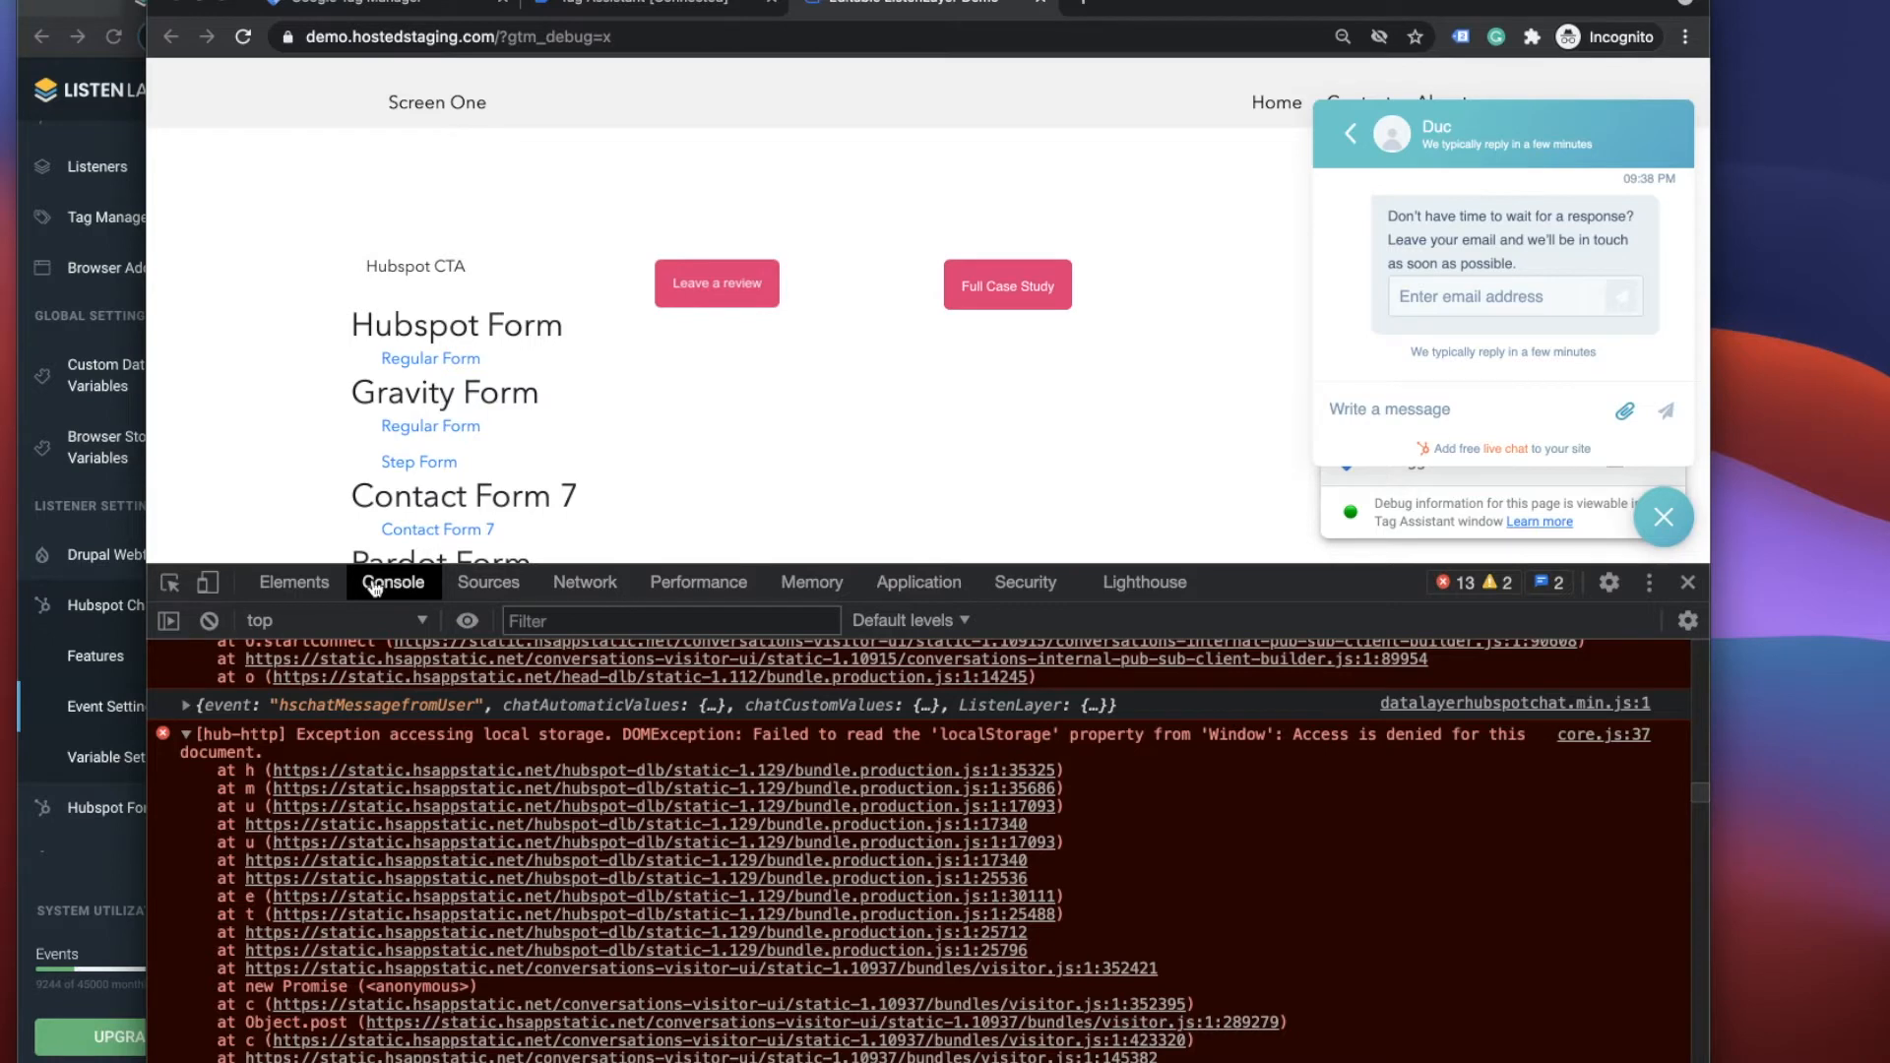
left_click(187, 705)
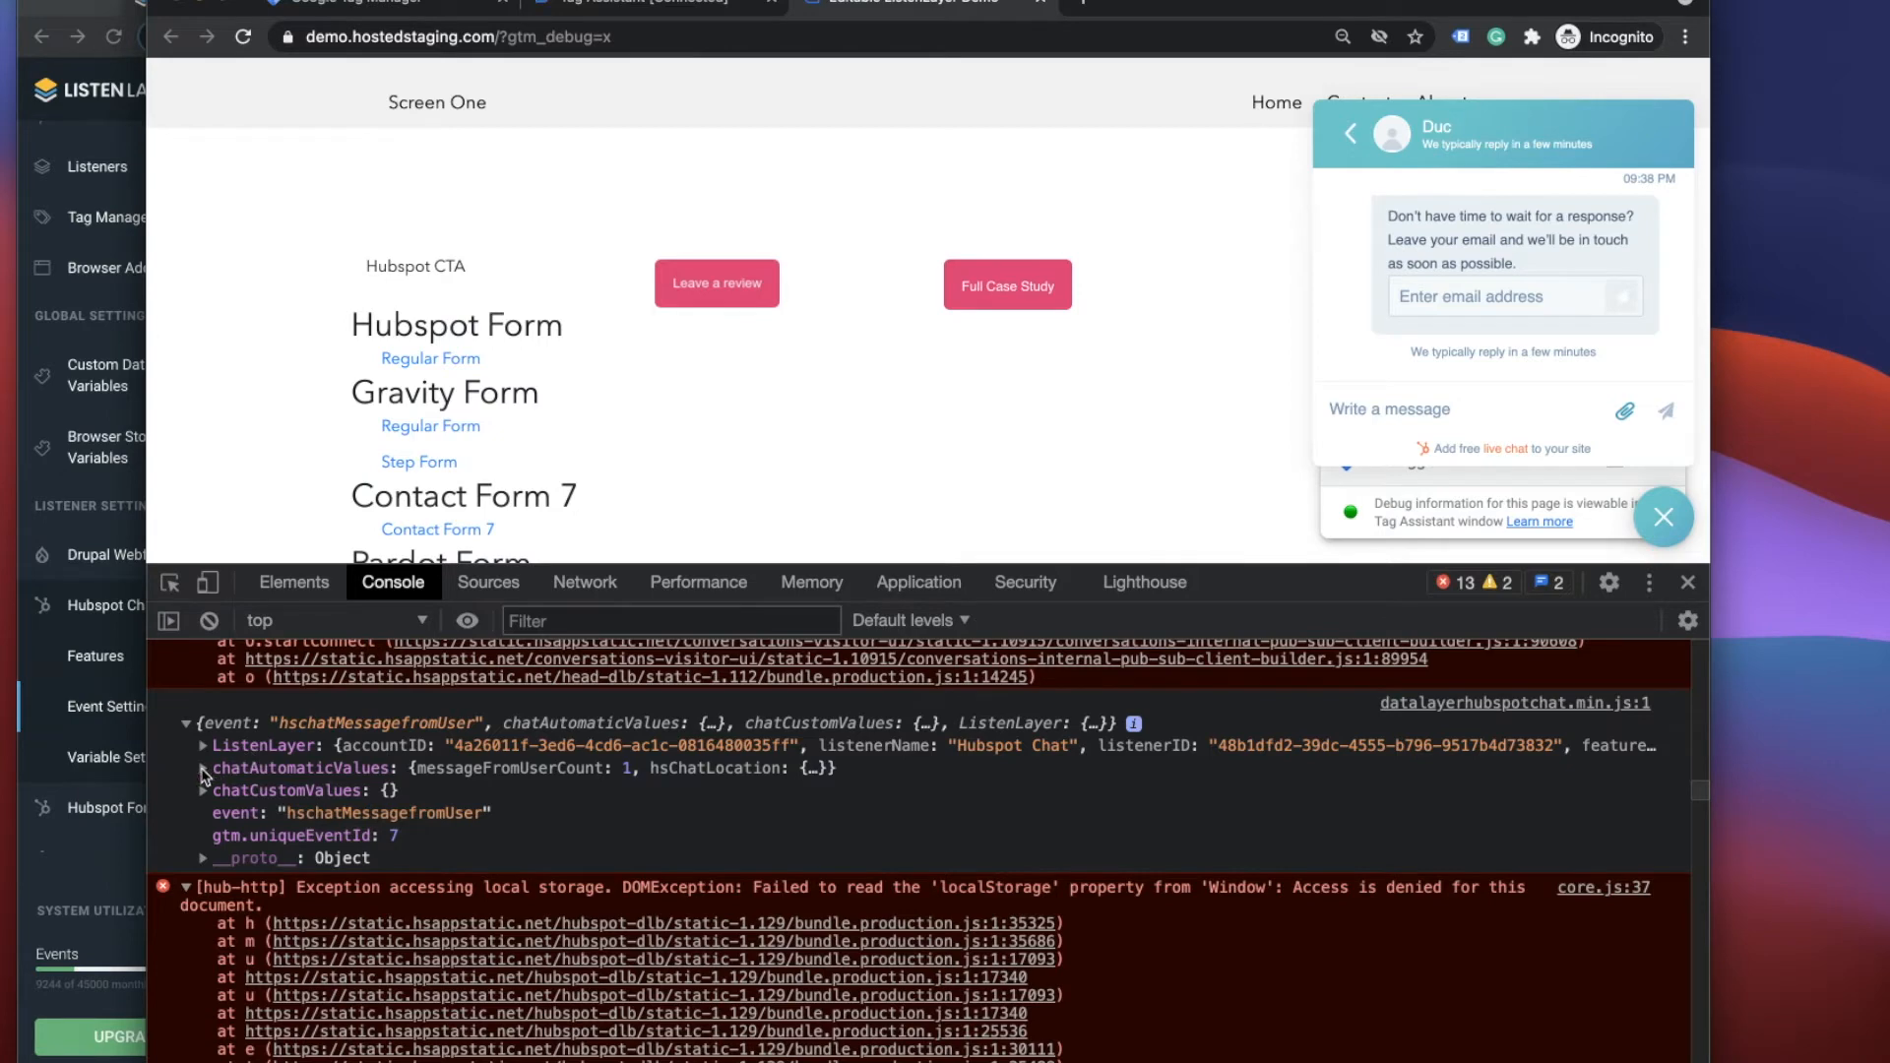
left_click(204, 769)
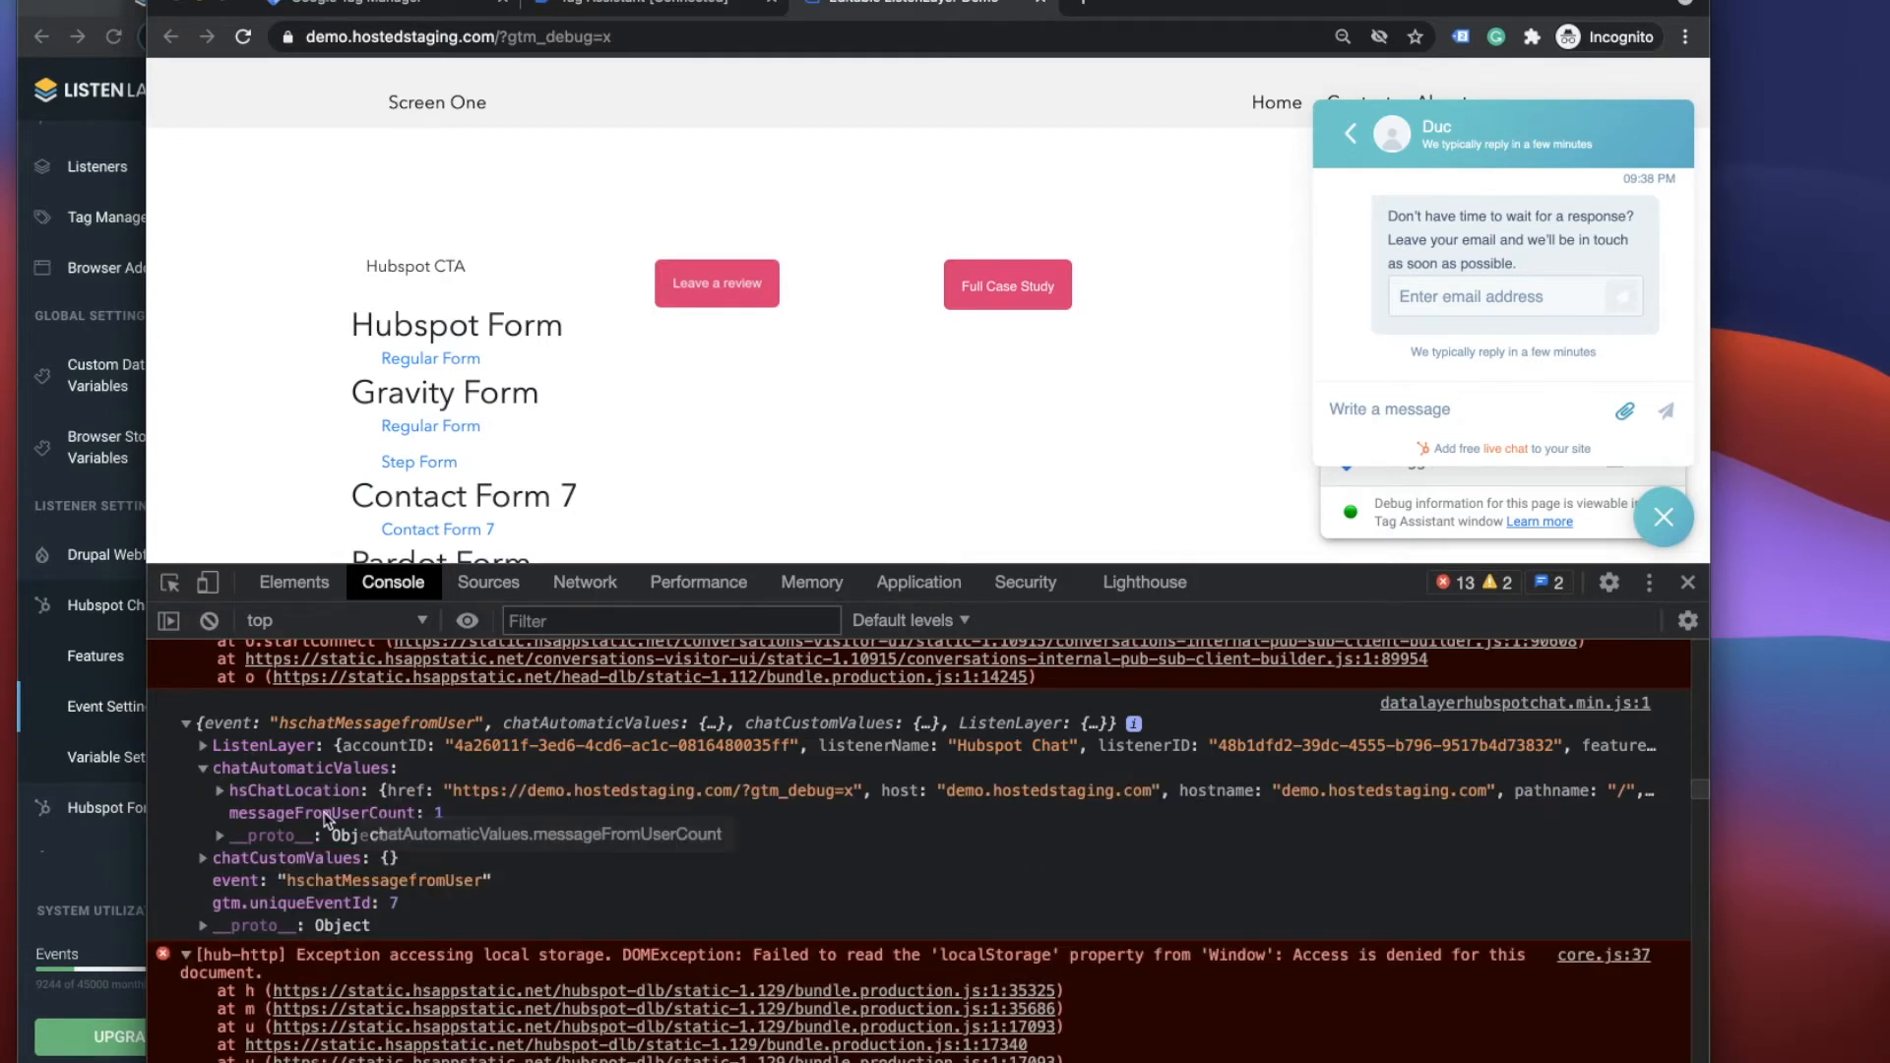
right_click(360, 817)
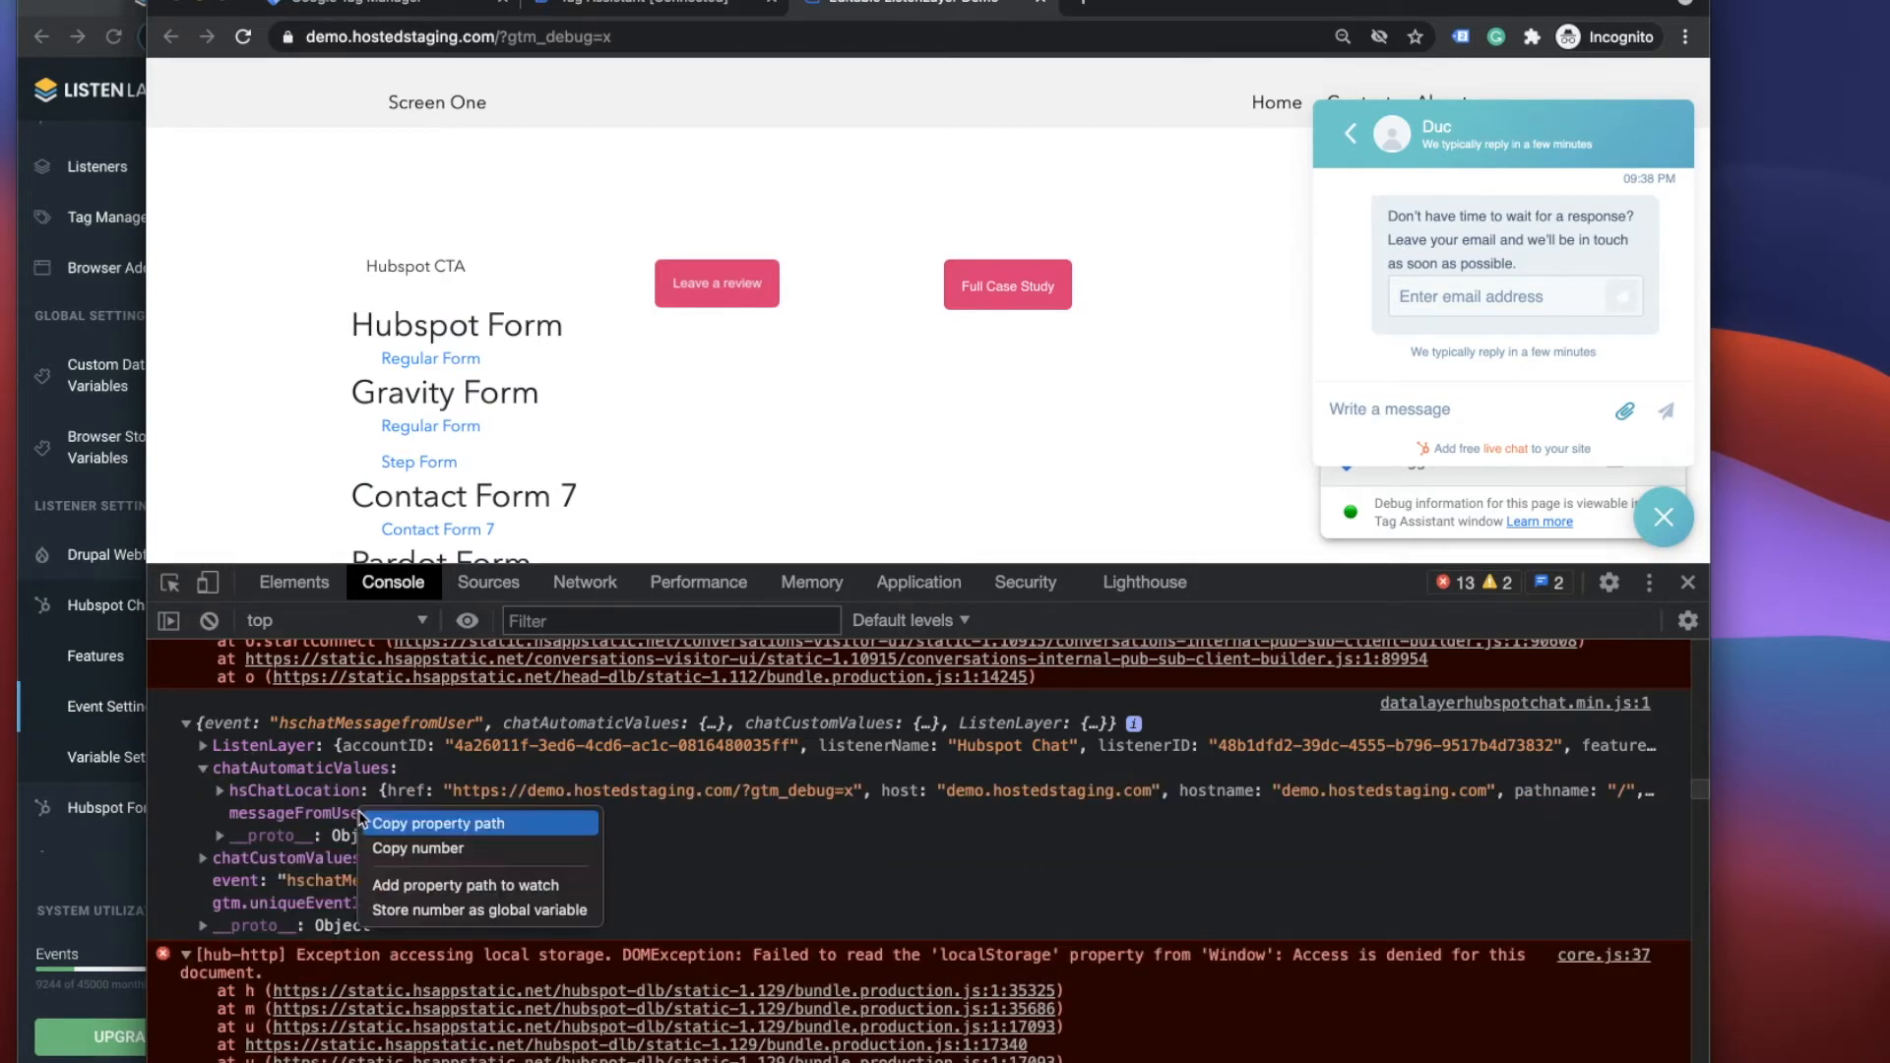
left_click(431, 824)
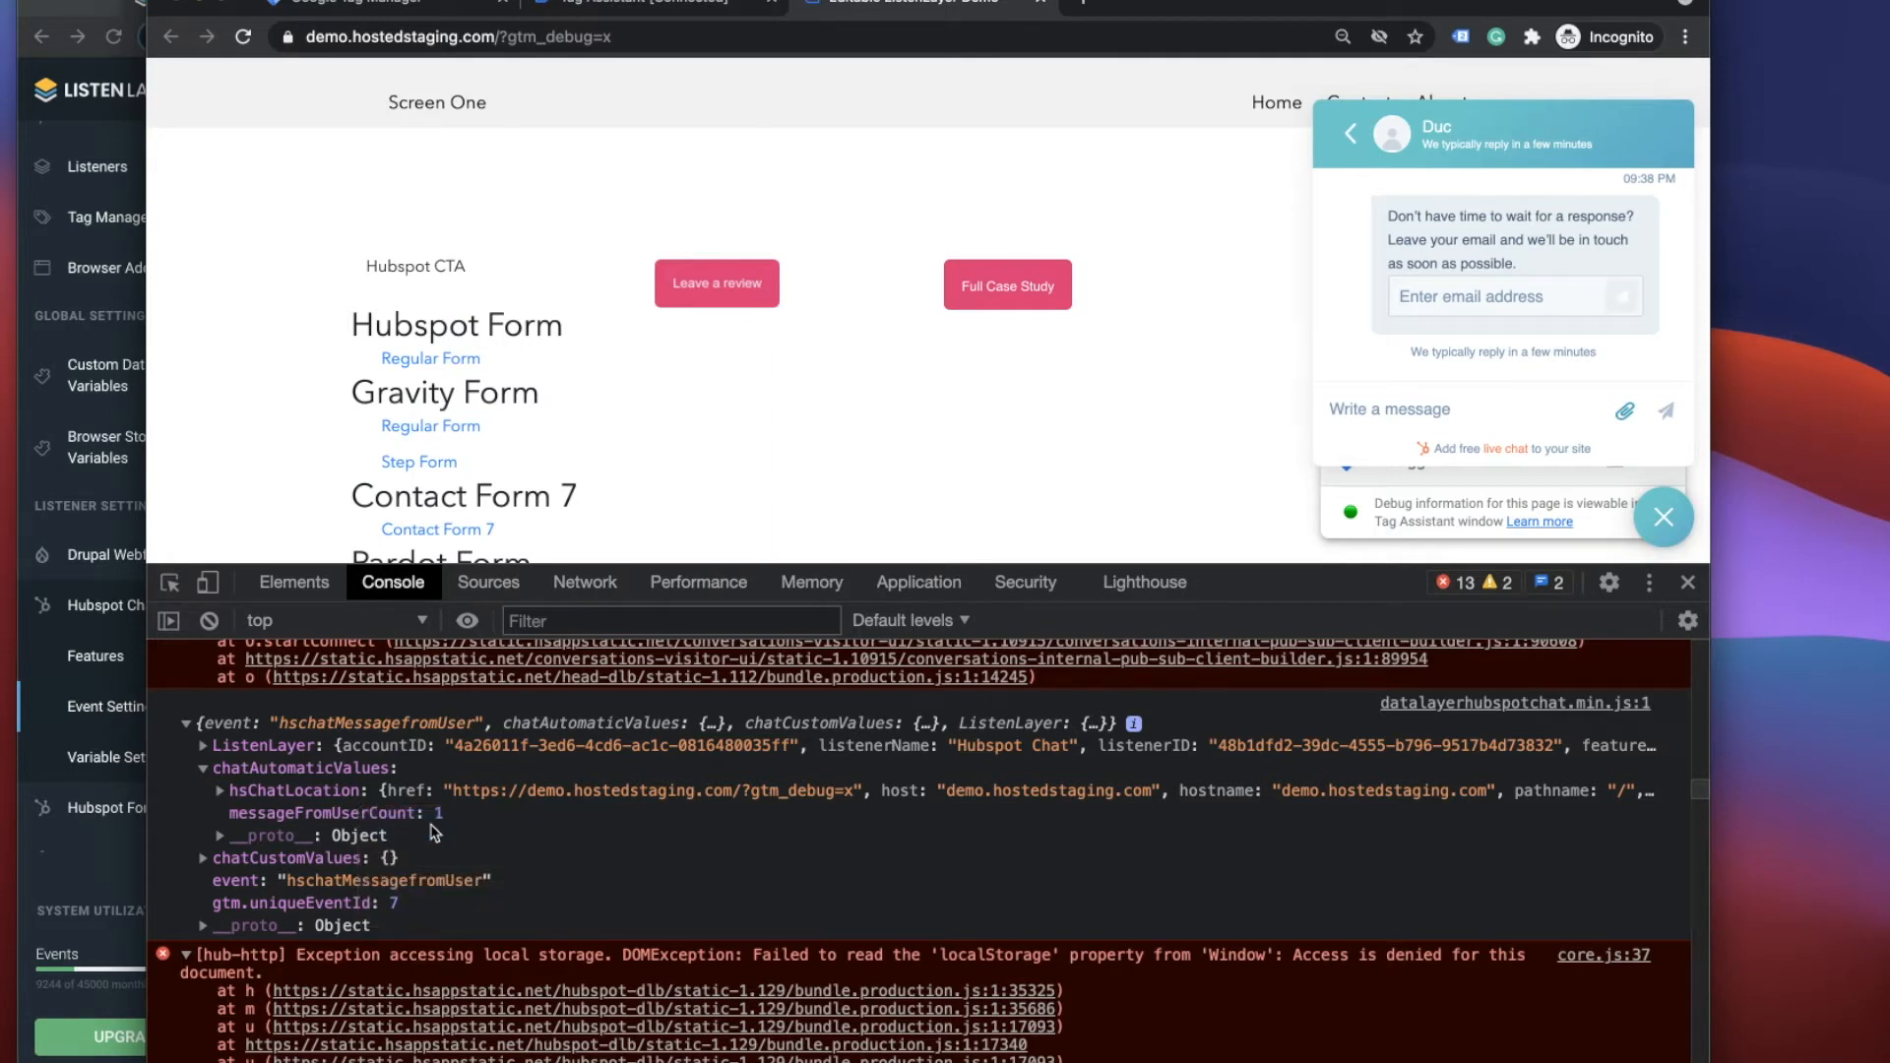
- In Google Tag Manager, create a new Data Layer Variable with the variable name chatAutomaticValues.messageFromUserCount
left_click(391, 10)
left_click(252, 472)
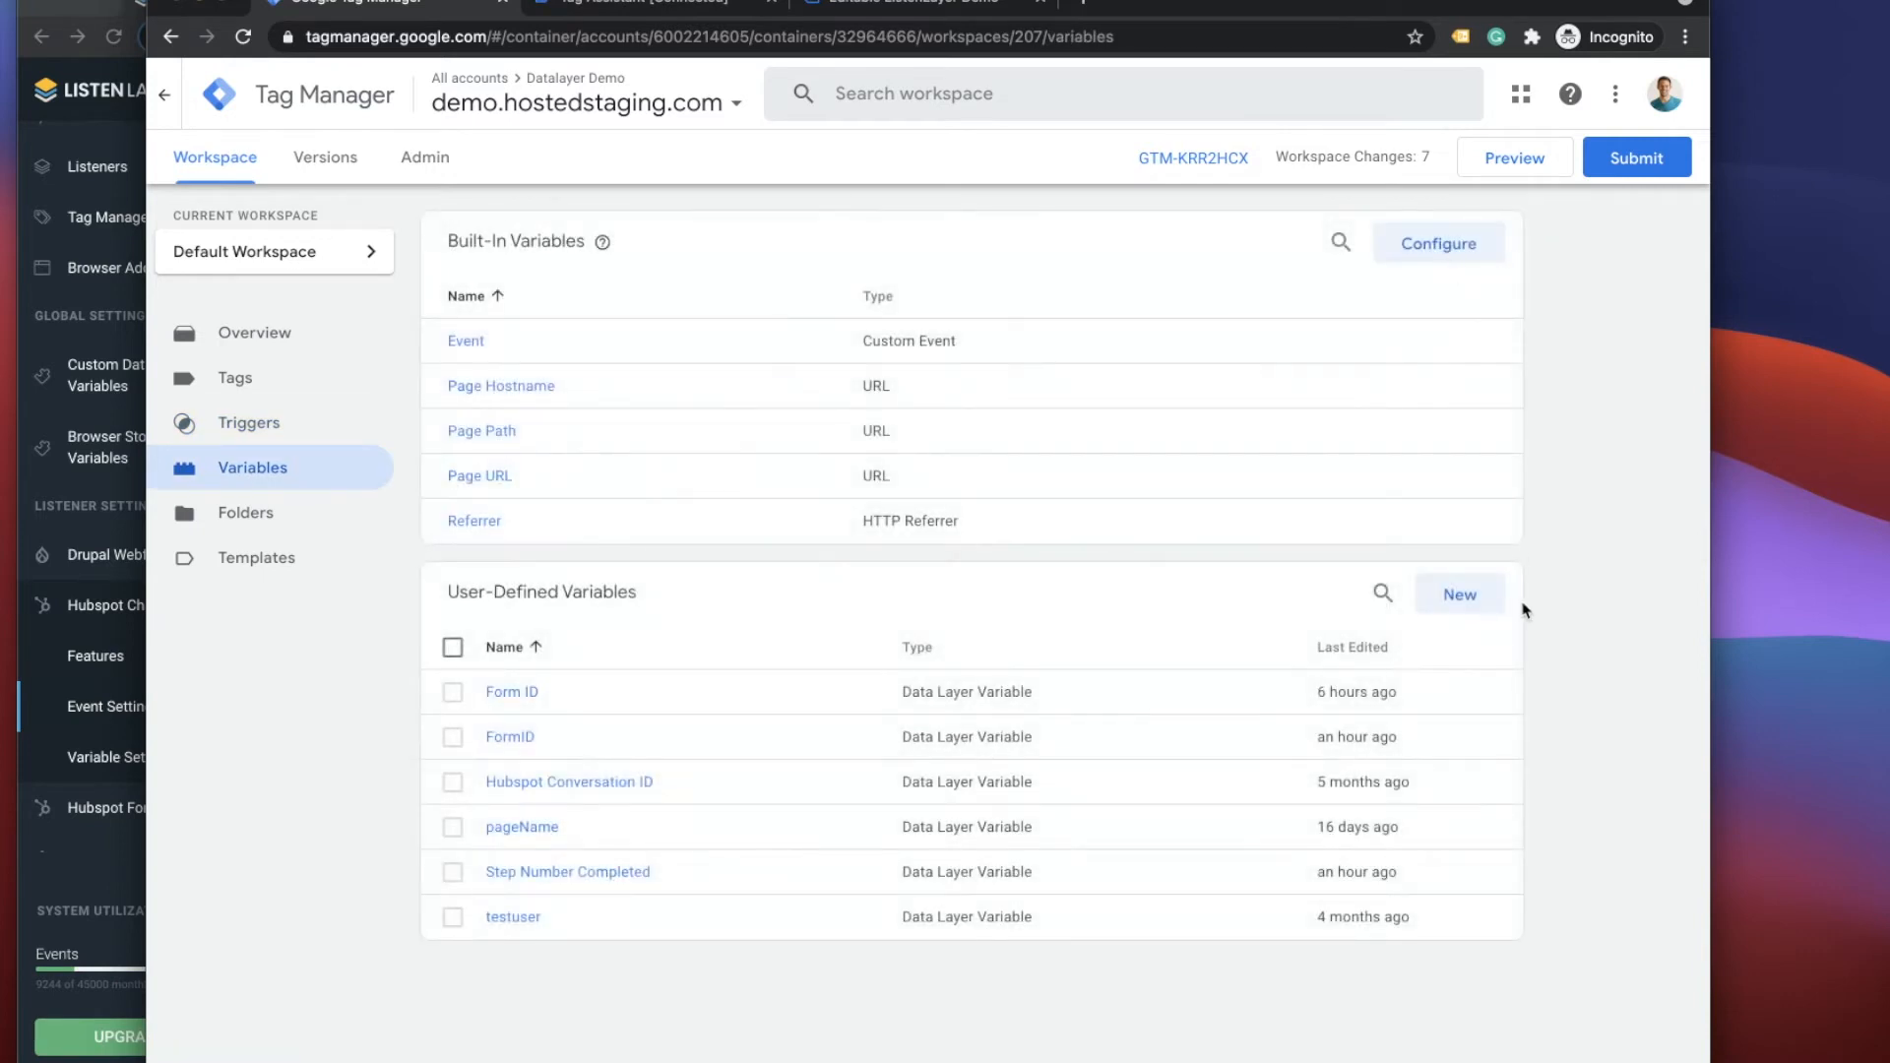
left_click(1464, 593)
left_click(675, 389)
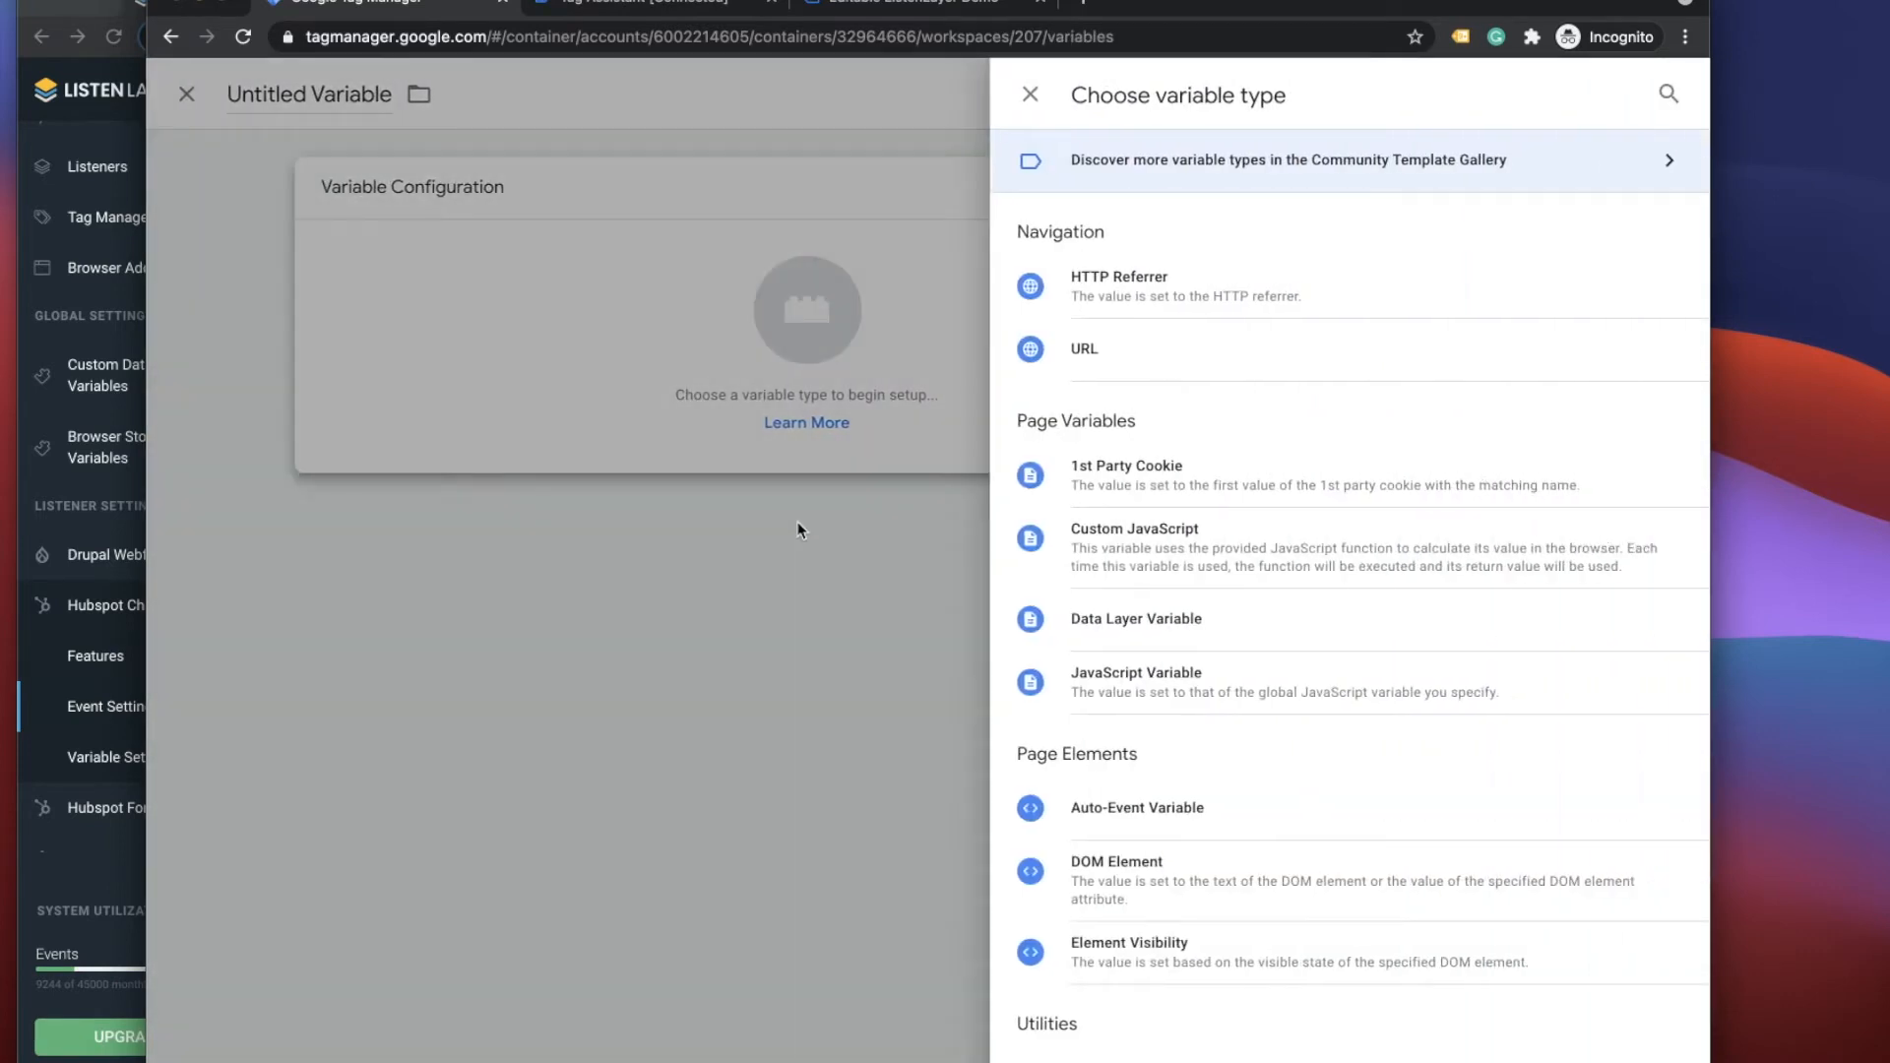
left_click(1157, 618)
left_click(691, 414)
right_click(694, 411)
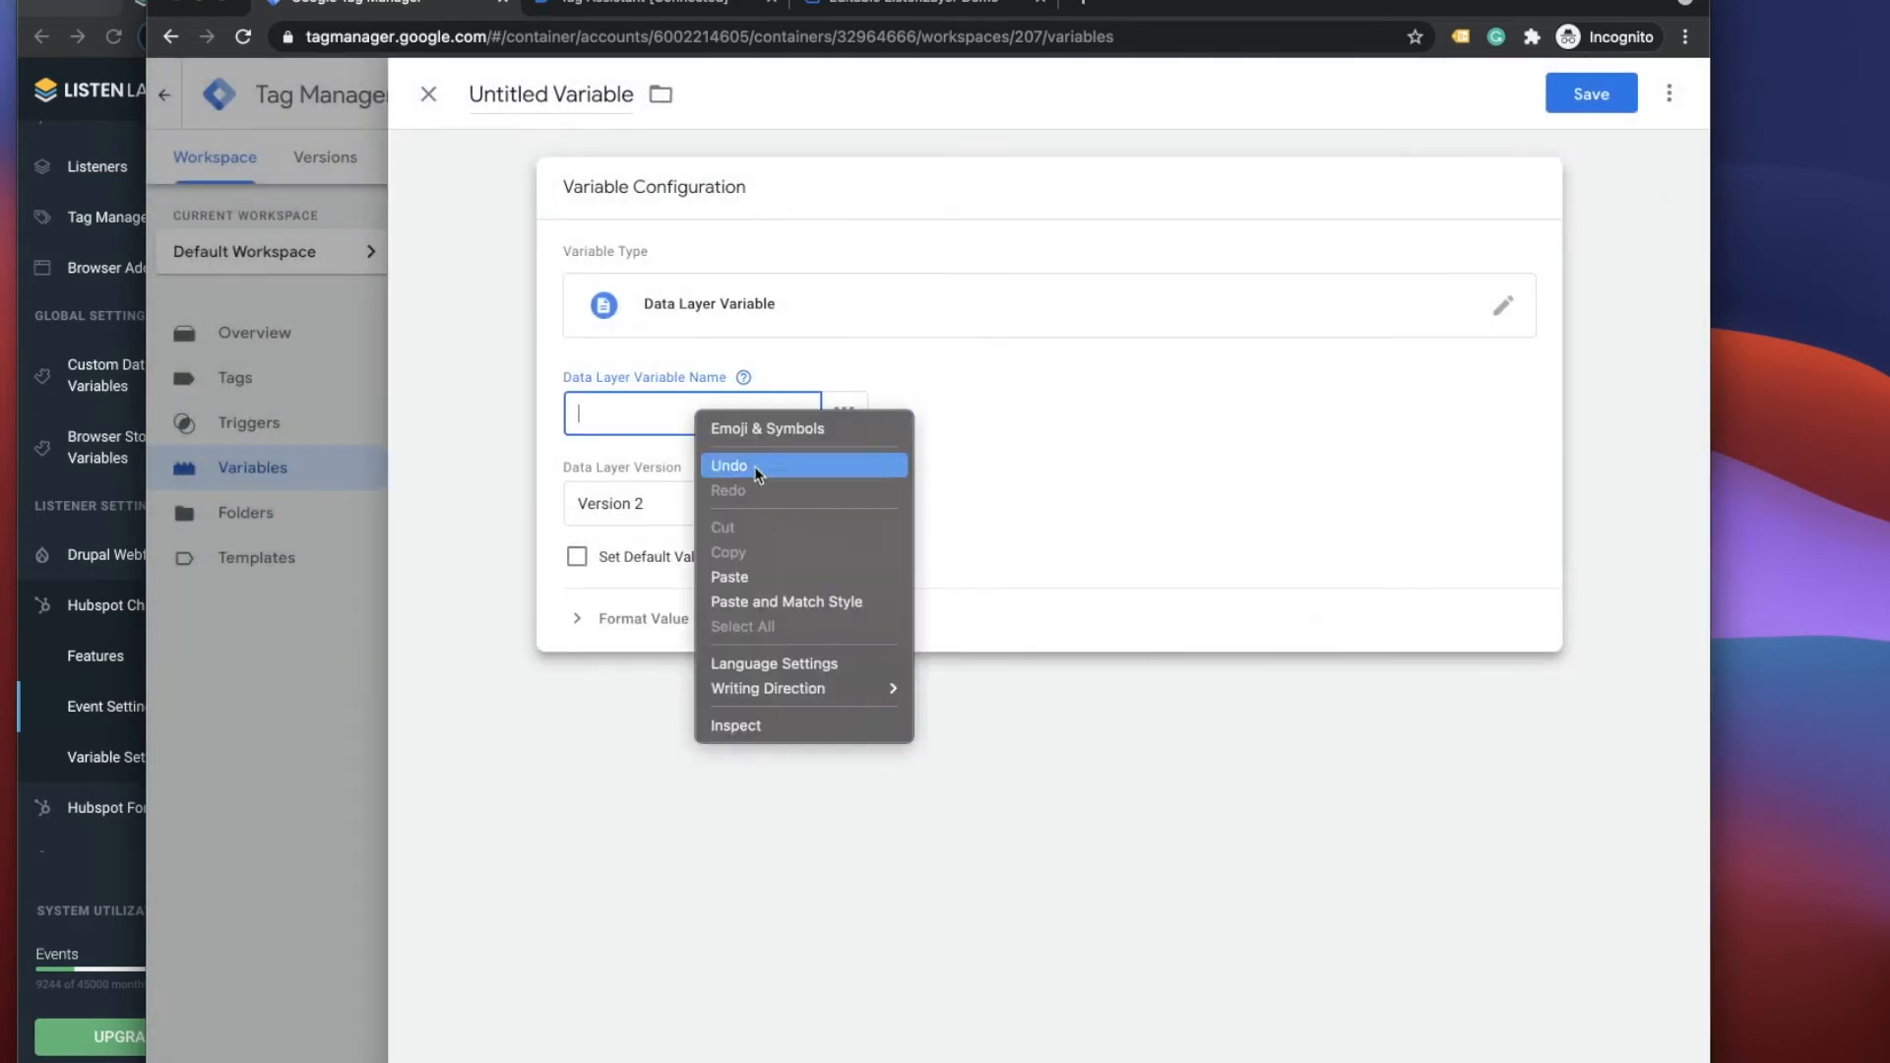
left_click(764, 579)
scroll(764, 415, "left", 2)
scroll(764, 414, "right", 2)
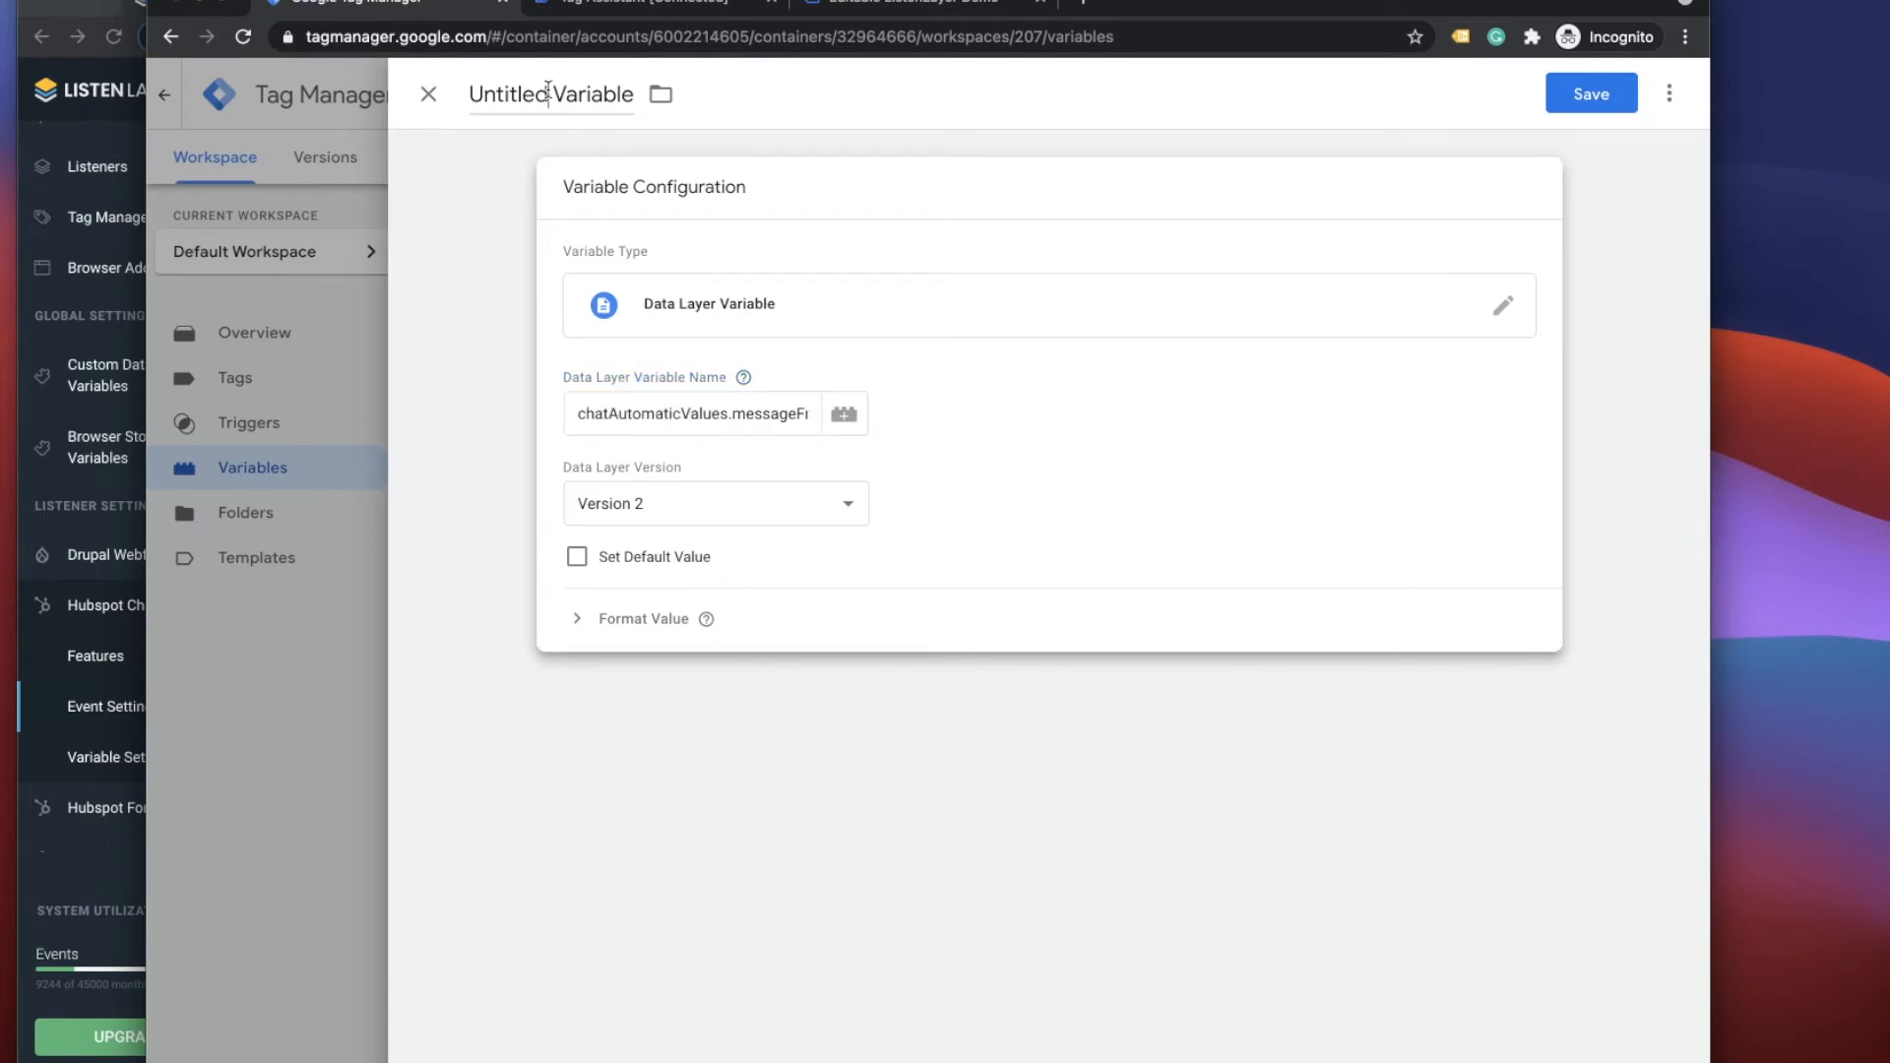
- Title the new variable "Message Count from User"
left_click(548, 90)
key("super+a")
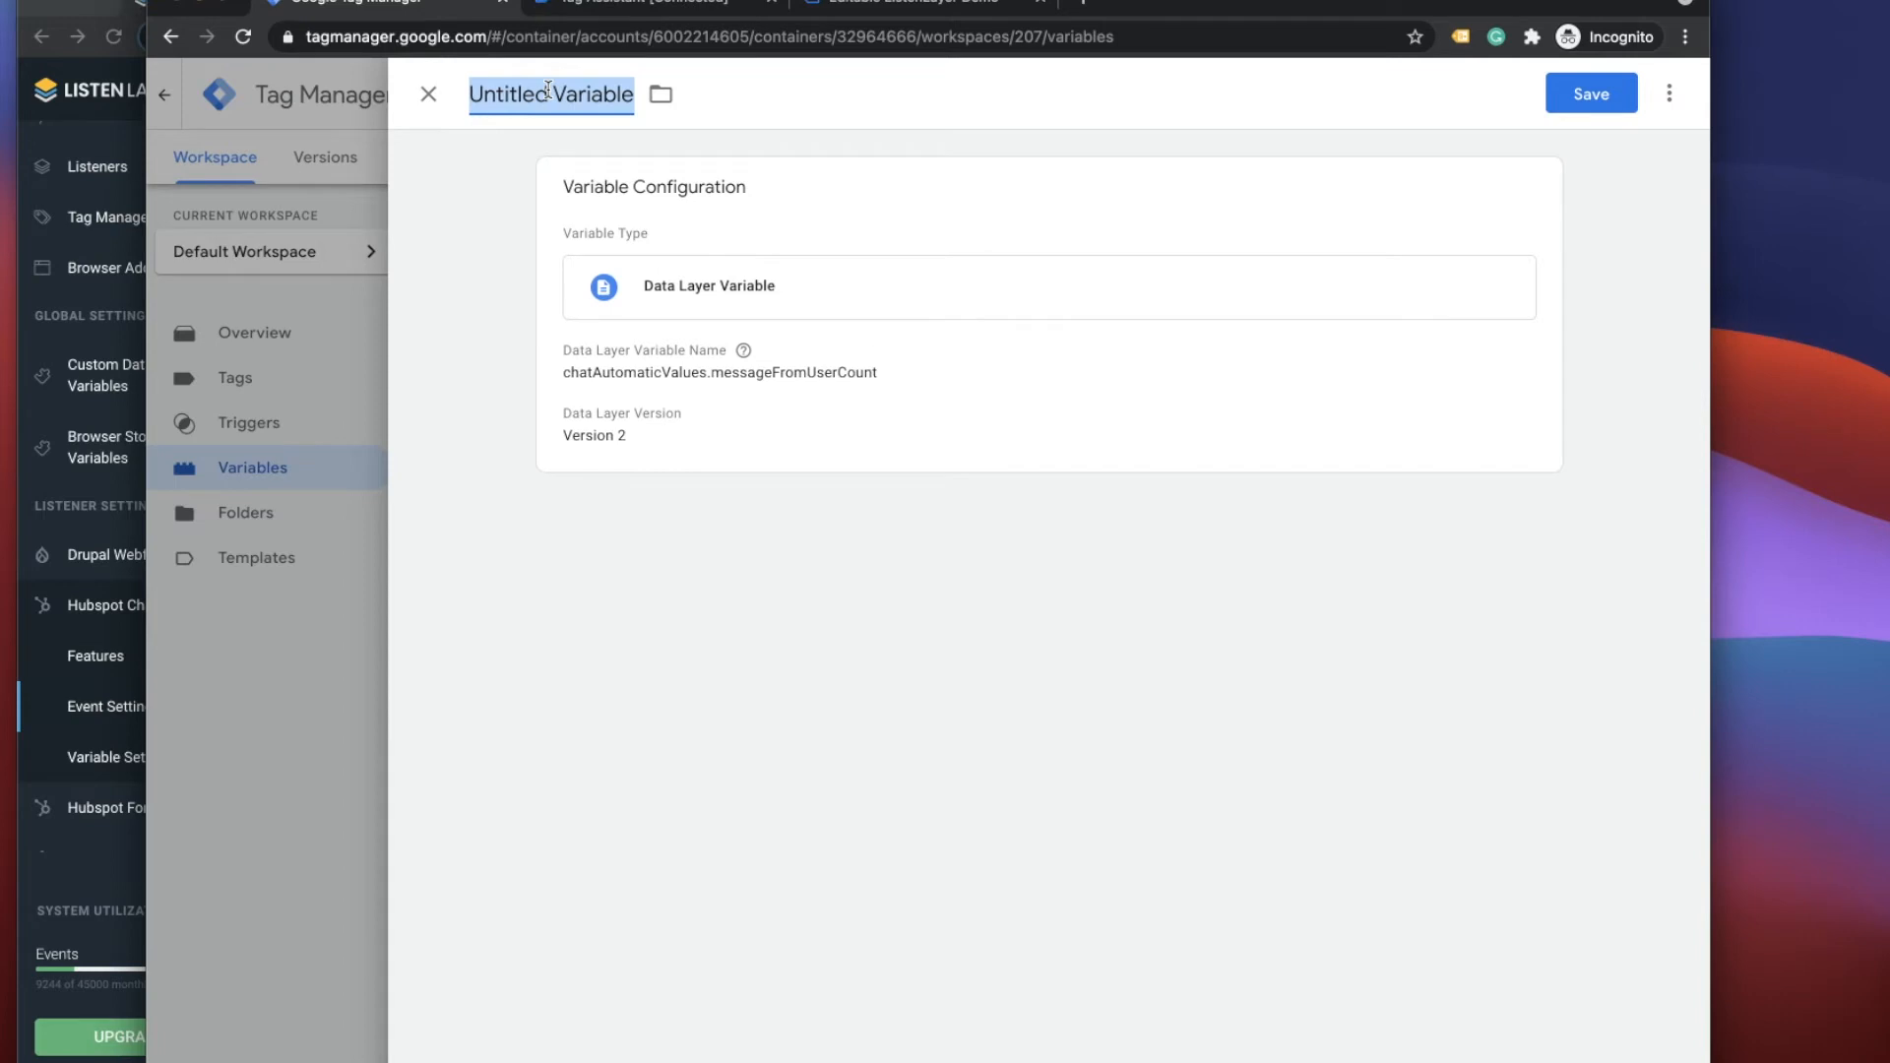
type("M")
key("BackSpace")
type("Mes")
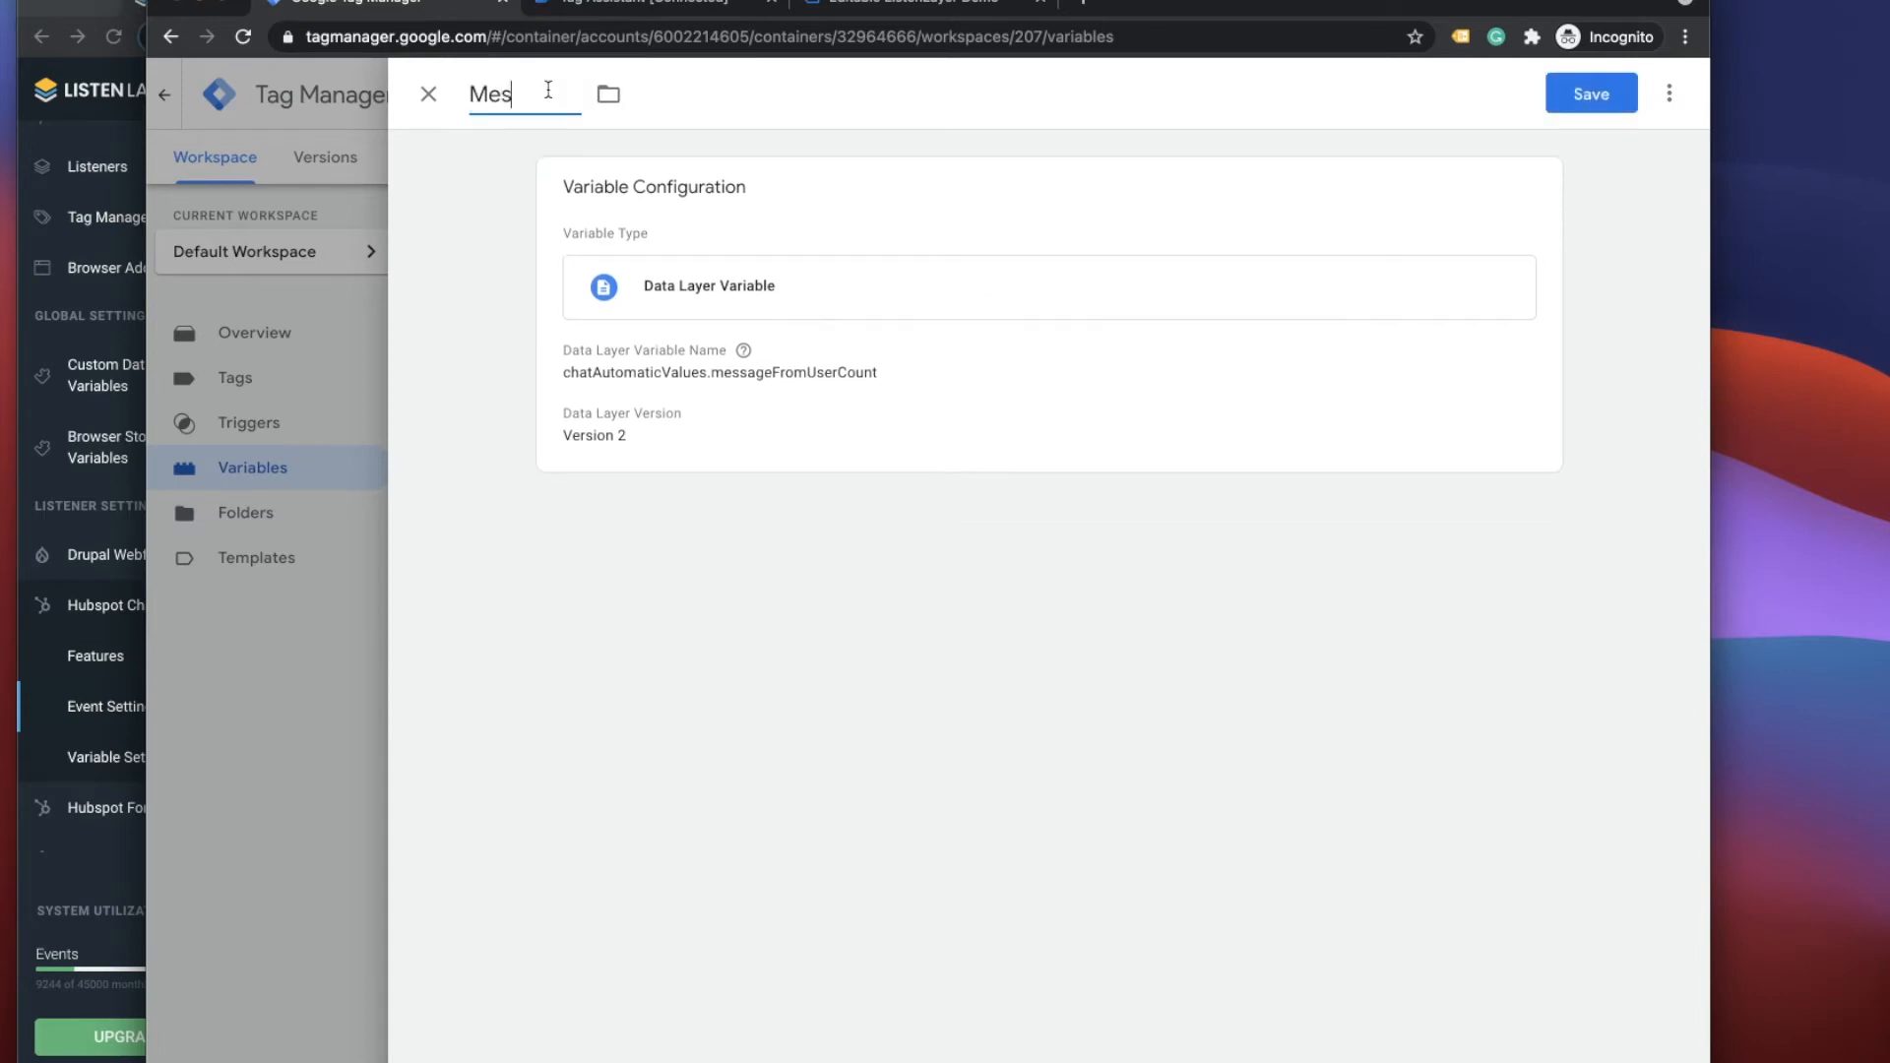
type("sage Count from User")
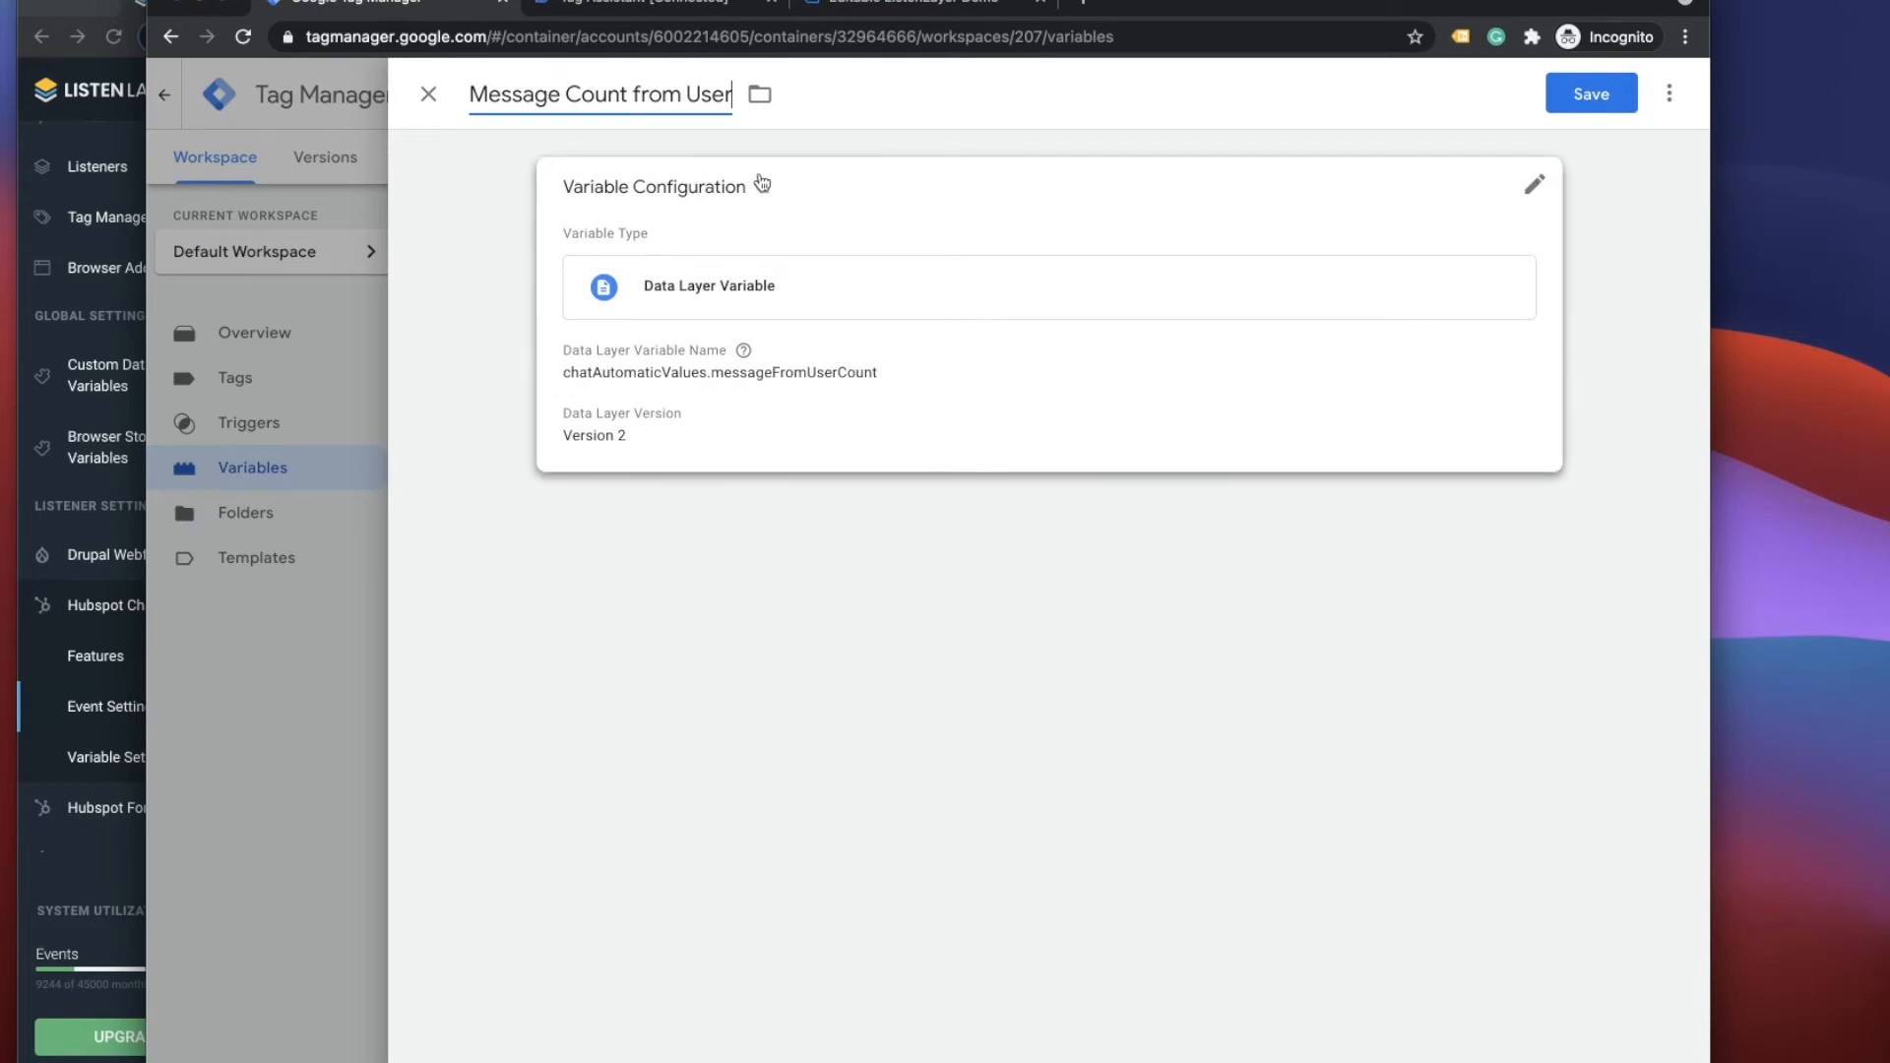
- Save the Message Count from User variable and start a new trigger
left_click(1619, 95)
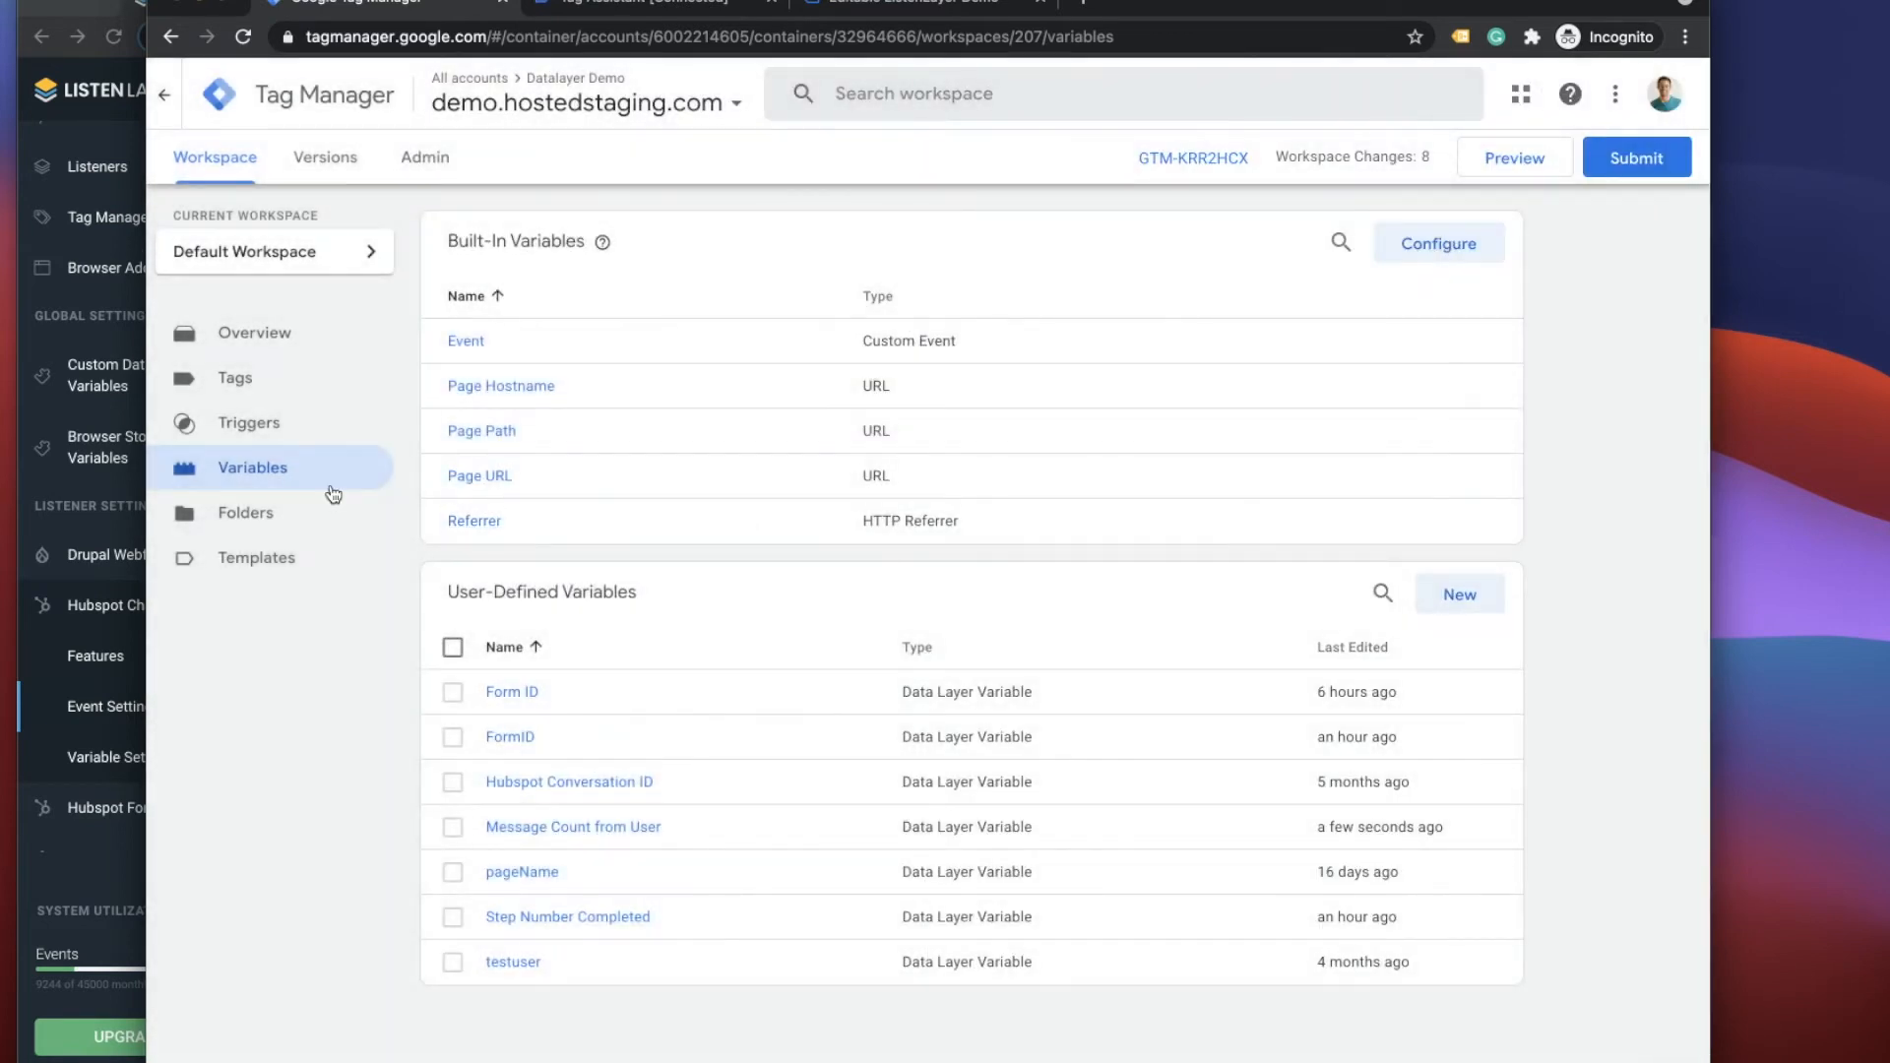
left_click(250, 424)
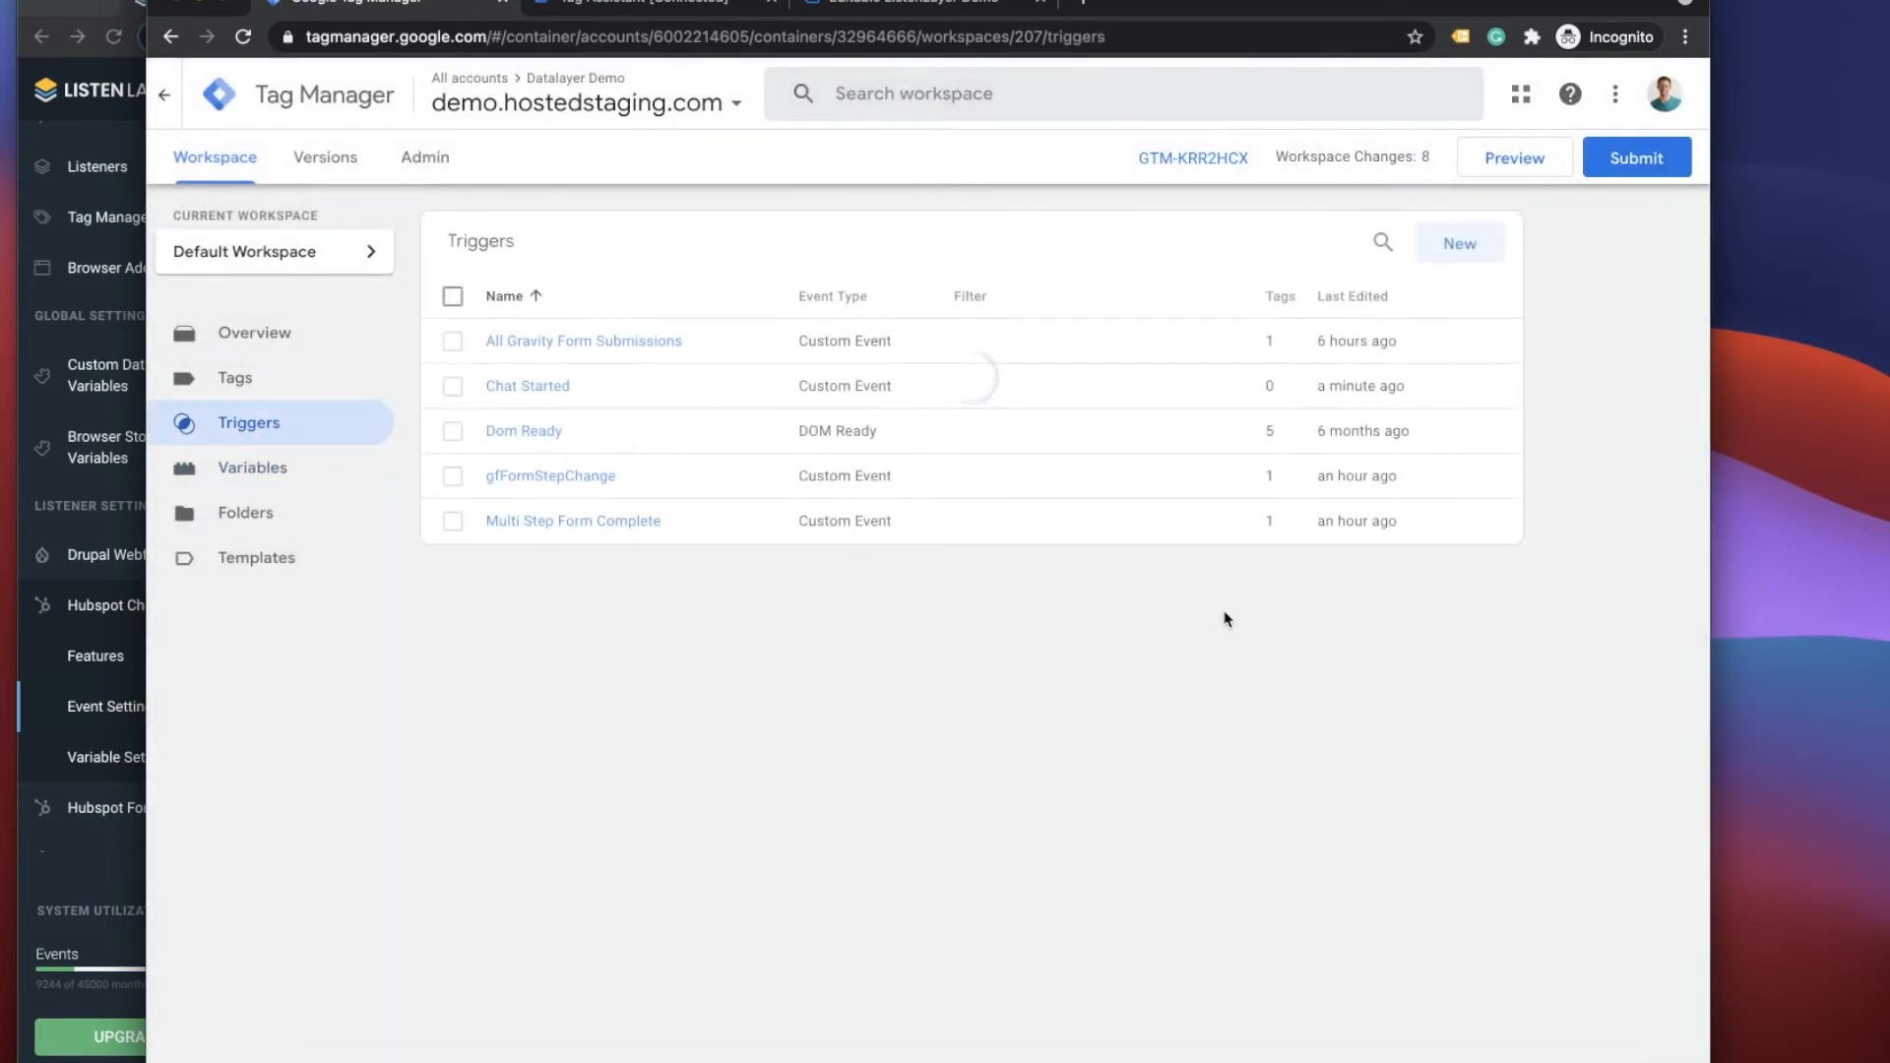
left_click(1460, 245)
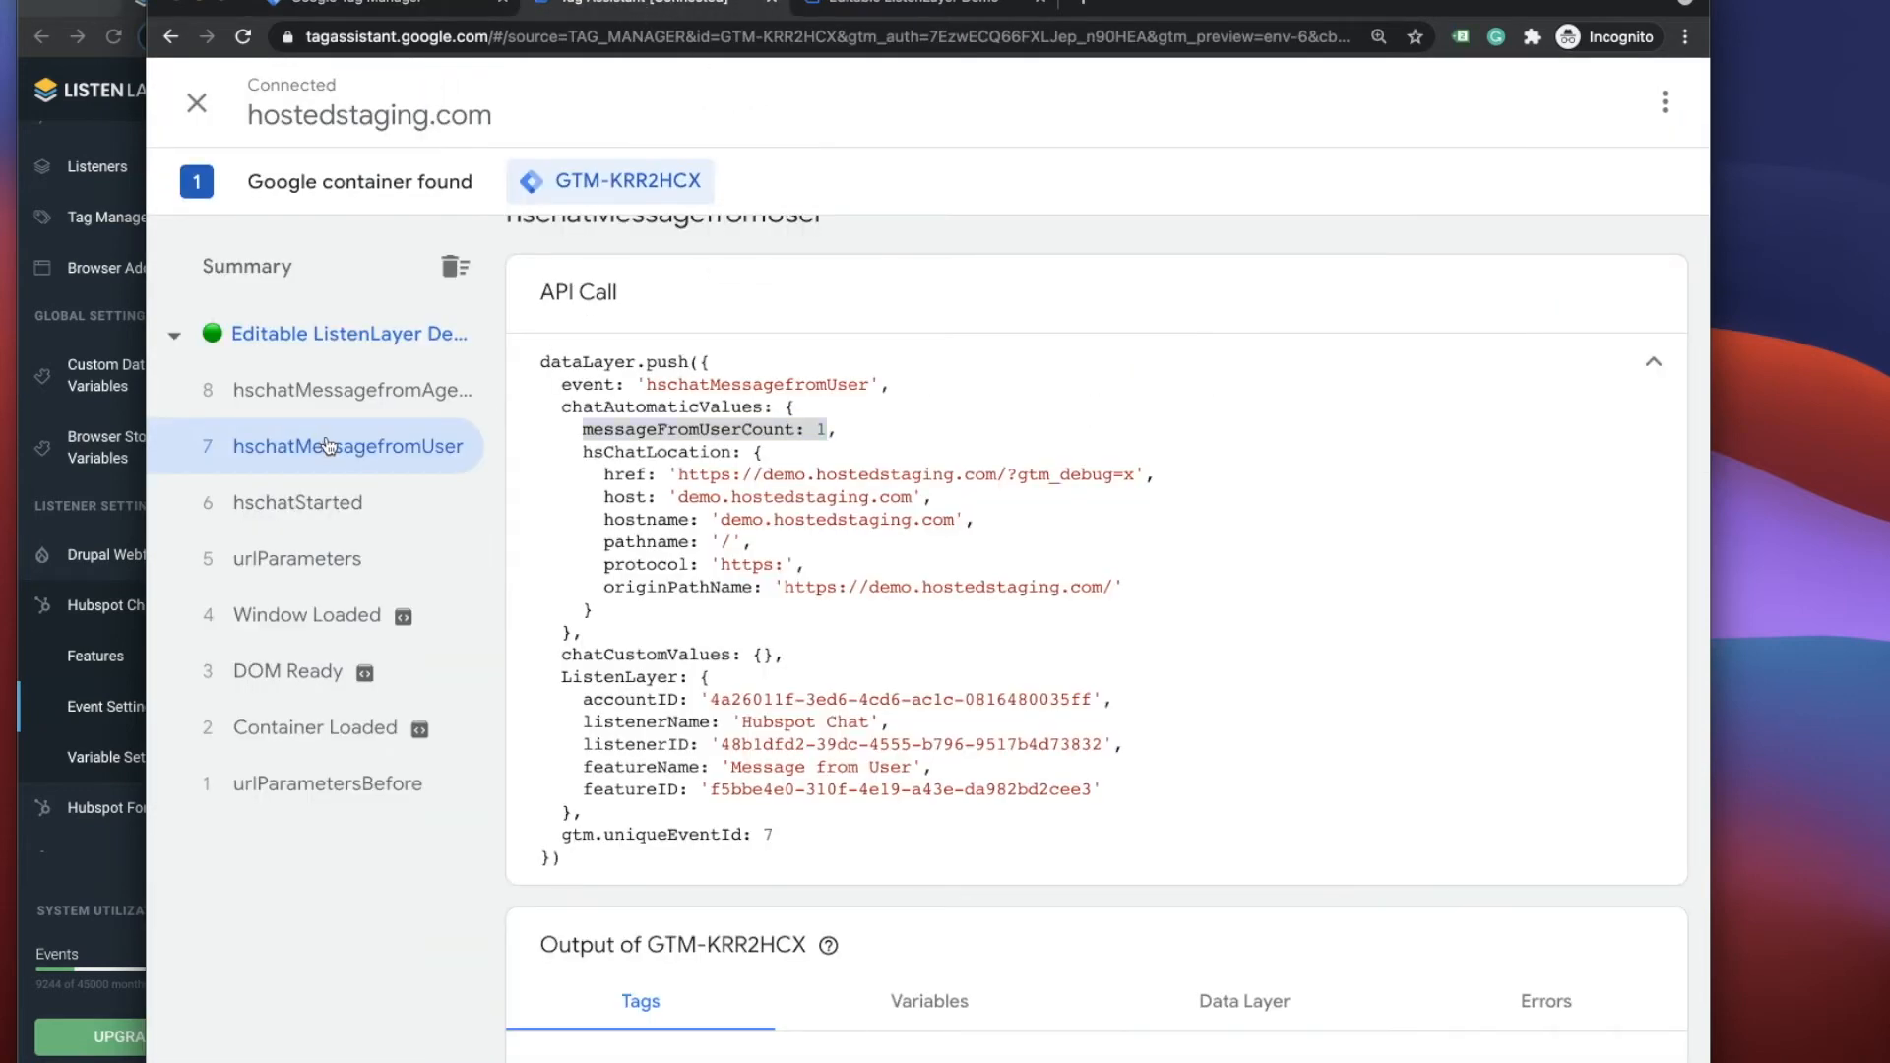
- Copy the event name hschatMessagefromUser from Tag Assistant and use it as the event name of a Custom Event trigger in Tag Manager
left_click_drag(645, 384, 872, 385)
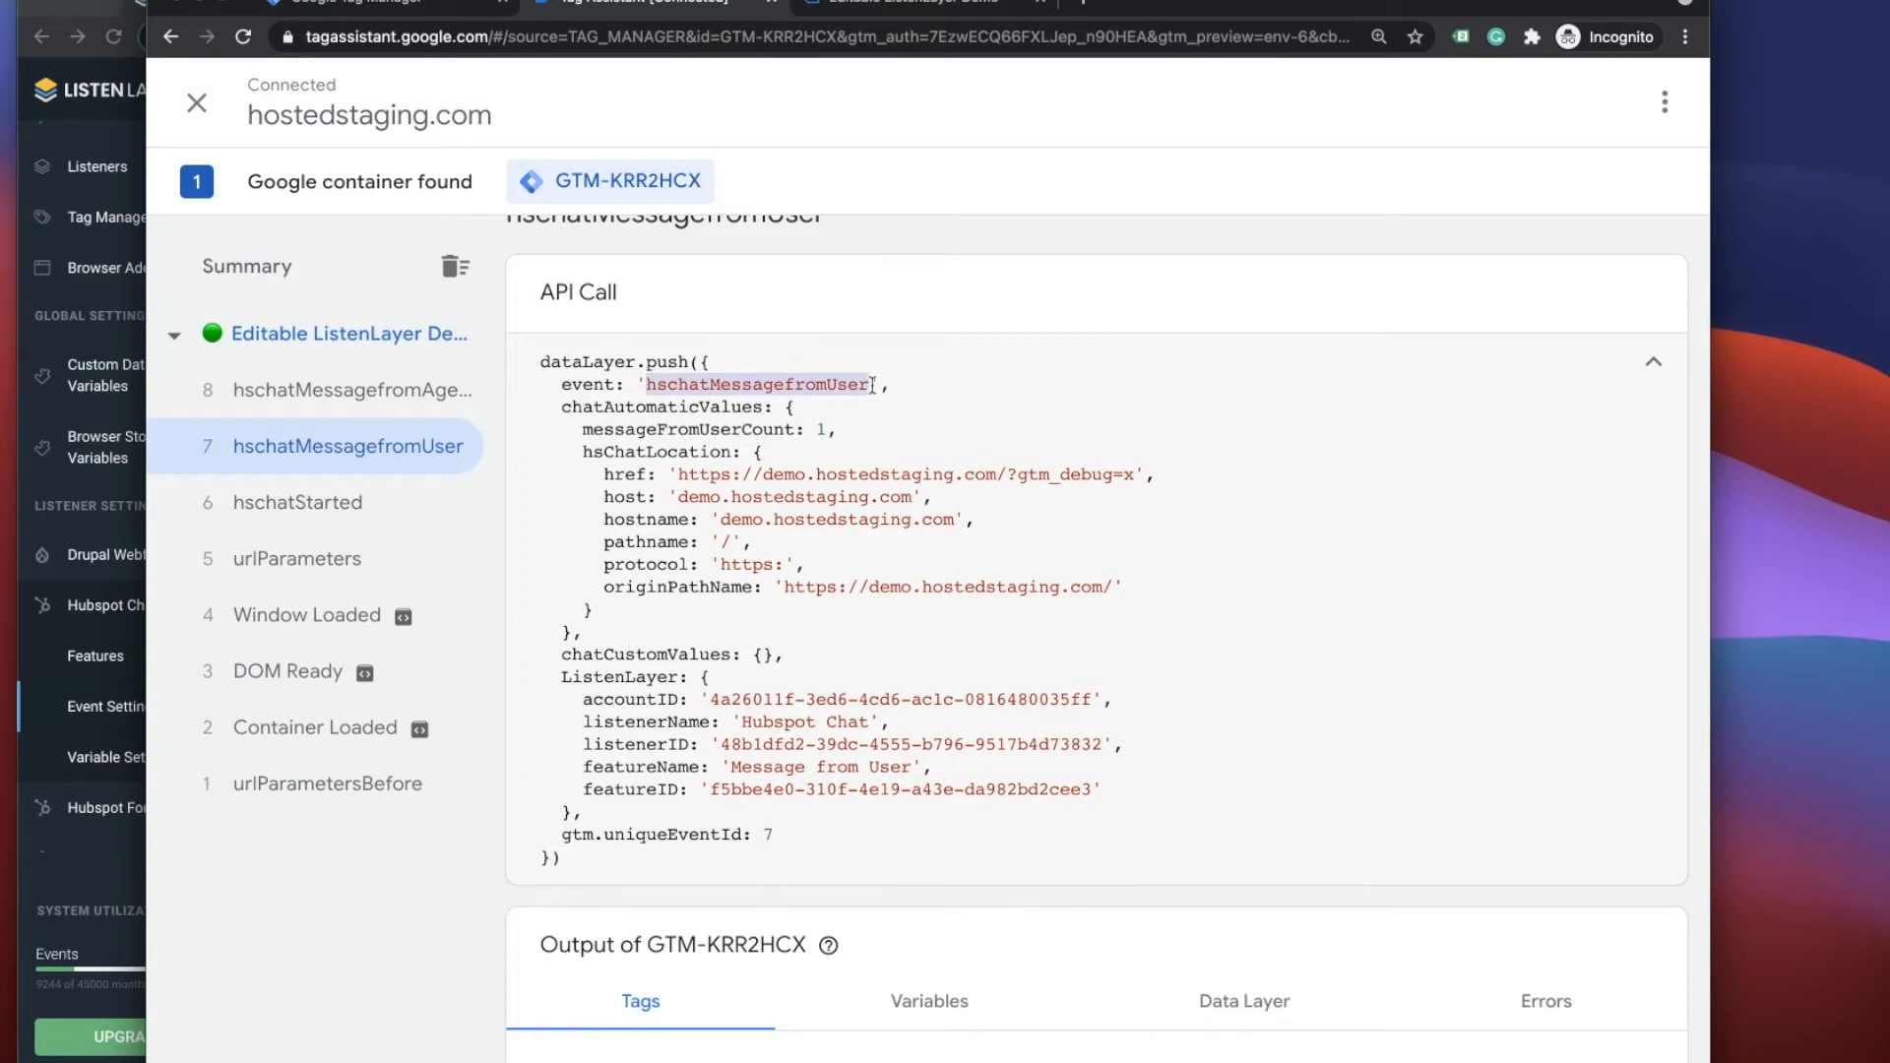
right_click(816, 384)
left_click(841, 428)
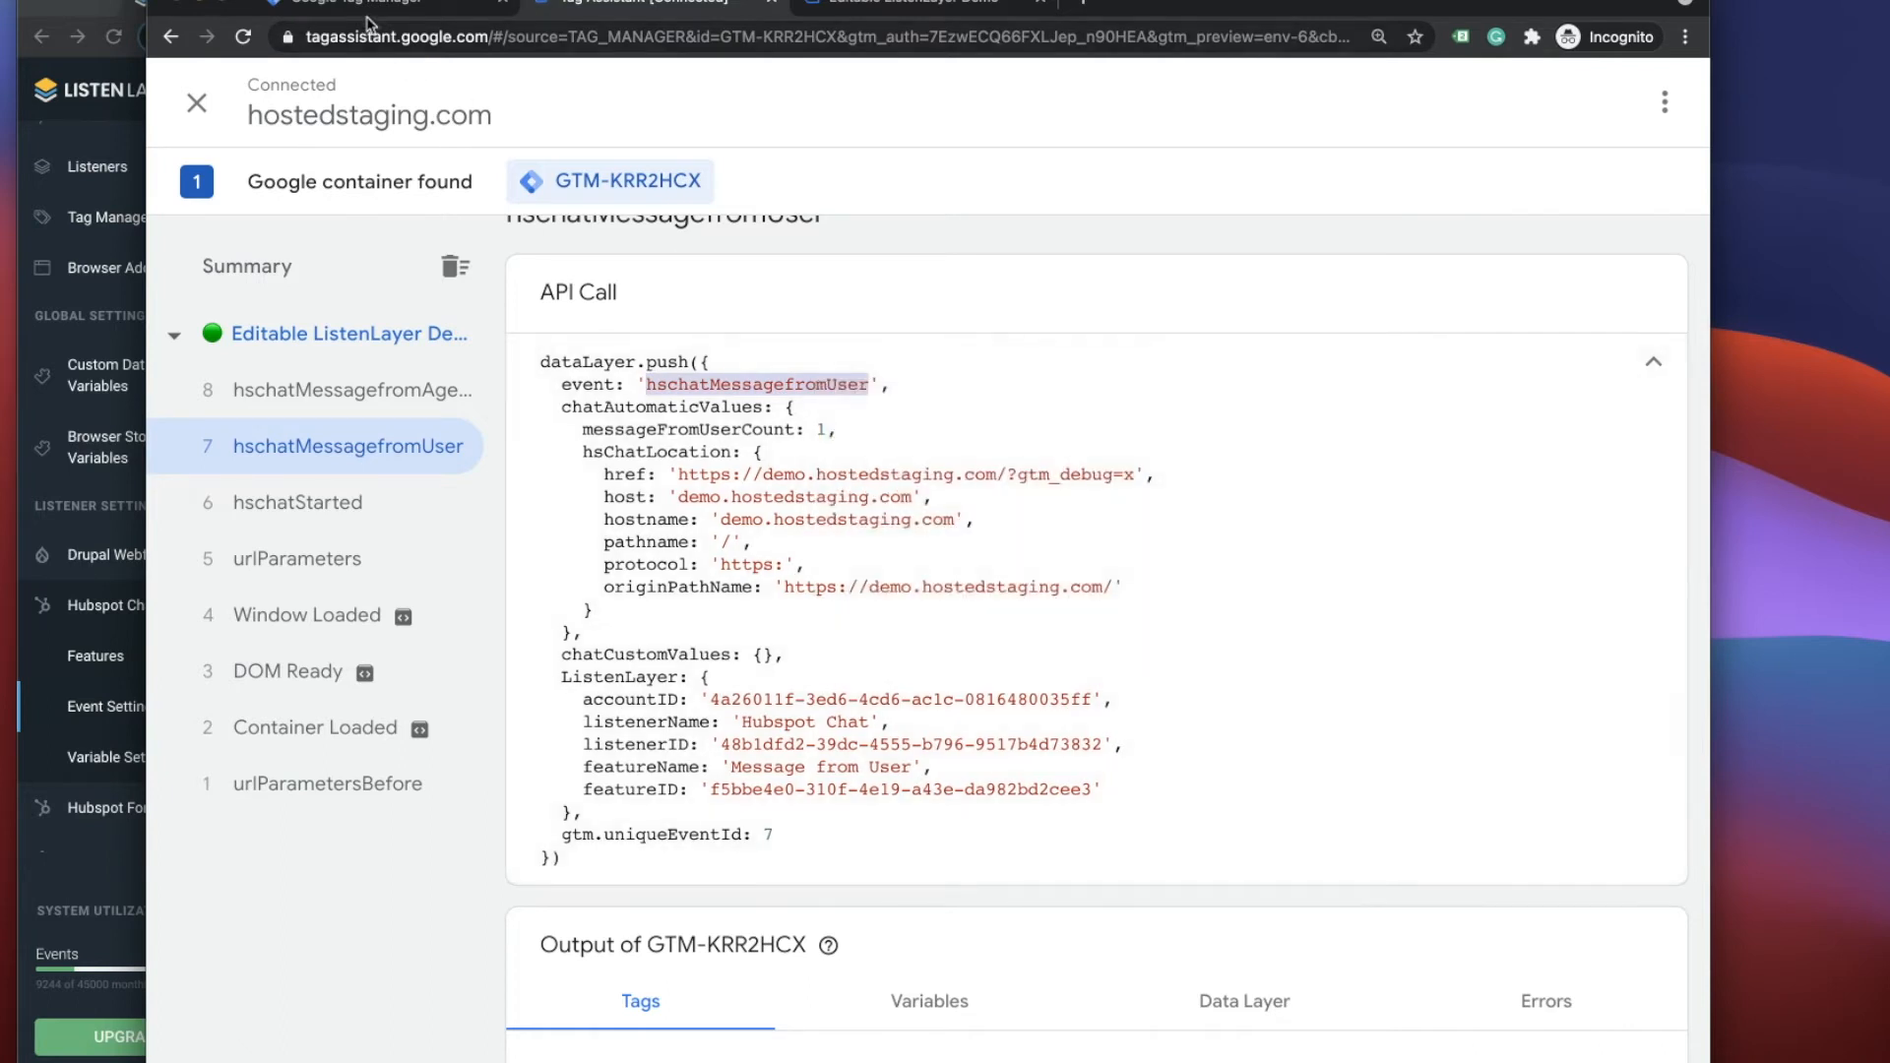
left_click(377, 7)
left_click(729, 299)
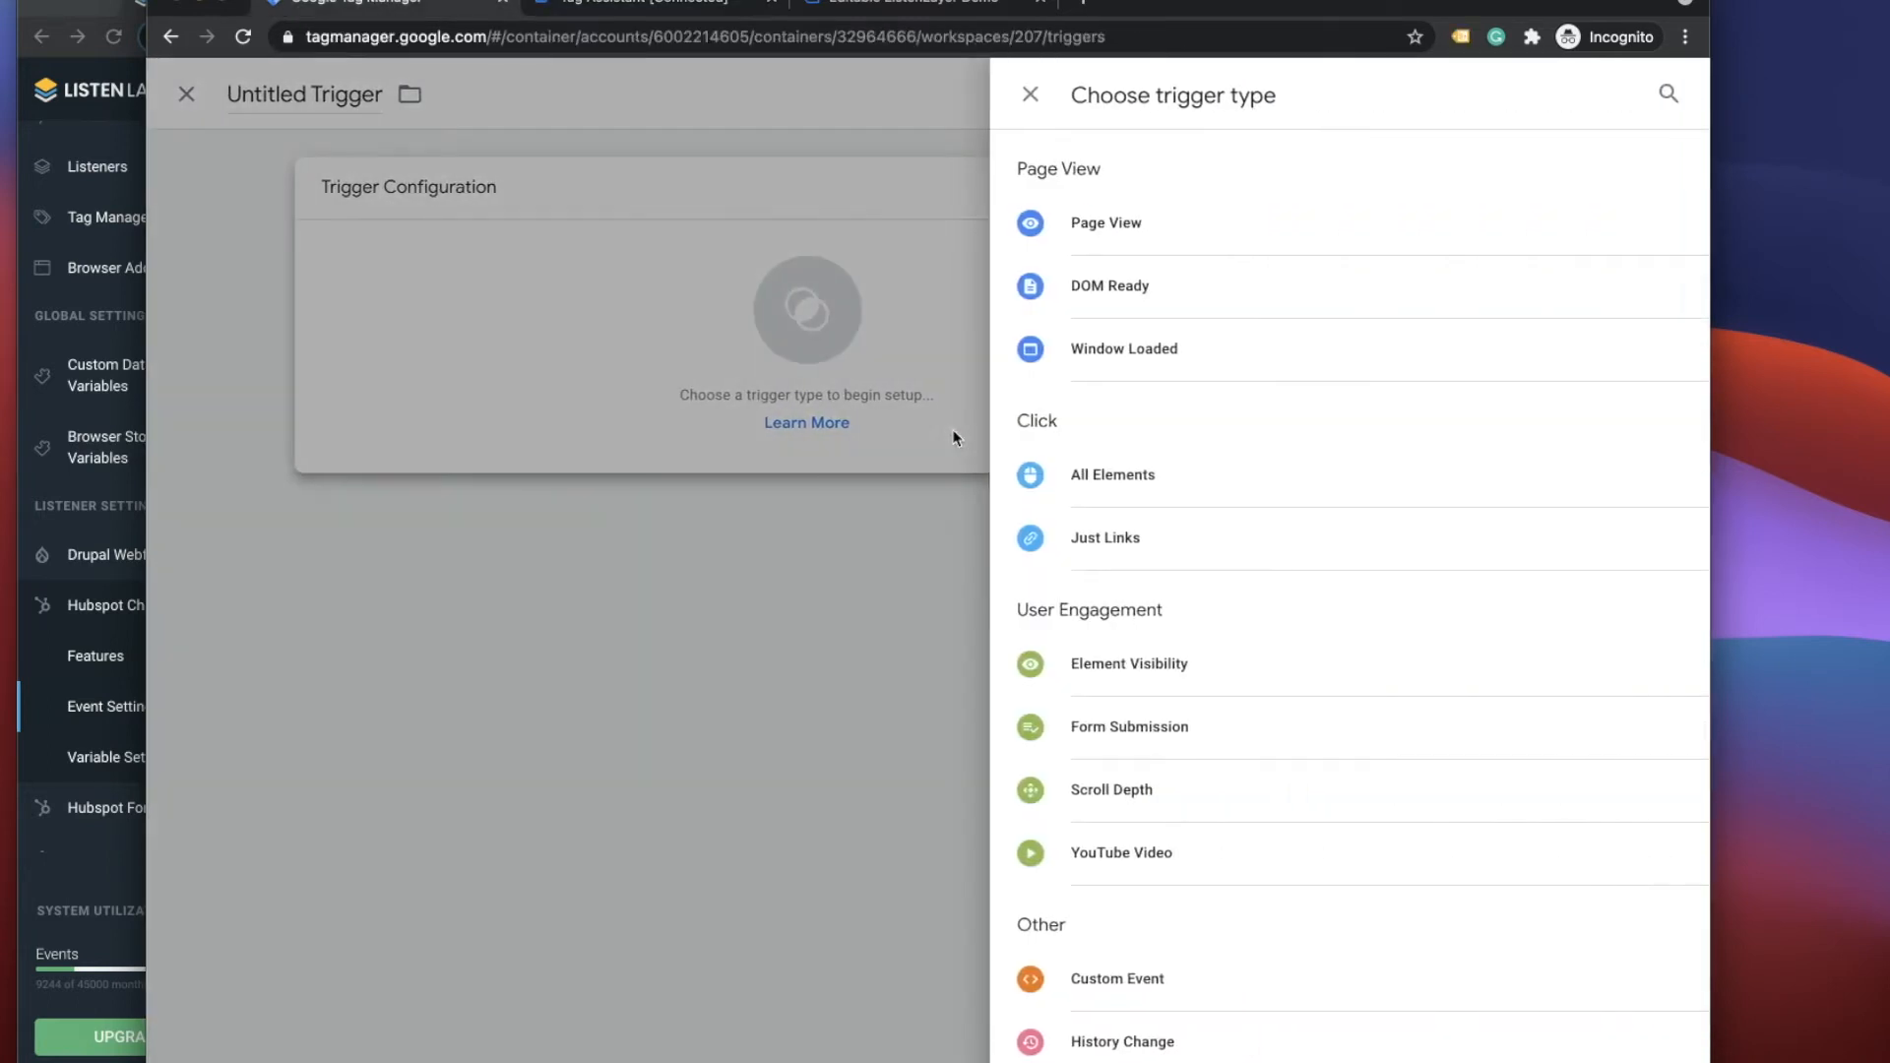
left_click(1092, 982)
left_click(645, 414)
right_click(645, 414)
left_click(689, 579)
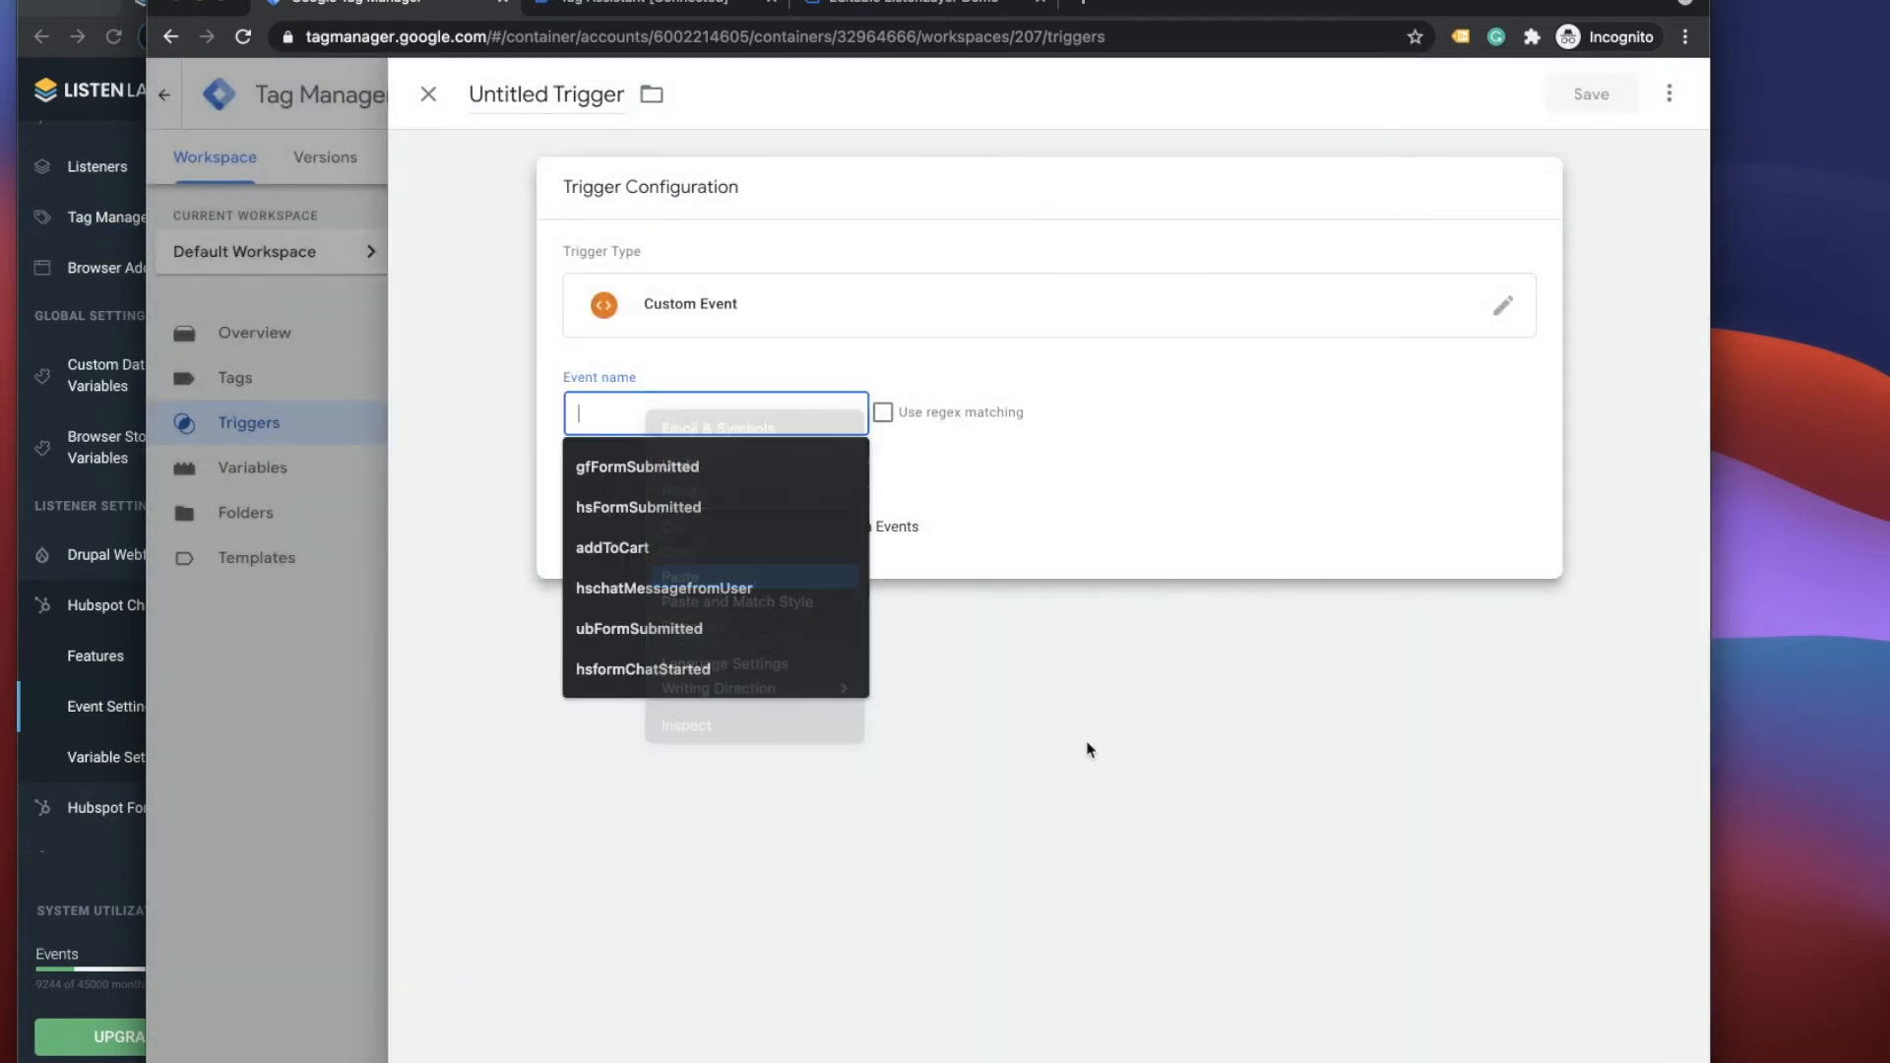
- Title the new trigger "High Quality Chat"
left_click(599, 96)
key("super+a")
type("High Quality Chat")
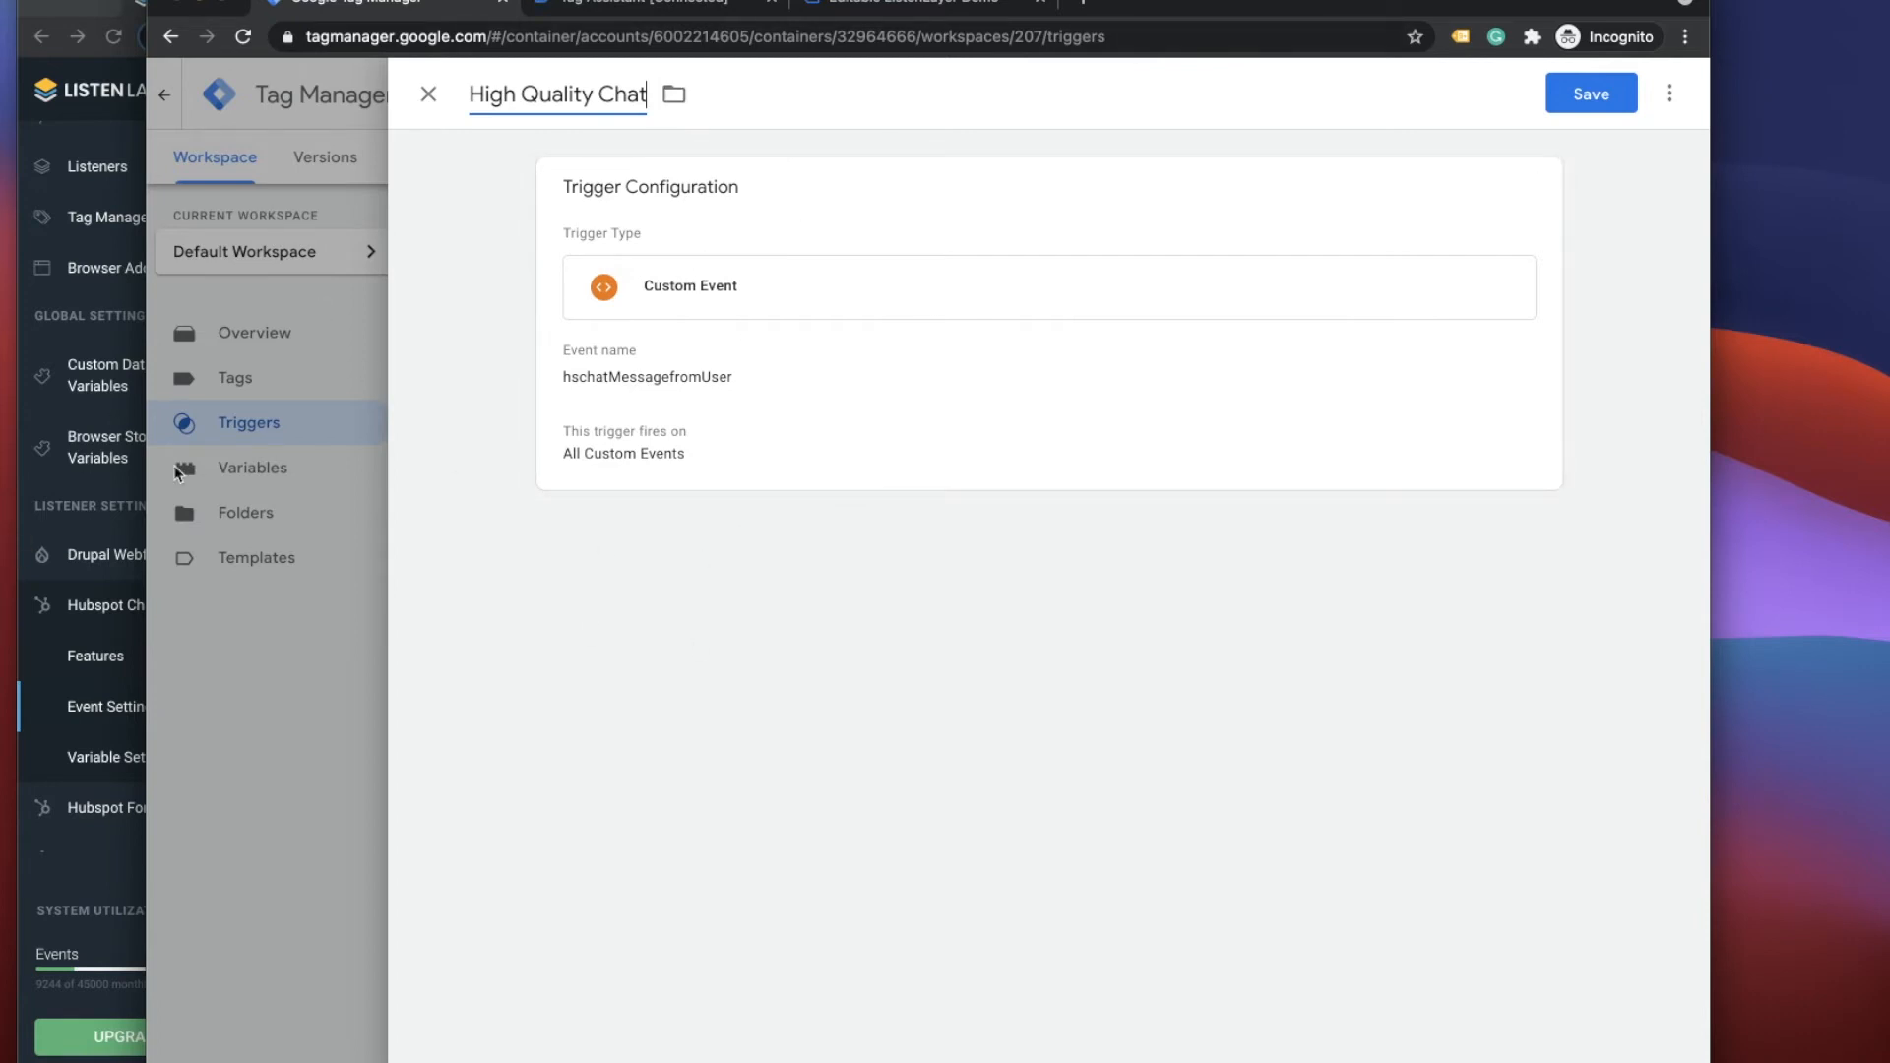
- Examine chatCustomValues in the hschatMessagefromUser event in Tag Assistant and return to the trigger in Tag Manager
left_click(597, 10)
left_click_drag(784, 655, 526, 651)
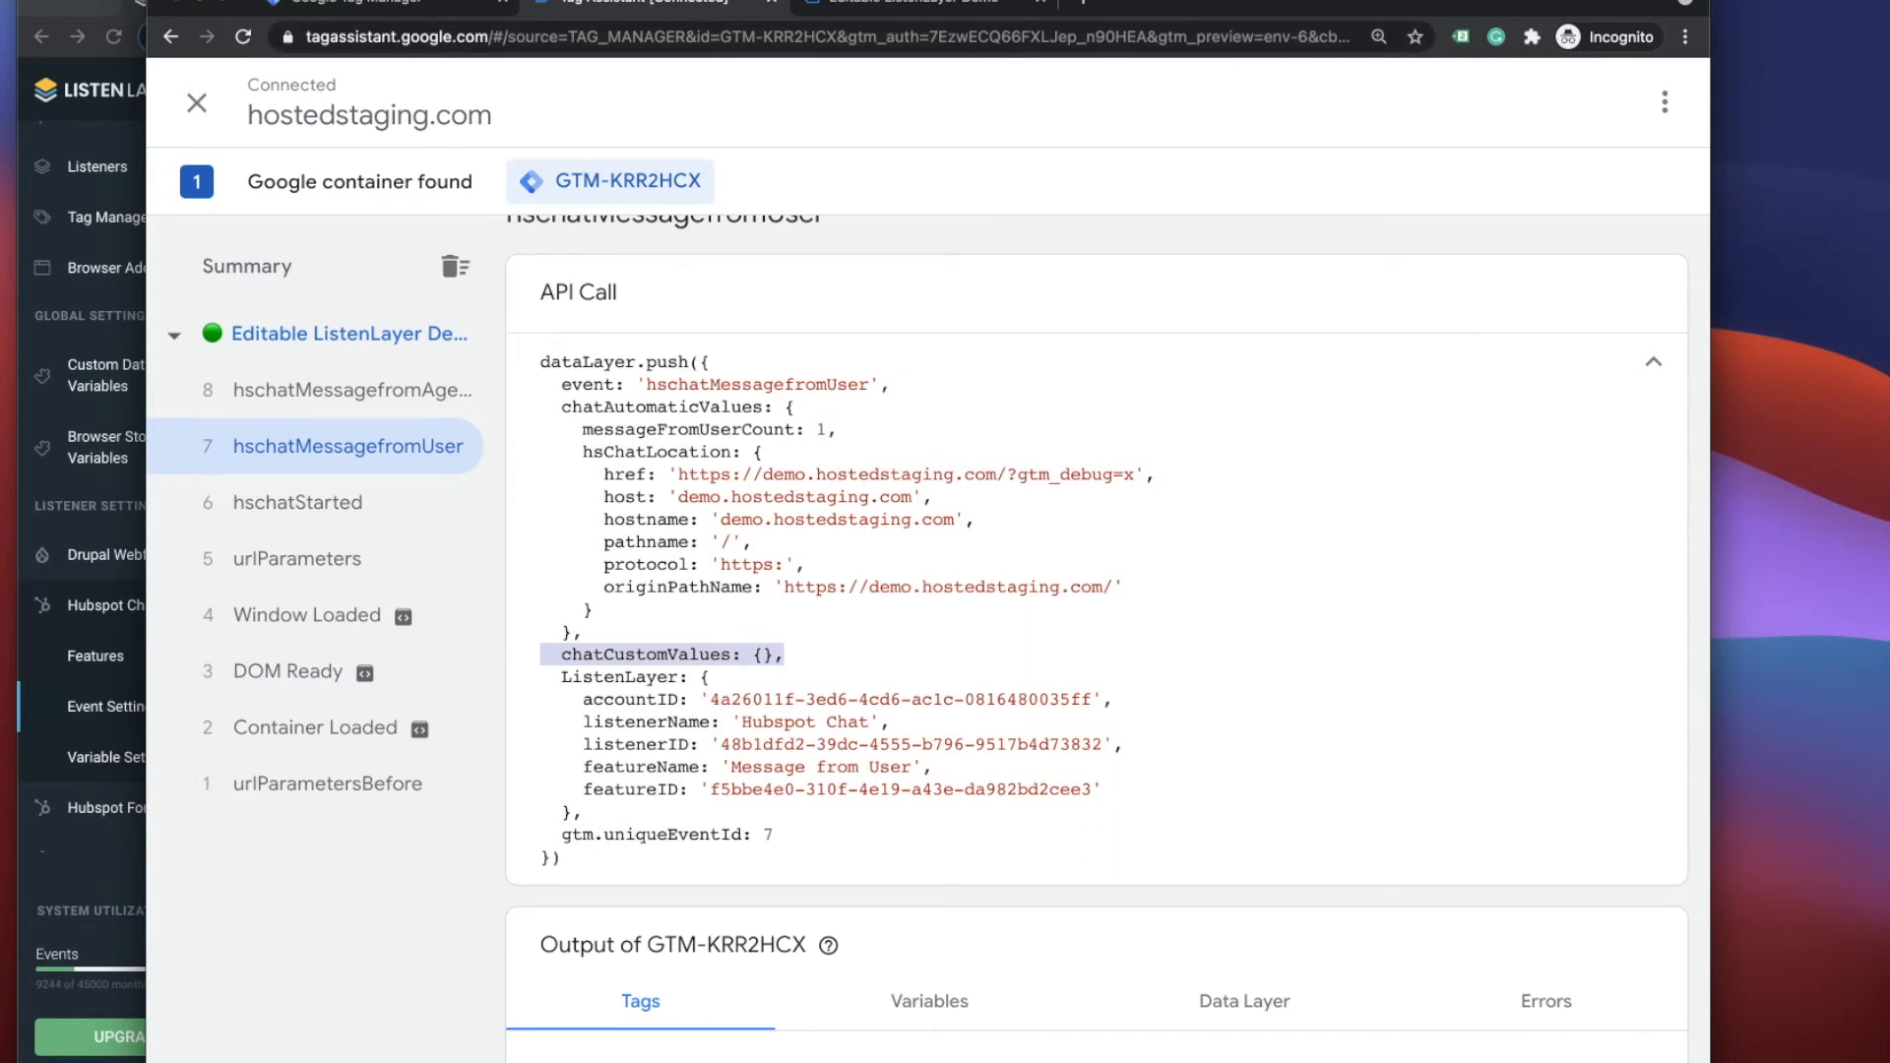
left_click(384, 8)
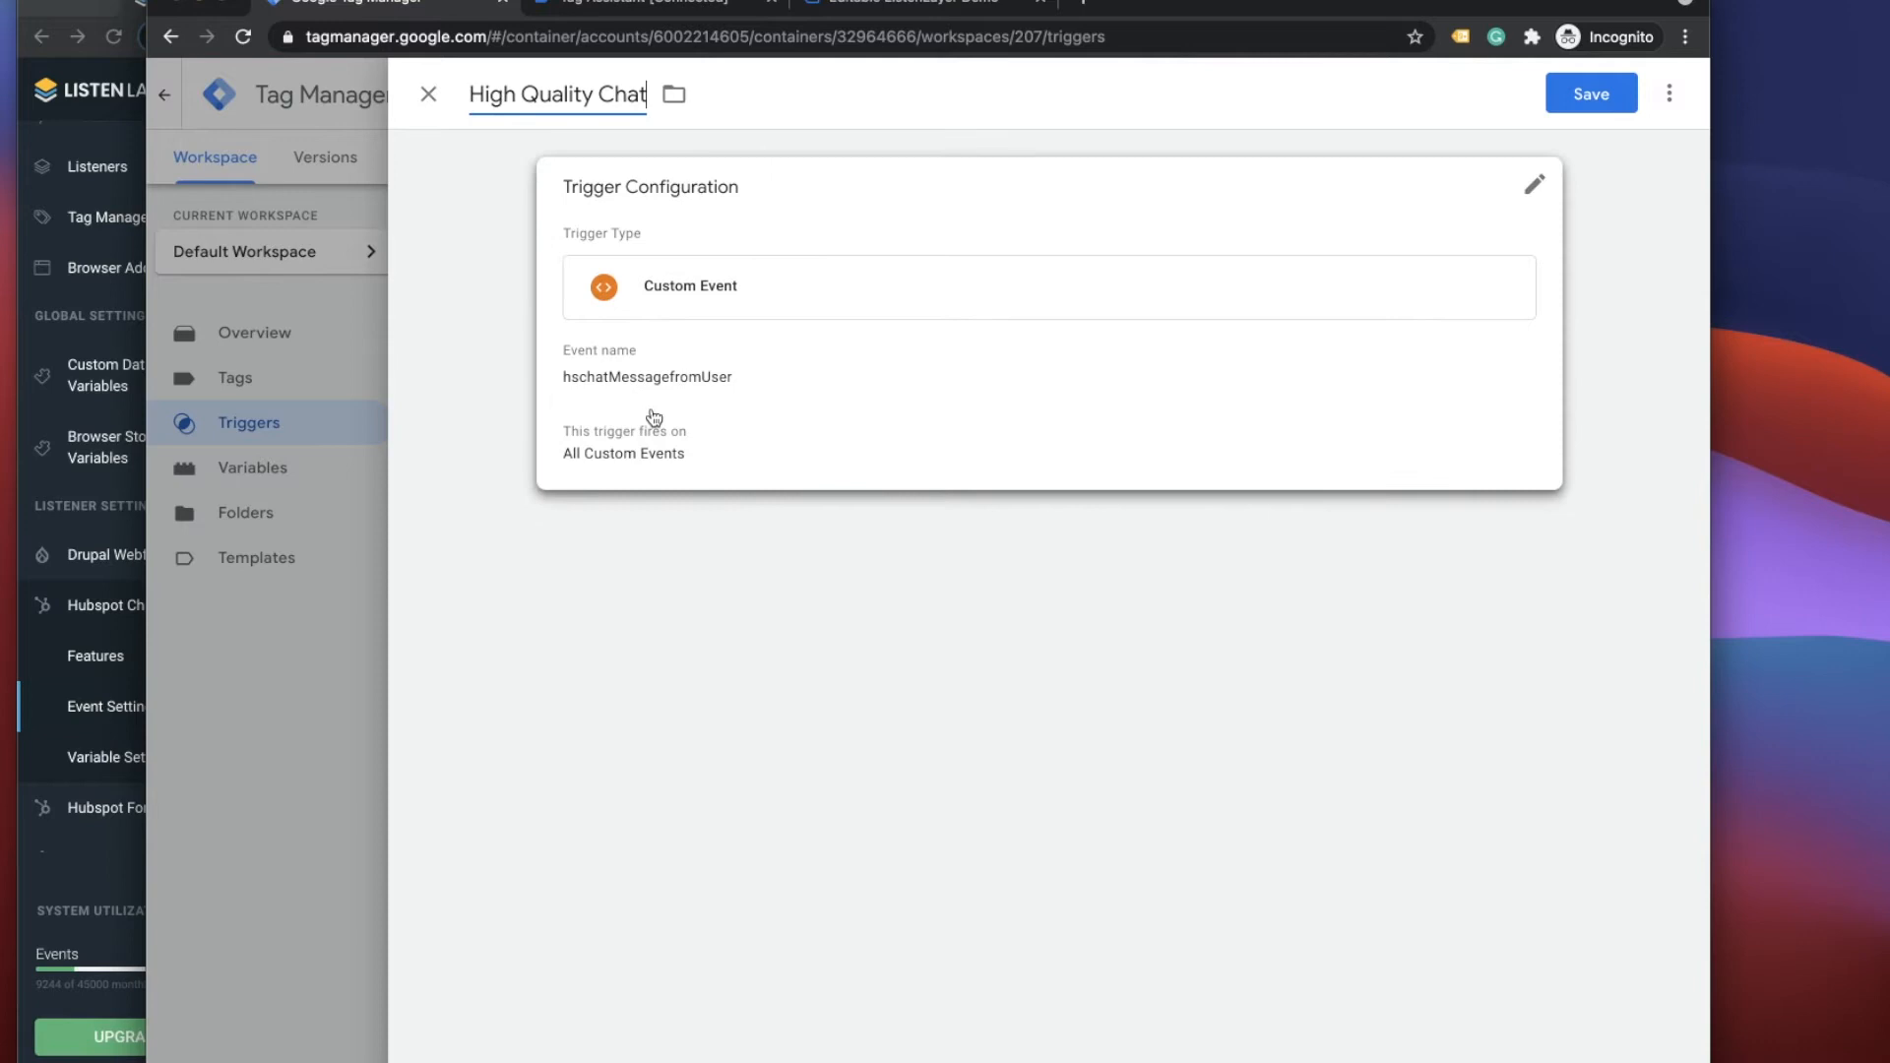
- Restrict the High Quality Chat trigger to some custom events where Message Count from User equals 3, and save it
left_click(674, 440)
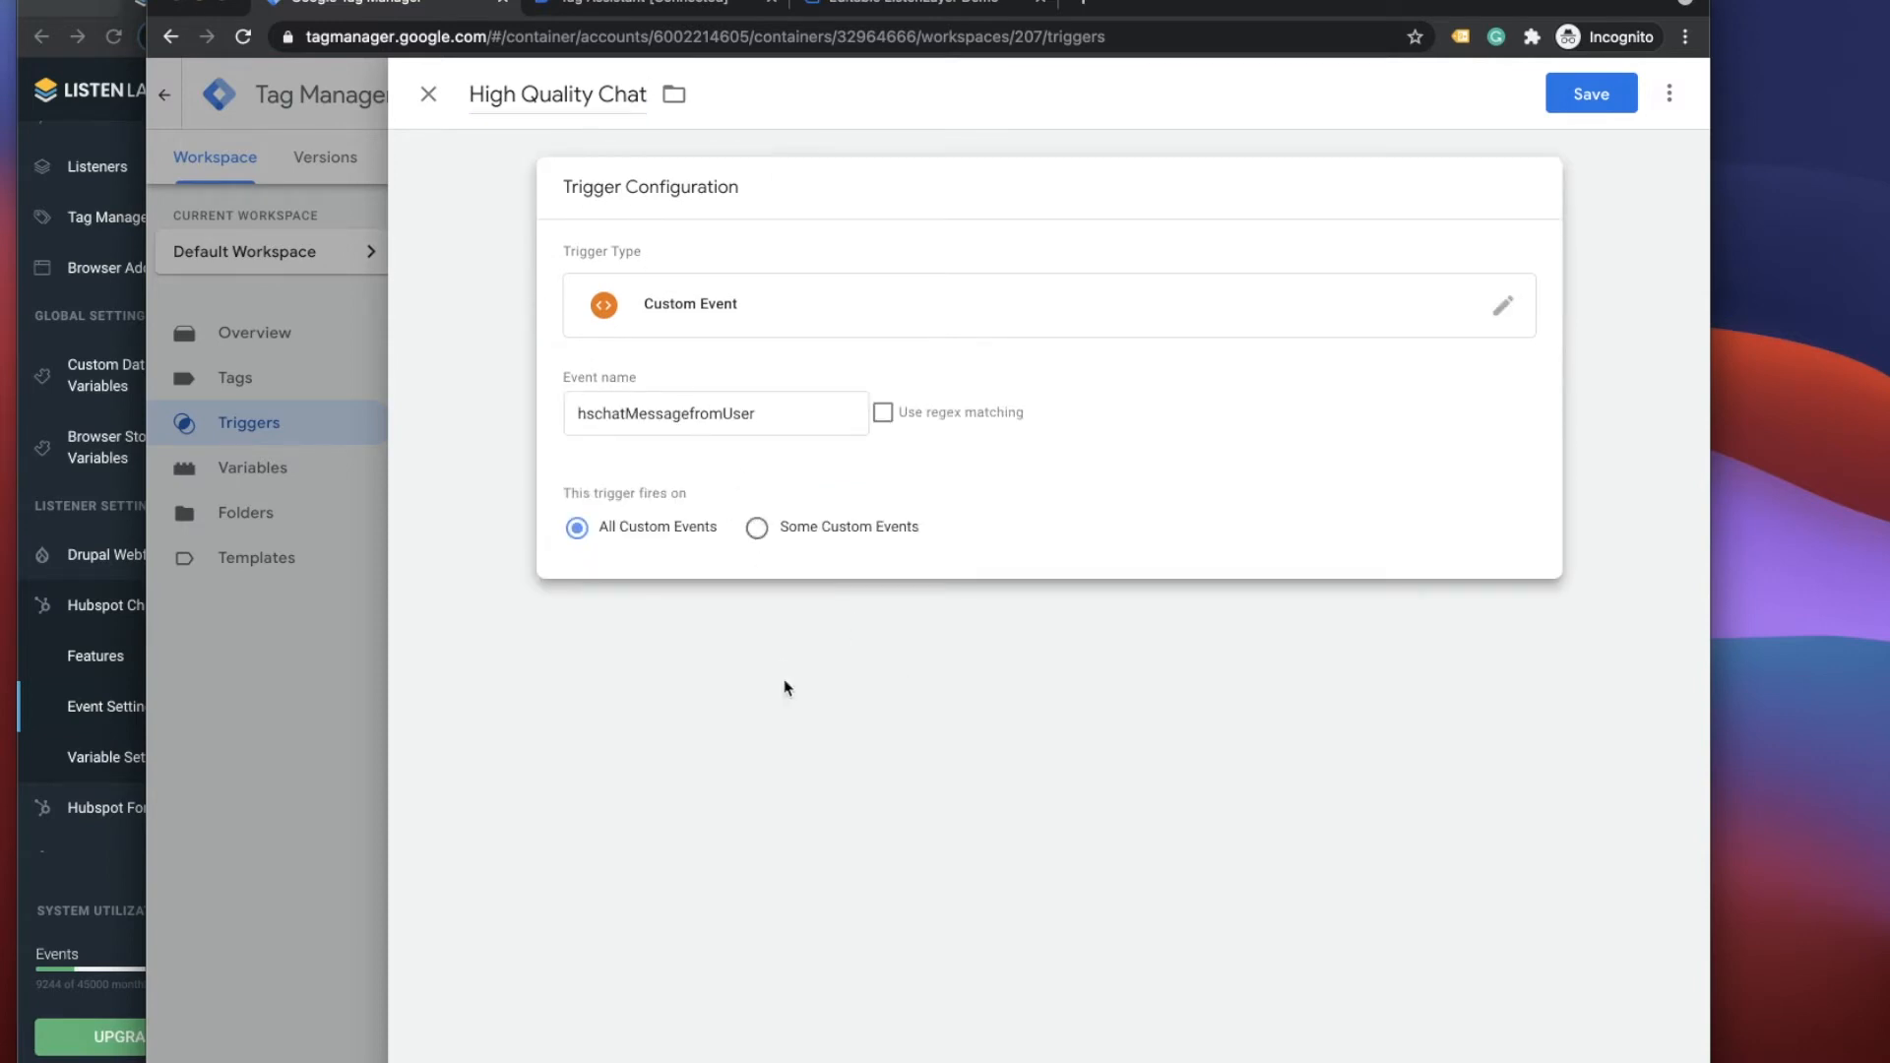
left_click(756, 528)
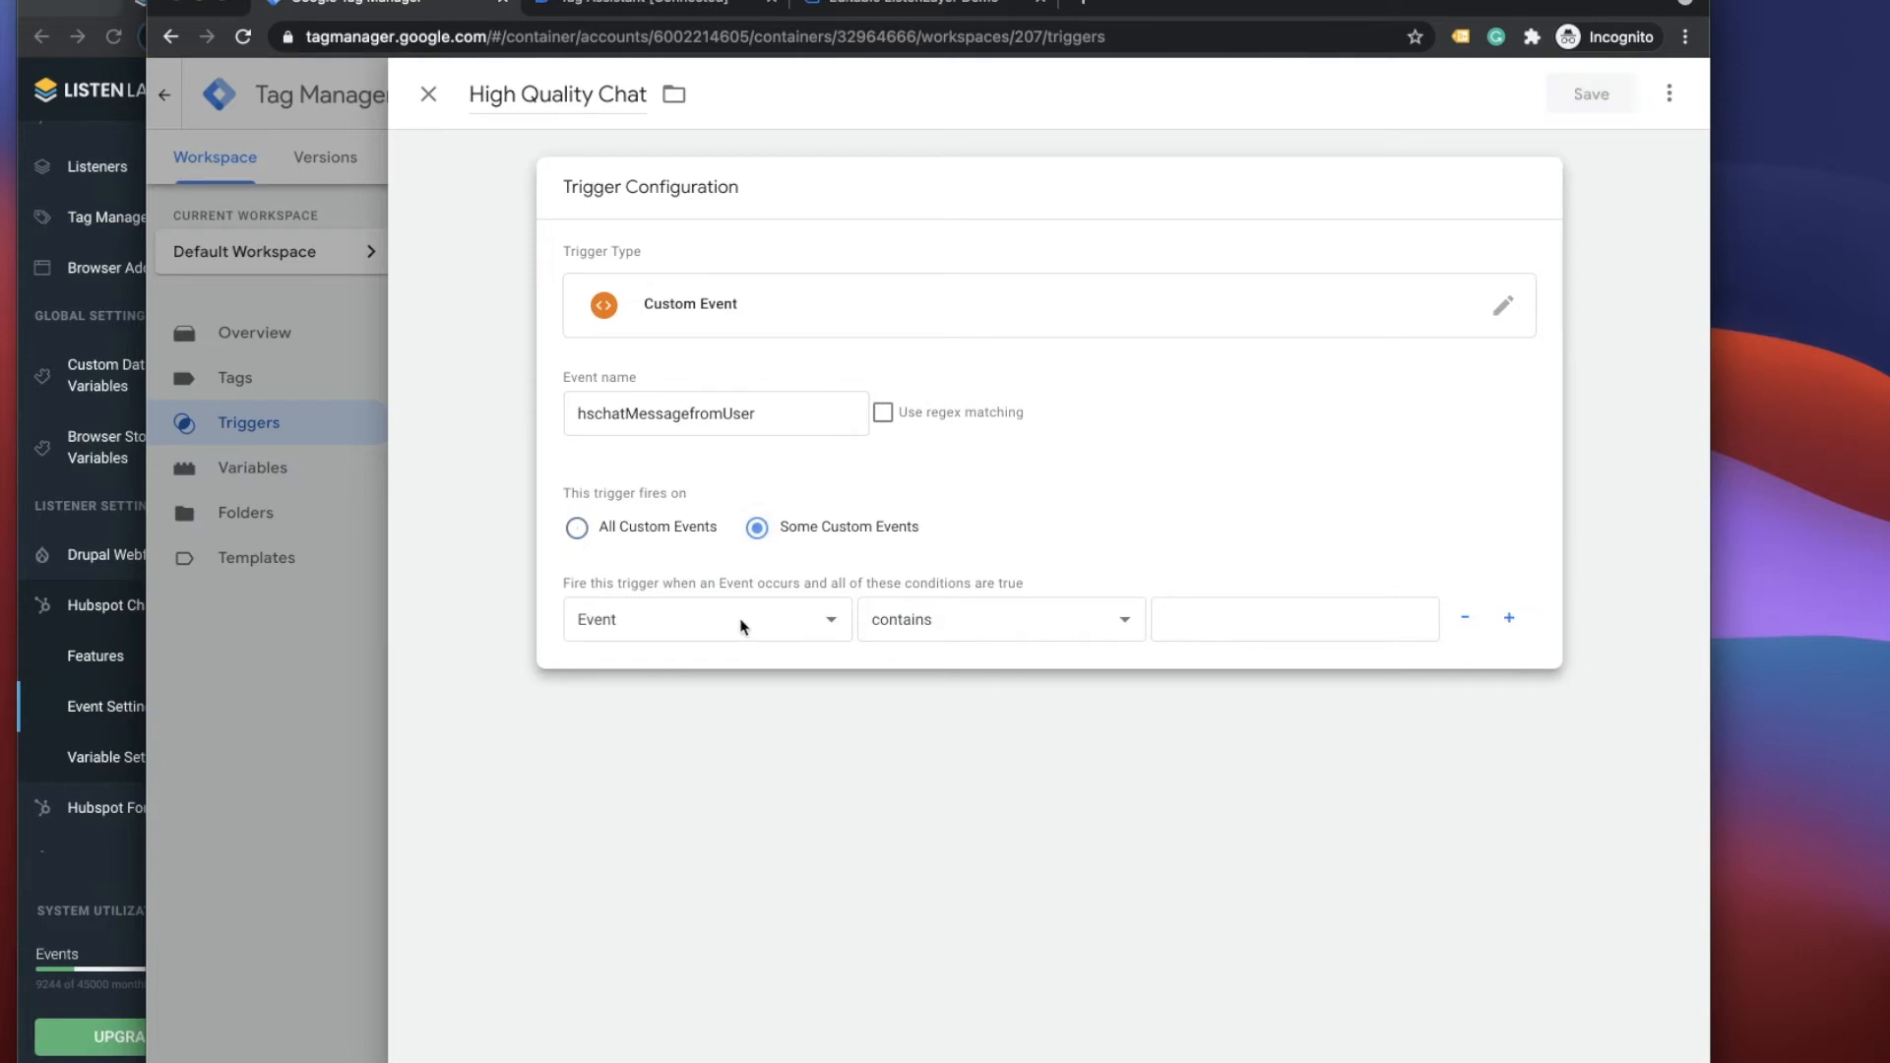
left_click(742, 624)
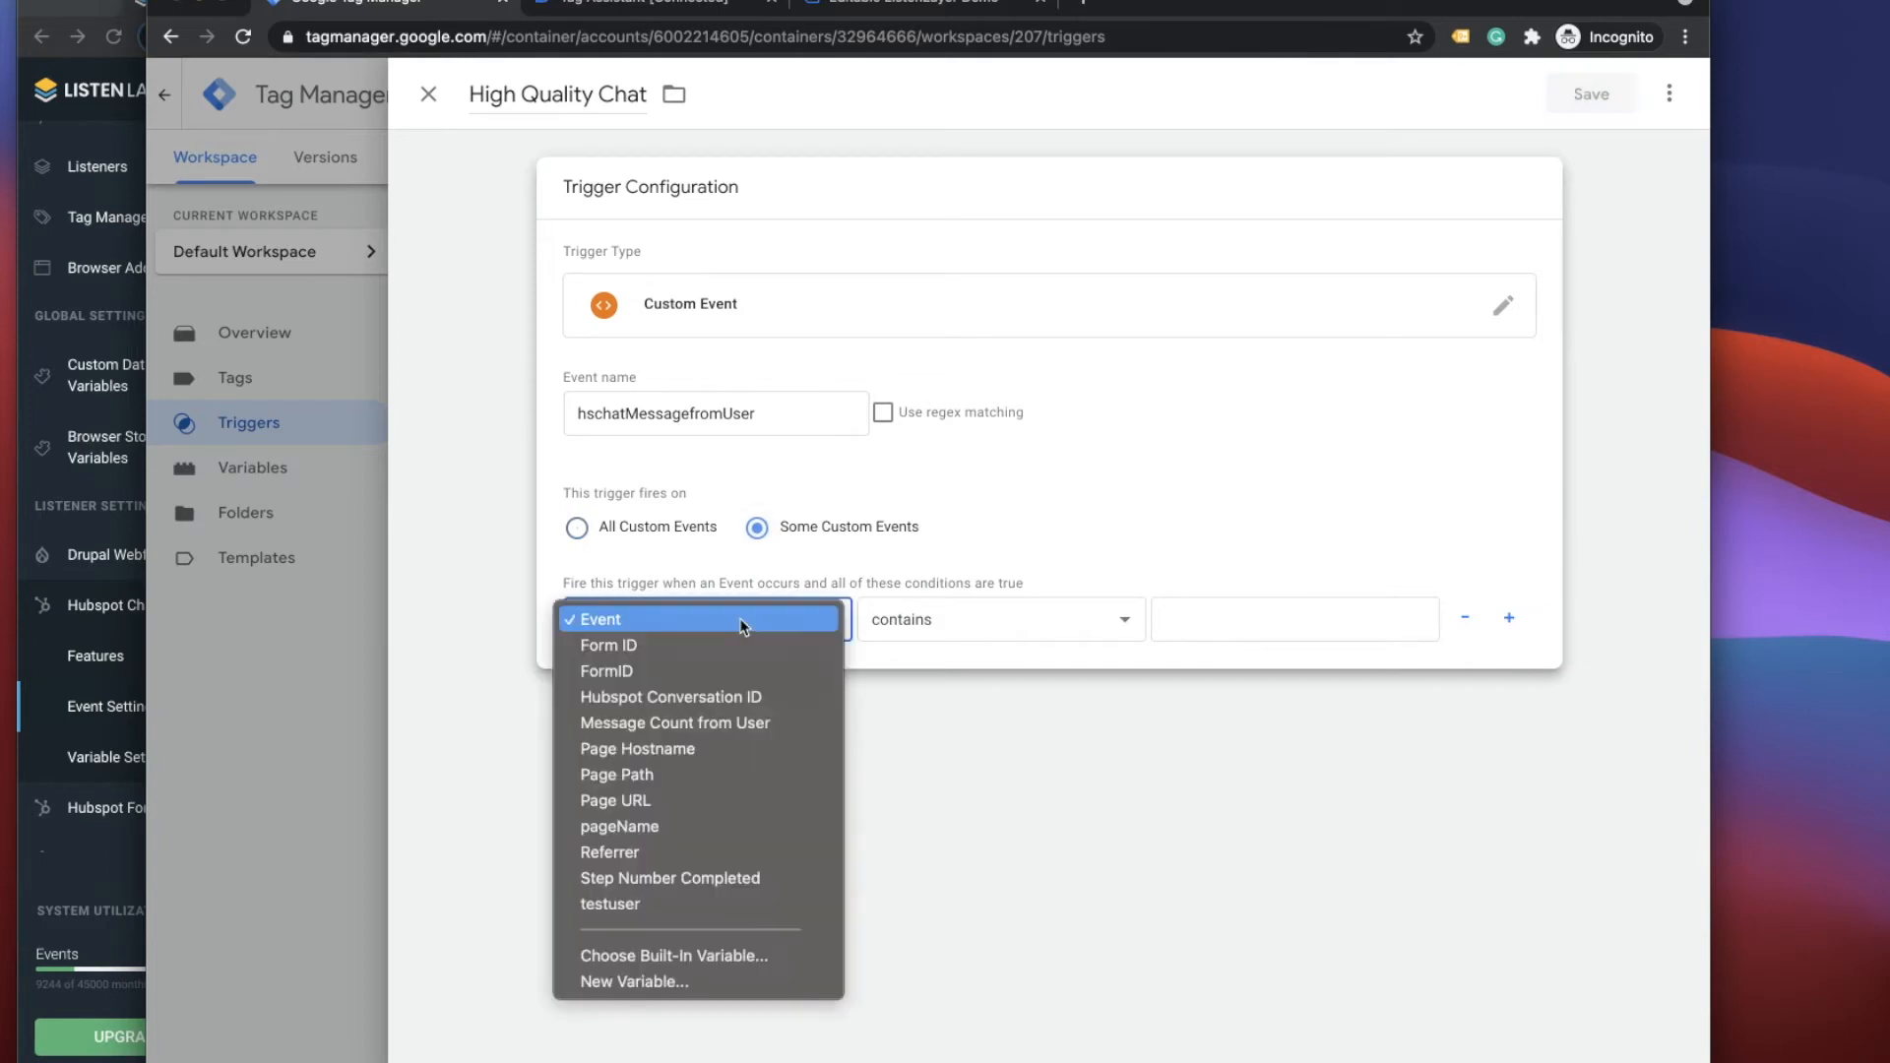
left_click(741, 729)
left_click(935, 625)
left_click(1235, 627)
left_click(1230, 619)
type("3")
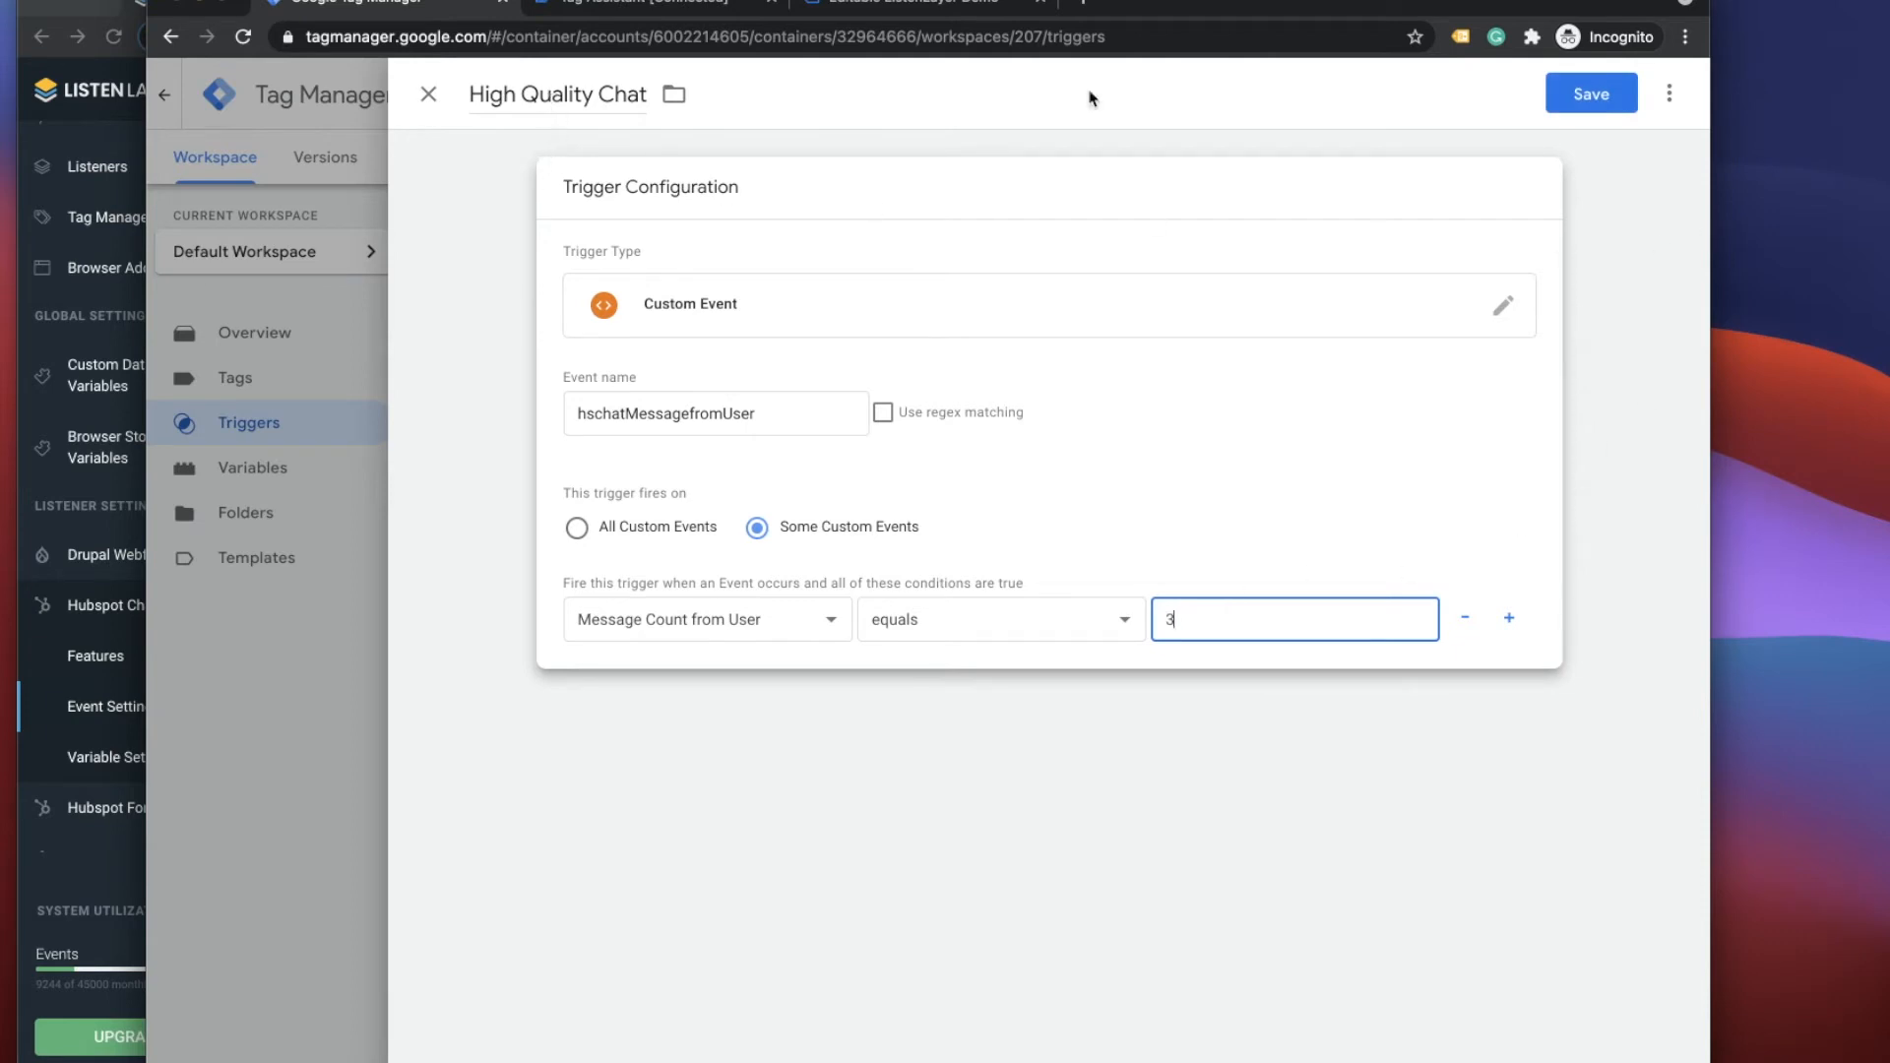
left_click(1591, 94)
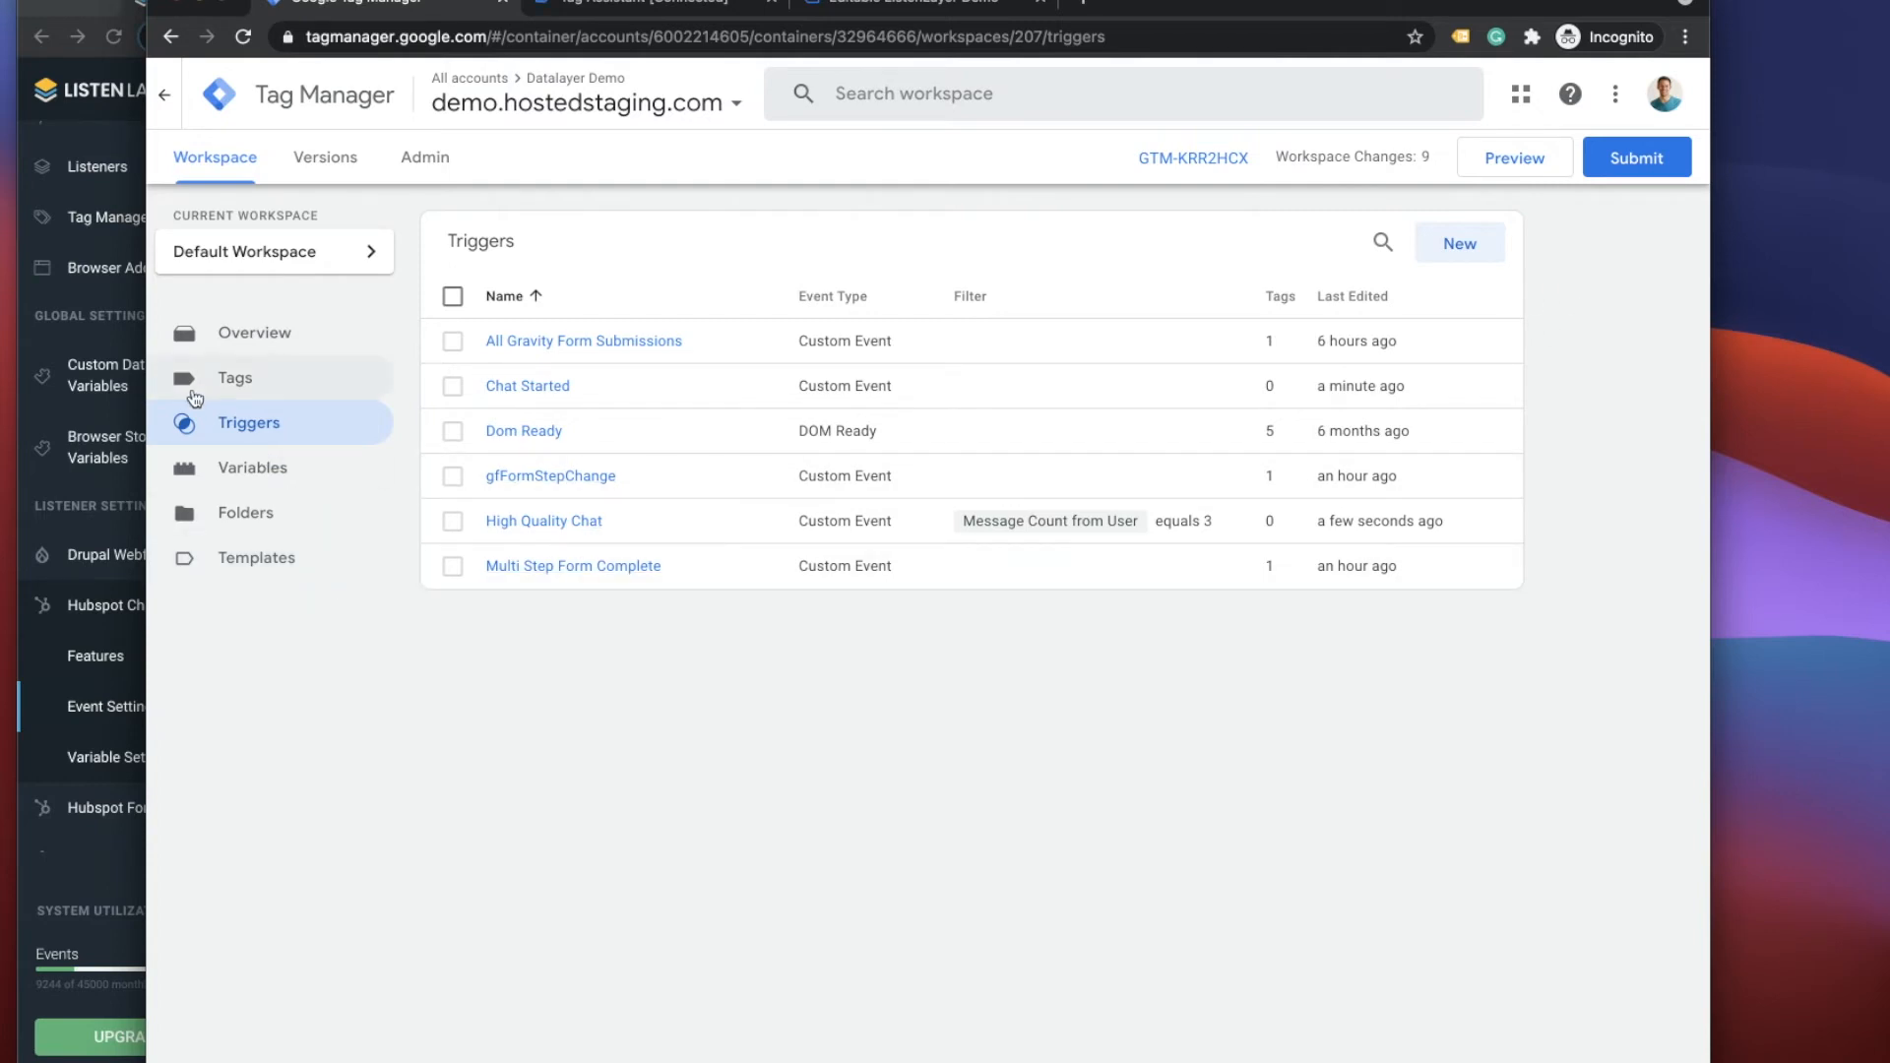
- Create a new tag of type Google Analytics: GA4 Event
left_click(256, 390)
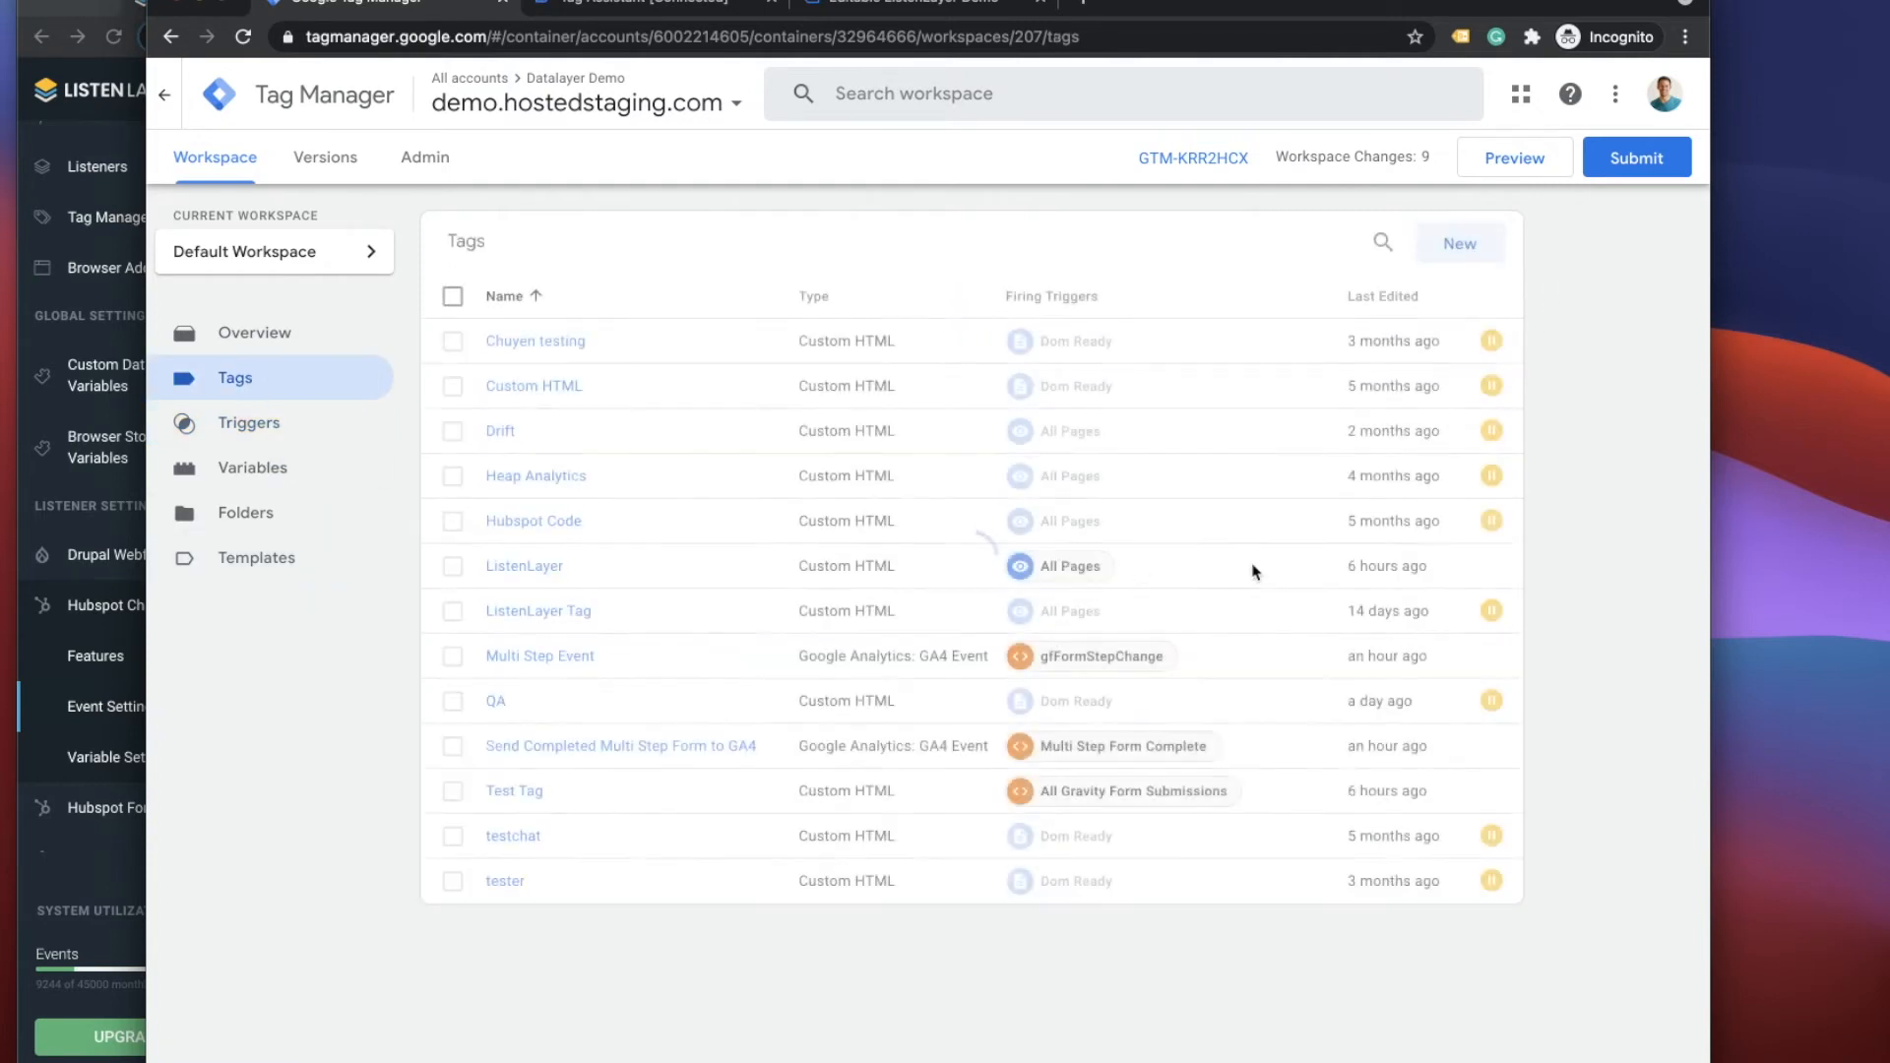
left_click(1460, 246)
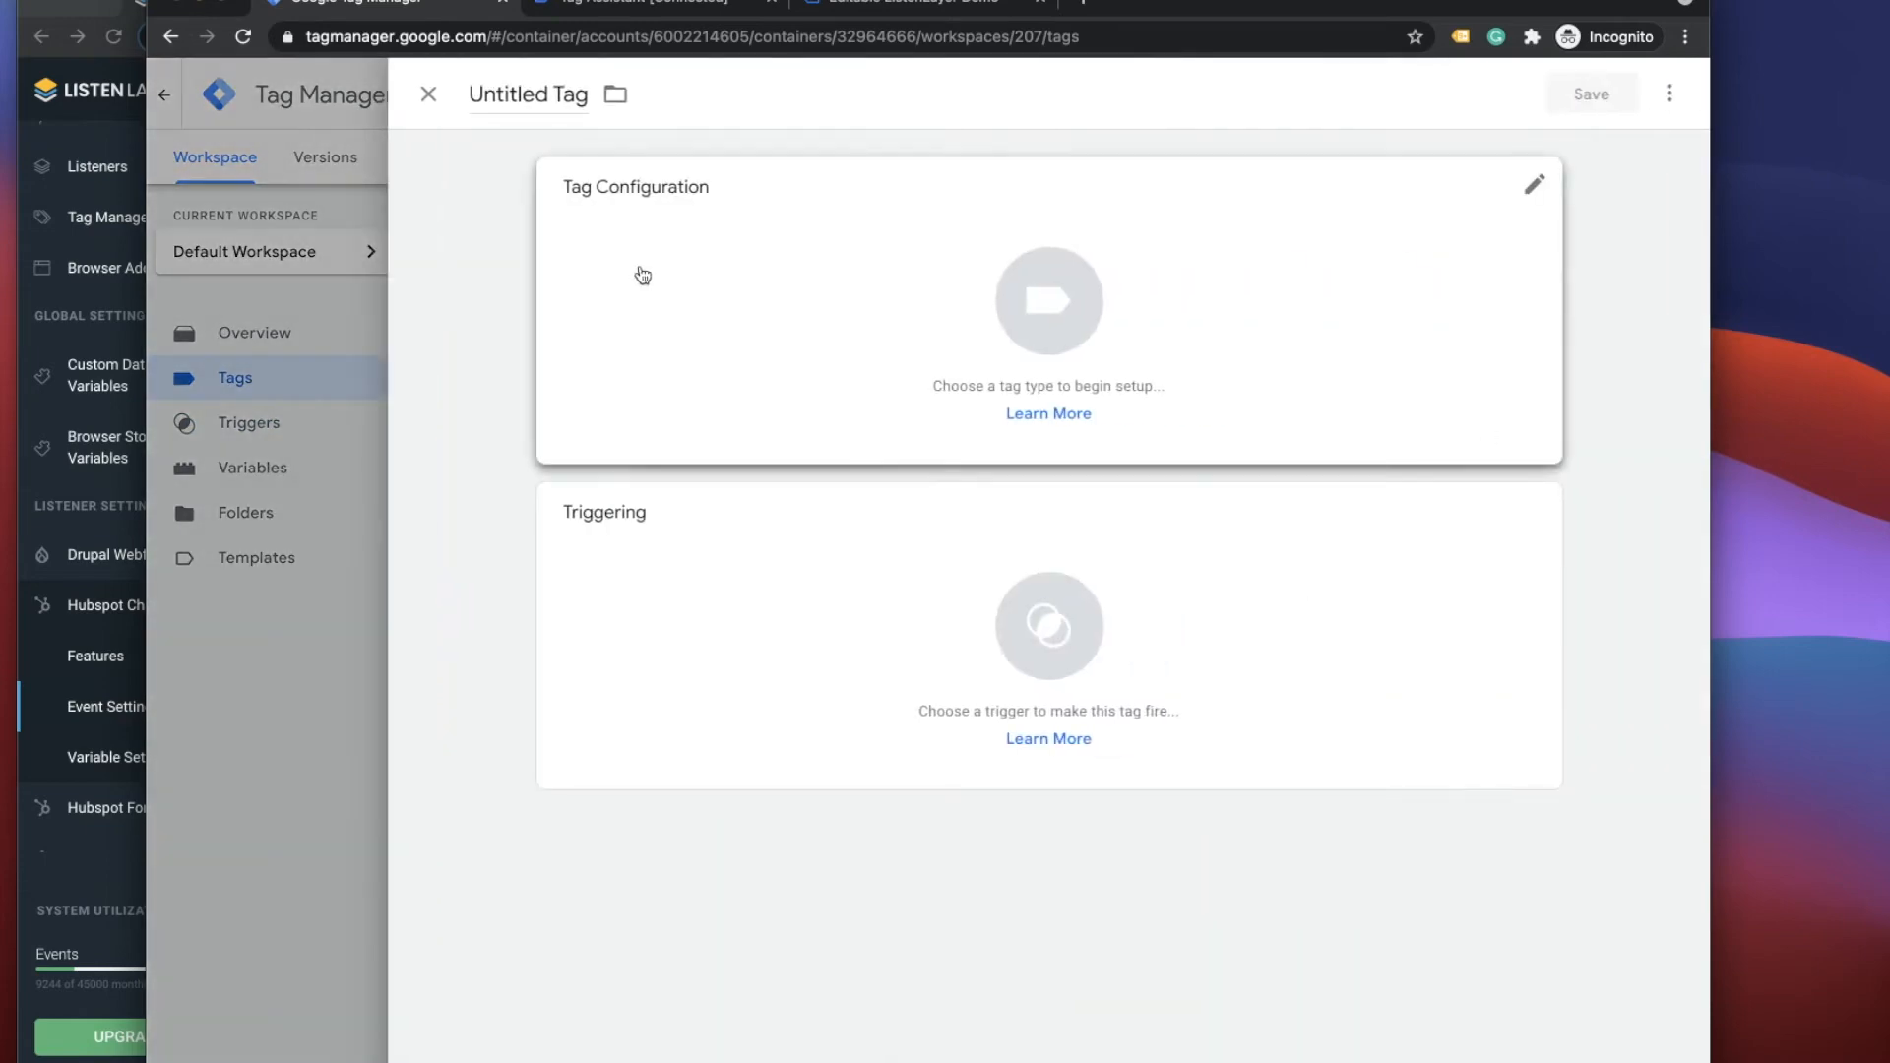
left_click(637, 274)
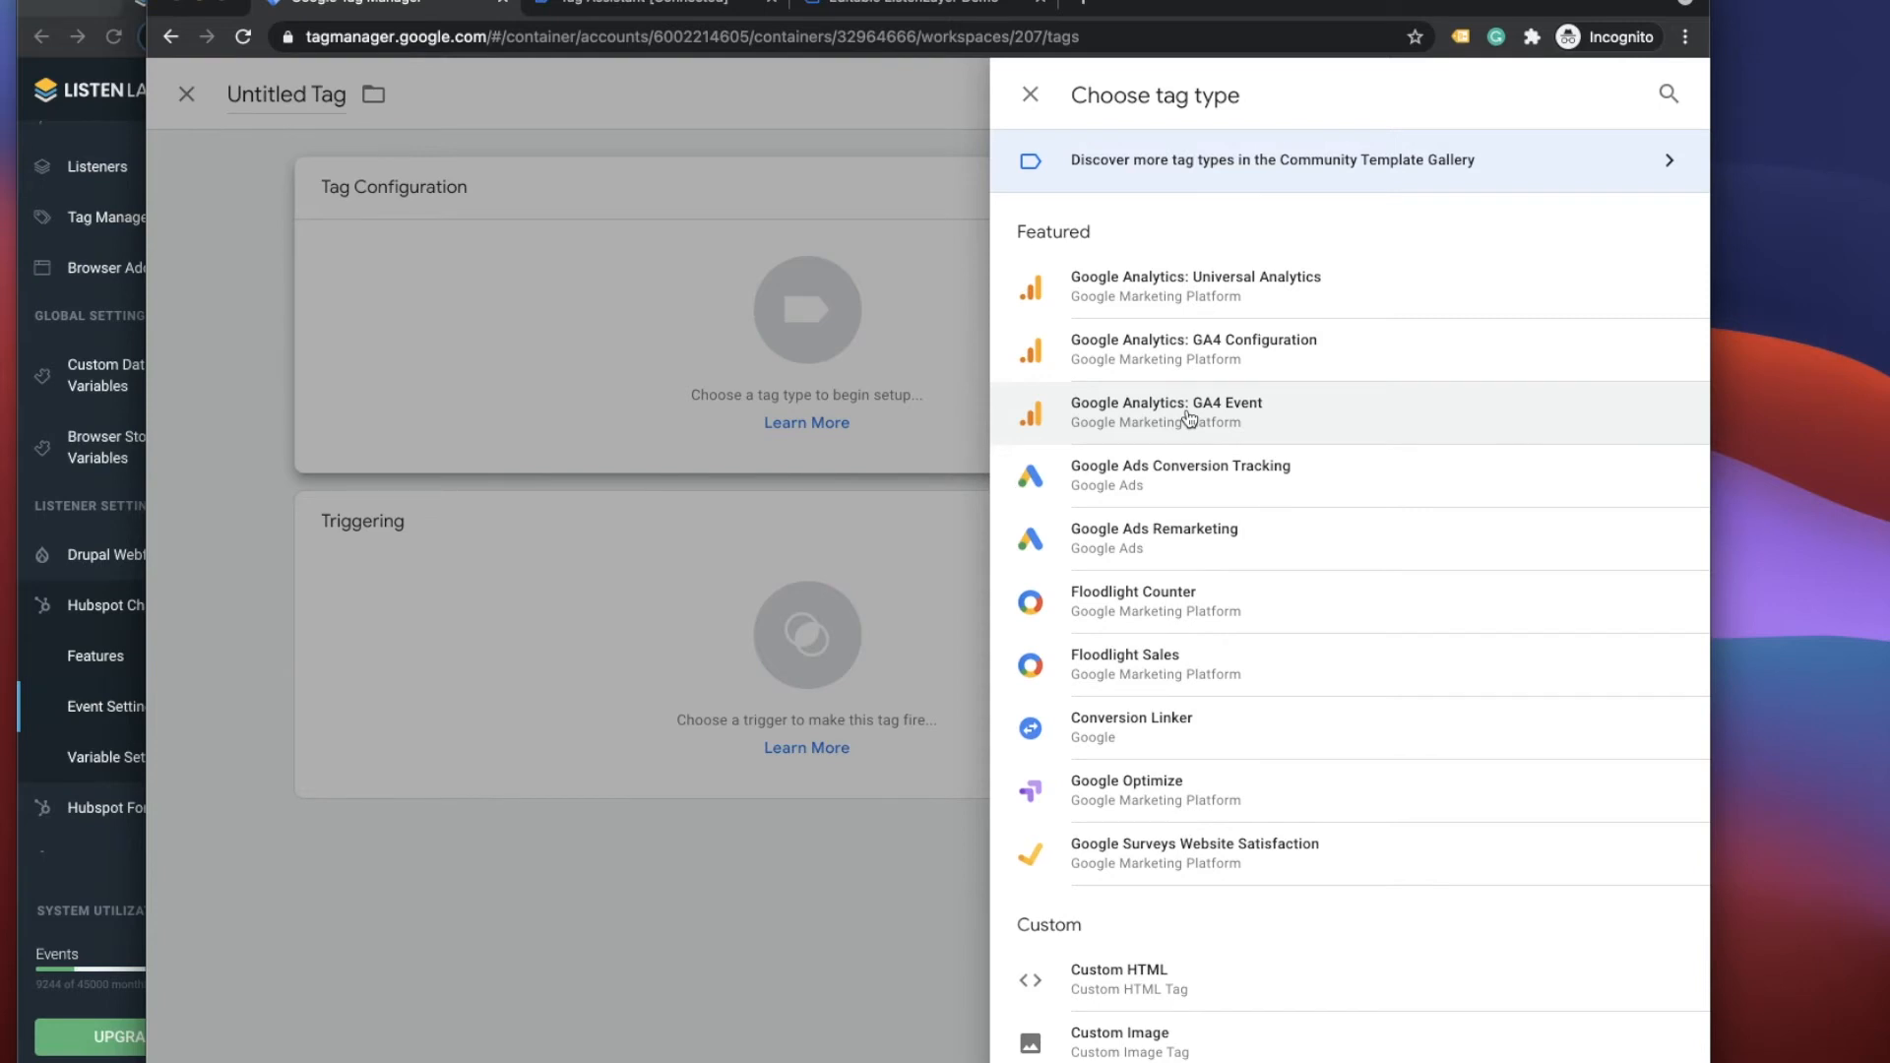
left_click(1188, 417)
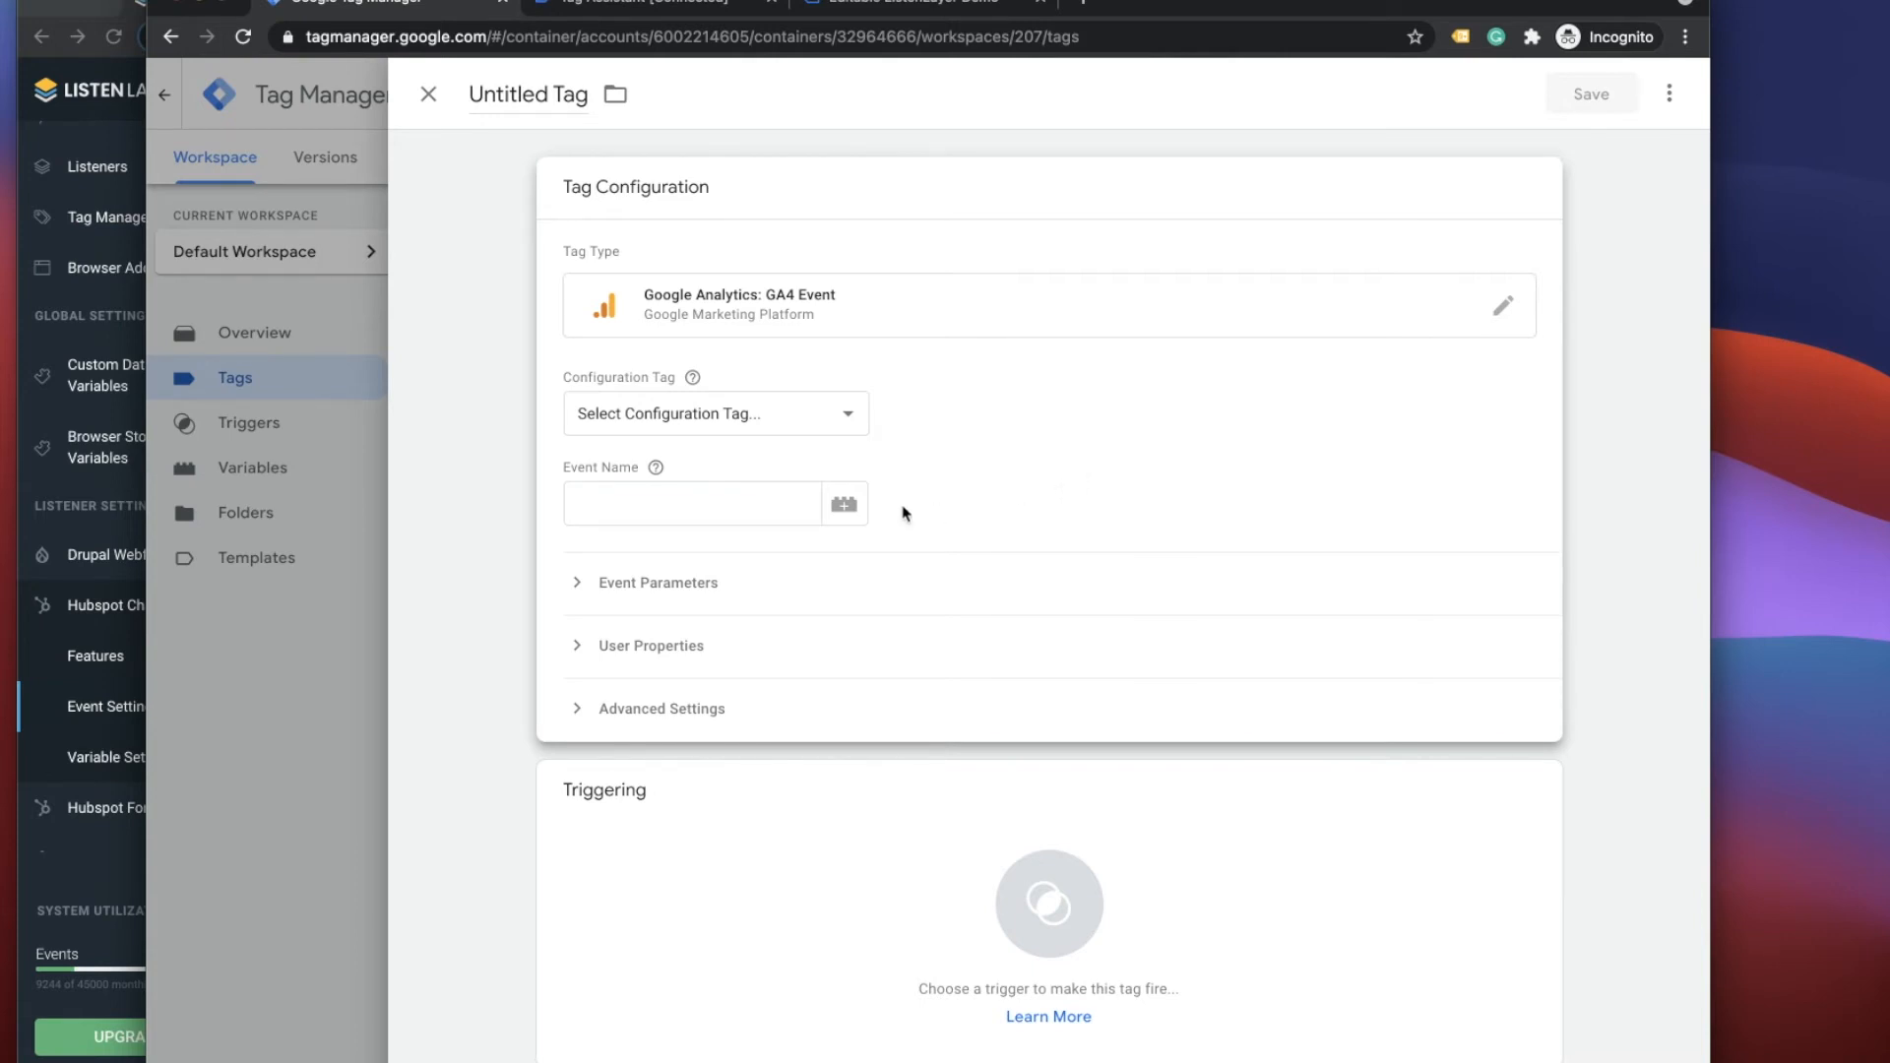
left_click(716, 413)
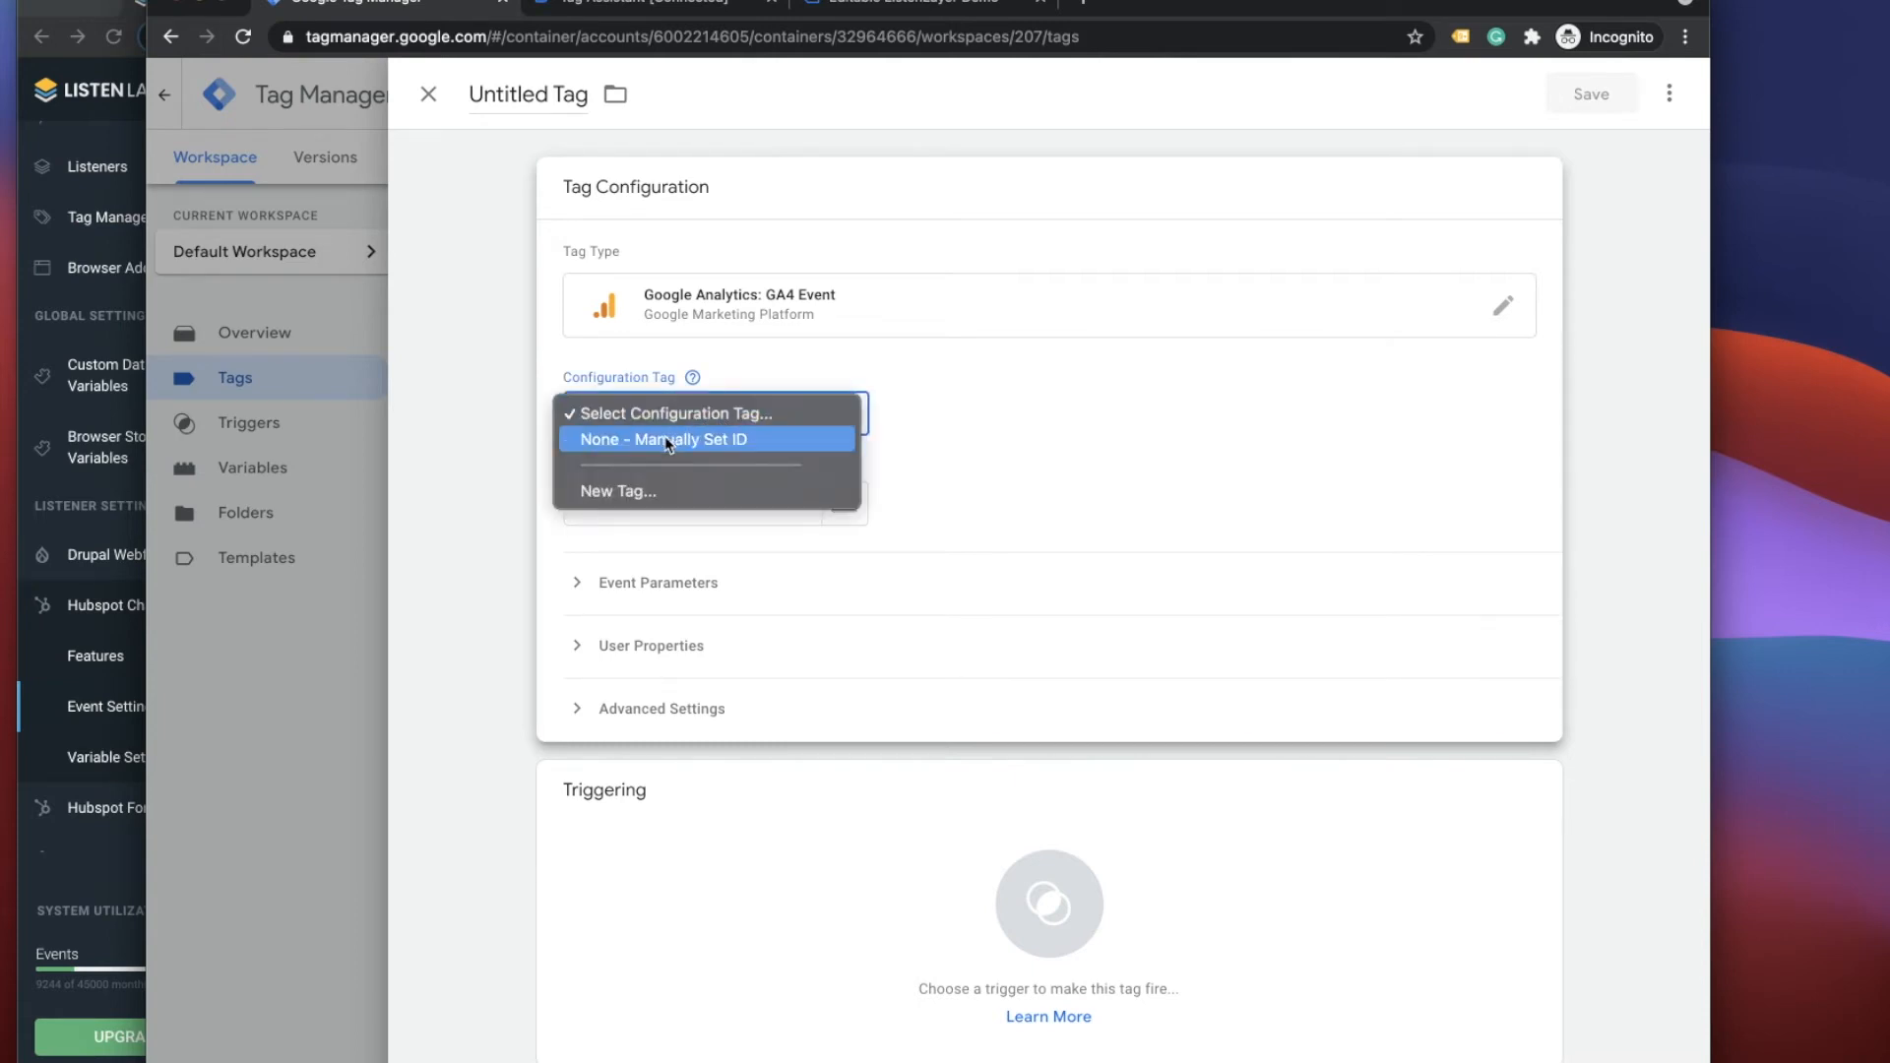
left_click(671, 435)
left_click(646, 504)
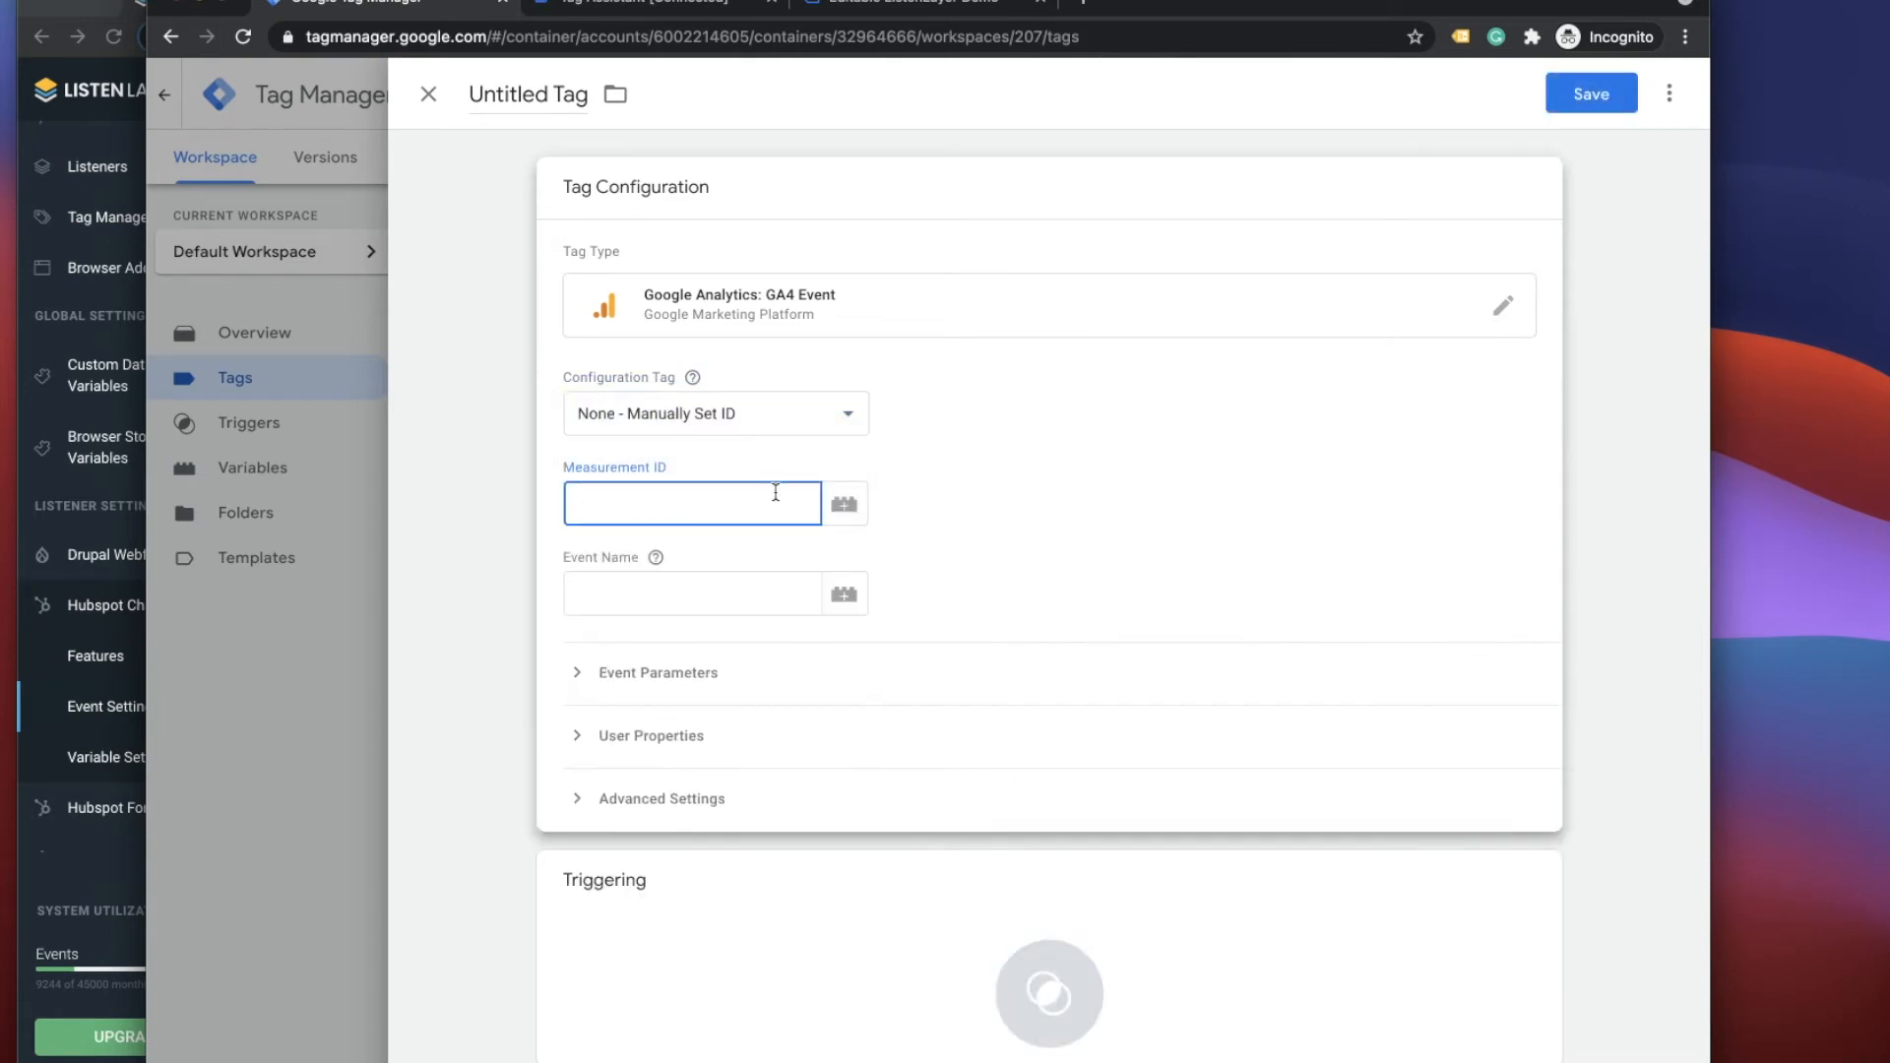
type("G-0000000000")
left_click(660, 595)
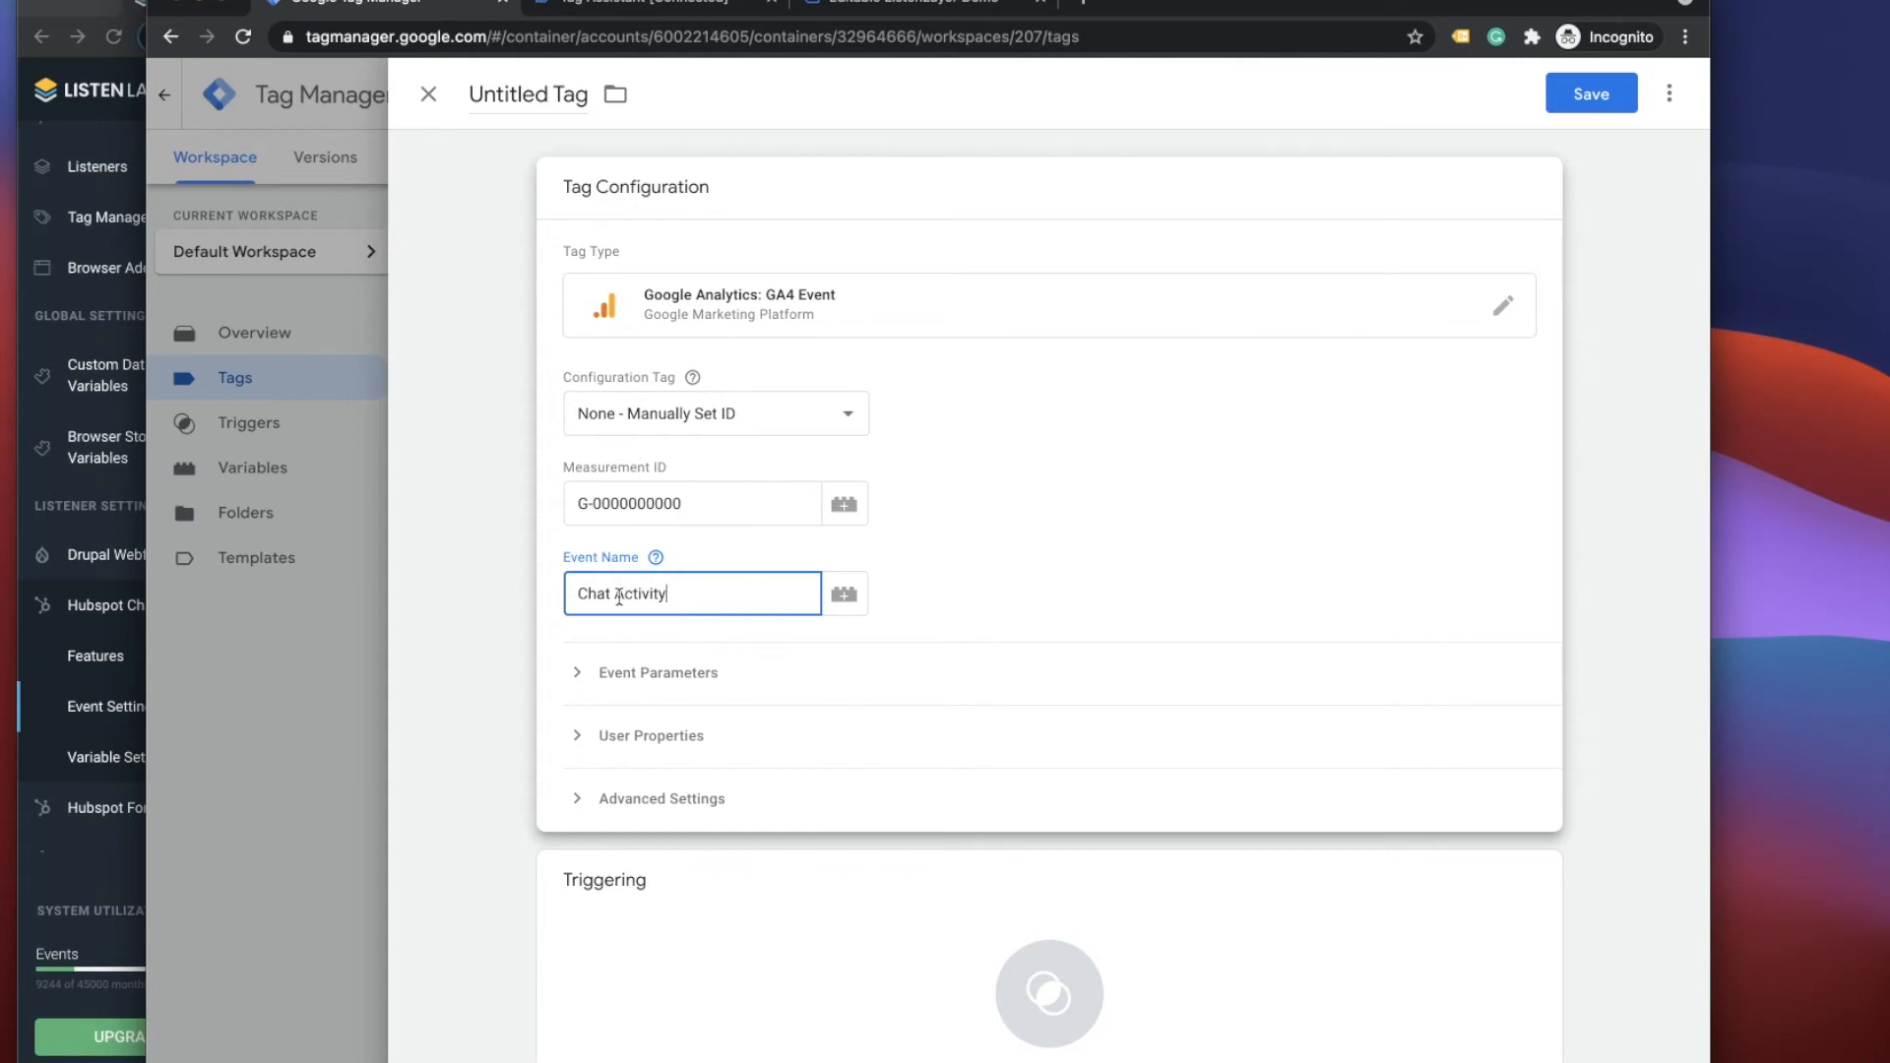
key("BackSpace")
type("_")
- Add rows to the tag's event parameters and name the first parameter Chat_Action
left_click(622, 674)
scroll(661, 664, "down", 1)
left_click(707, 689)
scroll(1122, 493, "down", 1)
left_click(653, 675)
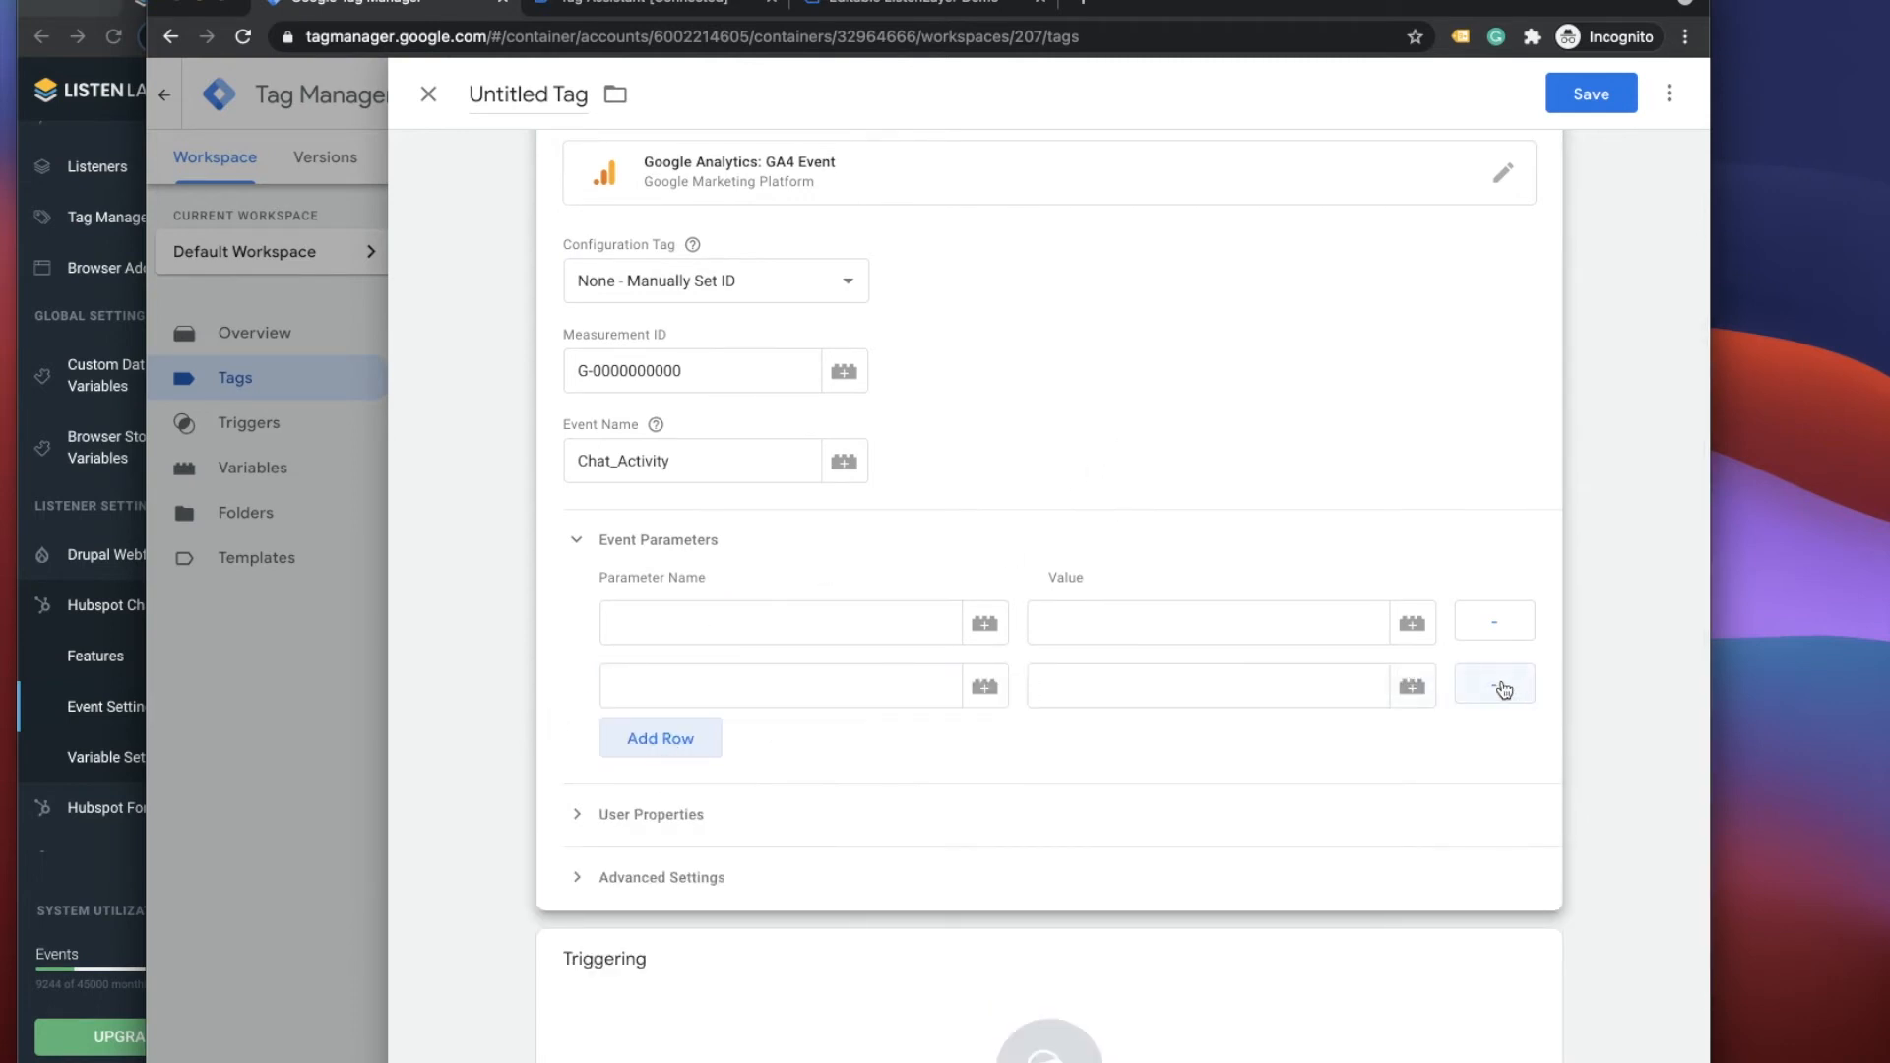
left_click(685, 616)
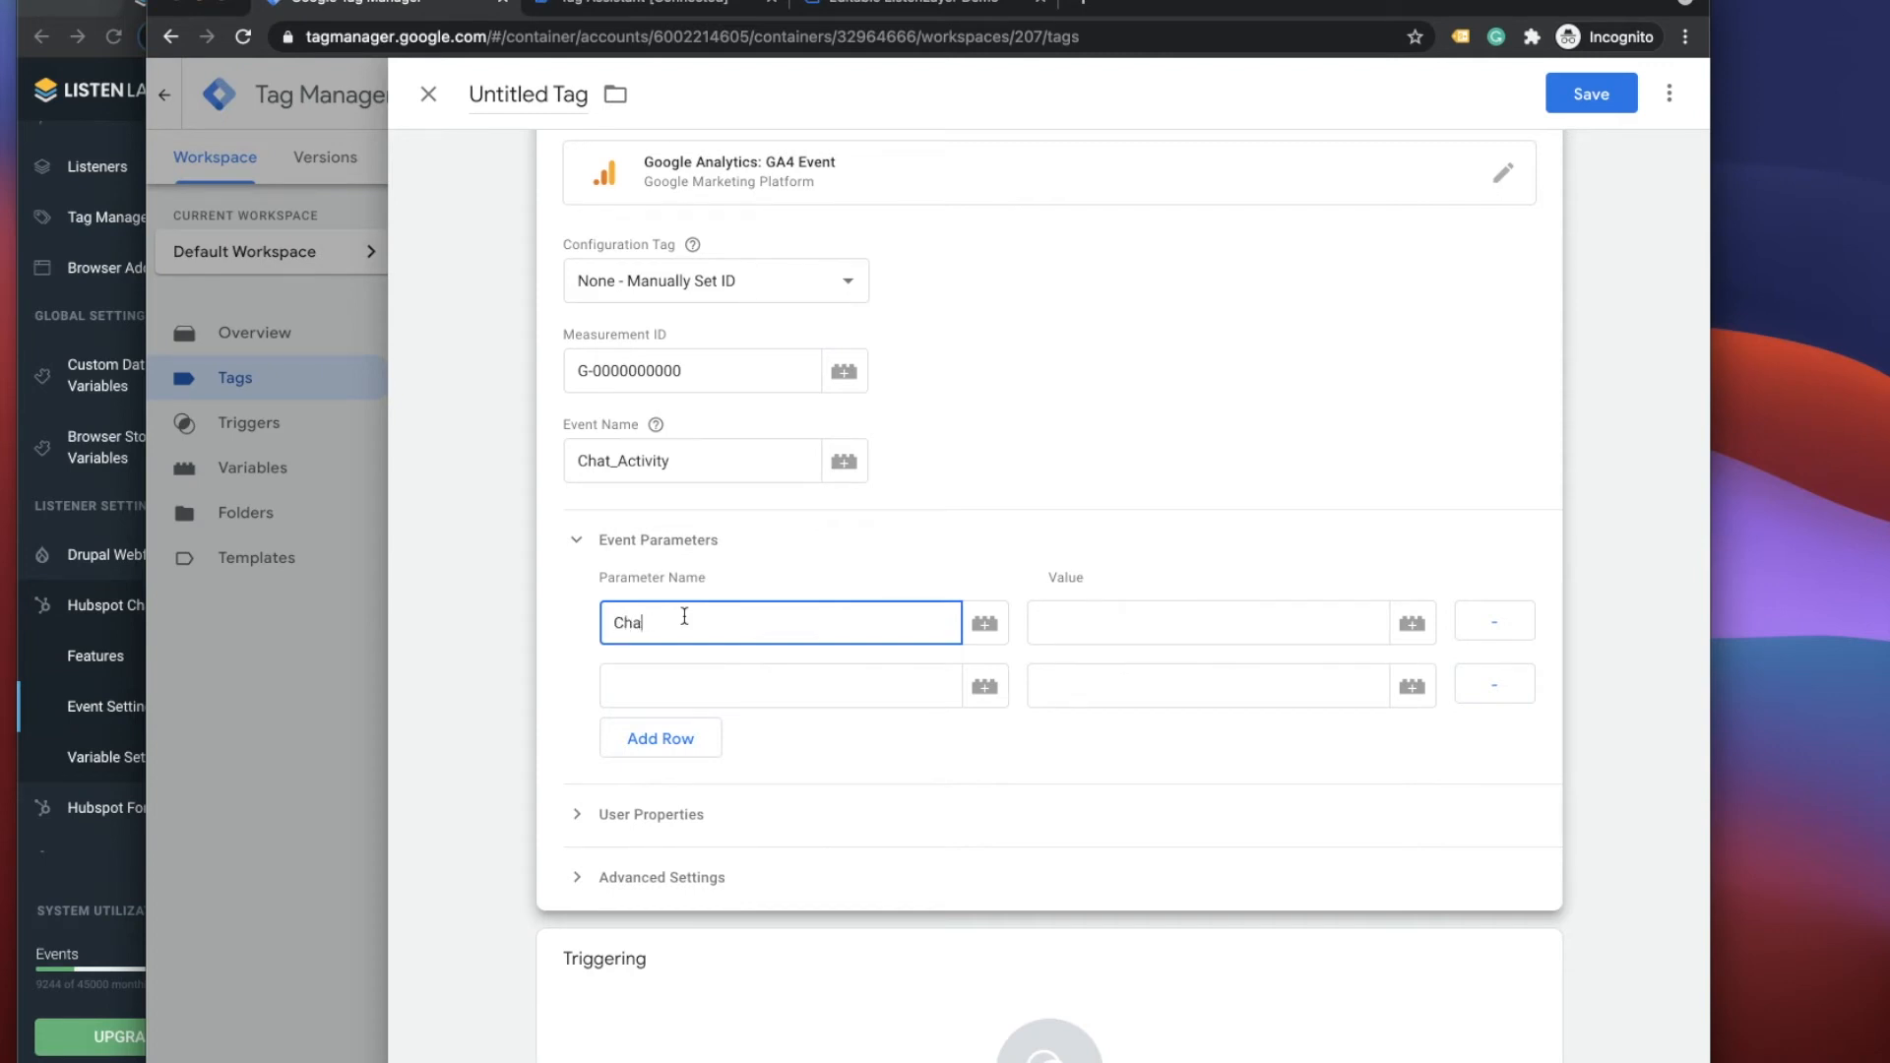
key("Left")
key("BackSpace")
type("_")
- Set the Chat_Action parameter's value to "Chat Started" and remove the empty parameter row
left_click(1161, 621)
left_click(1413, 623)
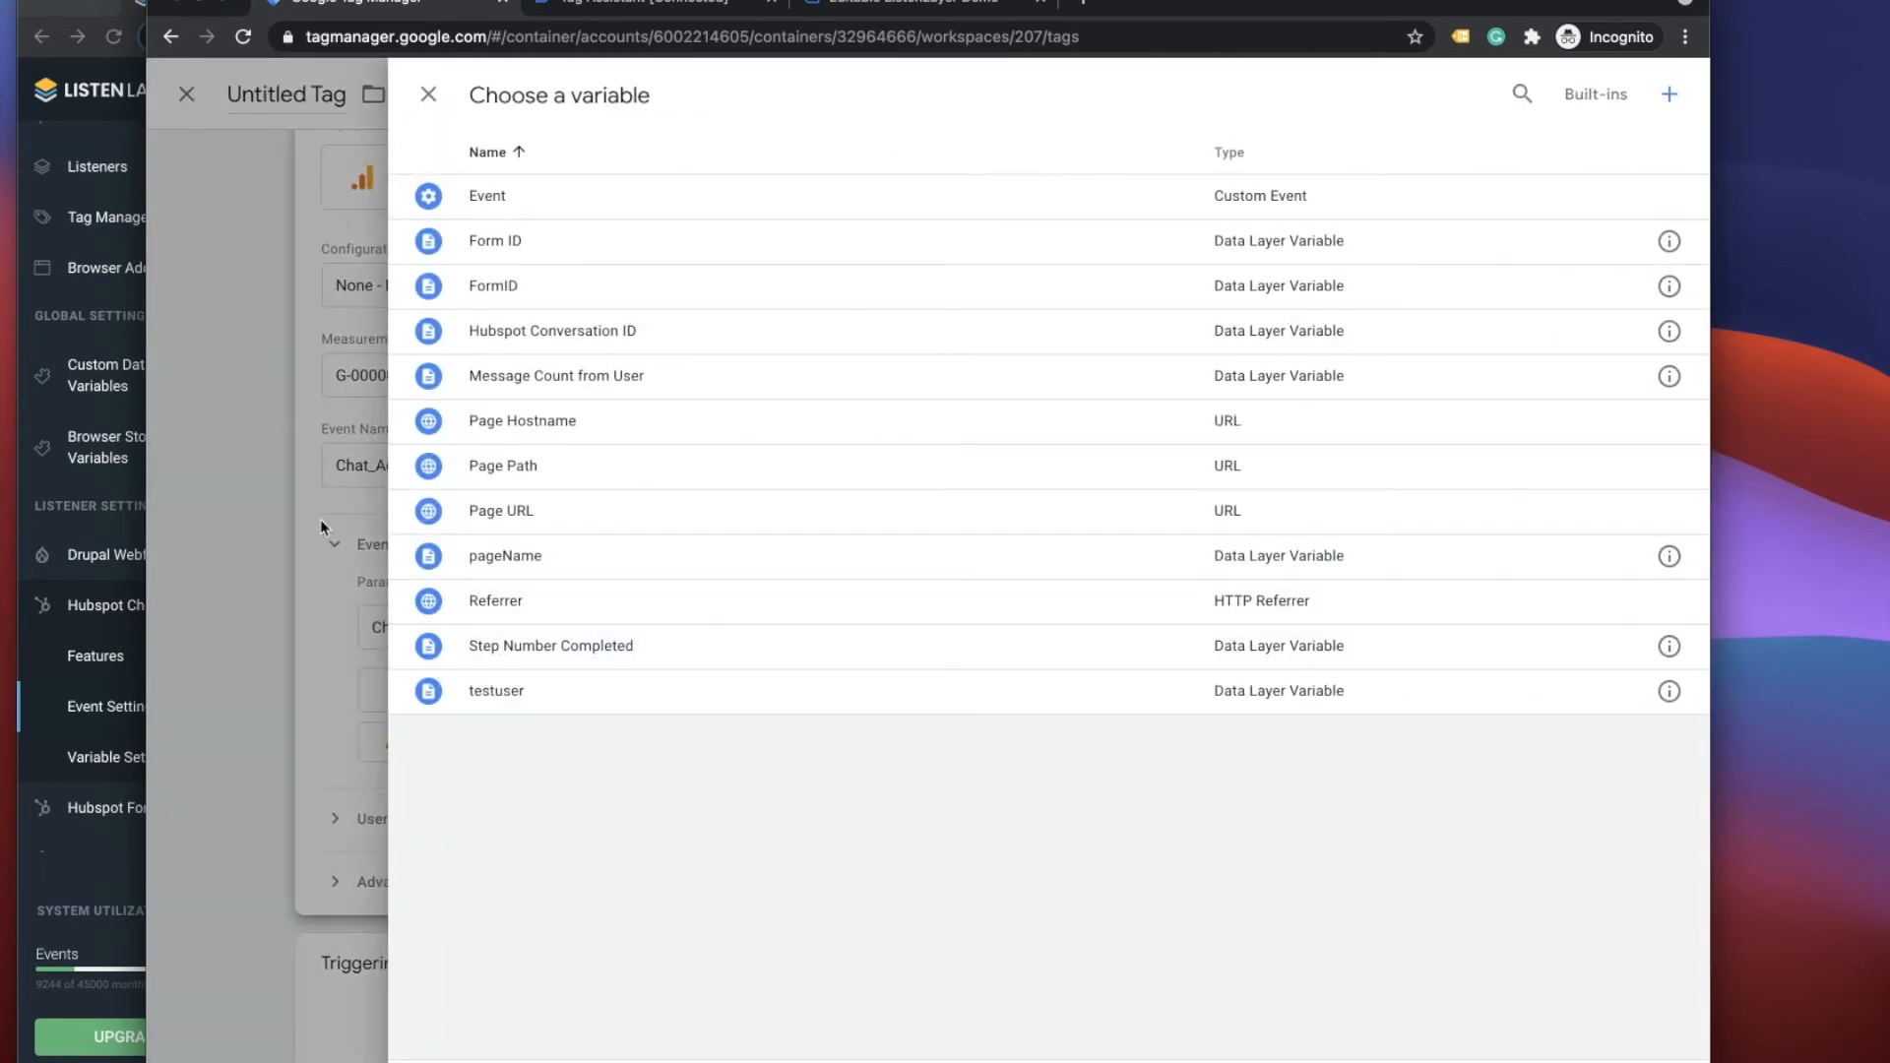
left_click(321, 542)
left_click(1113, 628)
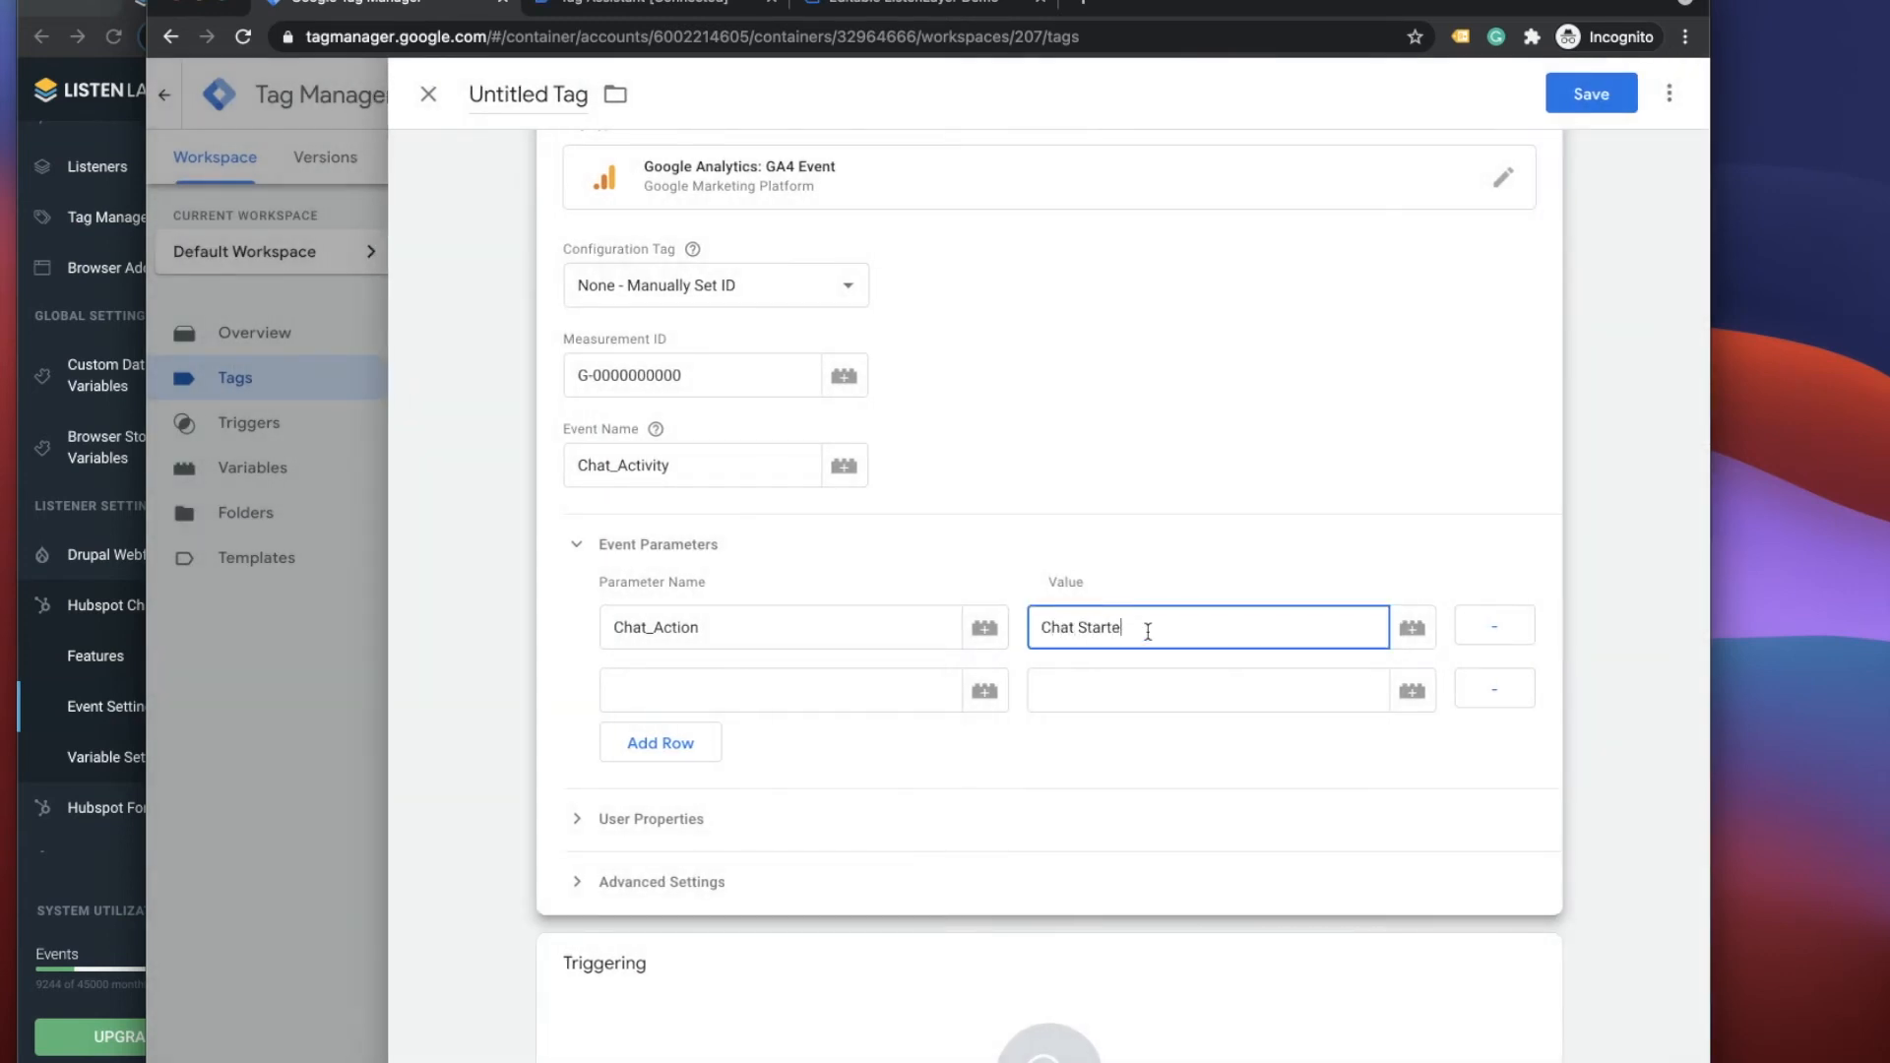
left_click(1494, 689)
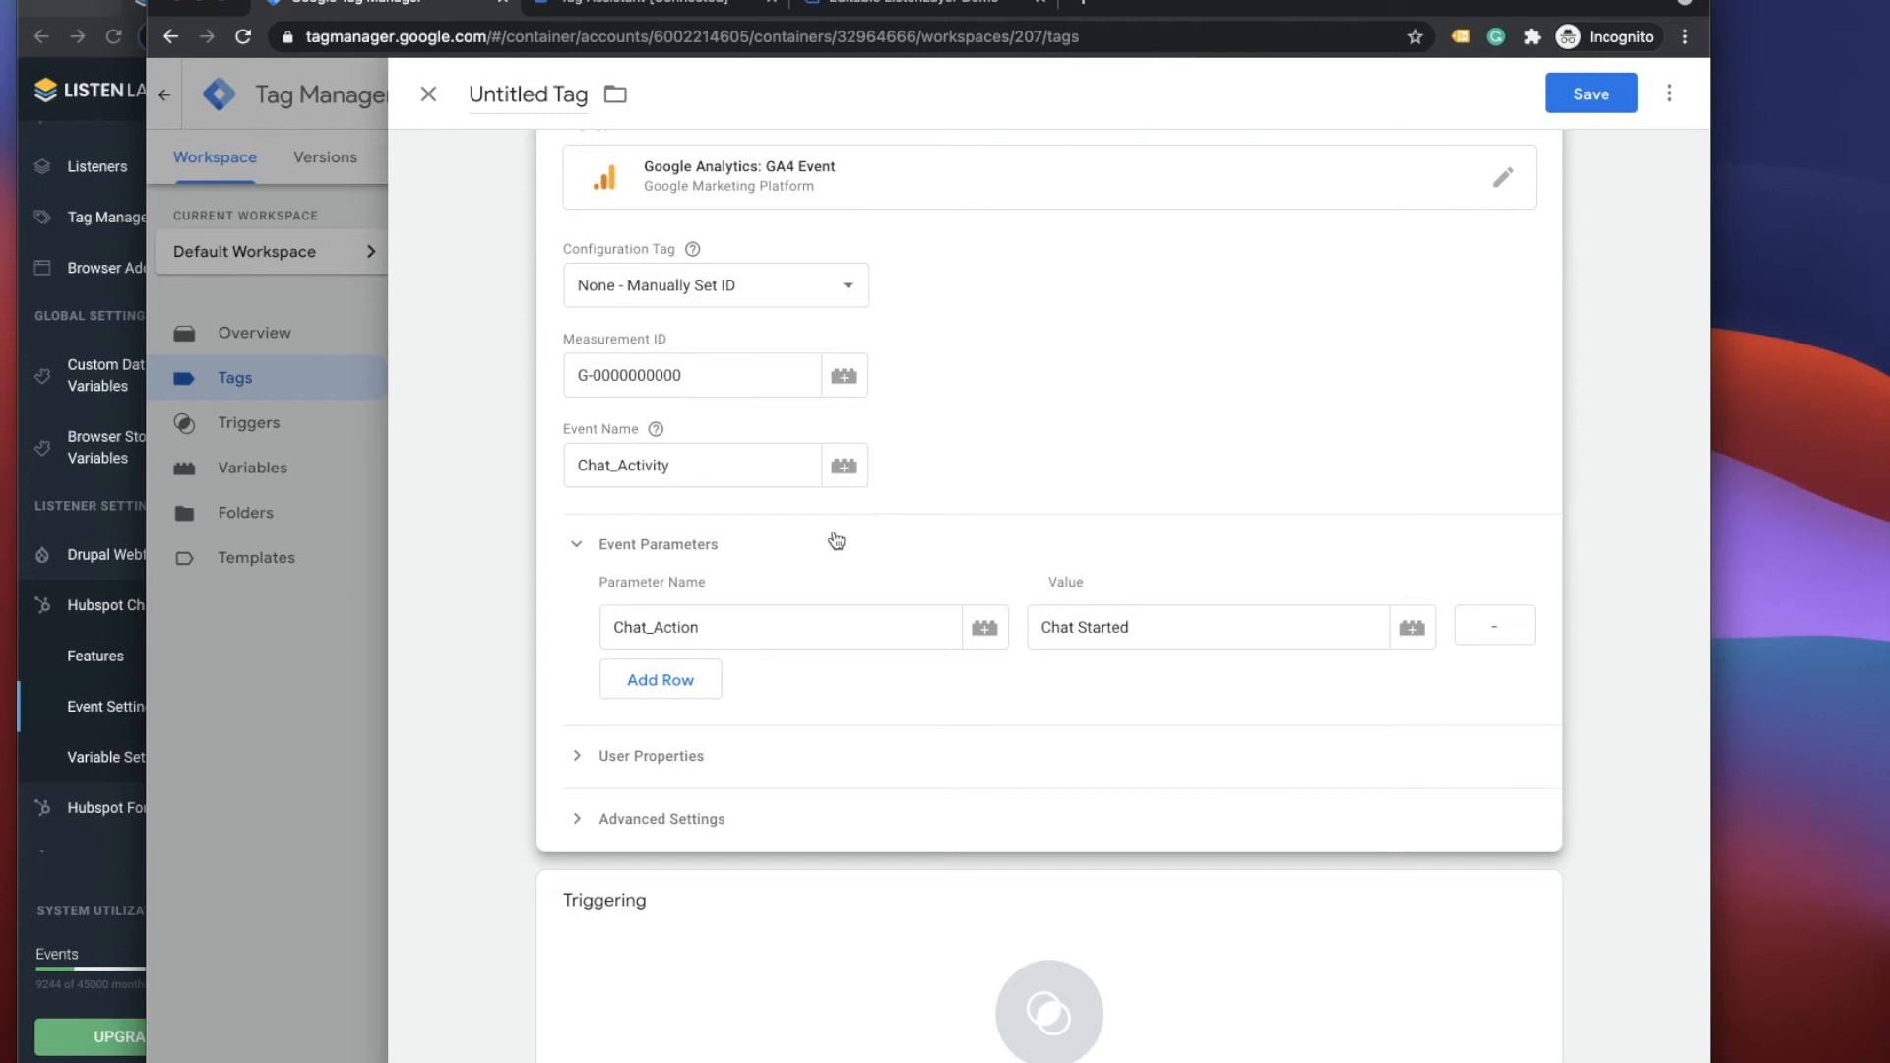
- Title the new tag "Chat Start"
left_click(528, 94)
key("super+a")
type("Chat Activi")
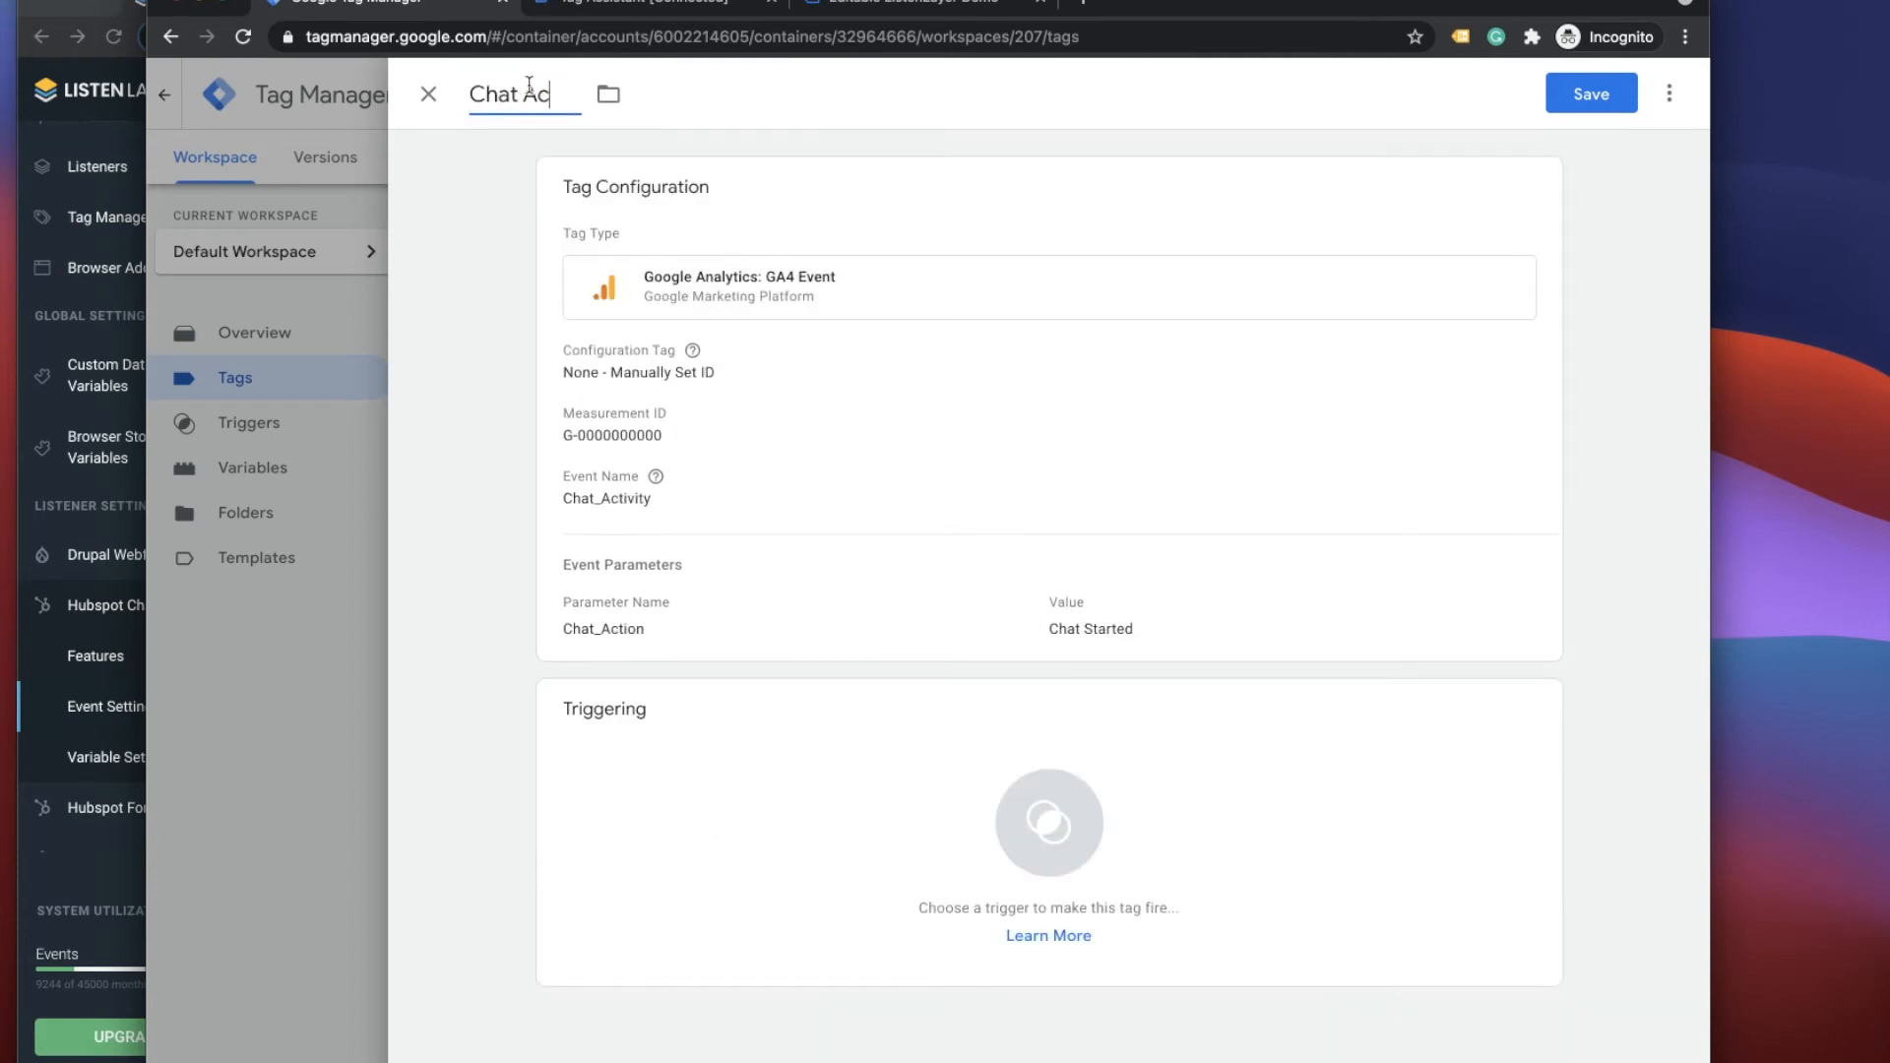
key("BackSpace")
key("BackSpace")
key("BackSpace")
key("BackSpace")
key("BackSpace")
key("BackSpace")
type("C")
key("BackSpace")
type("Start")
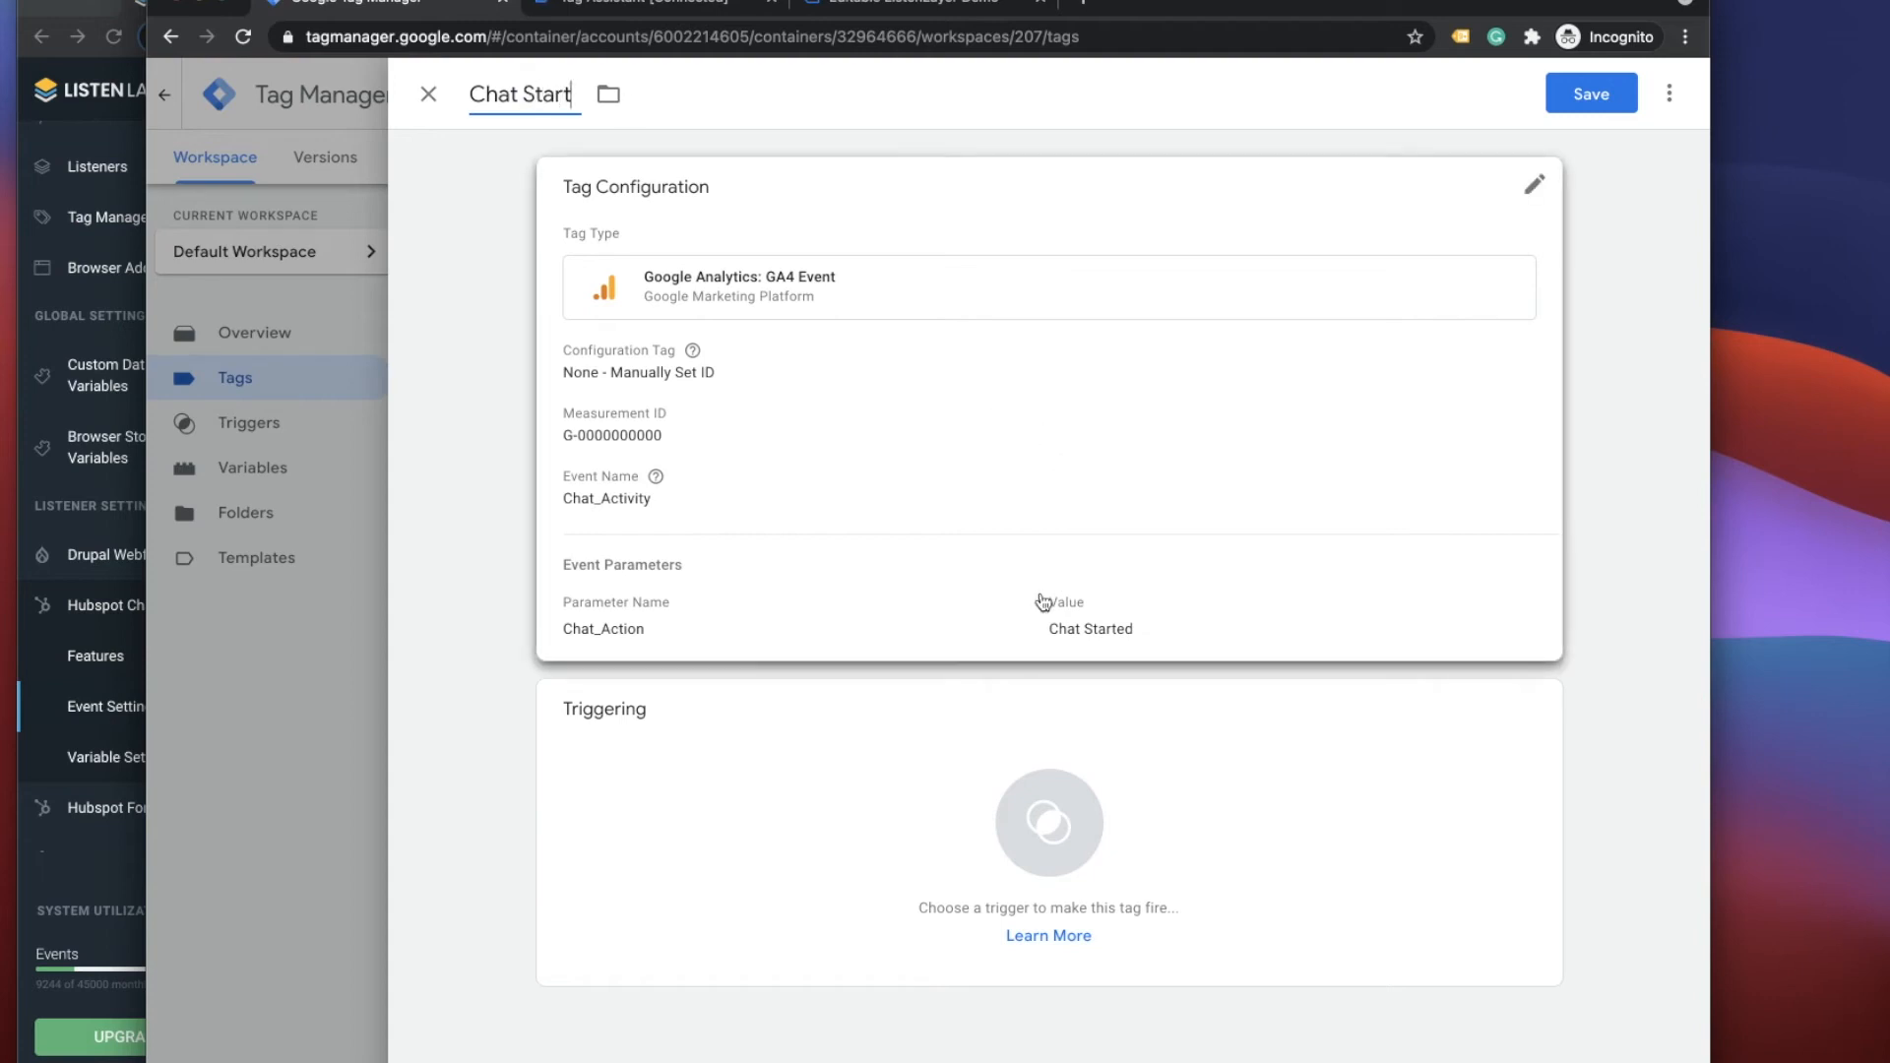
- Remove the Chat_Action parameter from the Chat Start tag and change its event name to Chat_Started
left_click(945, 596)
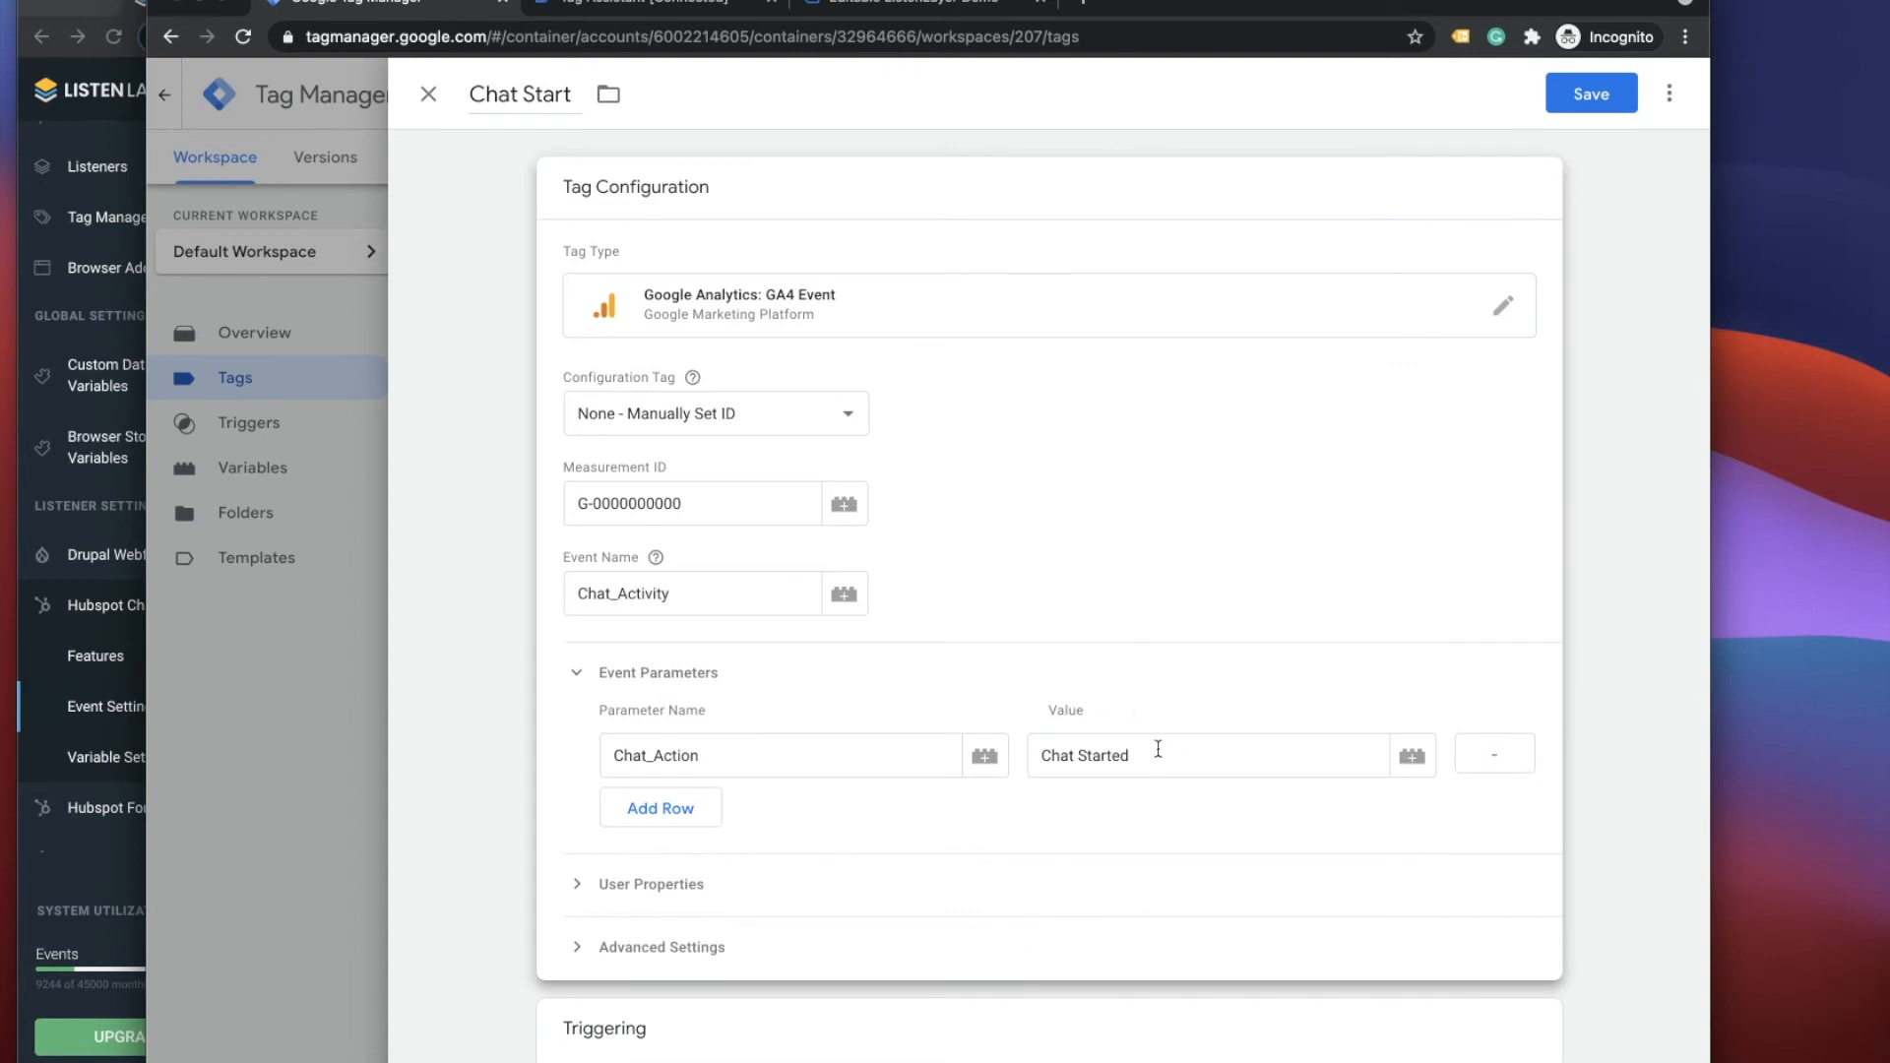
left_click(1494, 754)
left_click_drag(670, 594, 619, 593)
type("S")
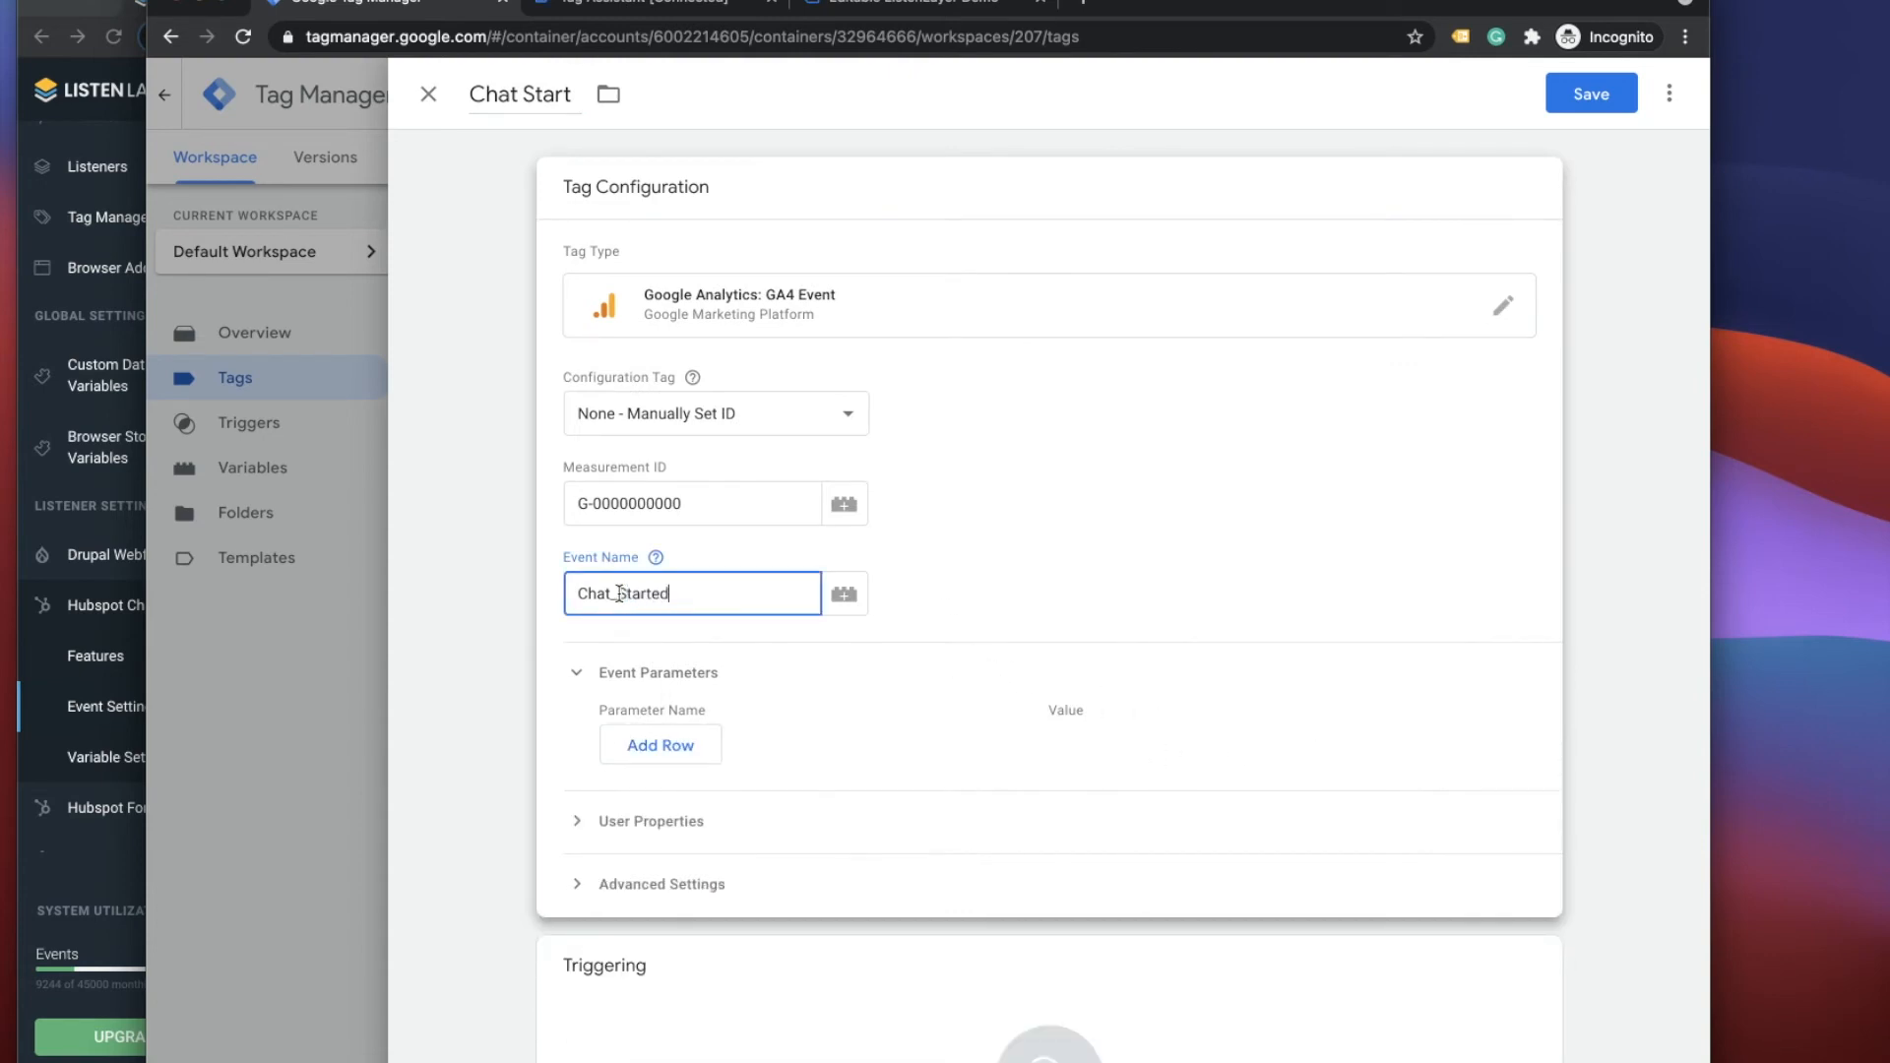
type("tarted")
- Assign the Chat Started trigger as the firing trigger of the Chat Start tag and save it
scroll(1013, 675, "down", 1)
left_click(759, 1000)
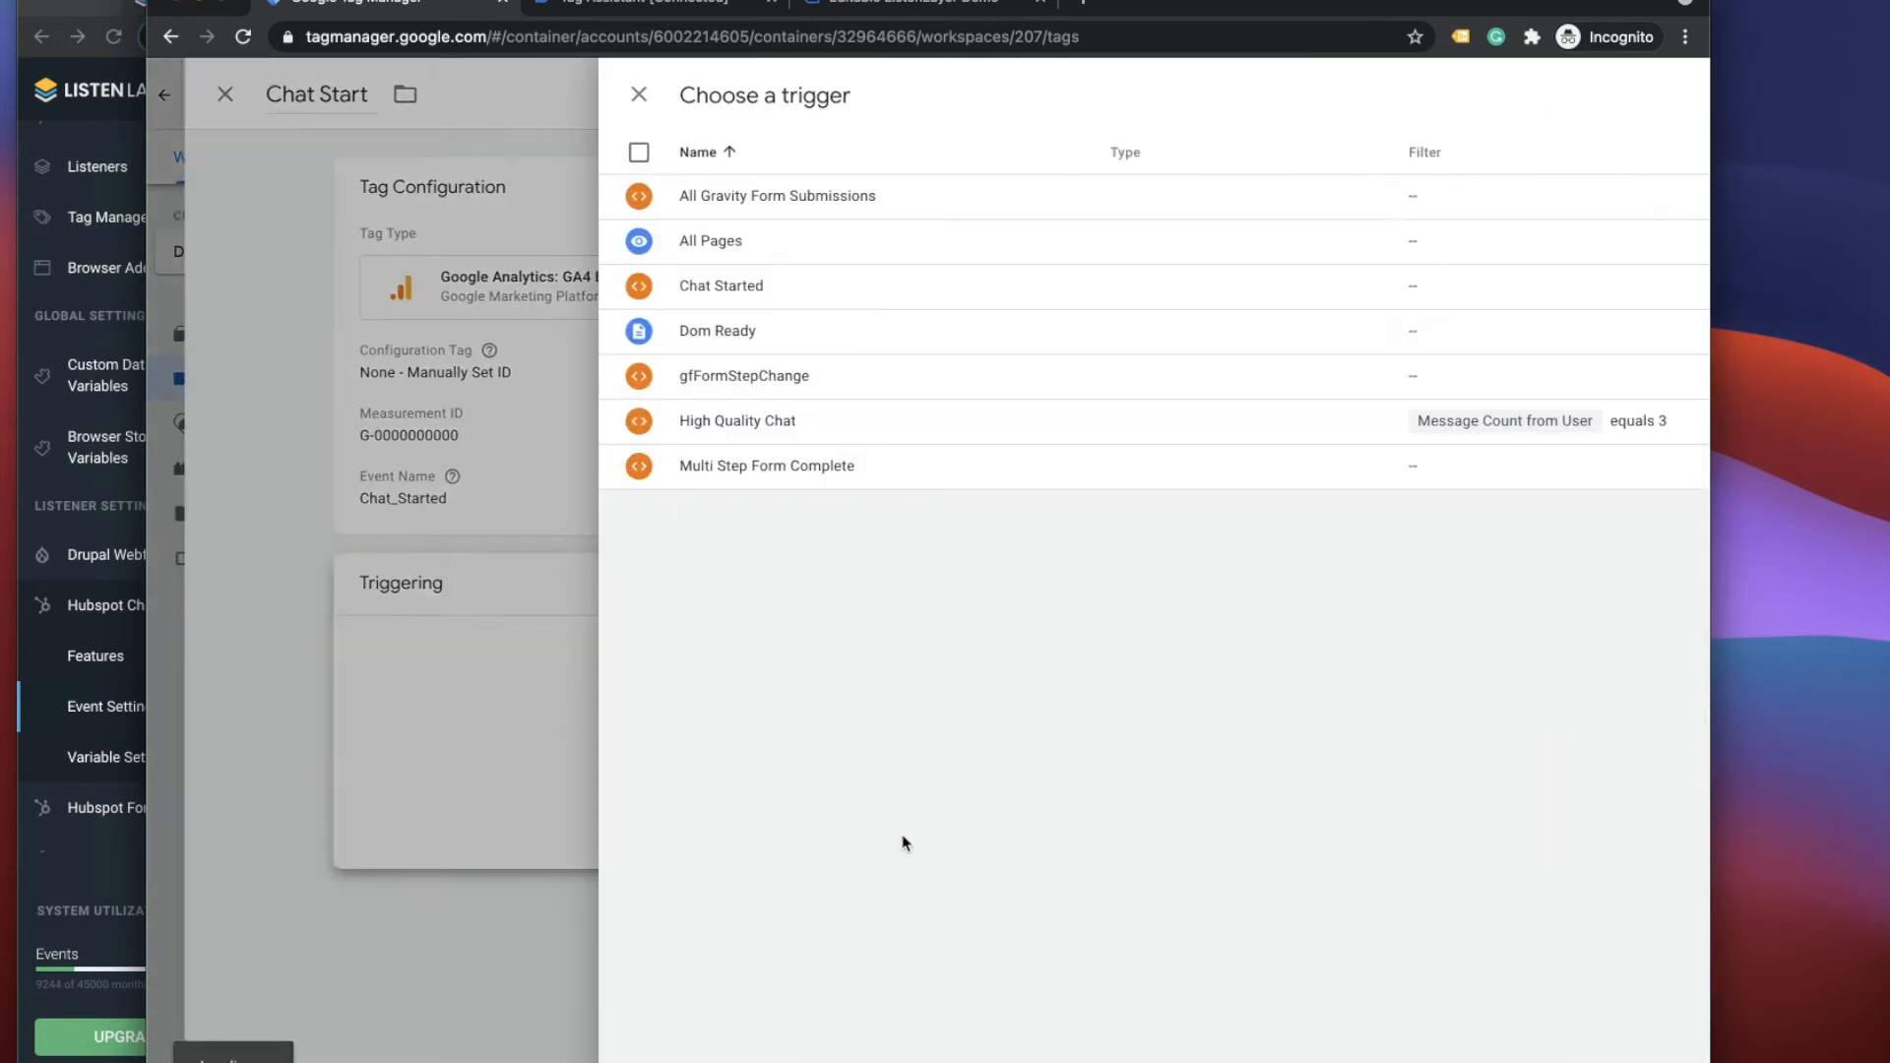
left_click(528, 287)
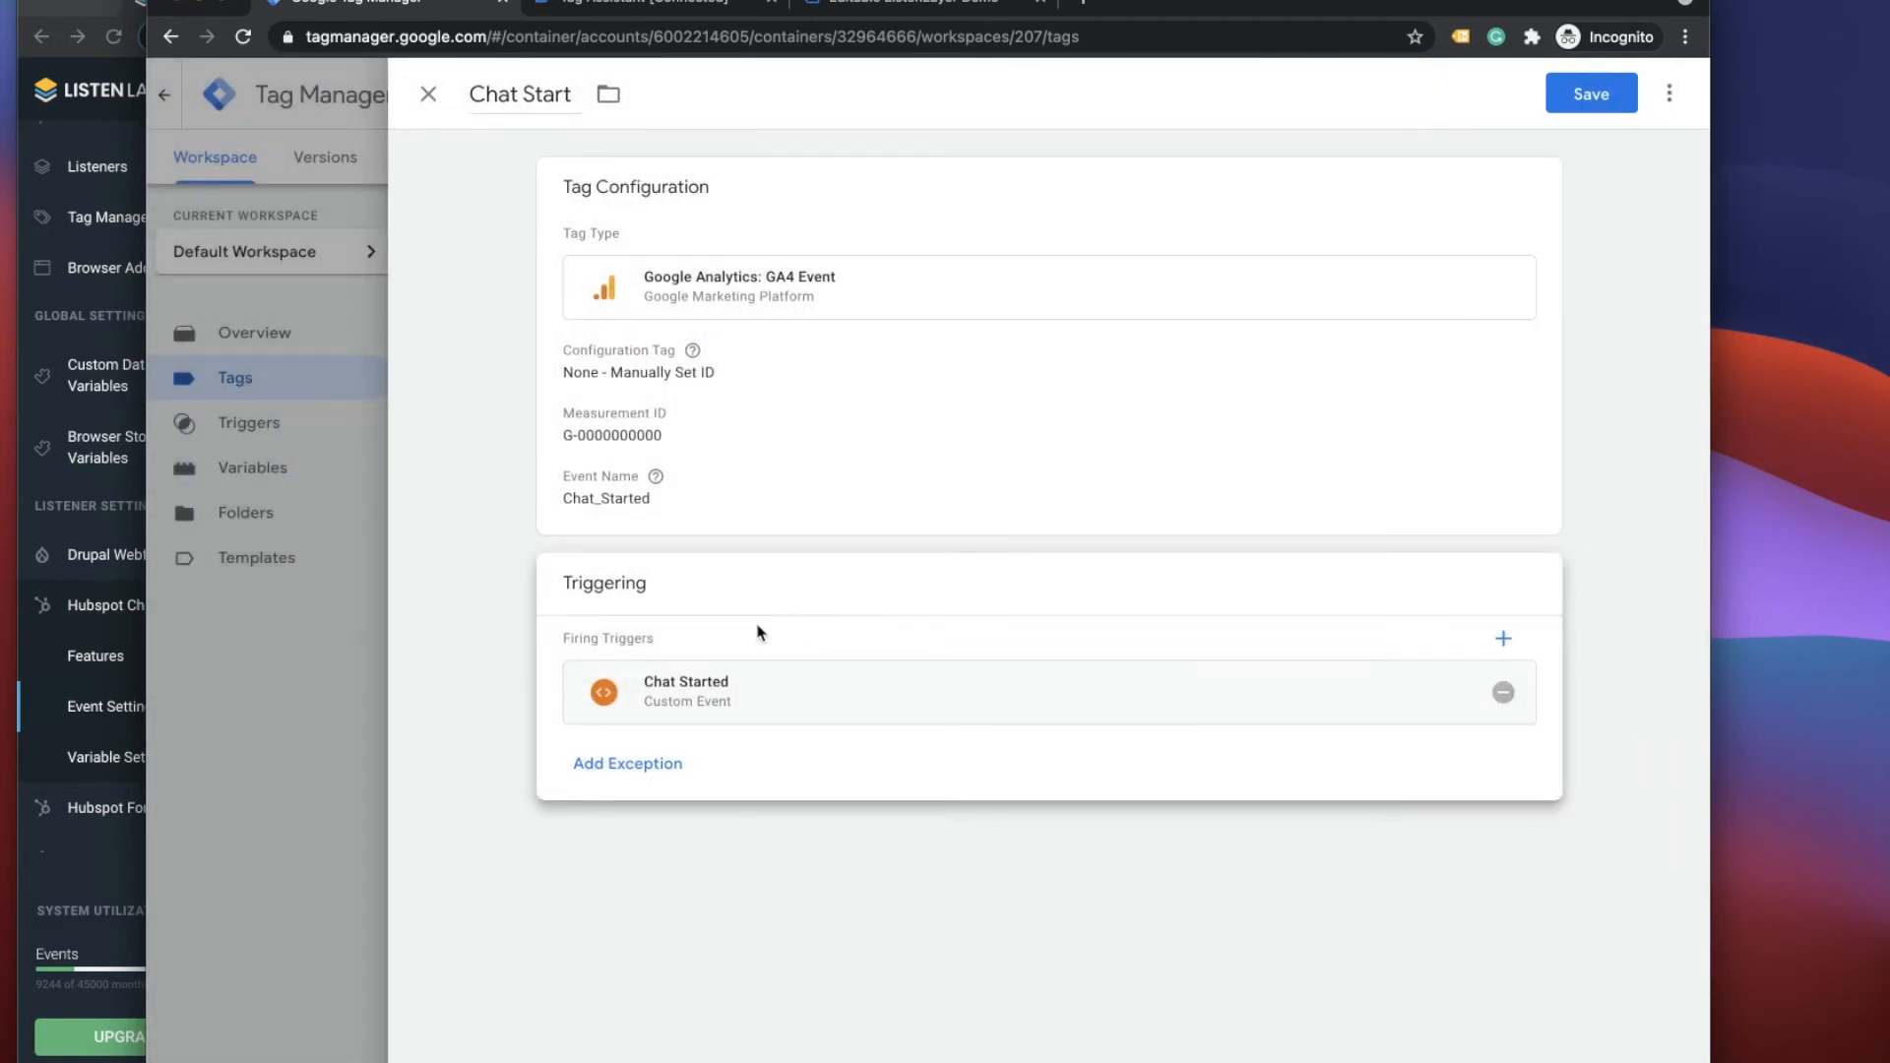
left_click(1576, 95)
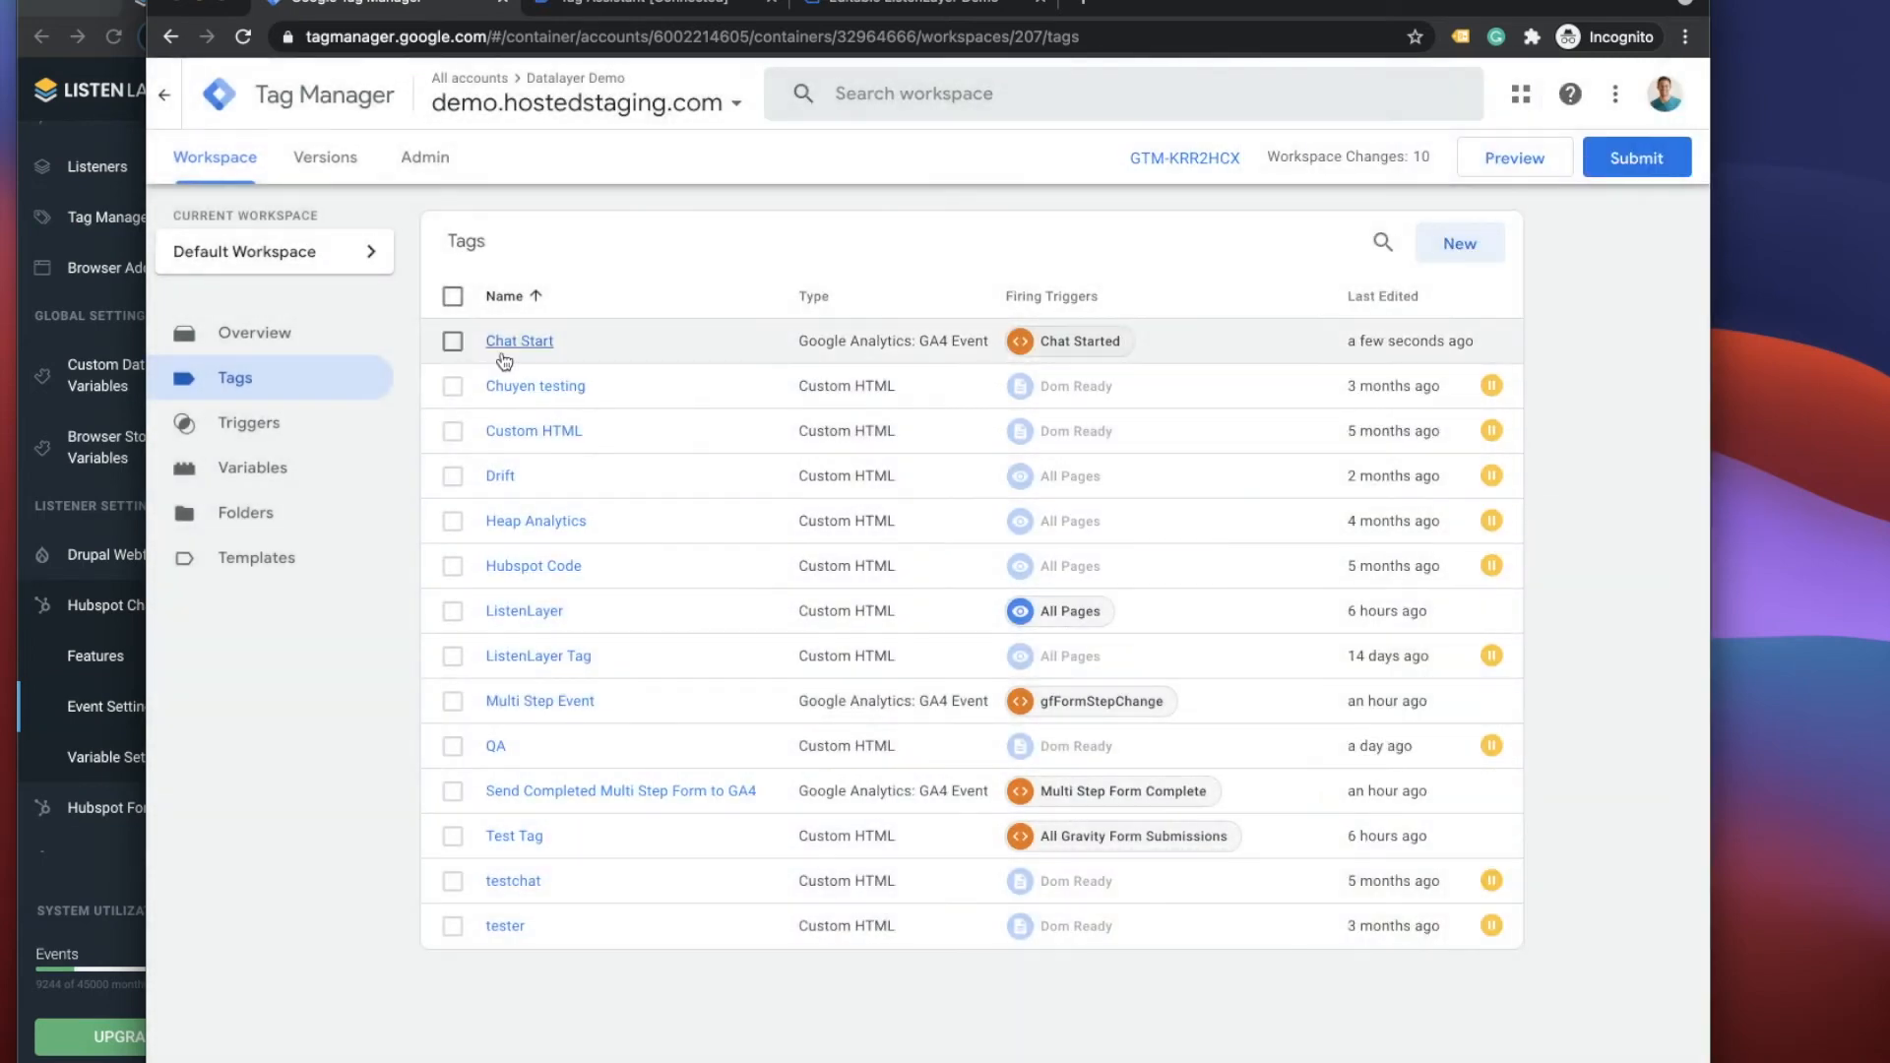
- Create a new tag titled "High Quality Chat" with the Google Analytics: GA4 Event type
left_click(1459, 241)
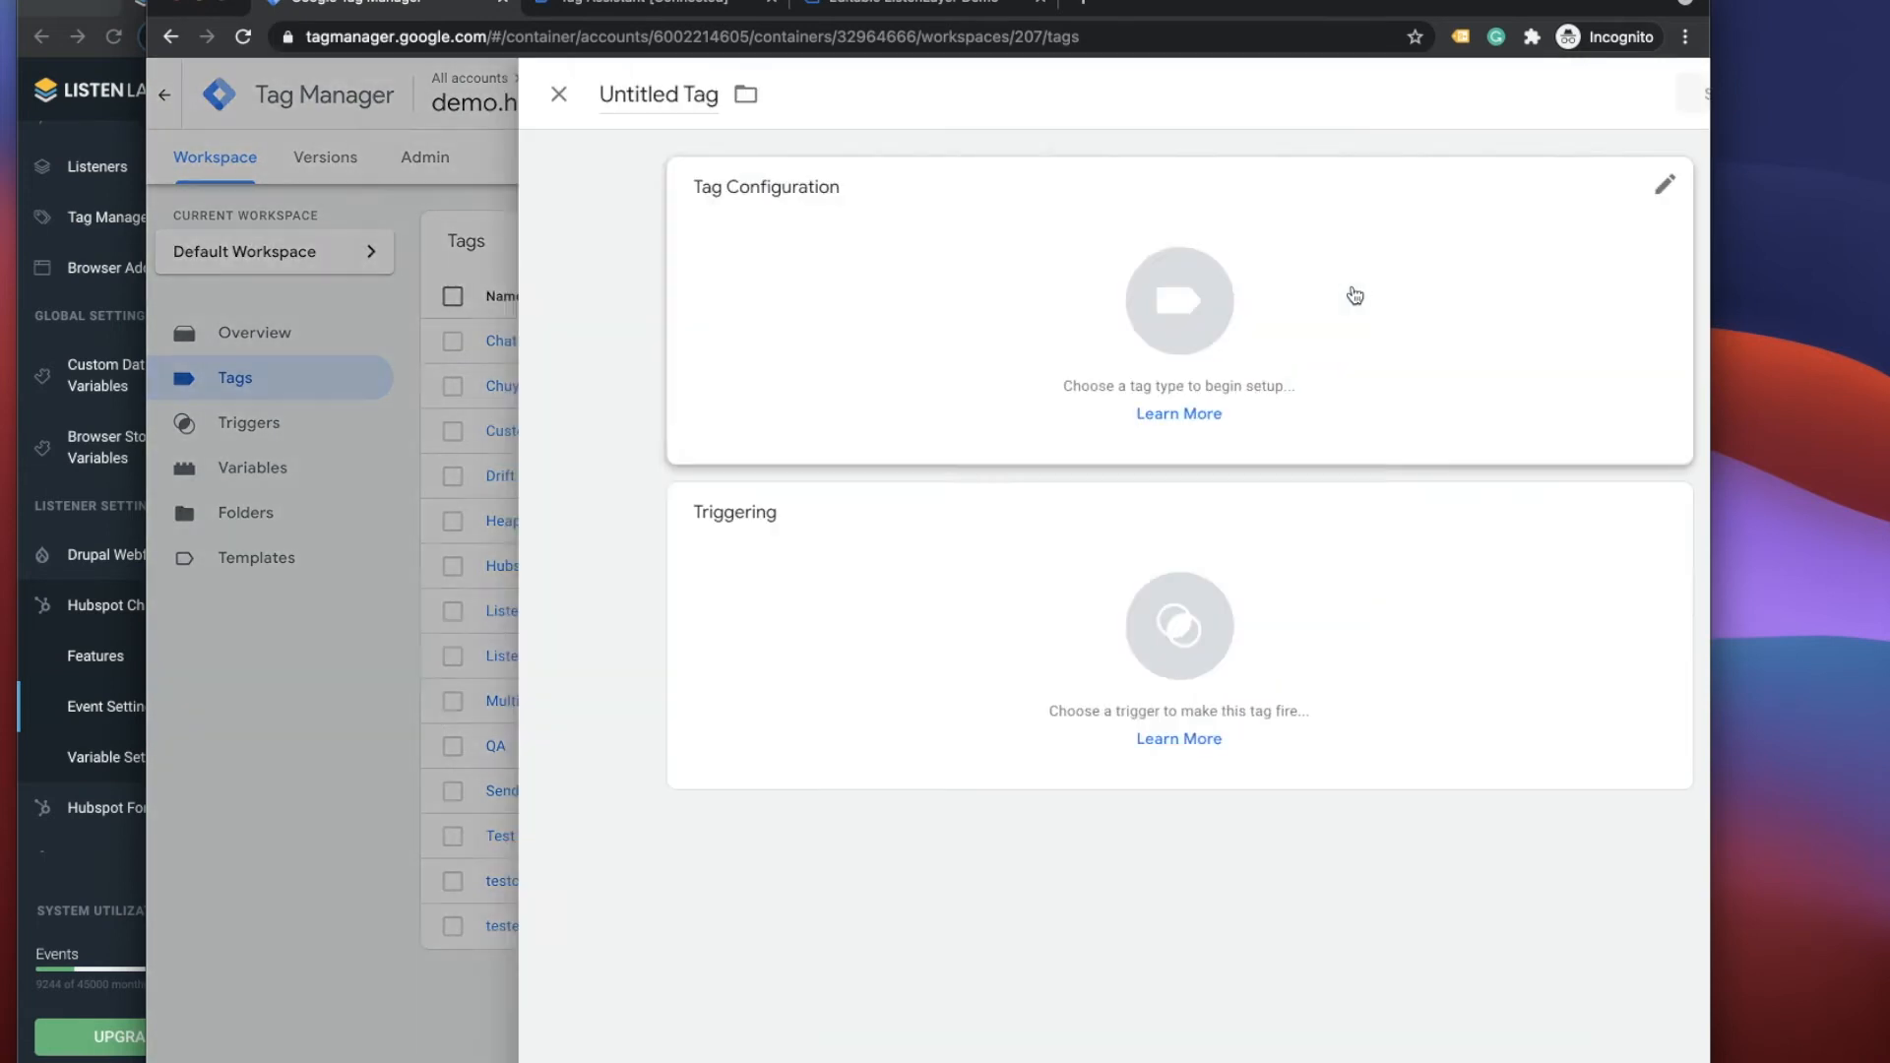
left_click(527, 95)
type("High Quality Chat")
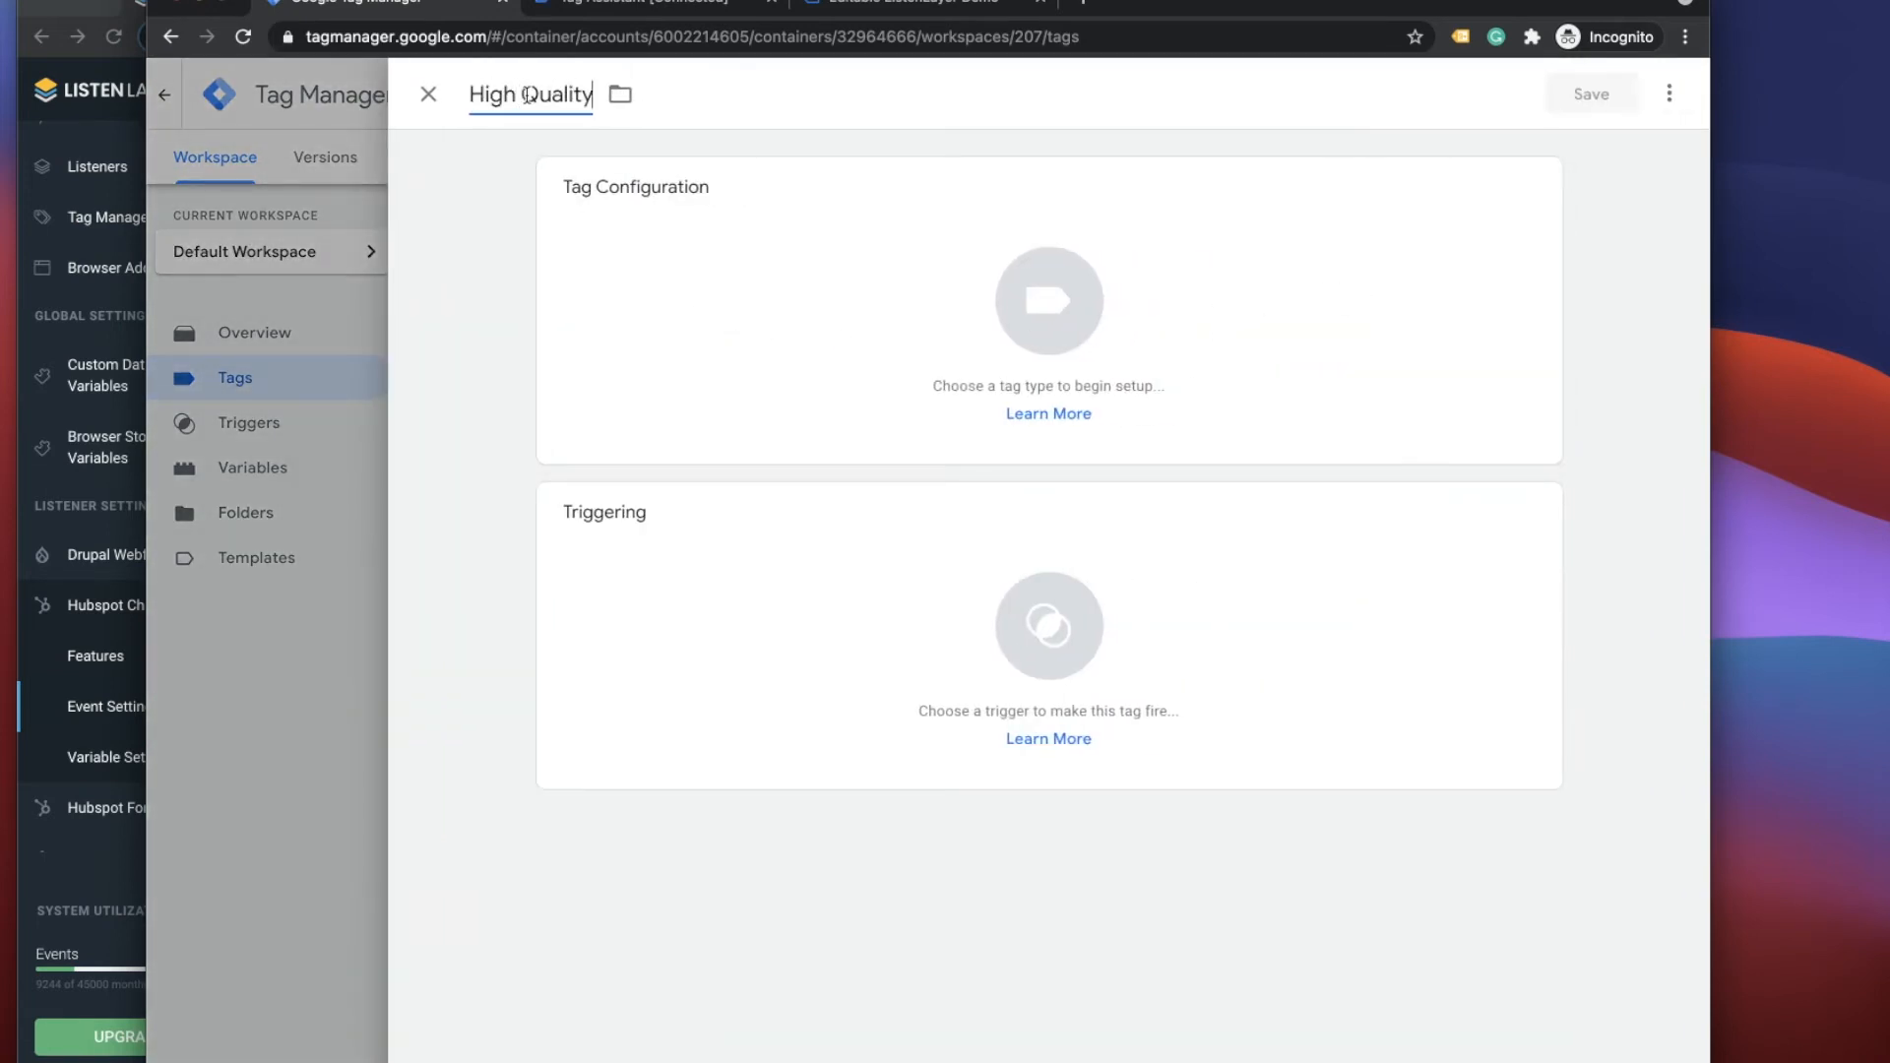
left_click(943, 264)
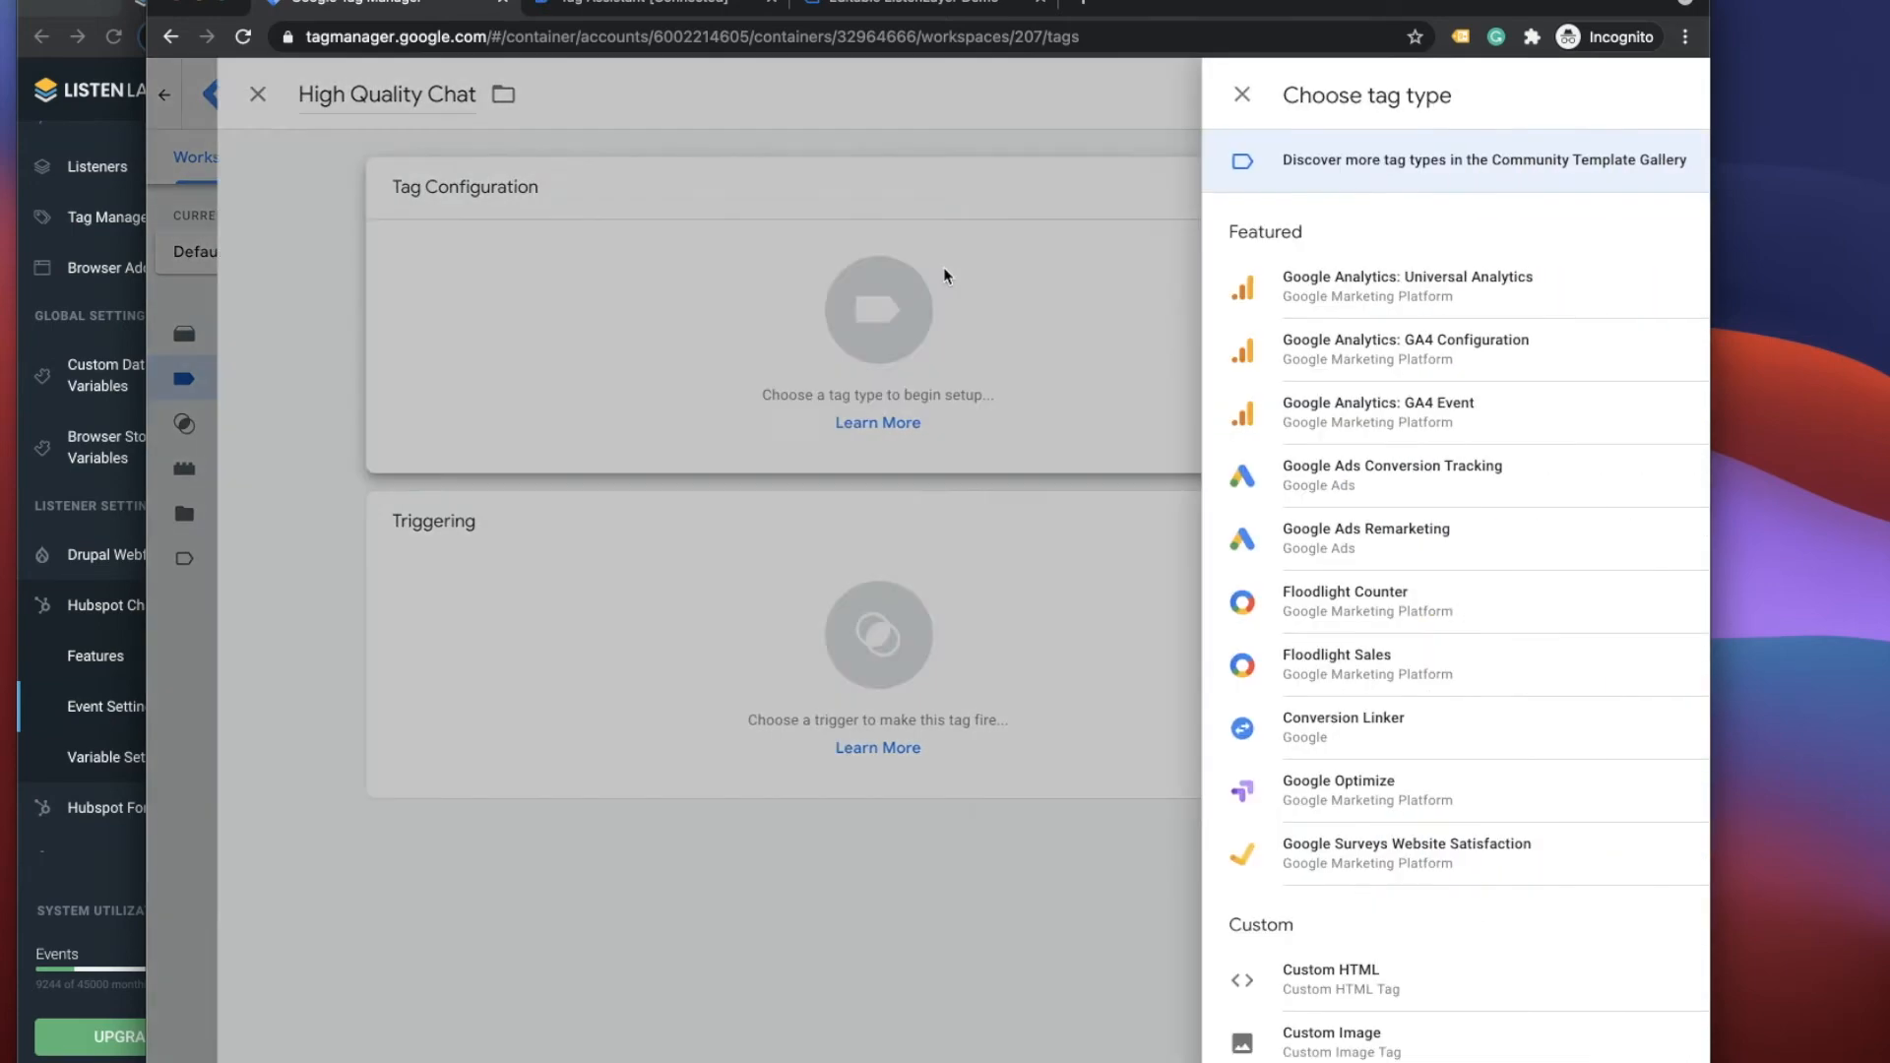
left_click(1166, 430)
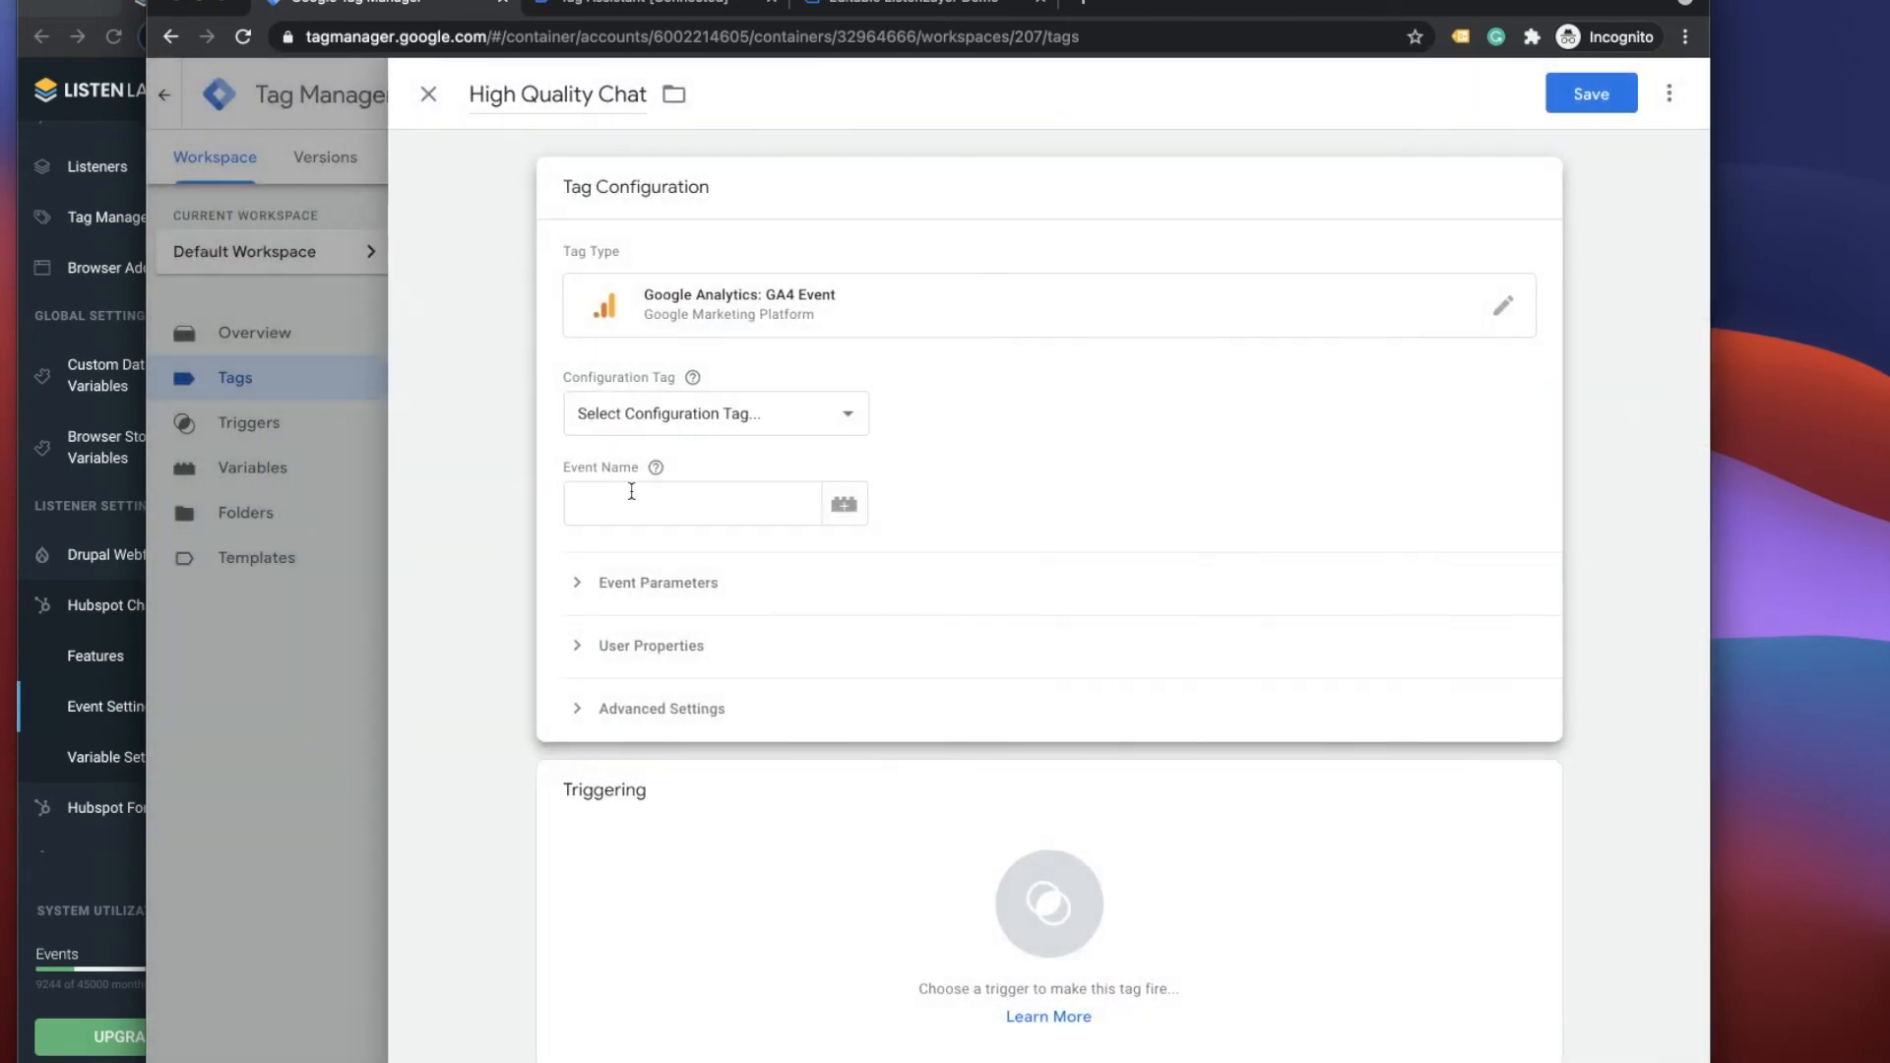
- Configure the tag with None - Manually Set ID, measurement ID G-000000000 and event name High_Quality_Chat
left_click(647, 421)
left_click(635, 442)
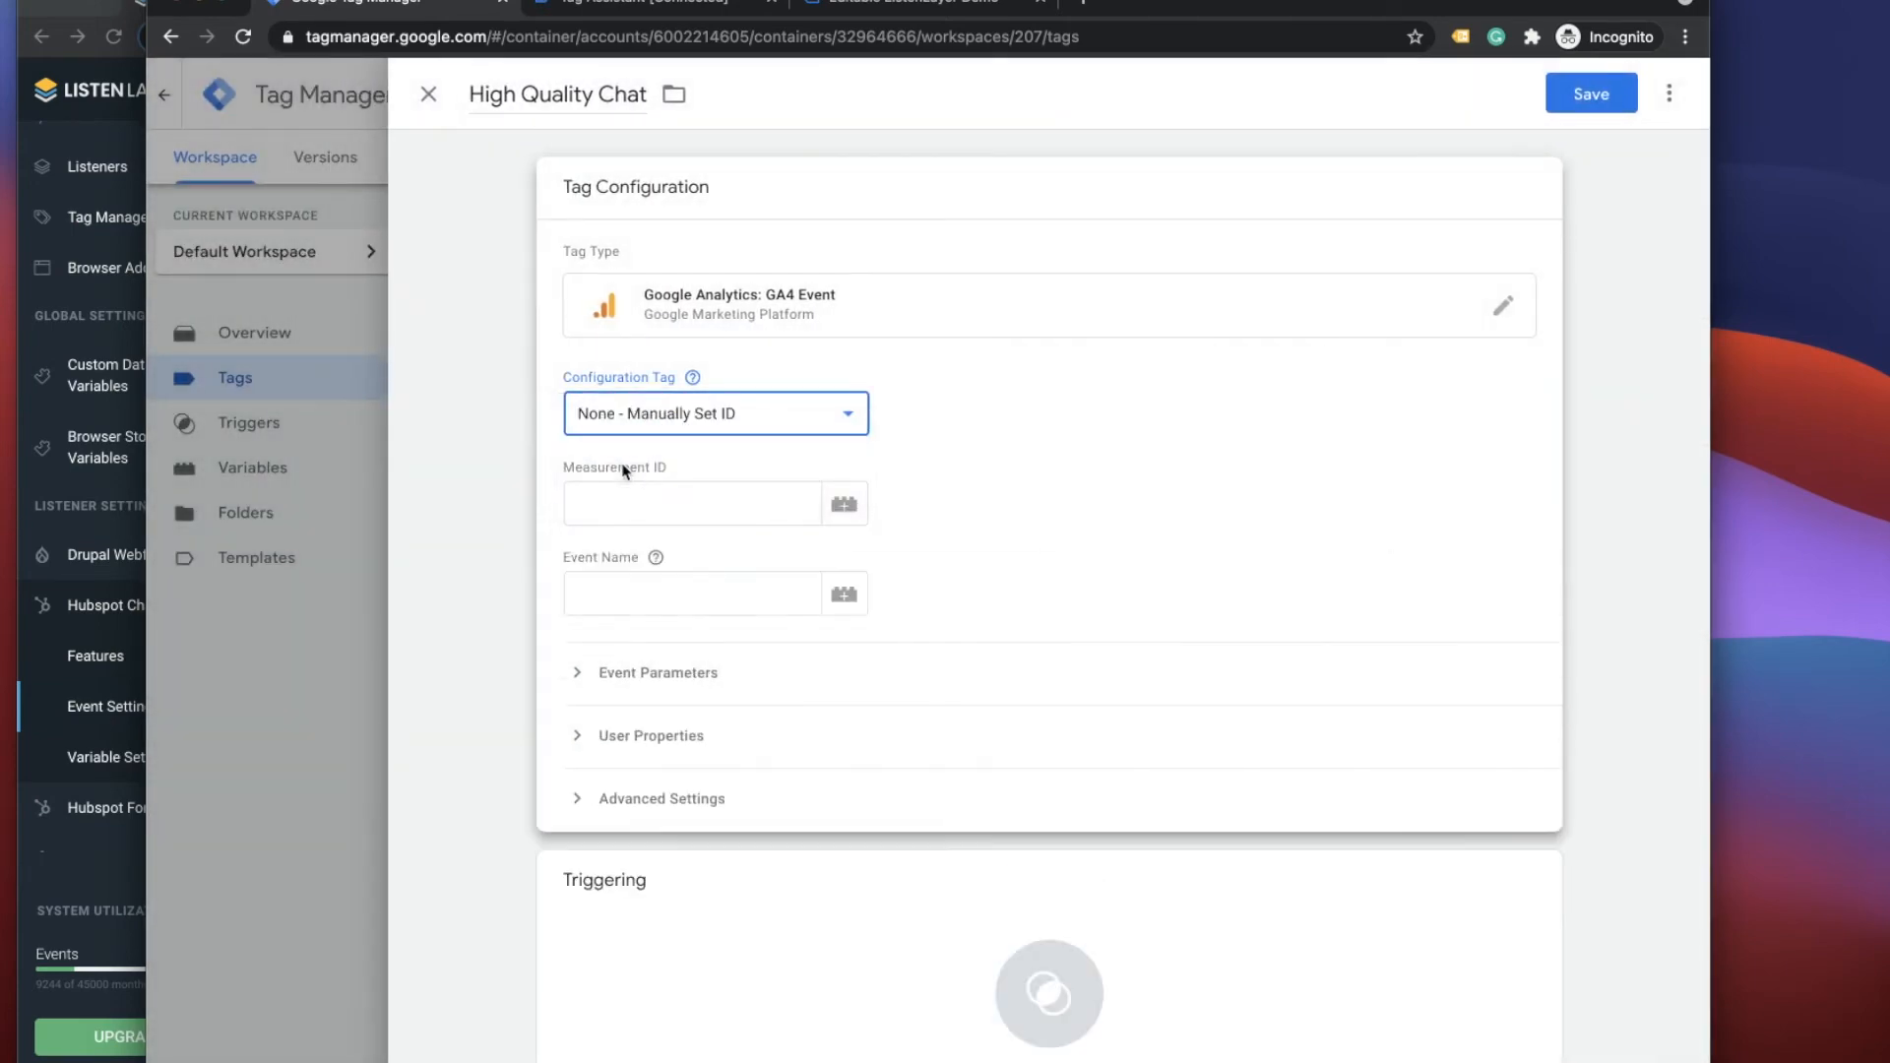
left_click(609, 496)
type("G-000000000")
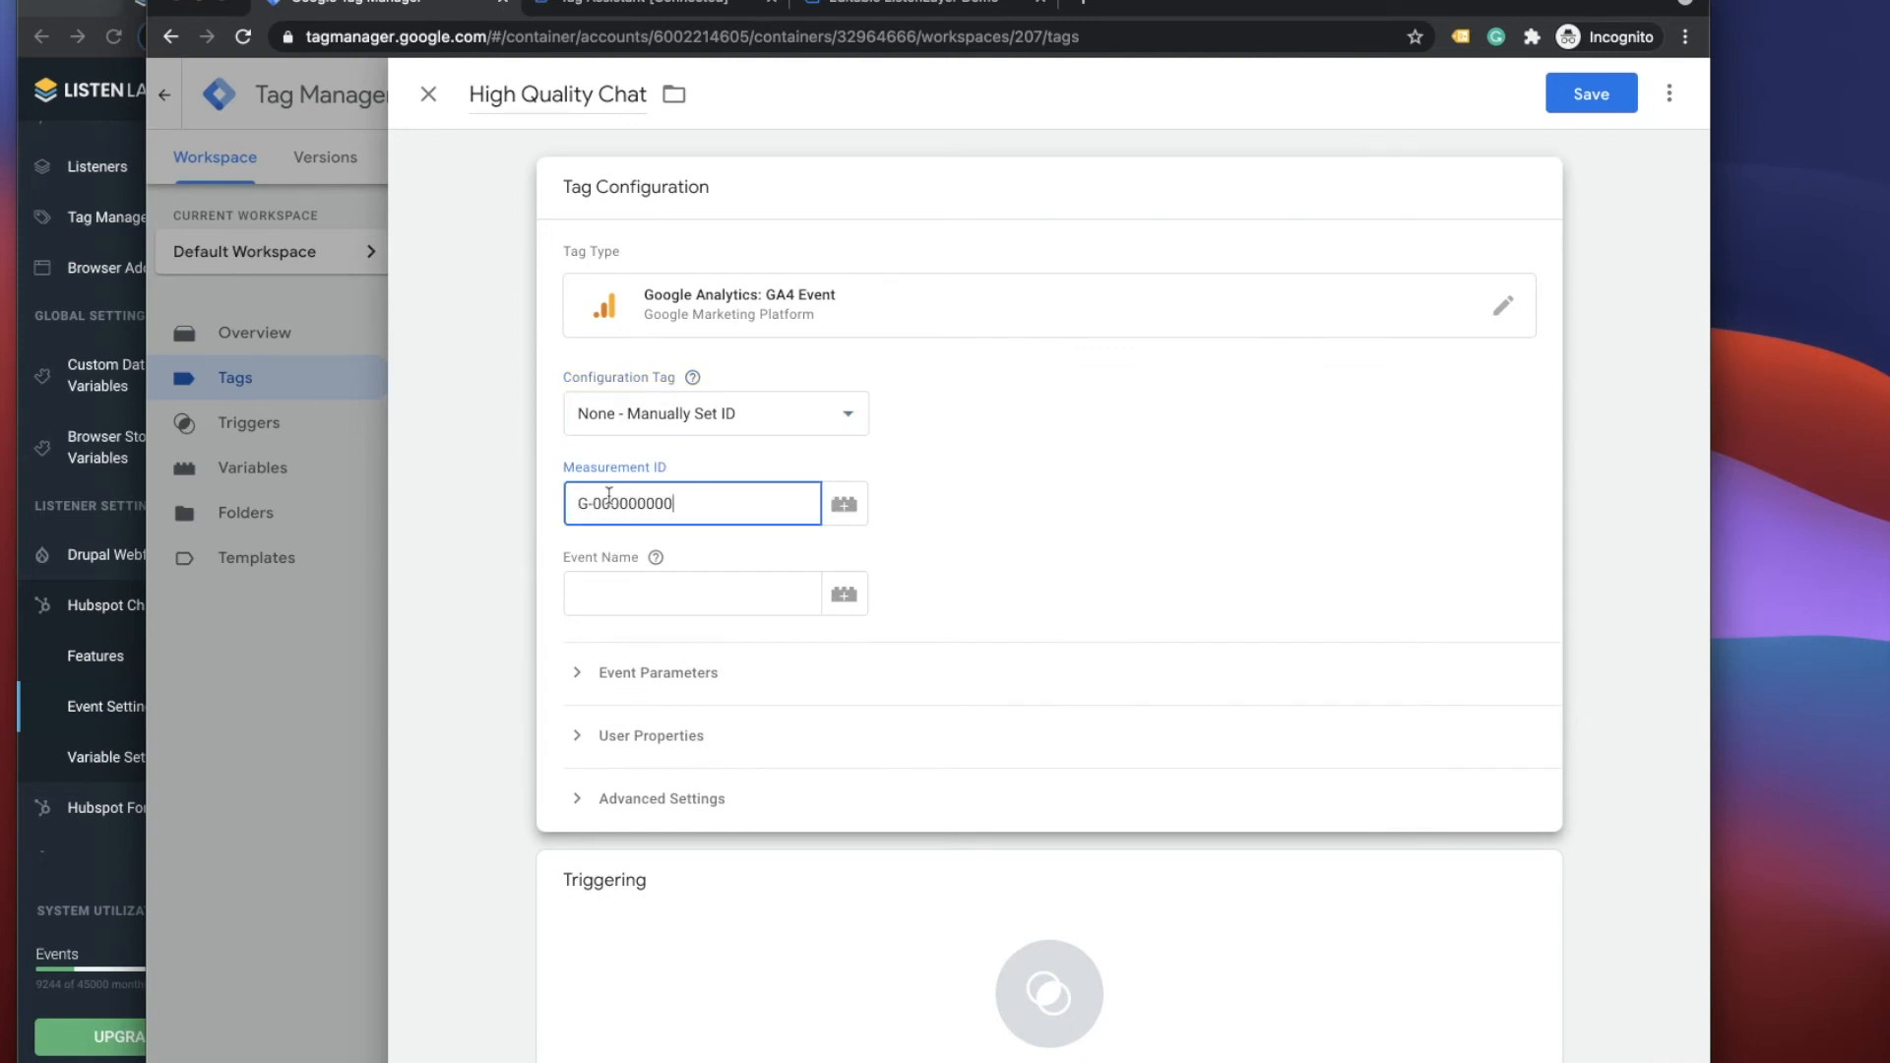
left_click(630, 597)
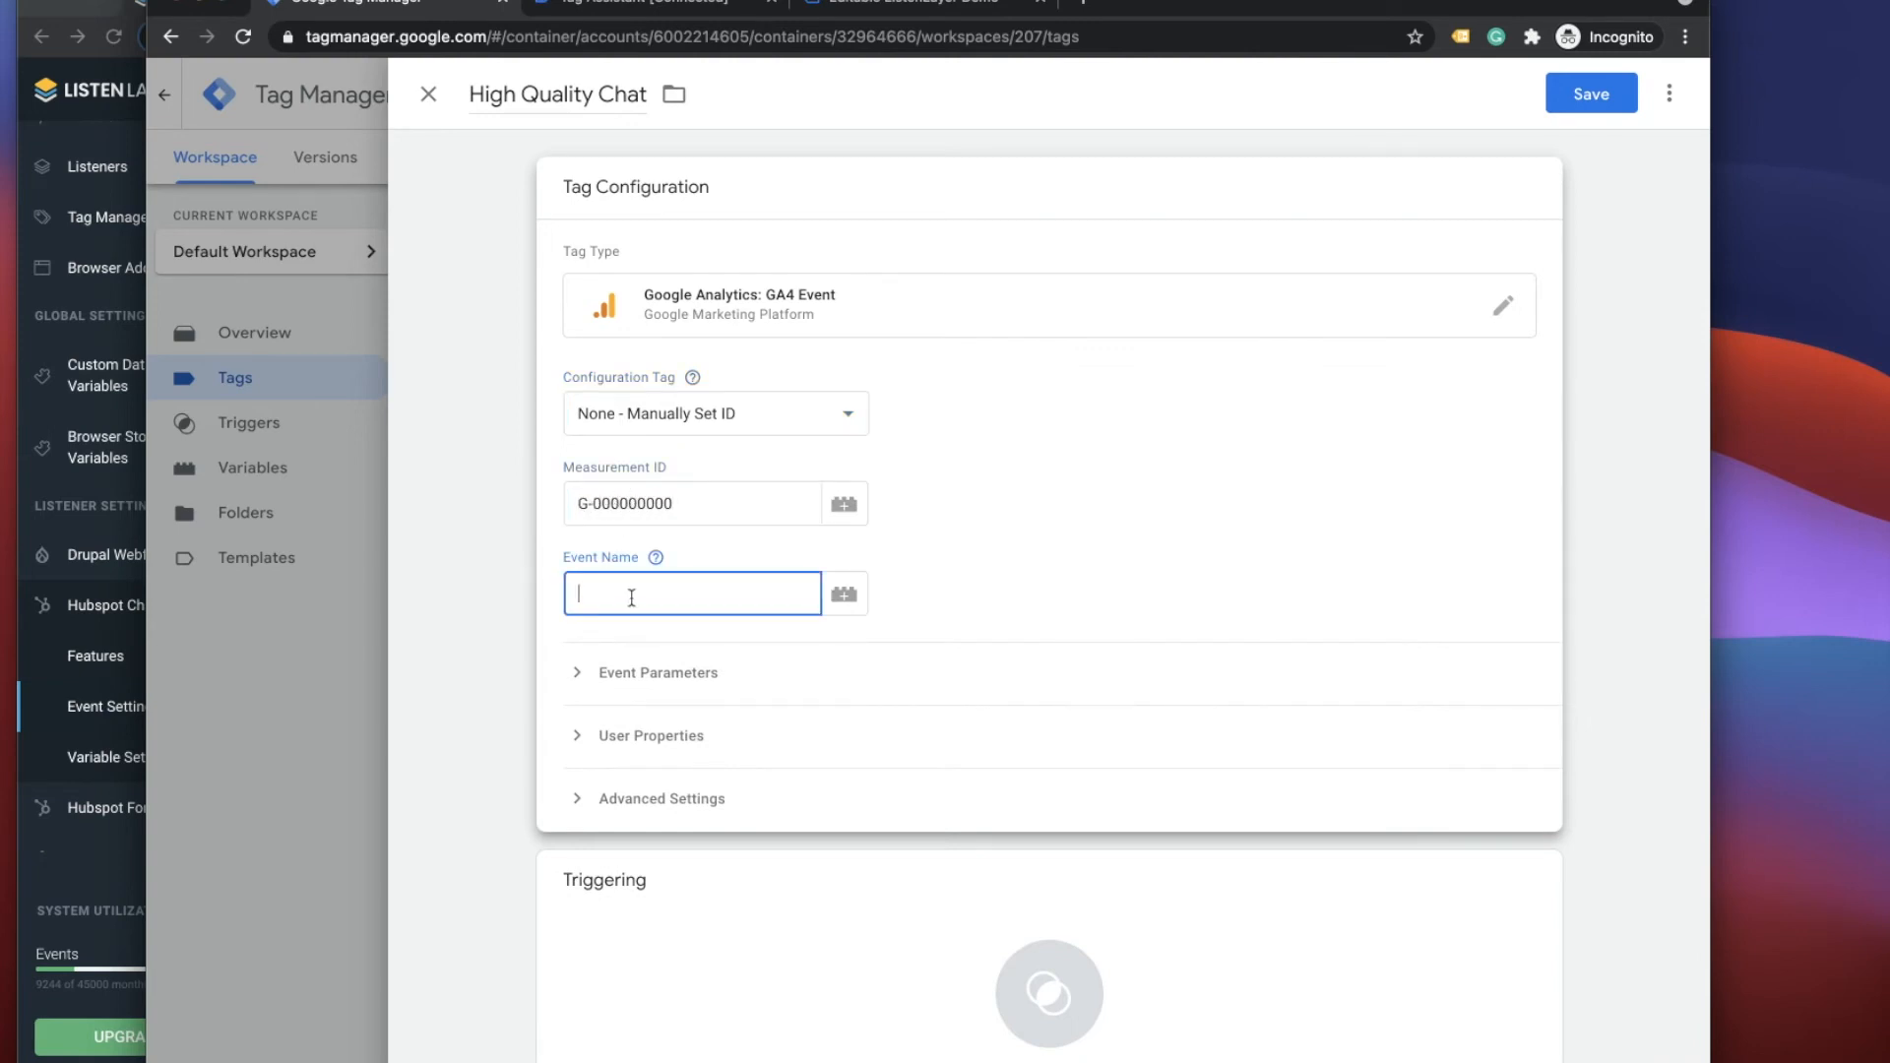
type("High_Quality_Chat")
- Assign the High Quality Chat trigger as the firing trigger of the High Quality Chat tag and save it
left_click(852, 927)
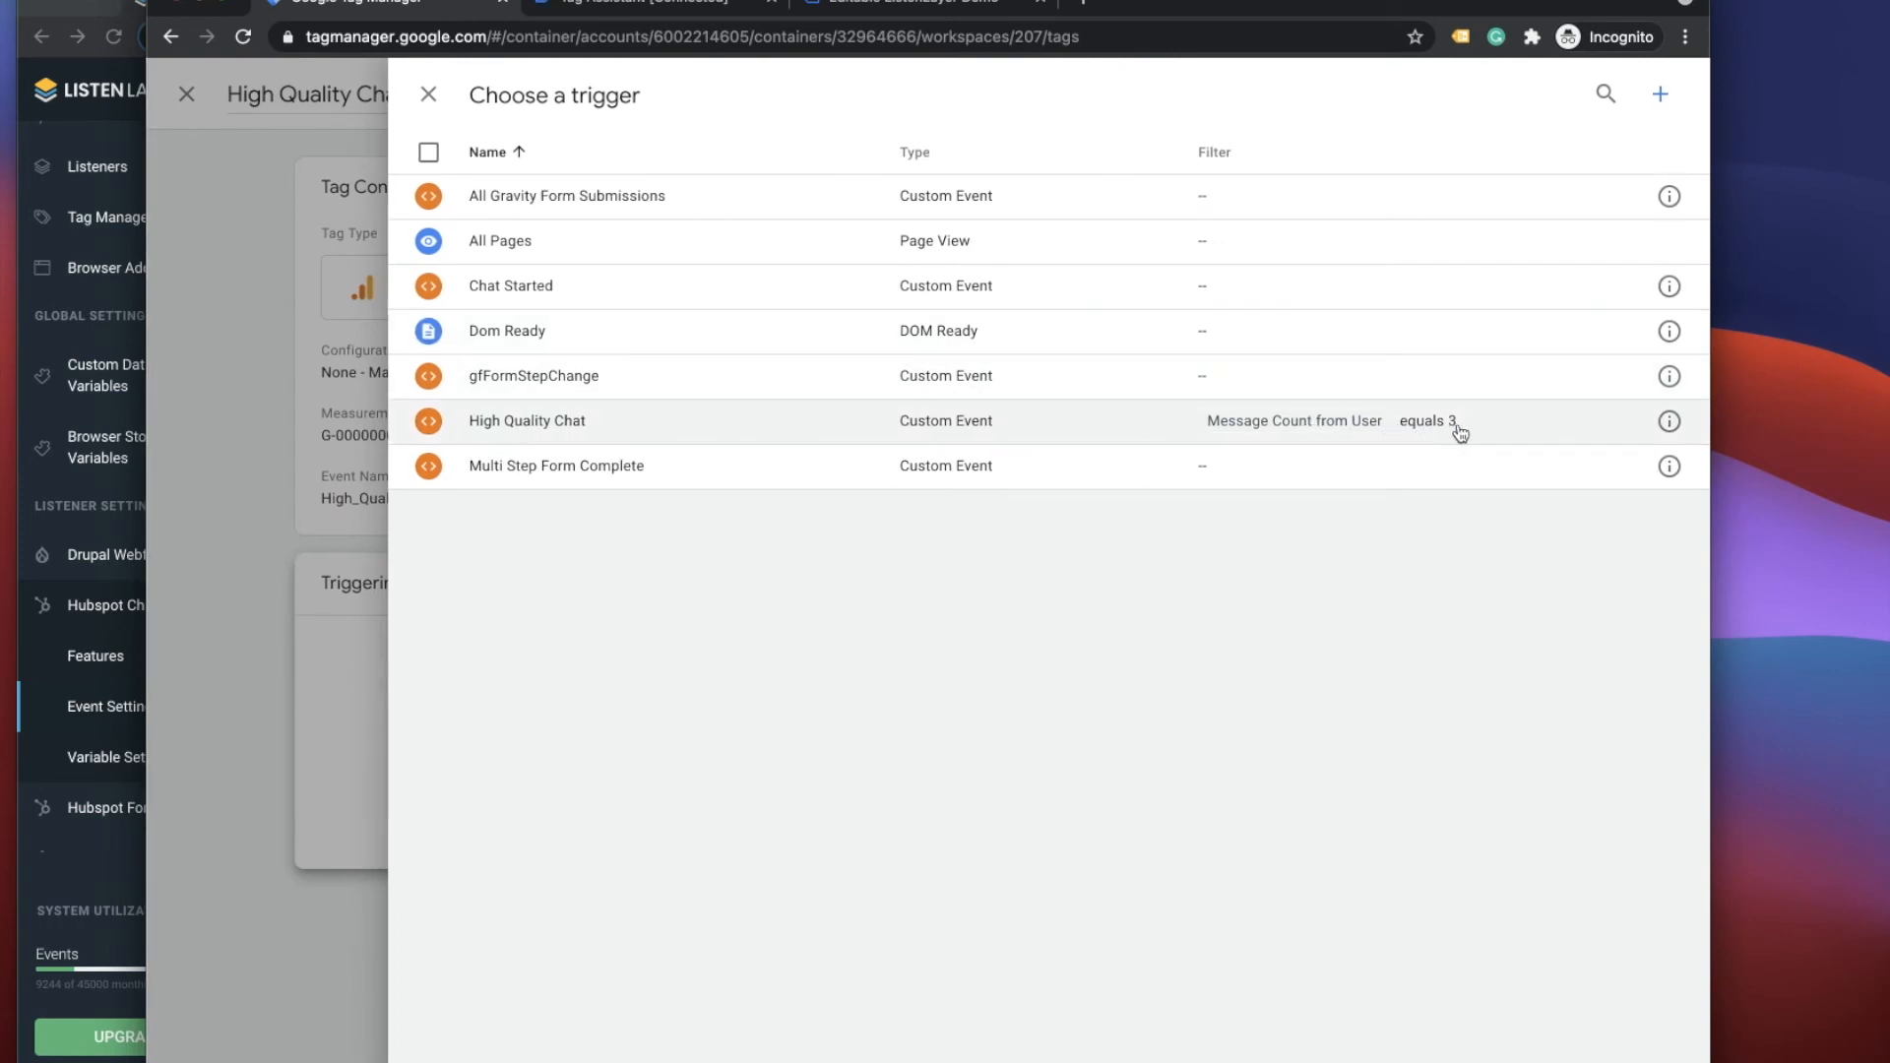
left_click(685, 431)
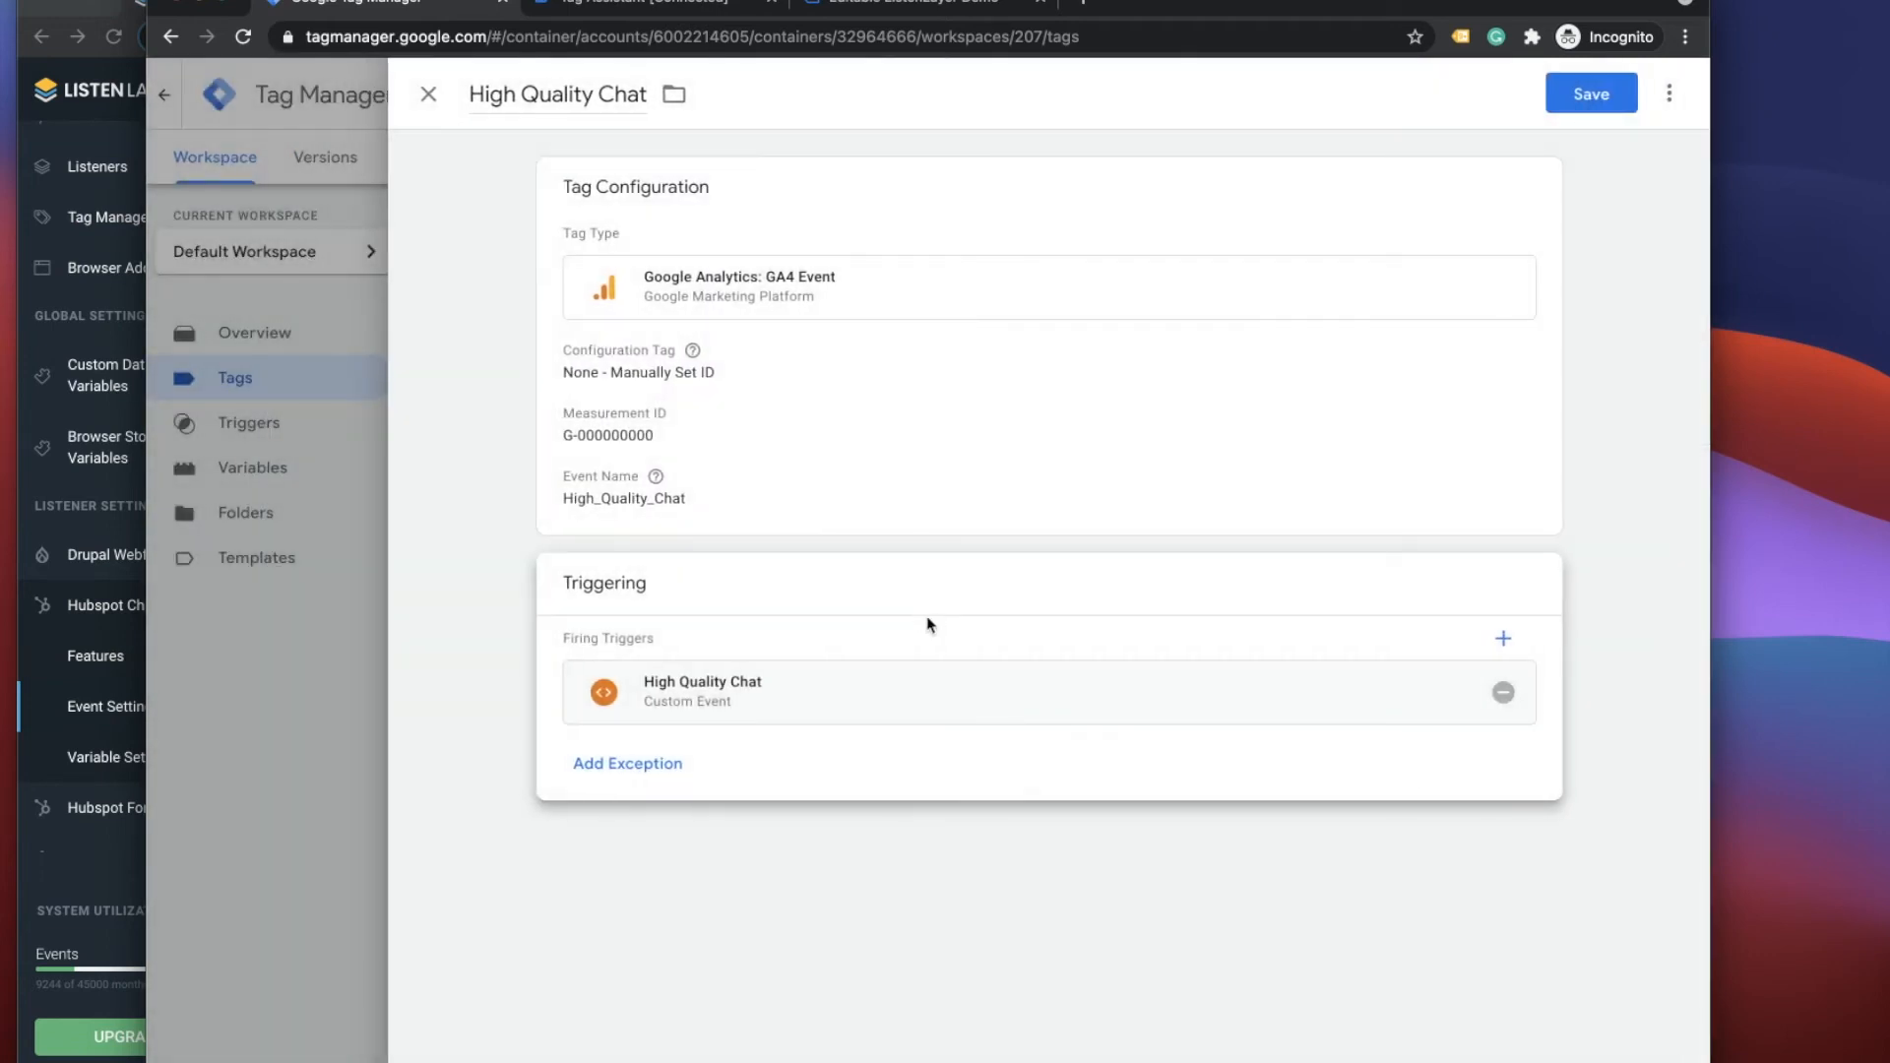
left_click(1602, 104)
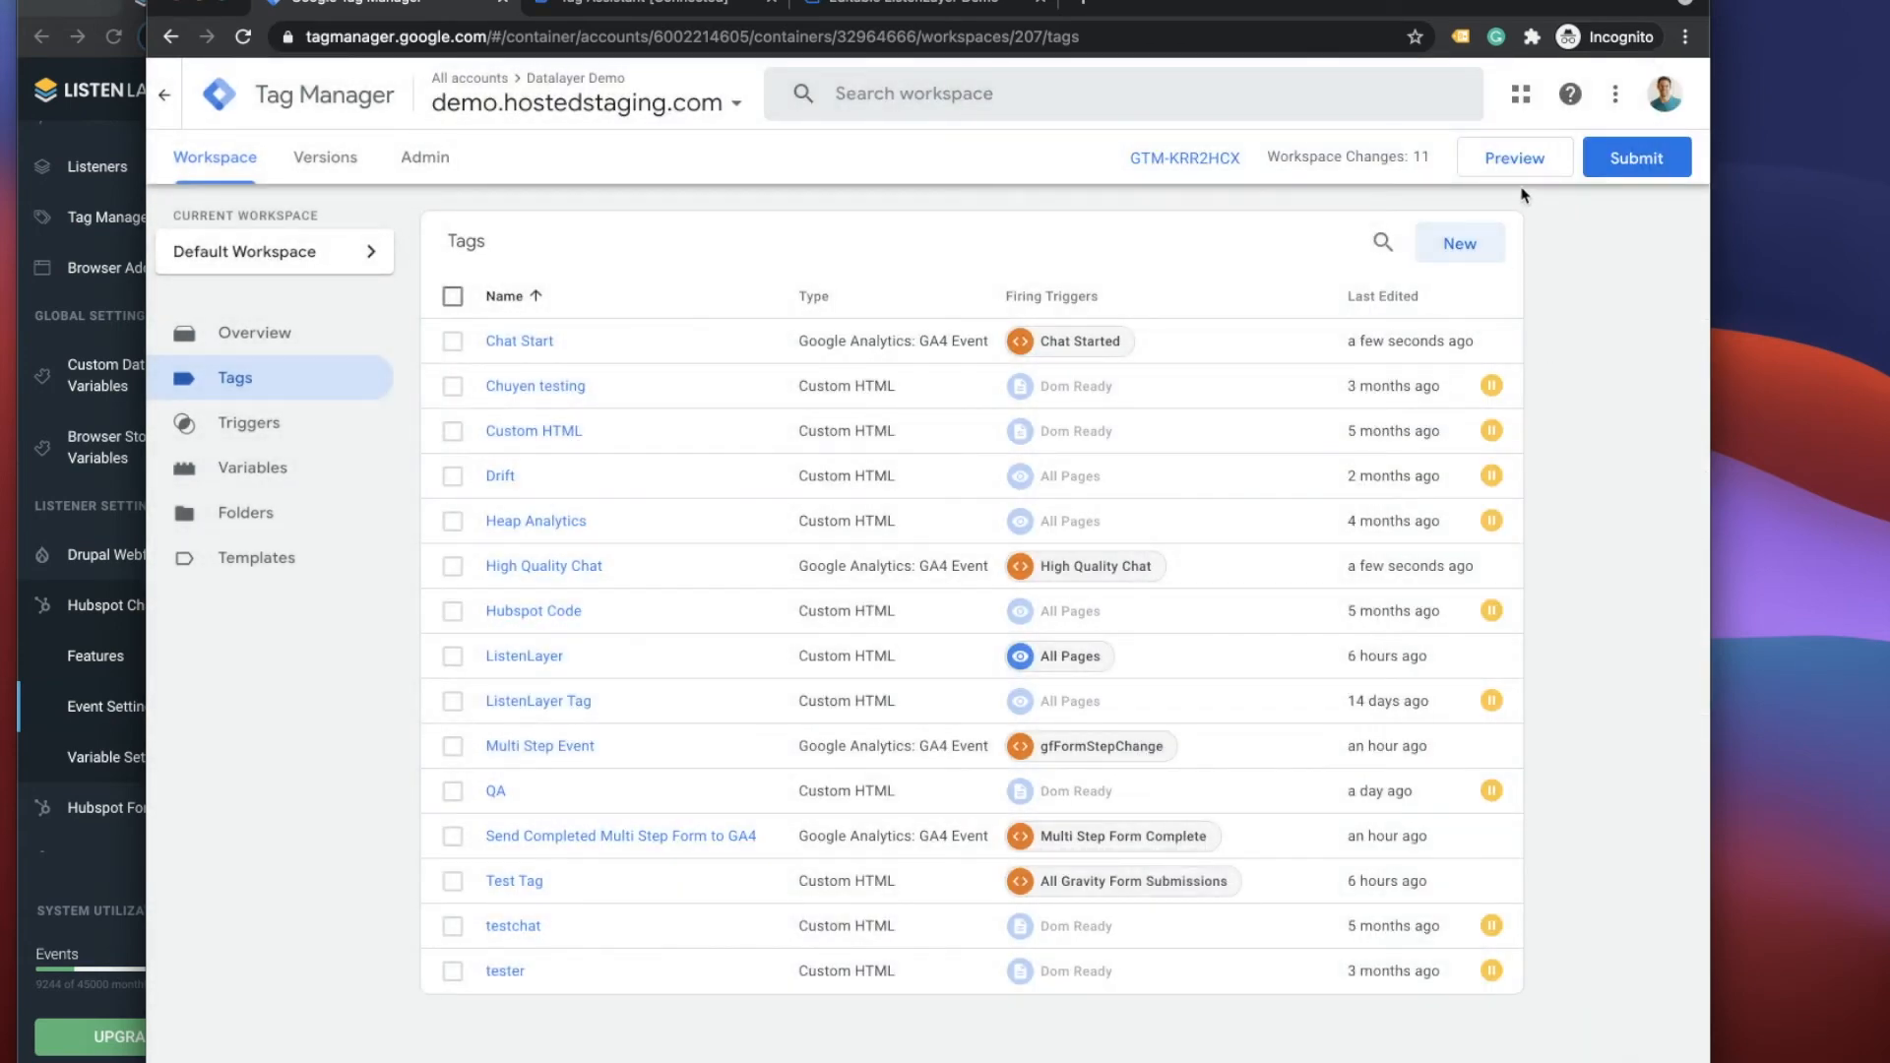
- Start a preview of the container, continue in the connected Tag Assistant session and return to the demo site
left_click(1512, 162)
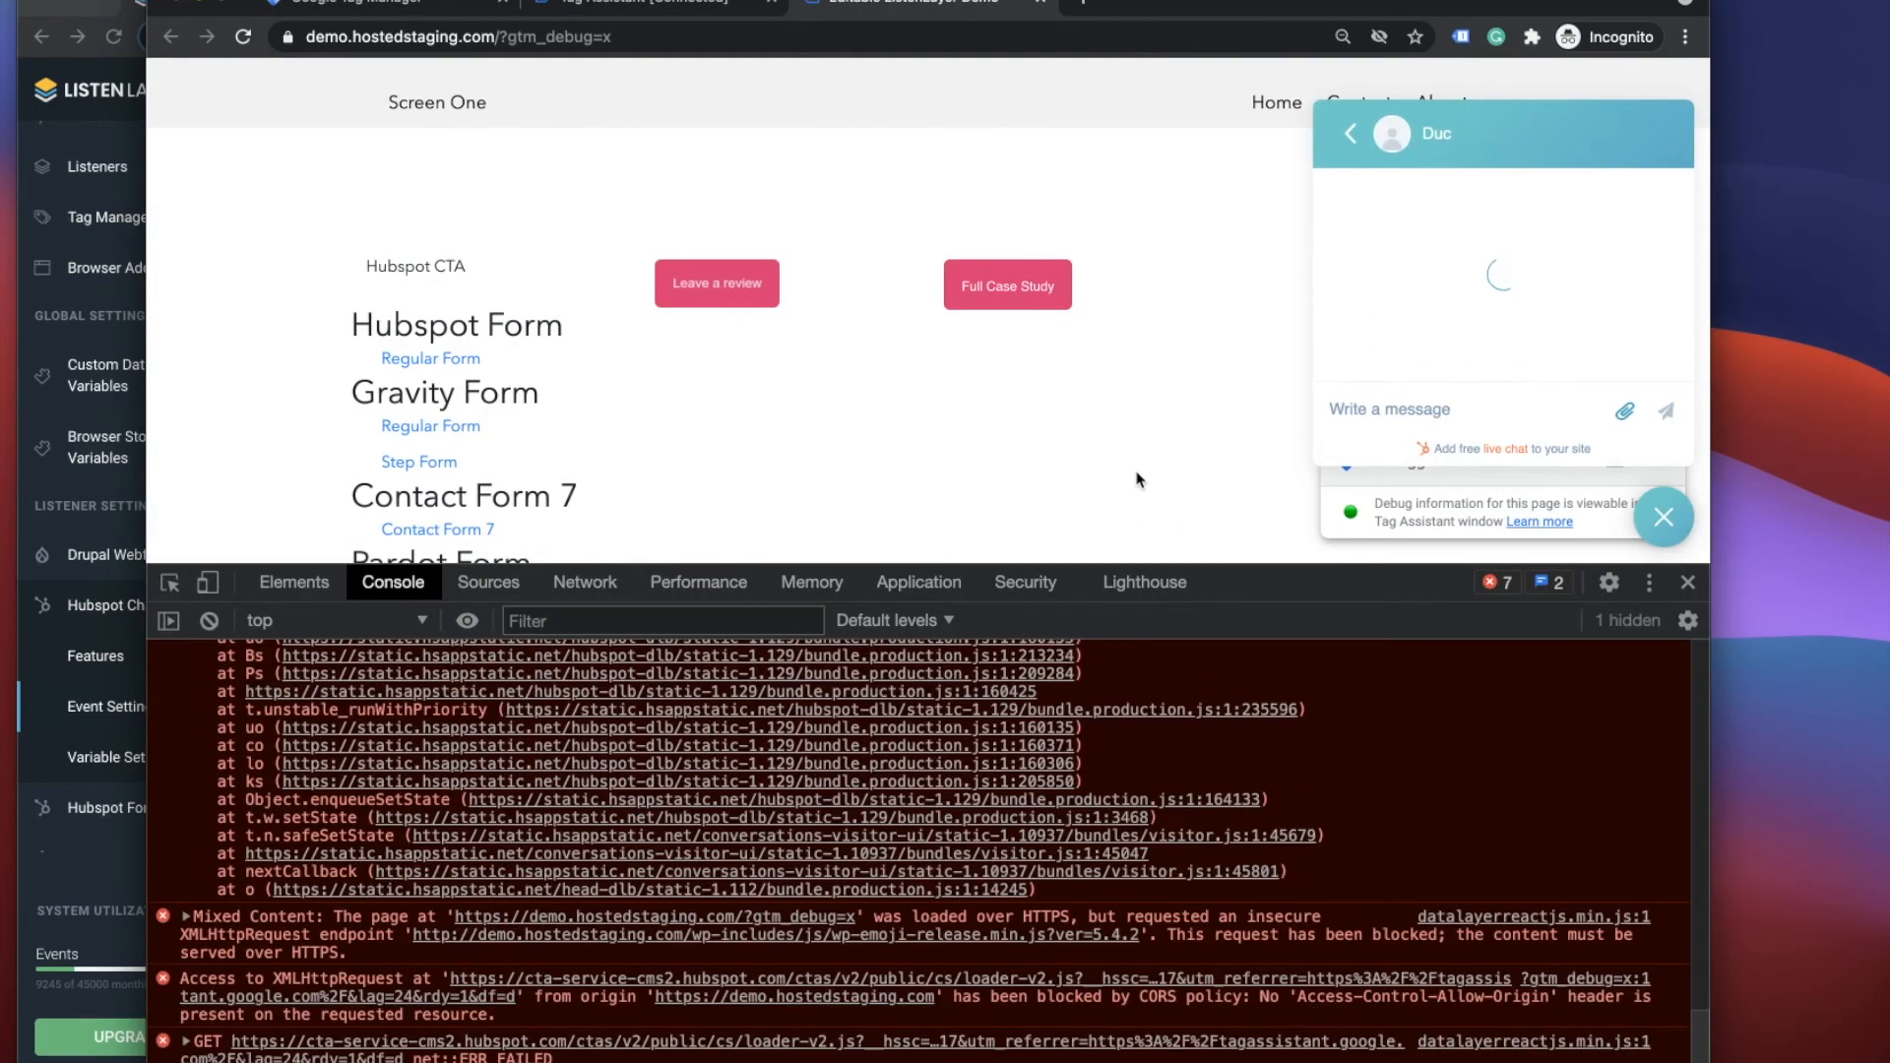
left_click(650, 8)
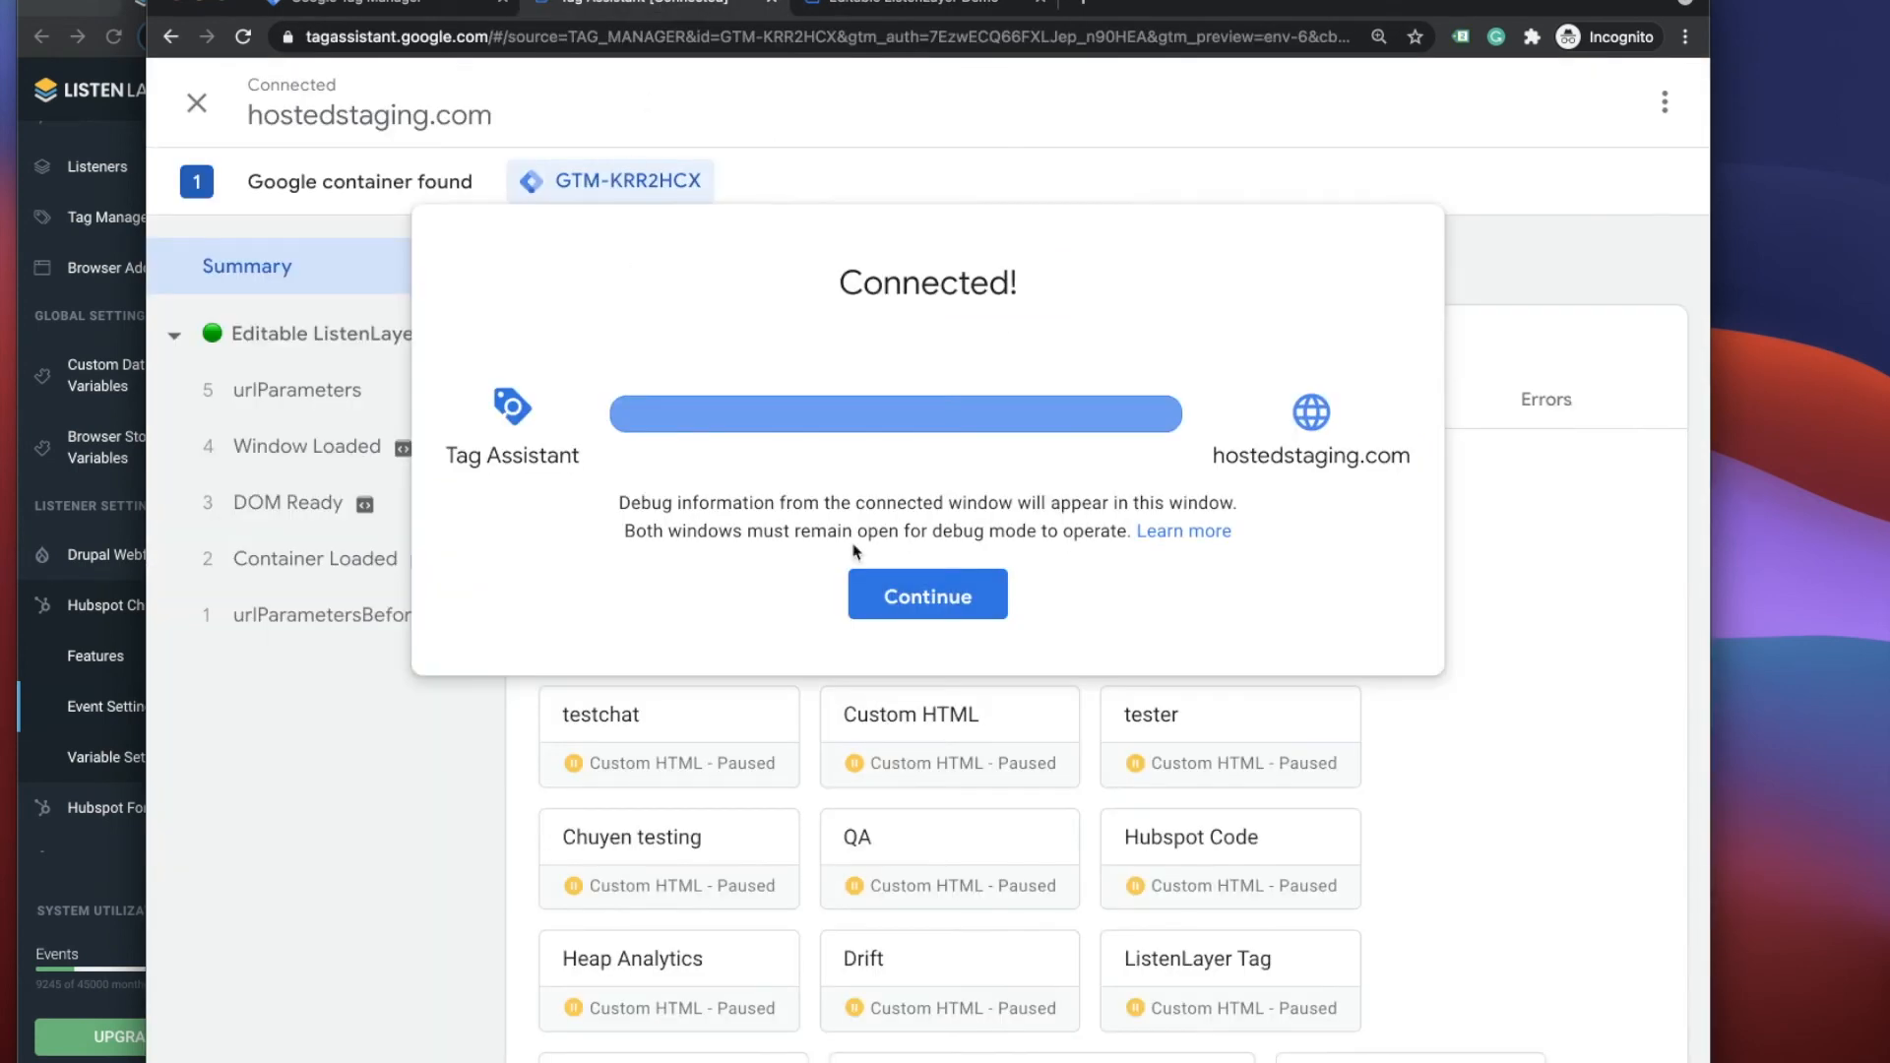
left_click(930, 589)
left_click(884, 5)
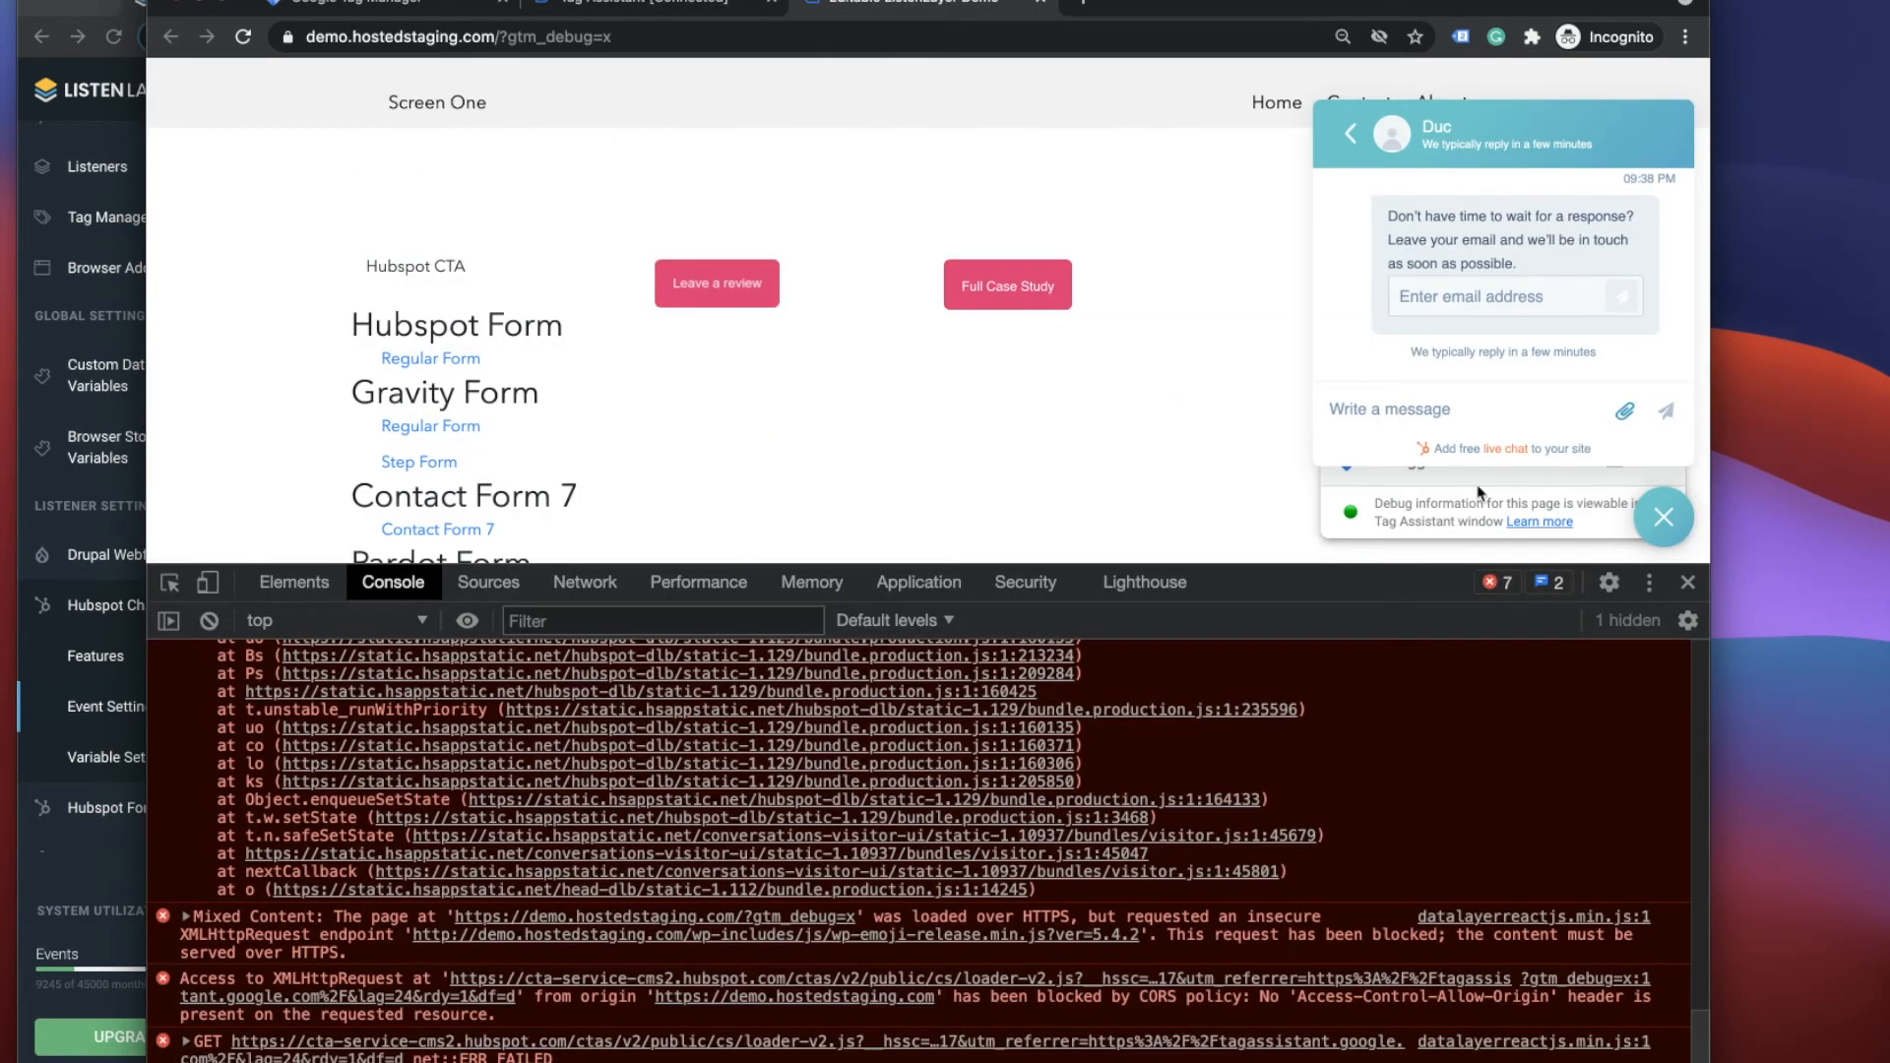
- Review the Hubspot chat conversation and enter a test e-mail address in its e-mail field
scroll(1442, 341, "up", 2)
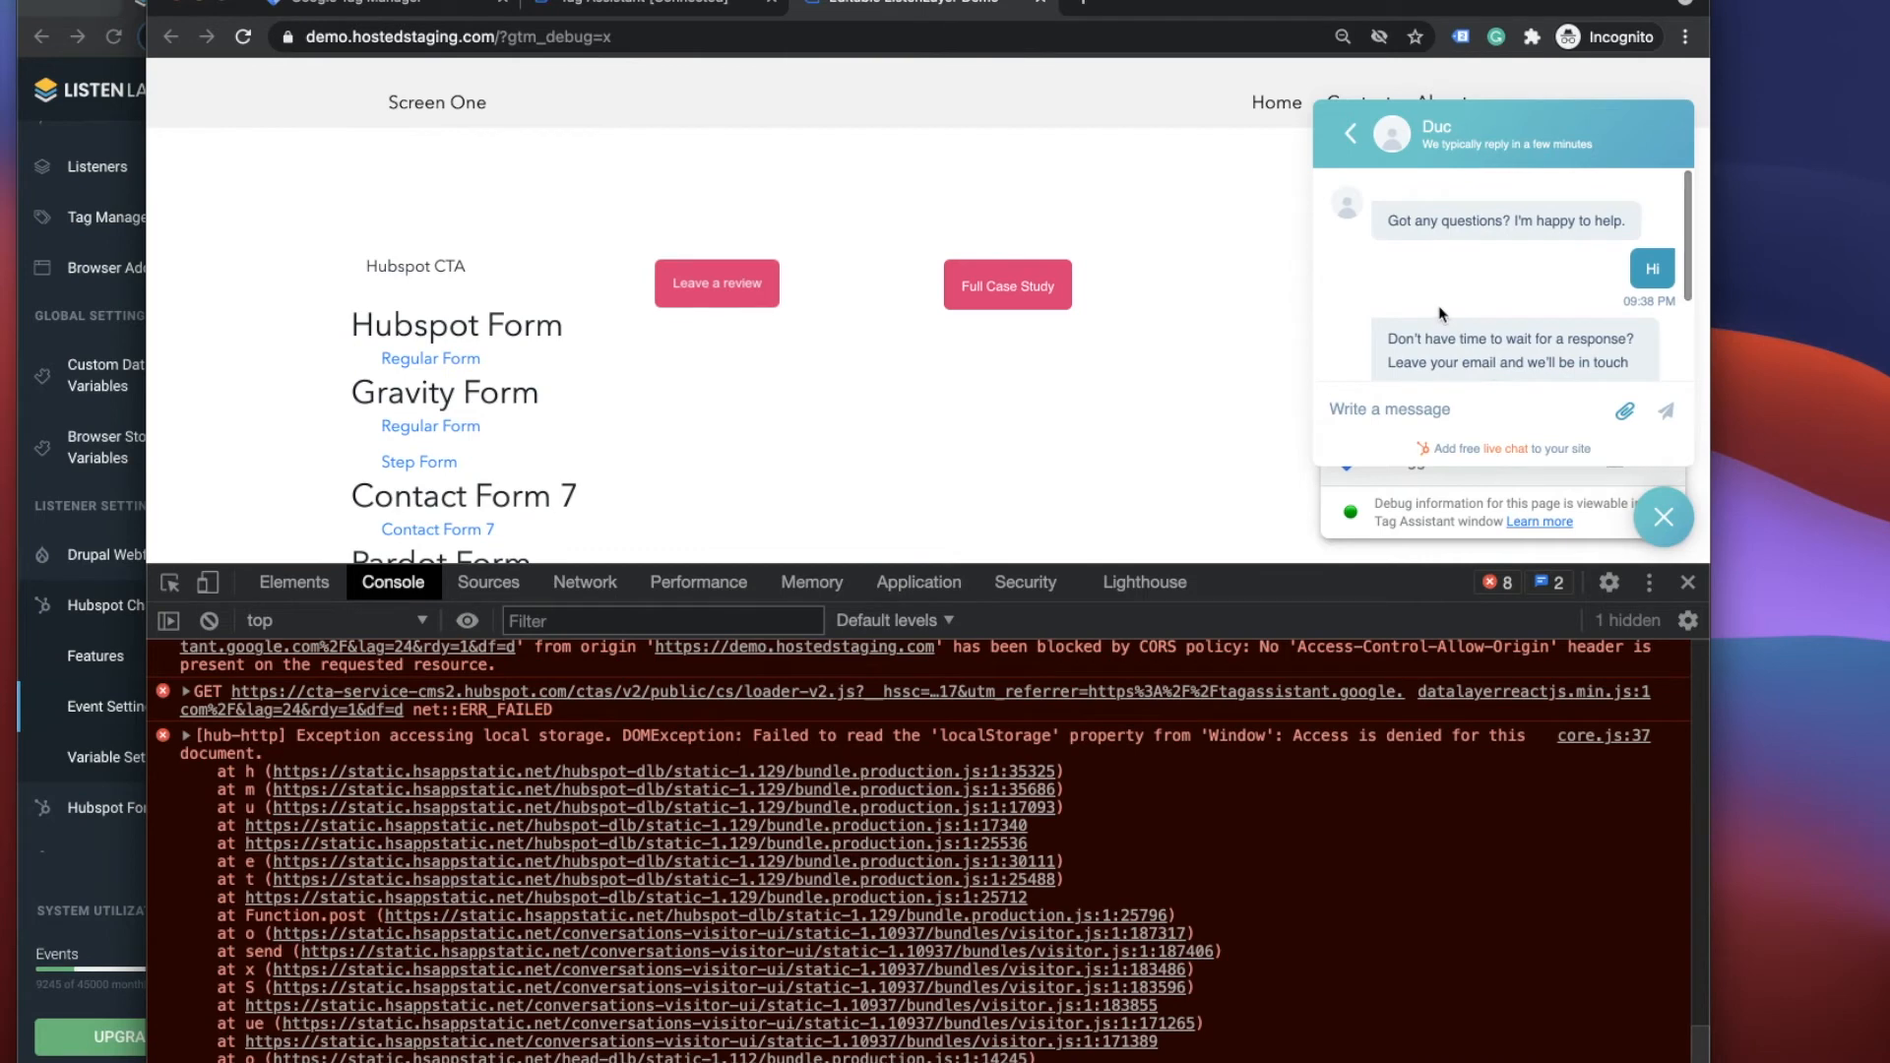
scroll(1438, 313, "down", 2)
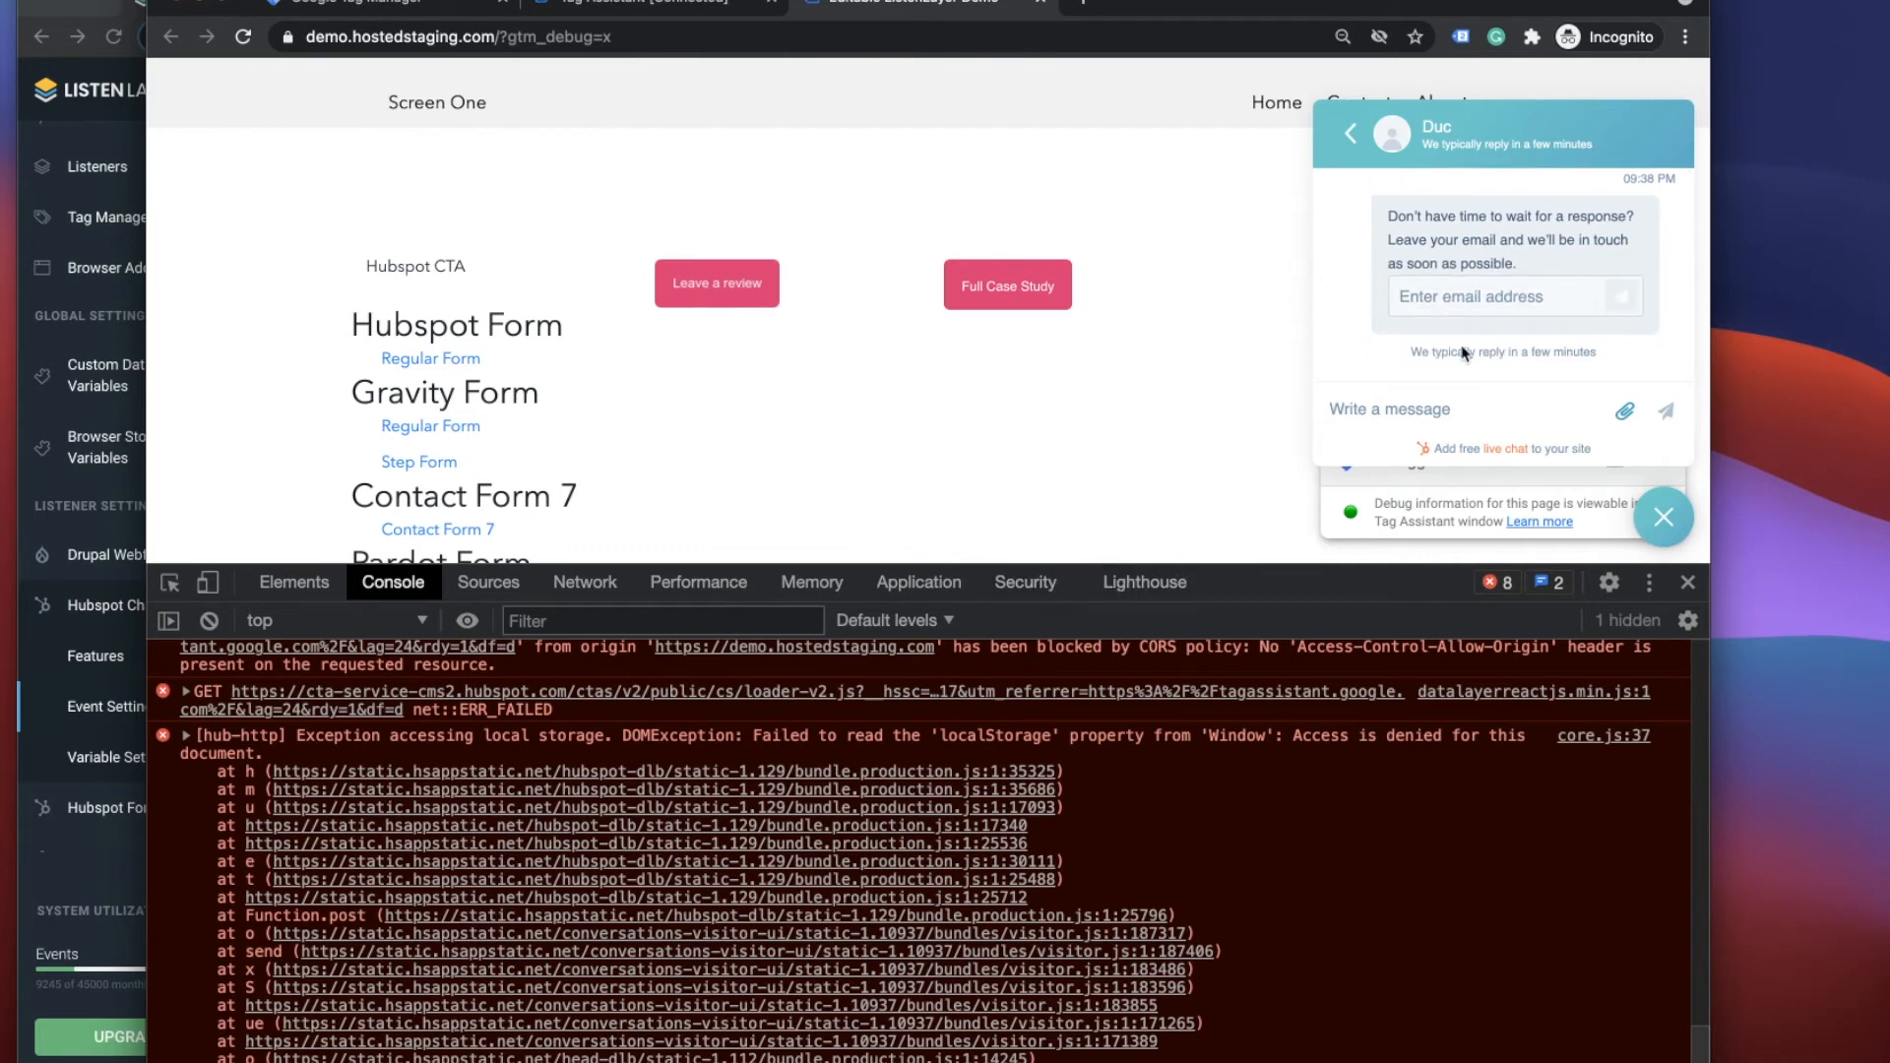
left_click(1433, 299)
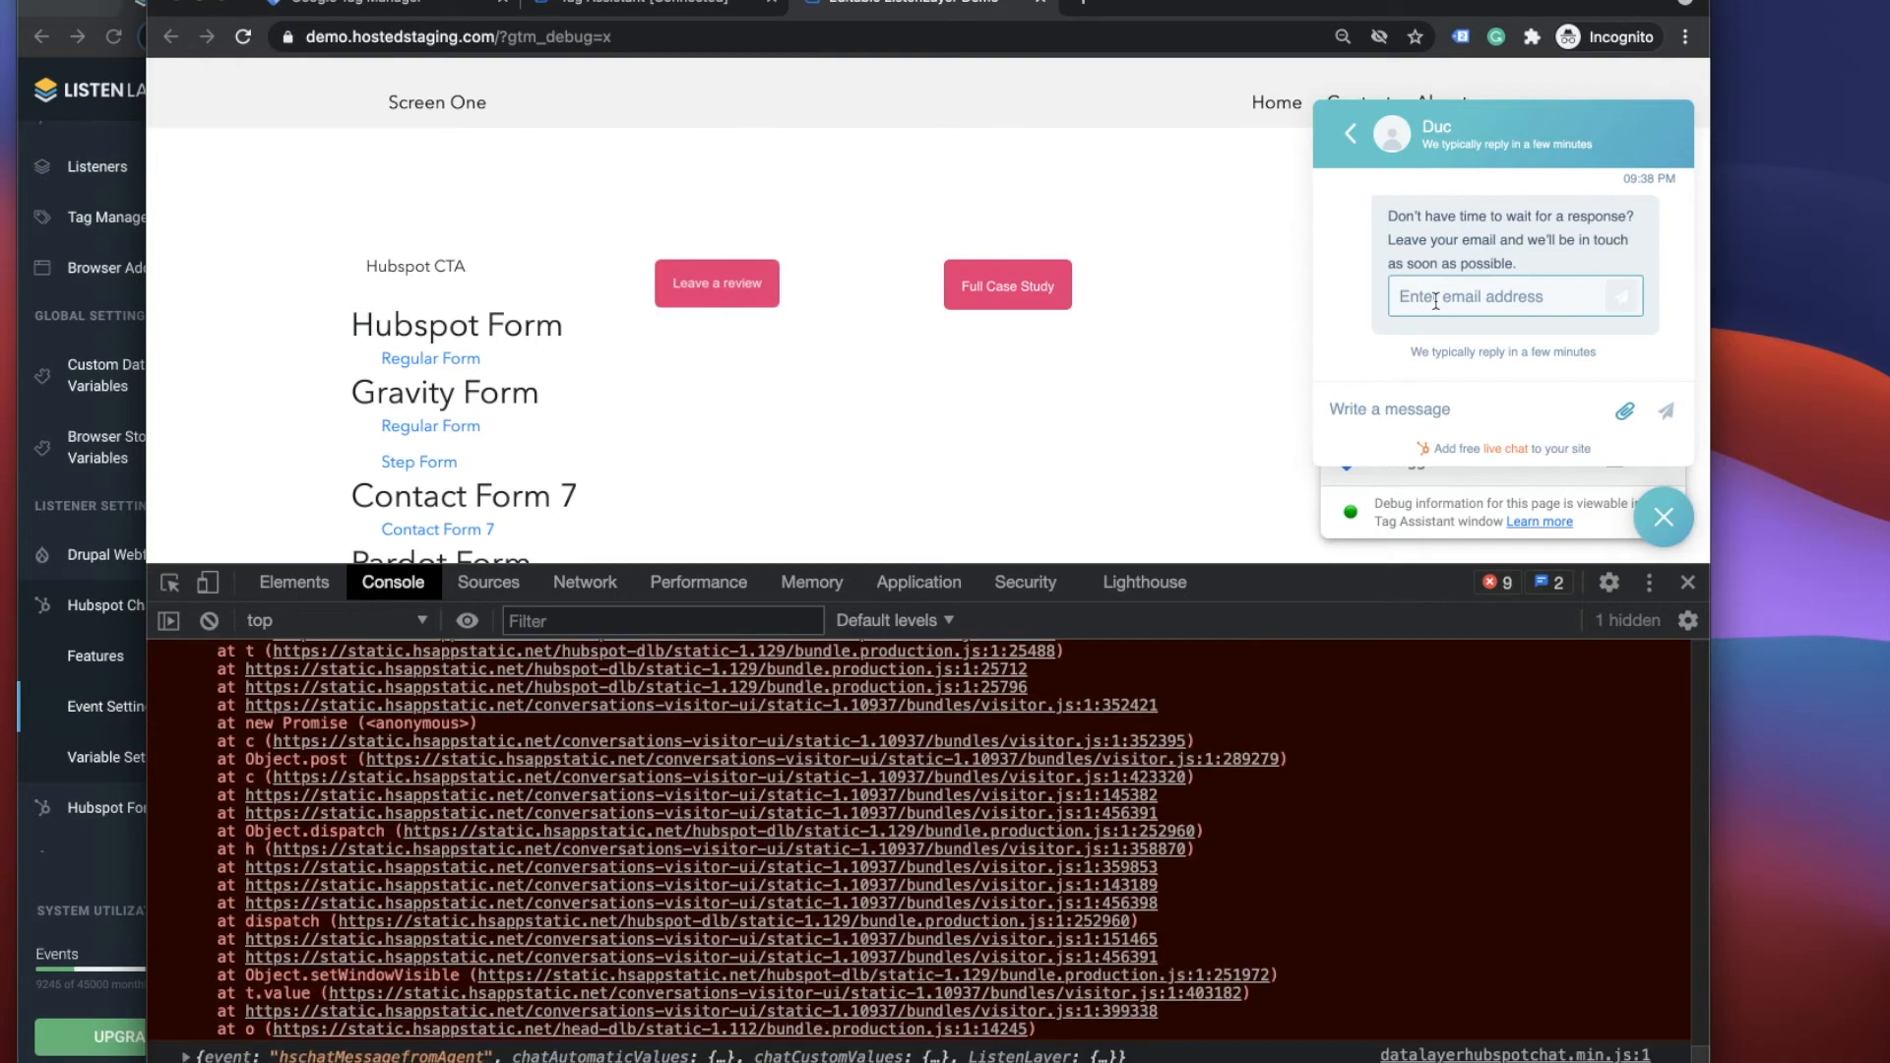
type("test")
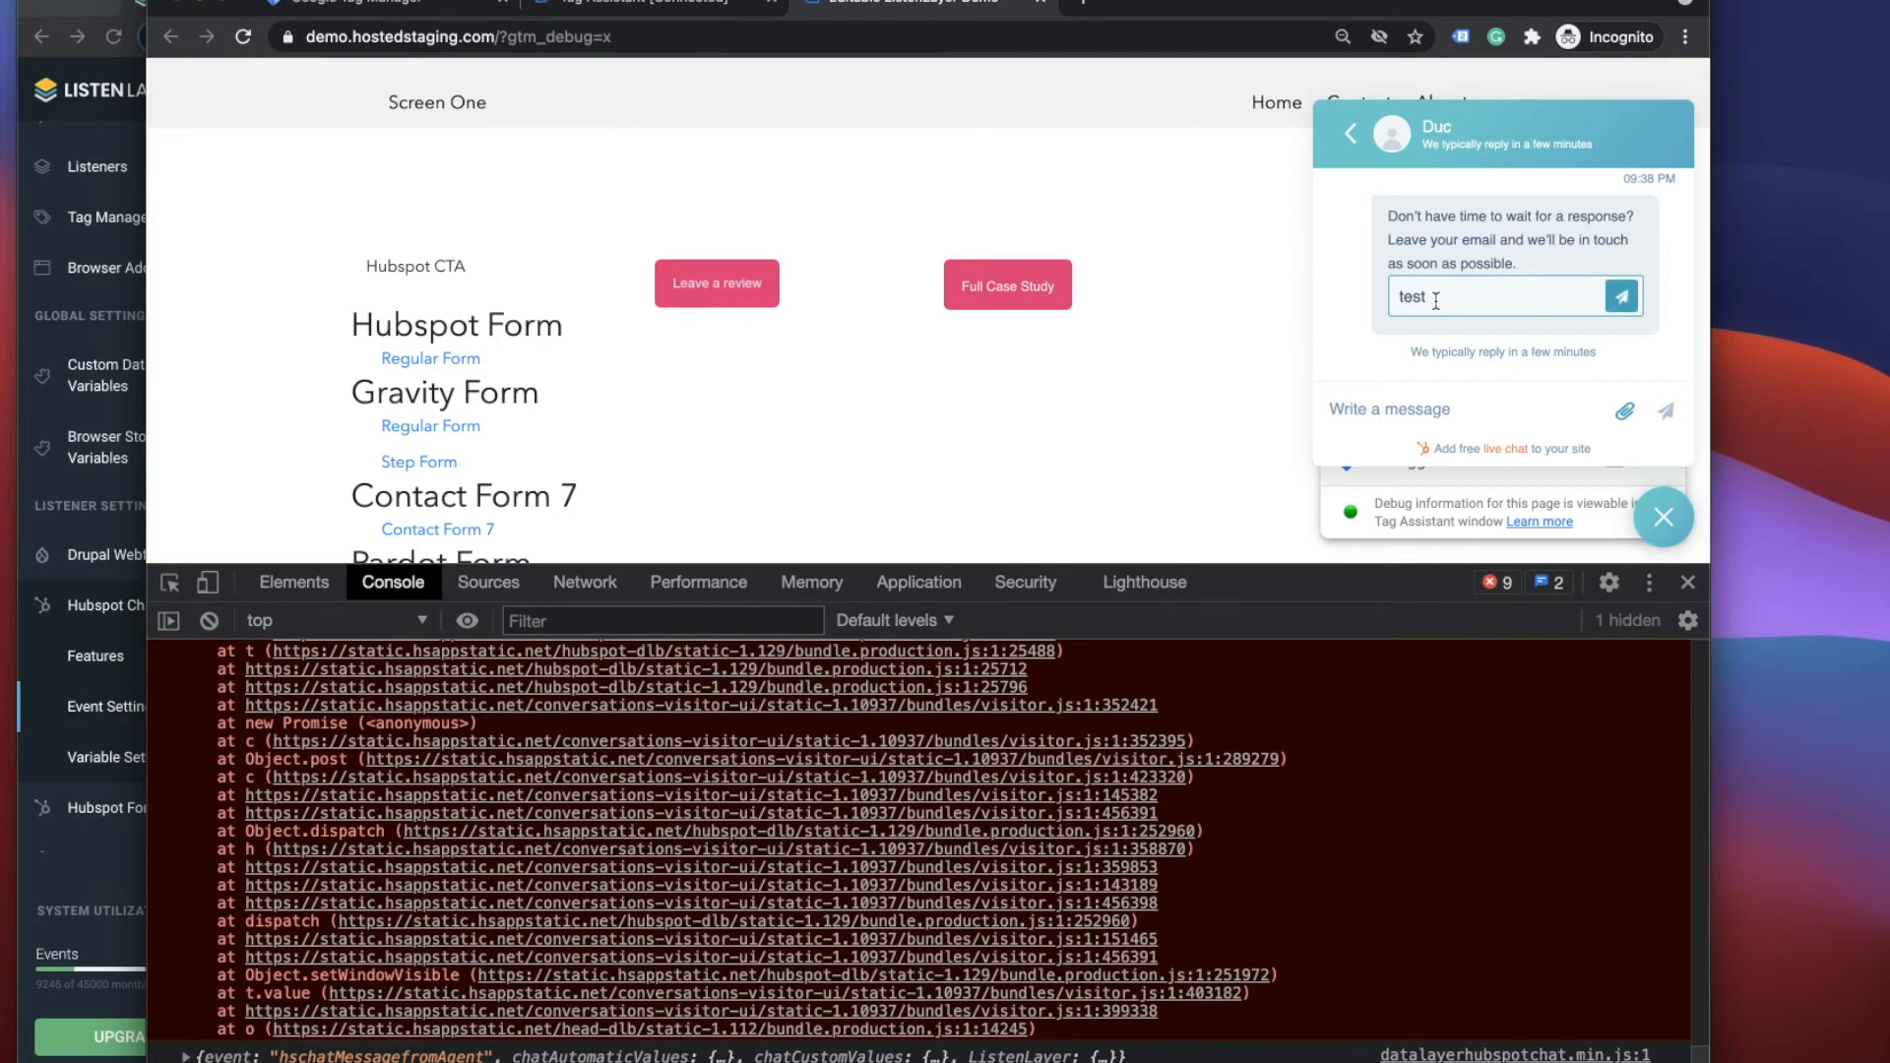
type("@testingthechat.com")
- Switch to ListenLayer to examine the Hubspot Chat listener's Chat Activity features, including User Enters Email, and return to the demo site
left_click(102, 54)
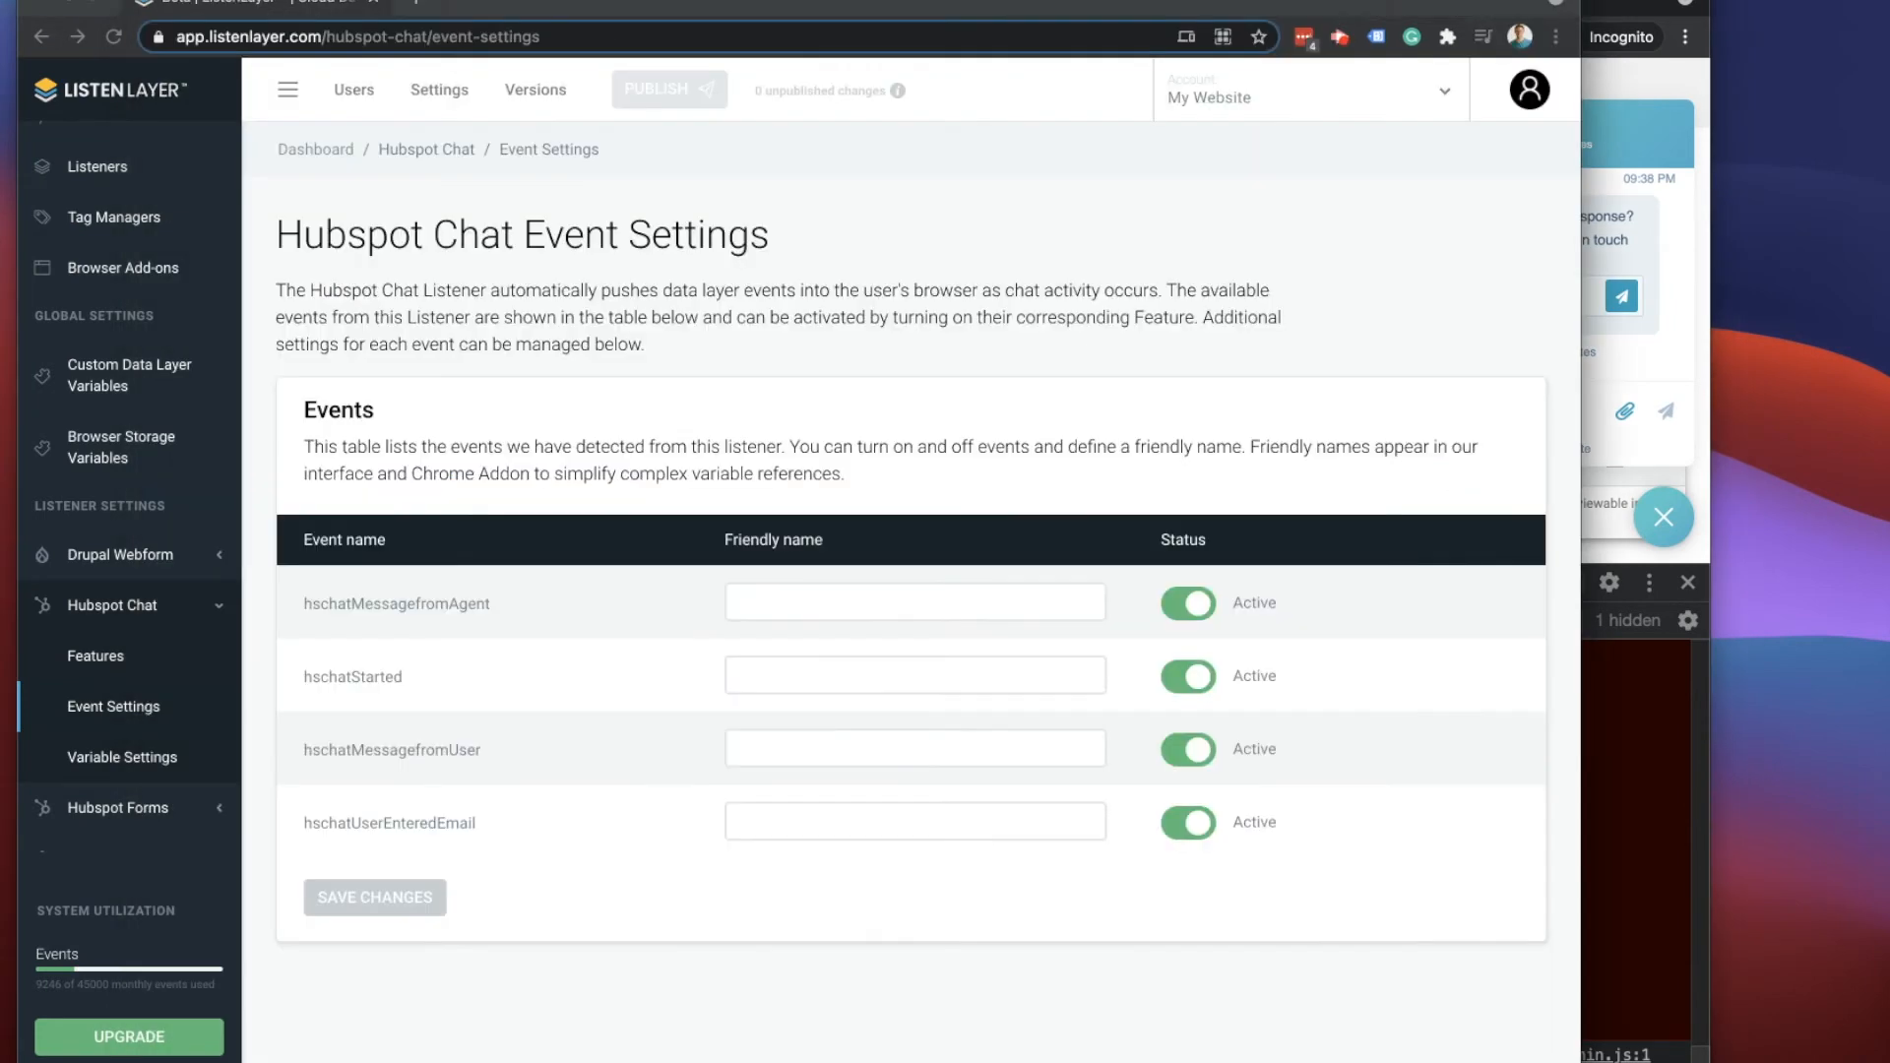
left_click(96, 655)
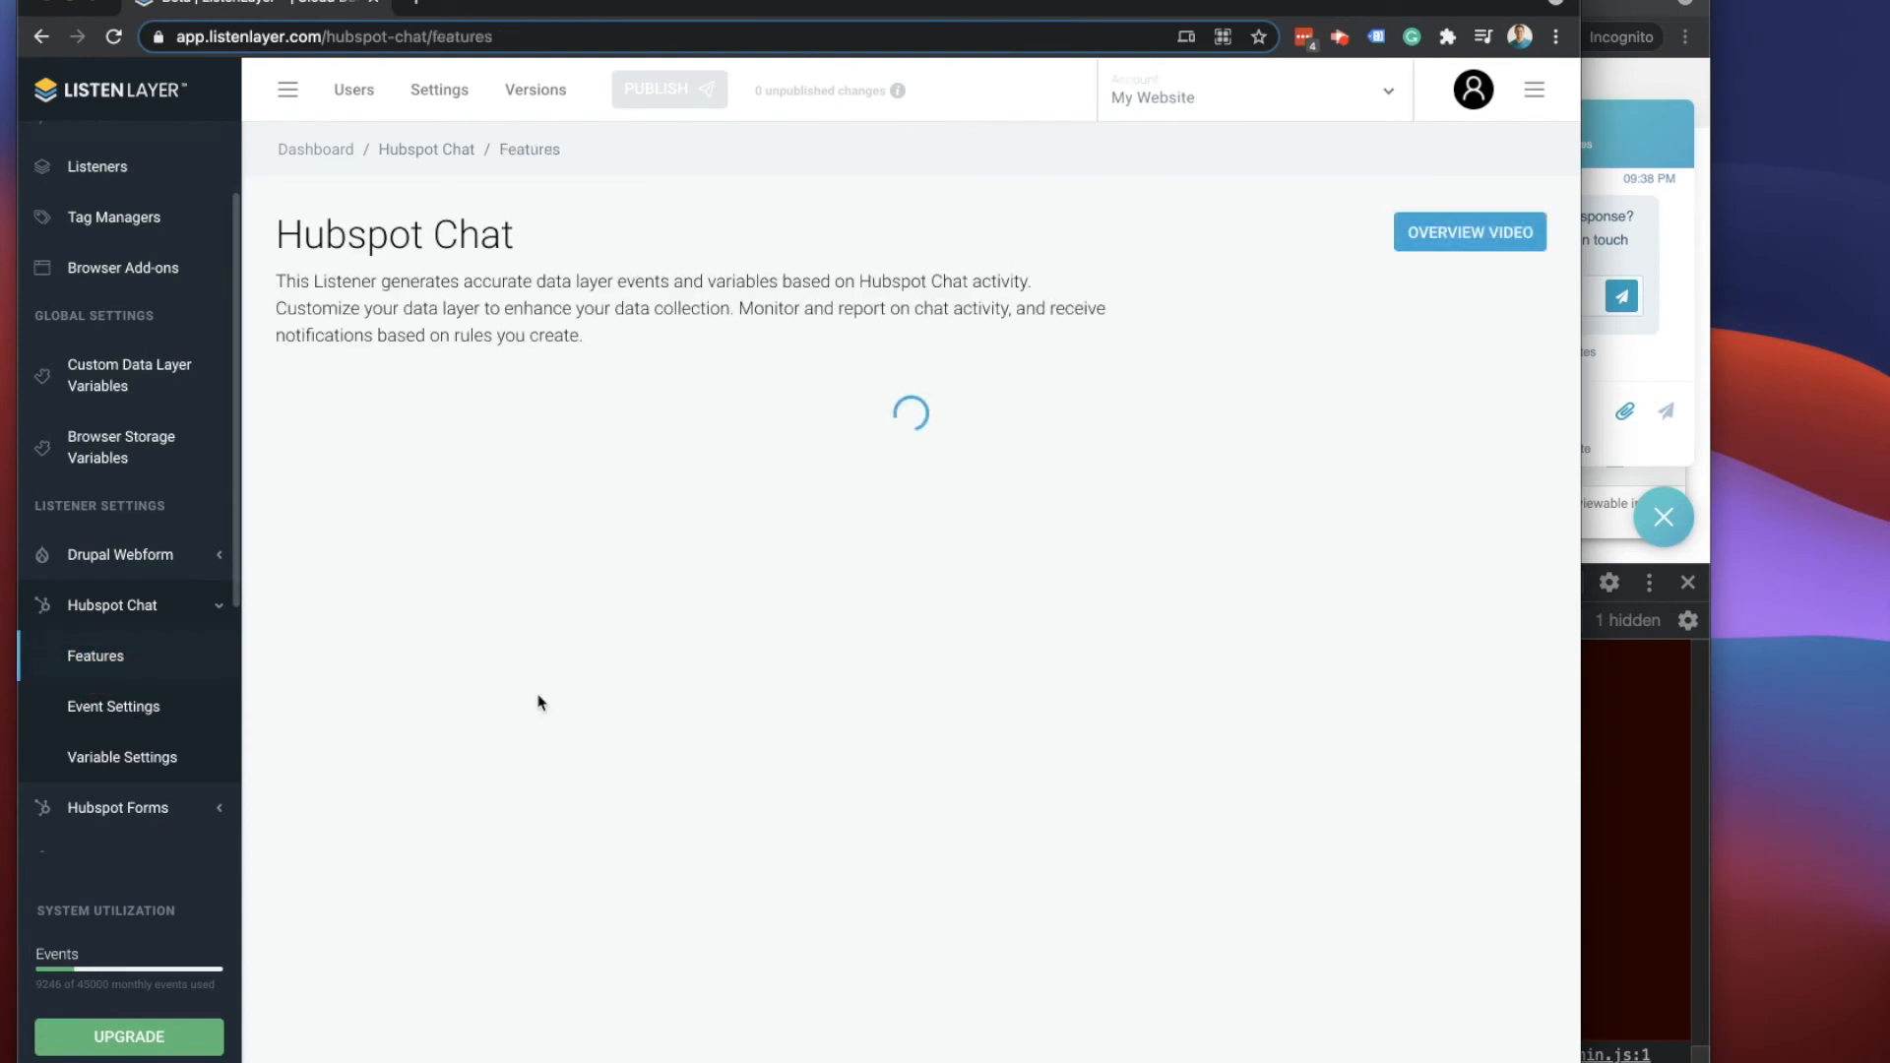
left_click(454, 417)
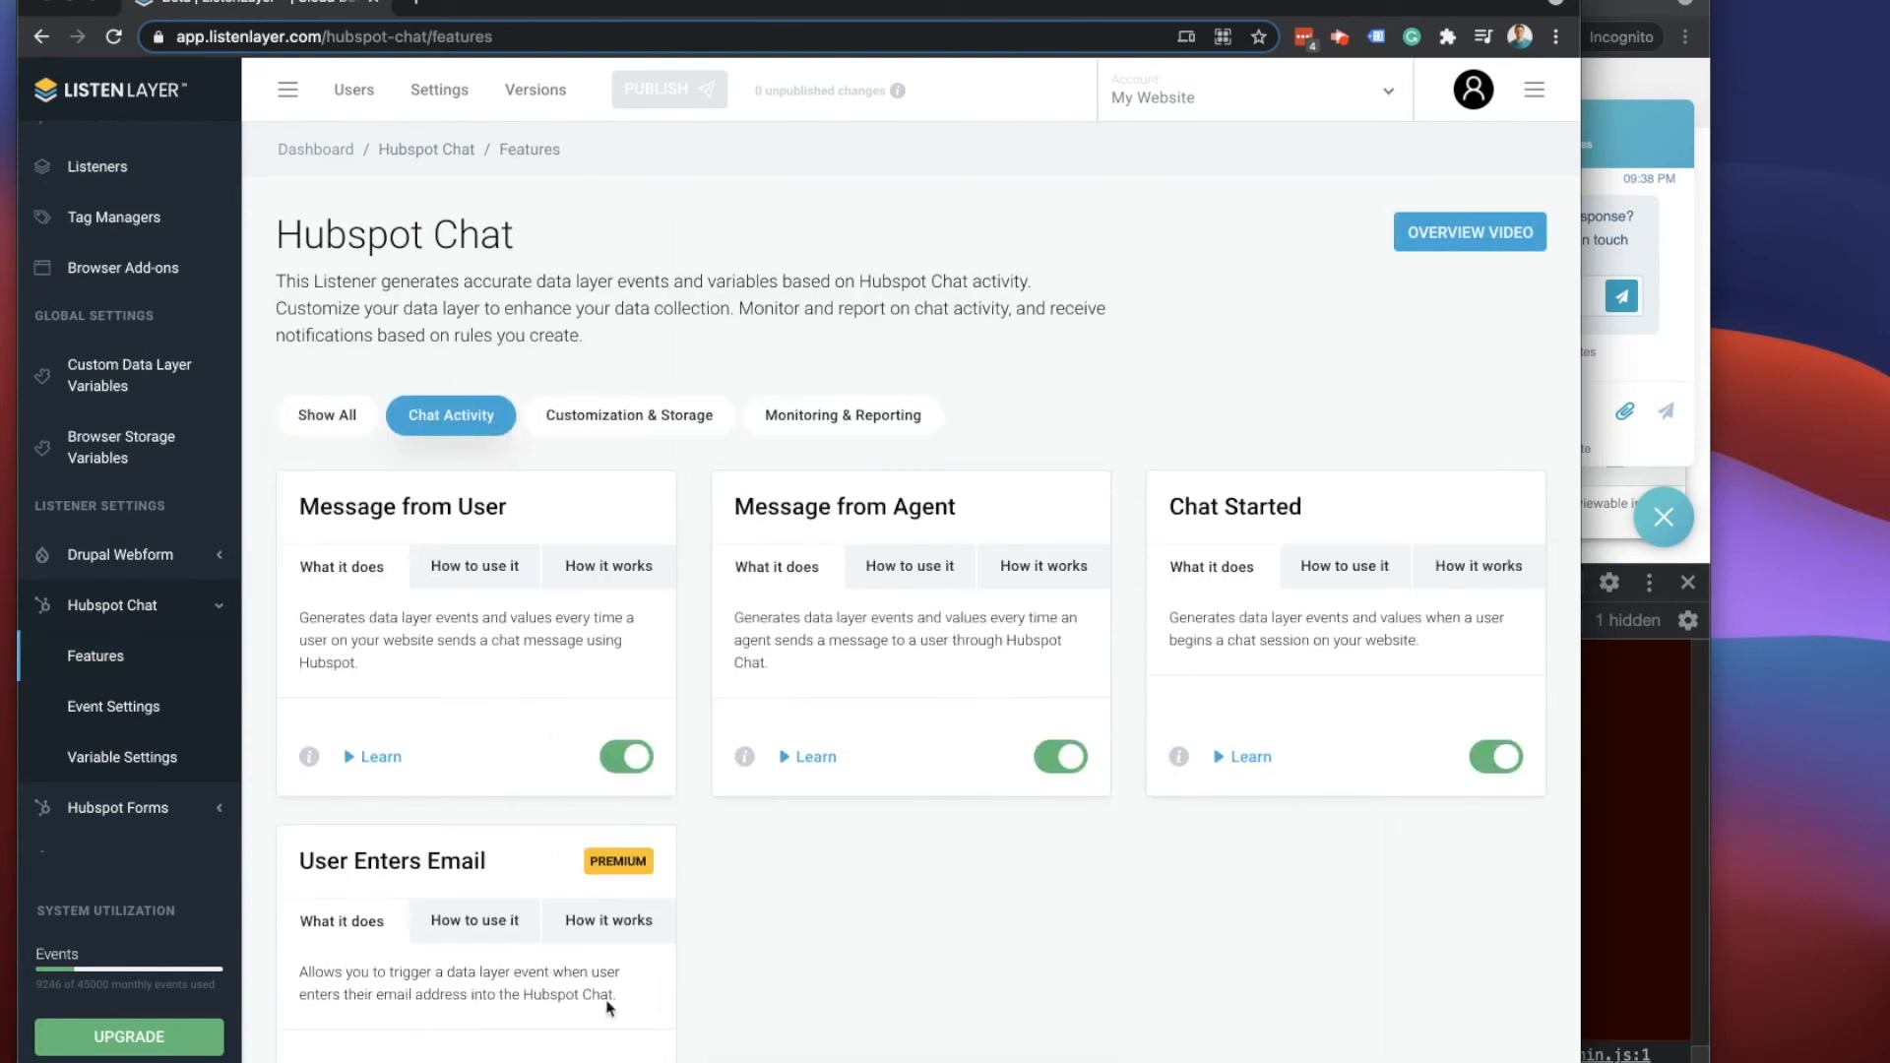
scroll(601, 984, "down", 3)
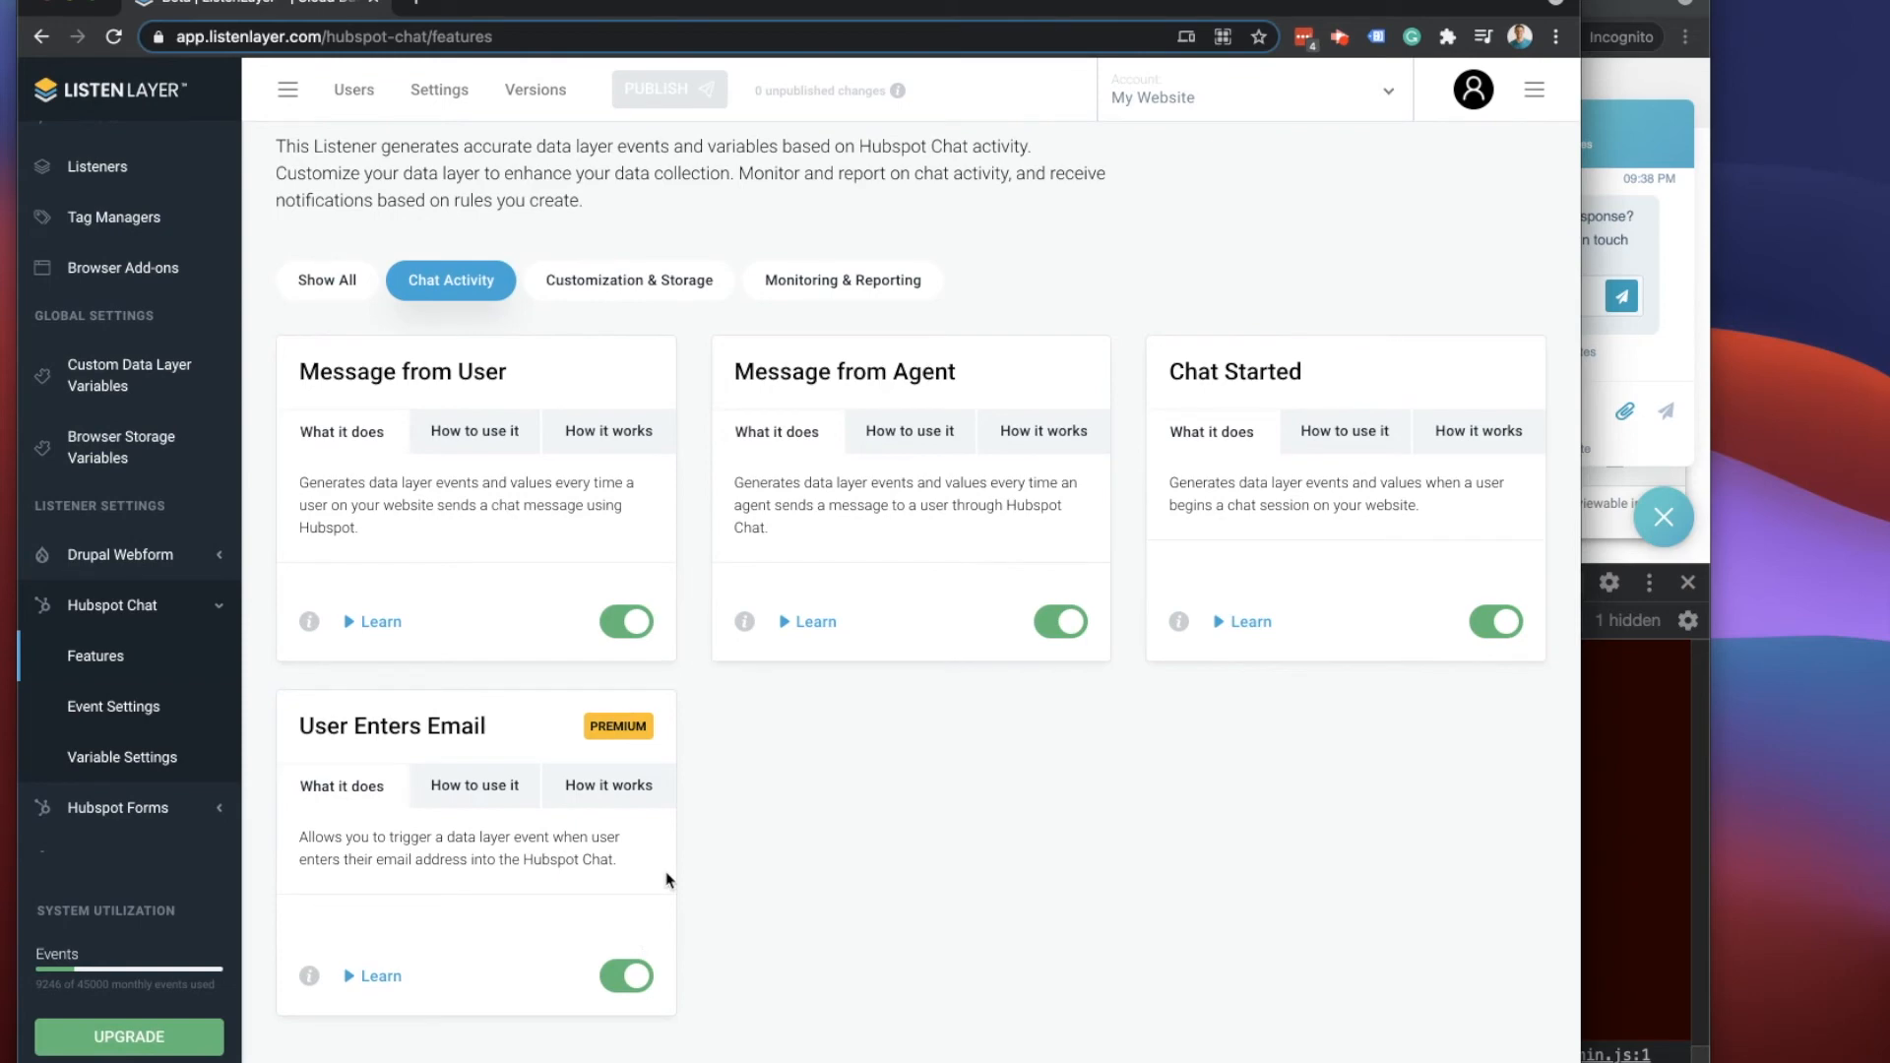
left_click(1629, 754)
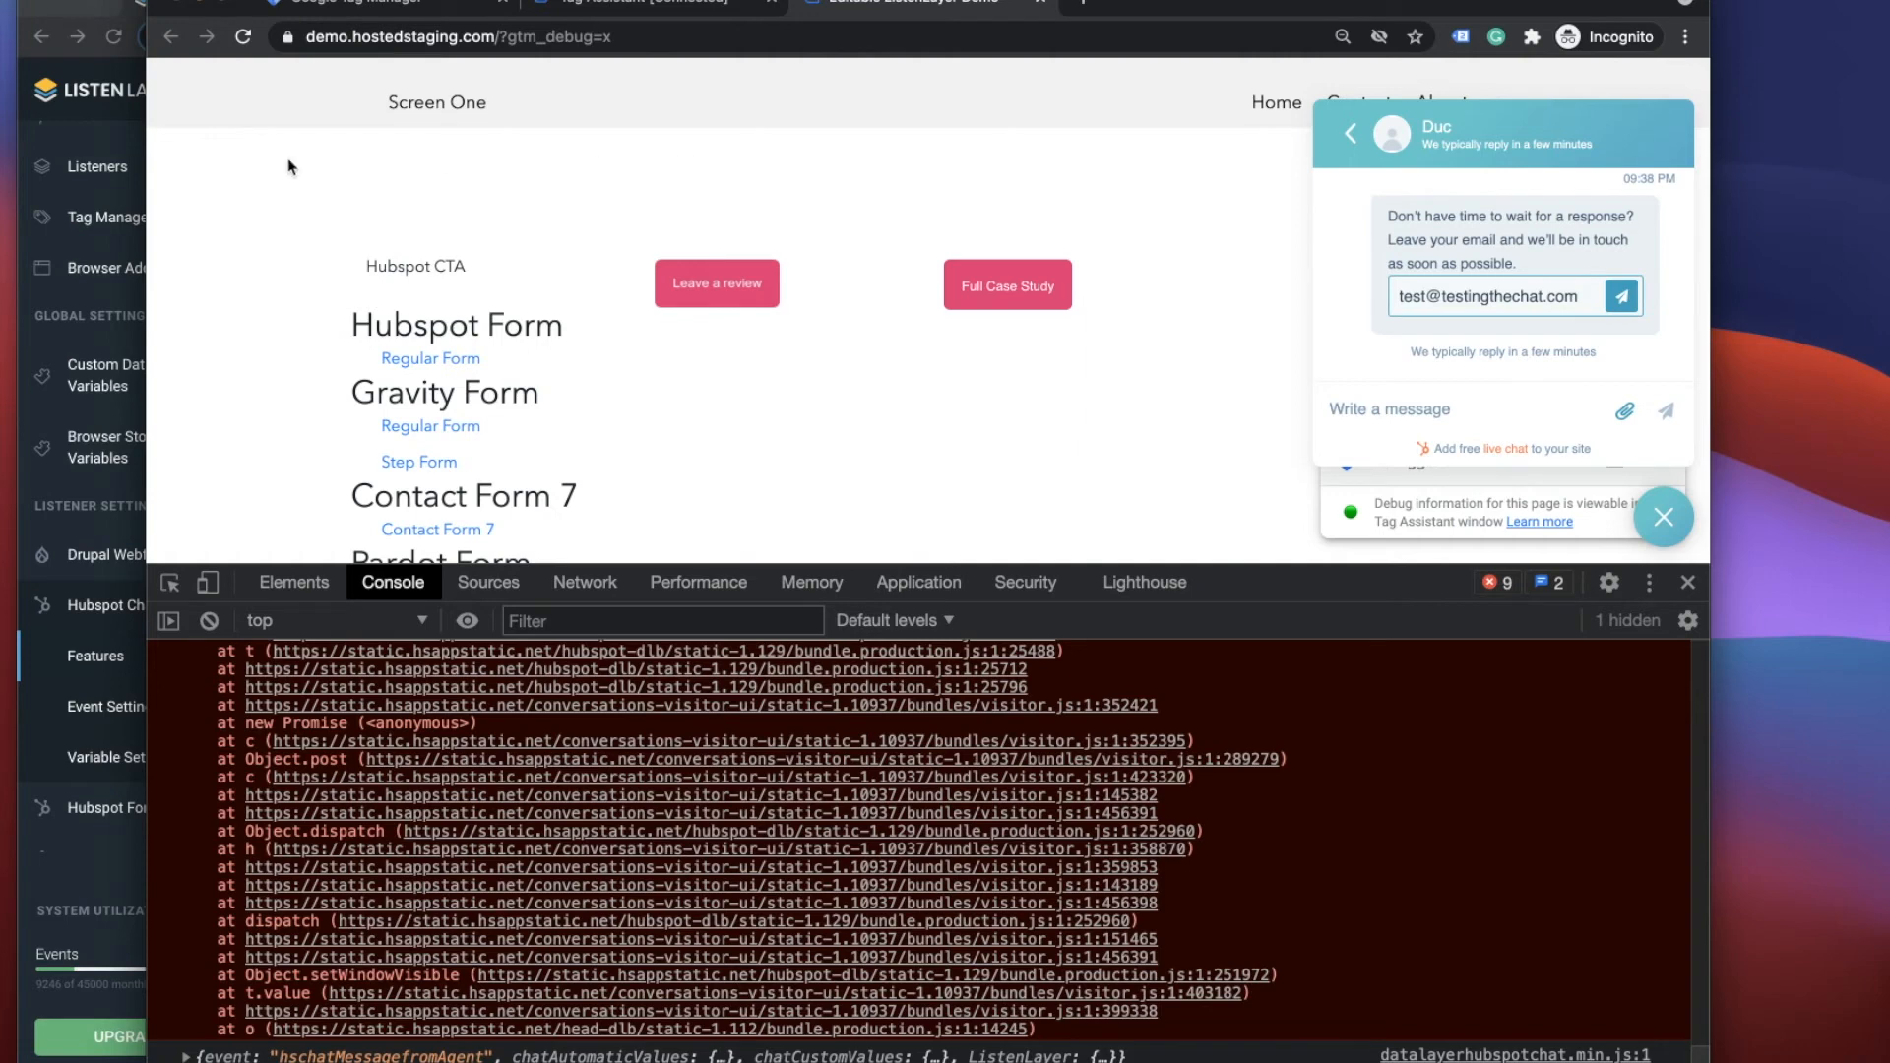
left_click(130, 153)
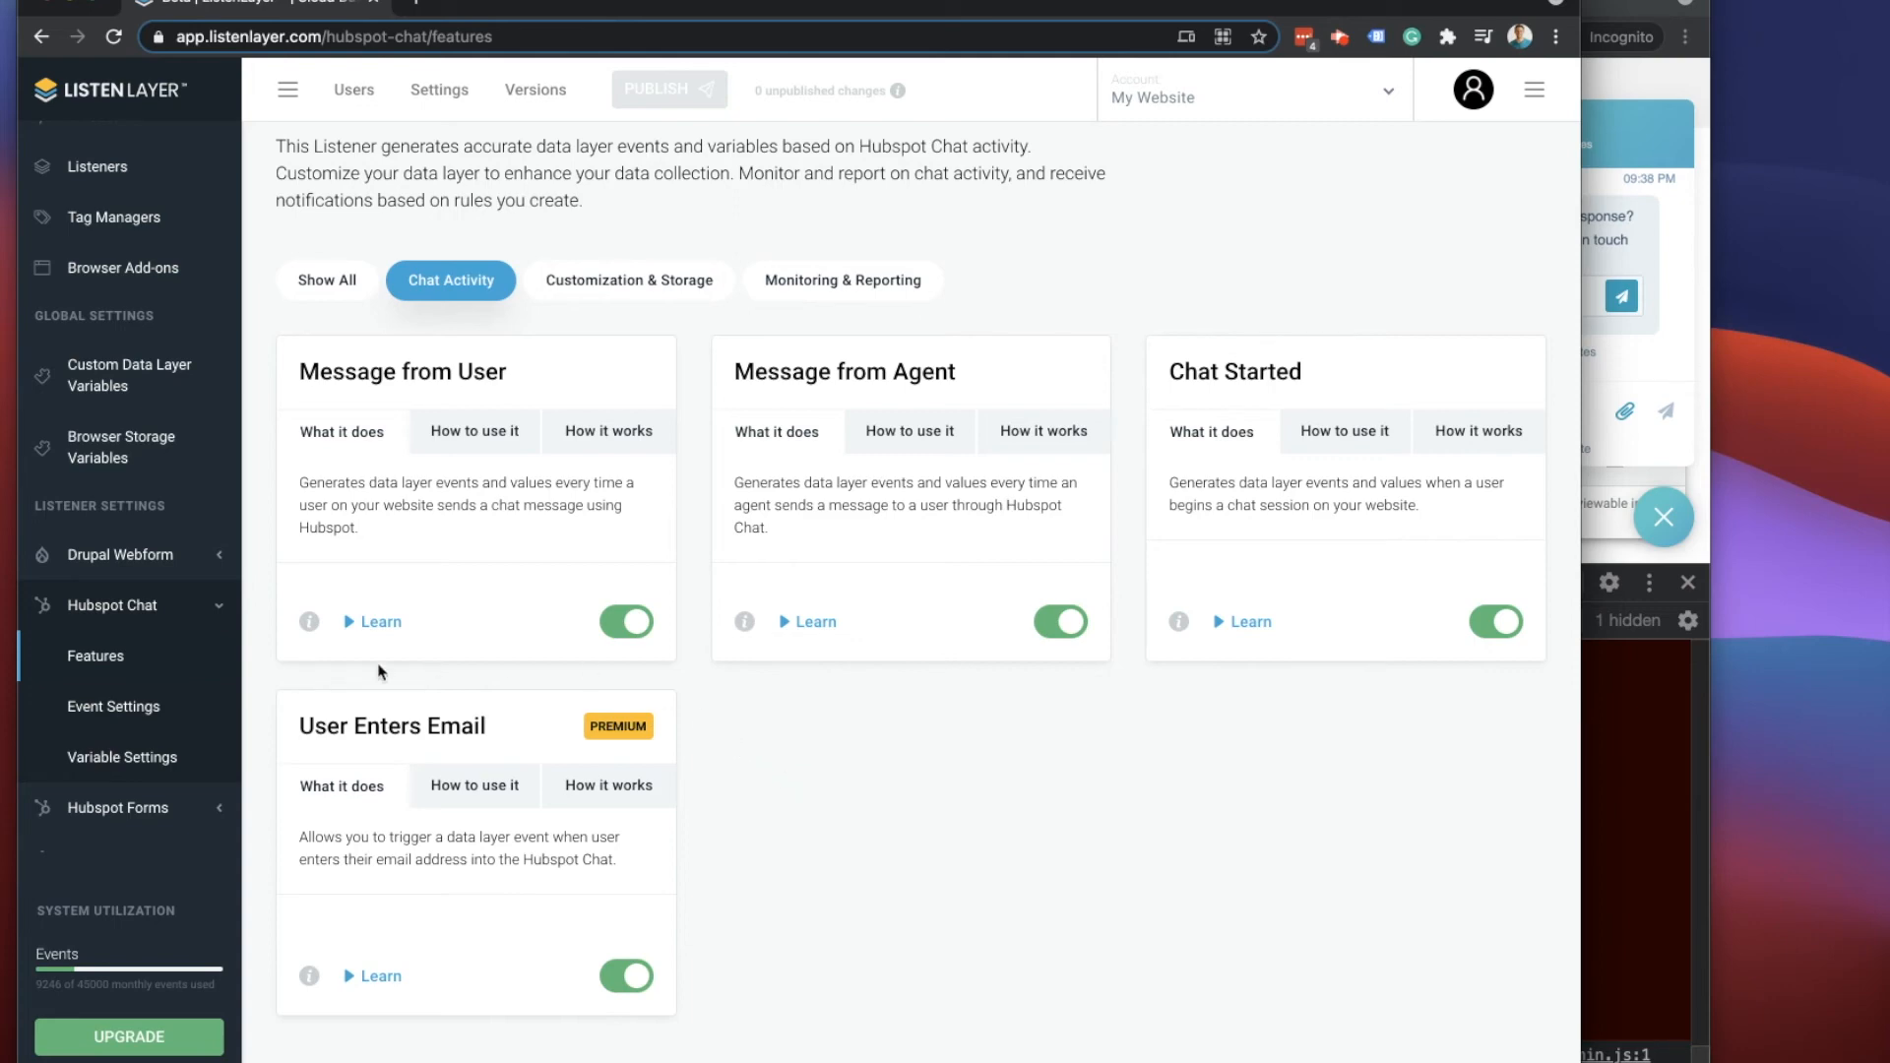
left_click(1651, 353)
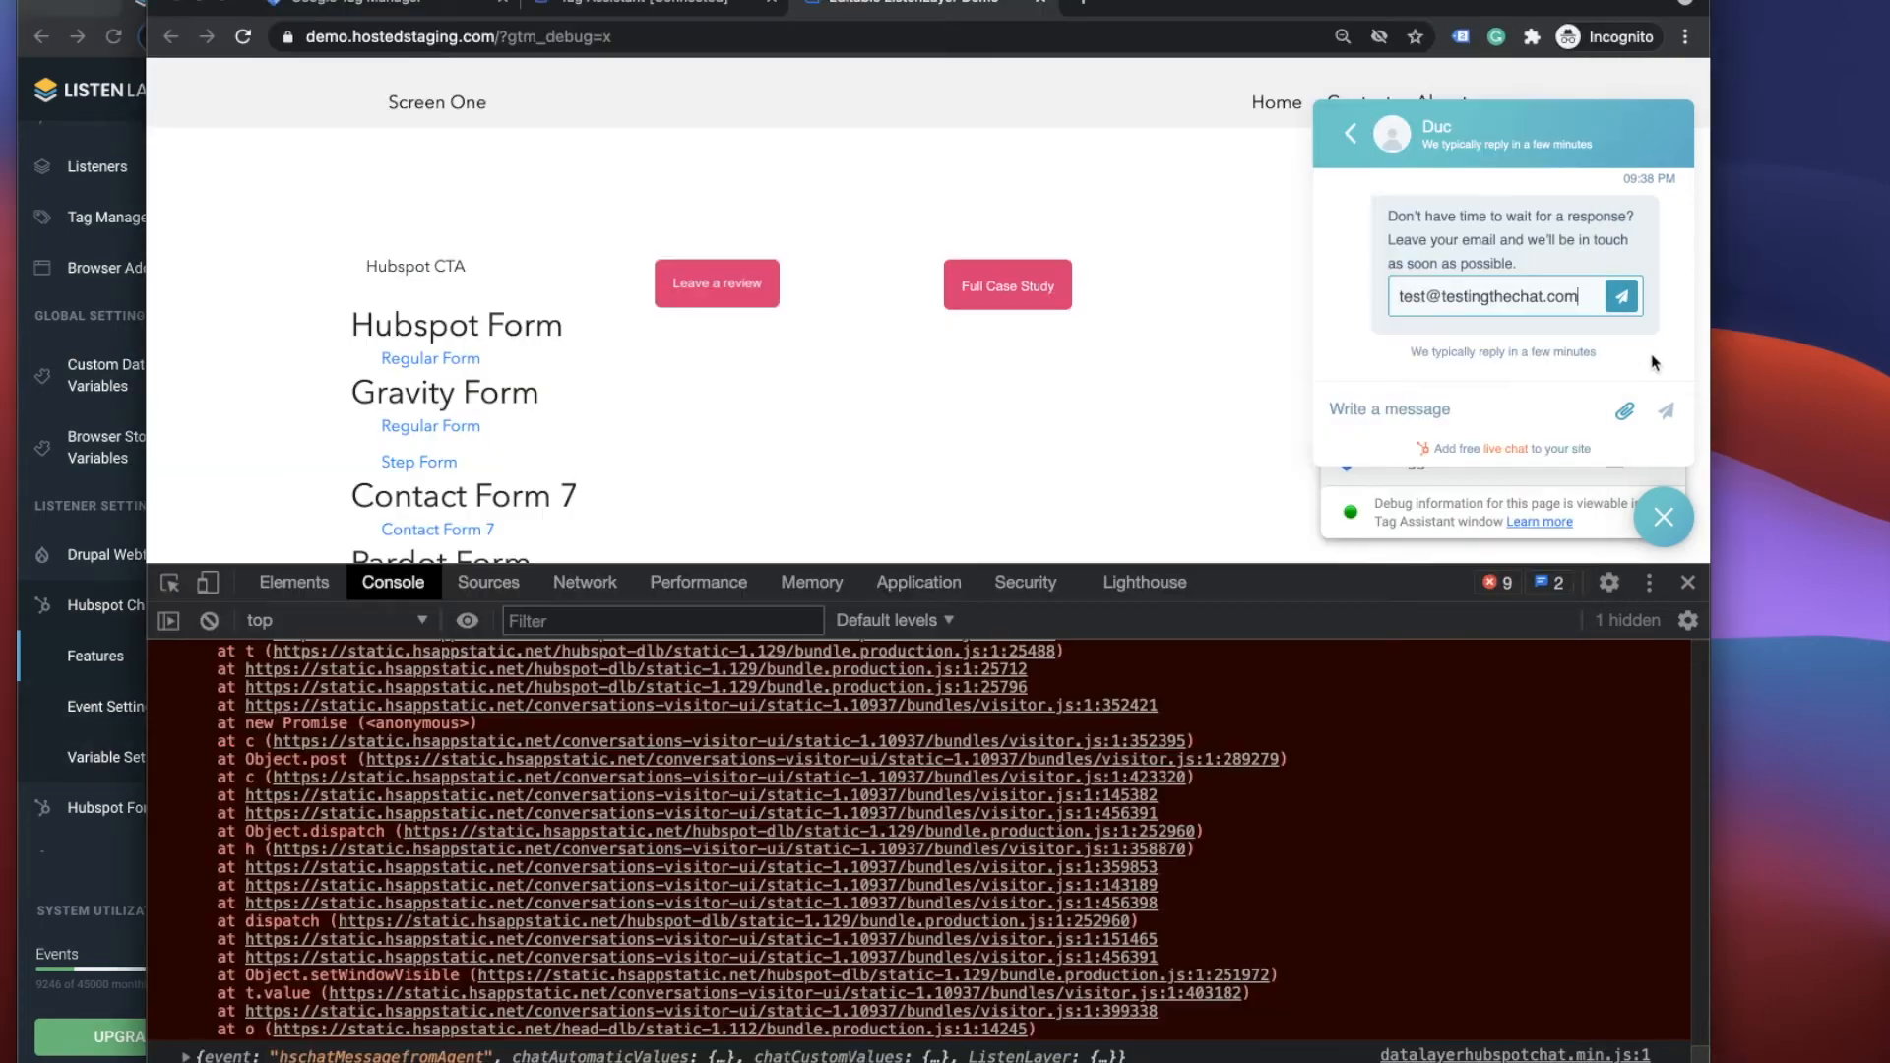
left_click(105, 857)
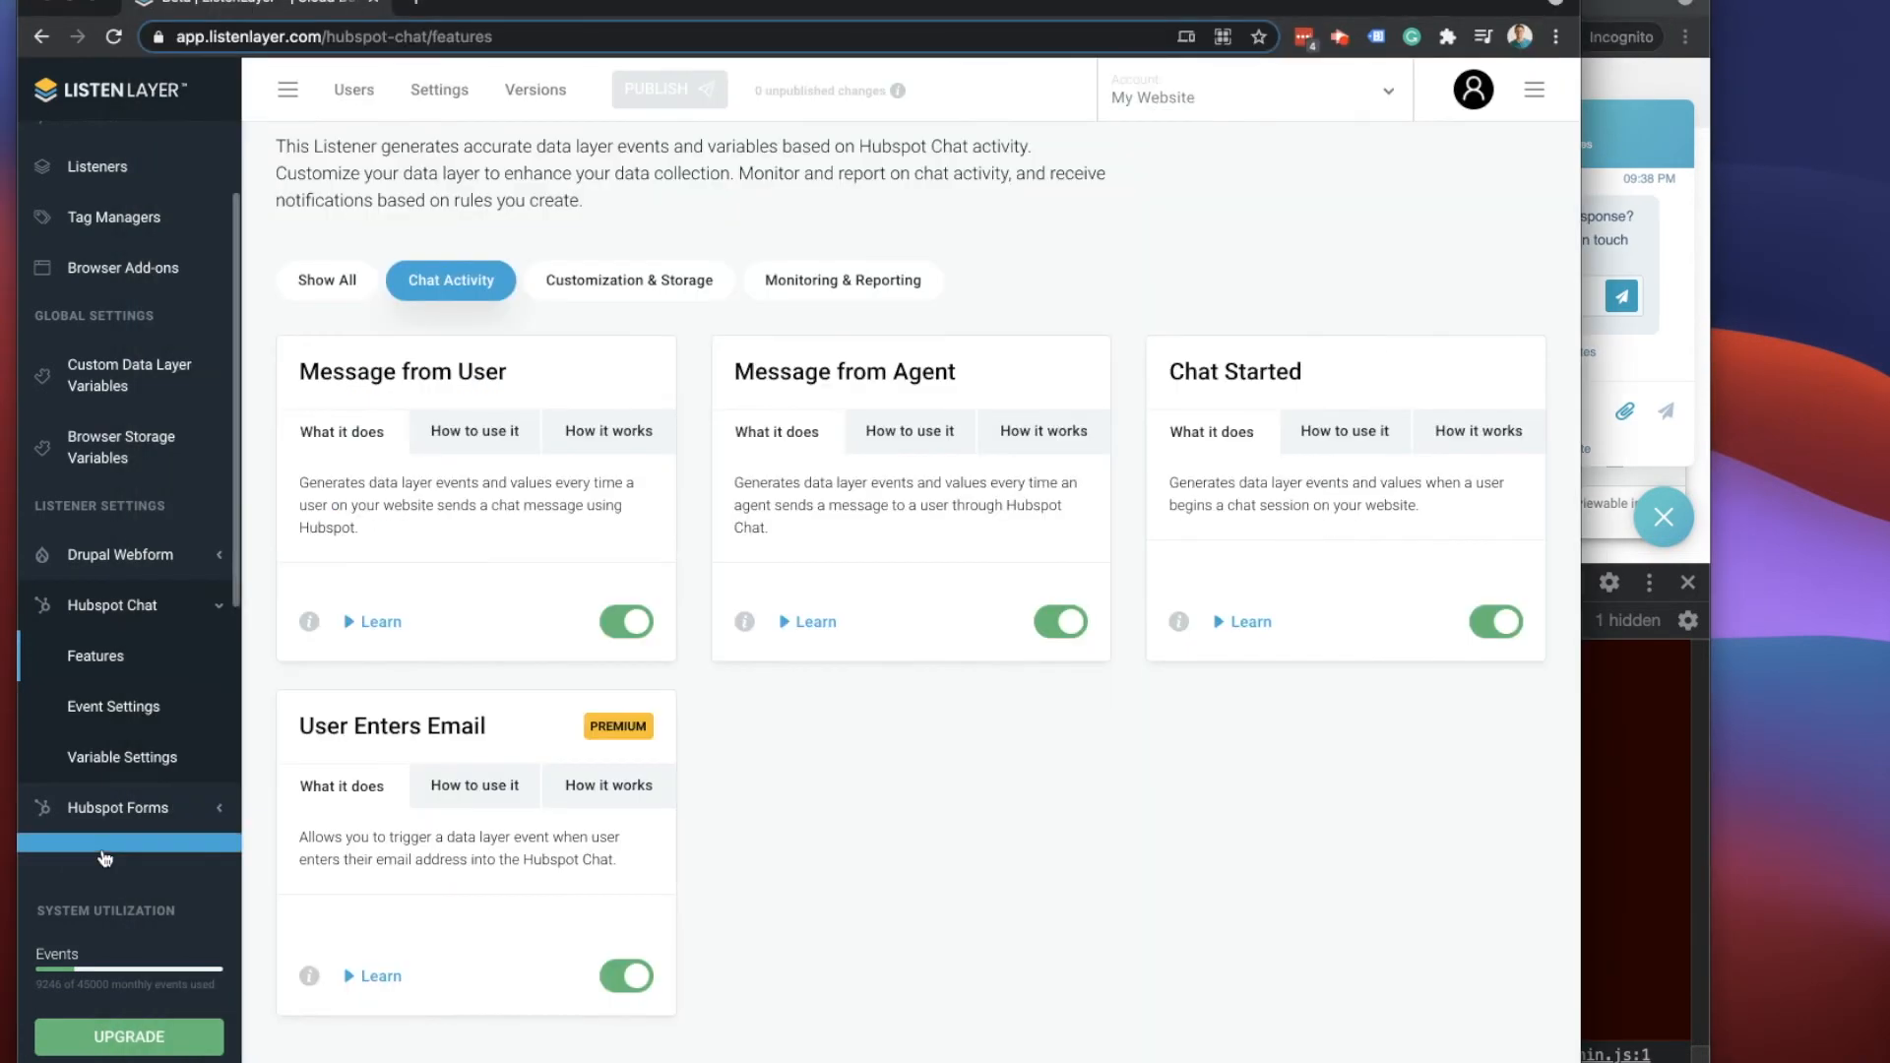
left_click(1627, 734)
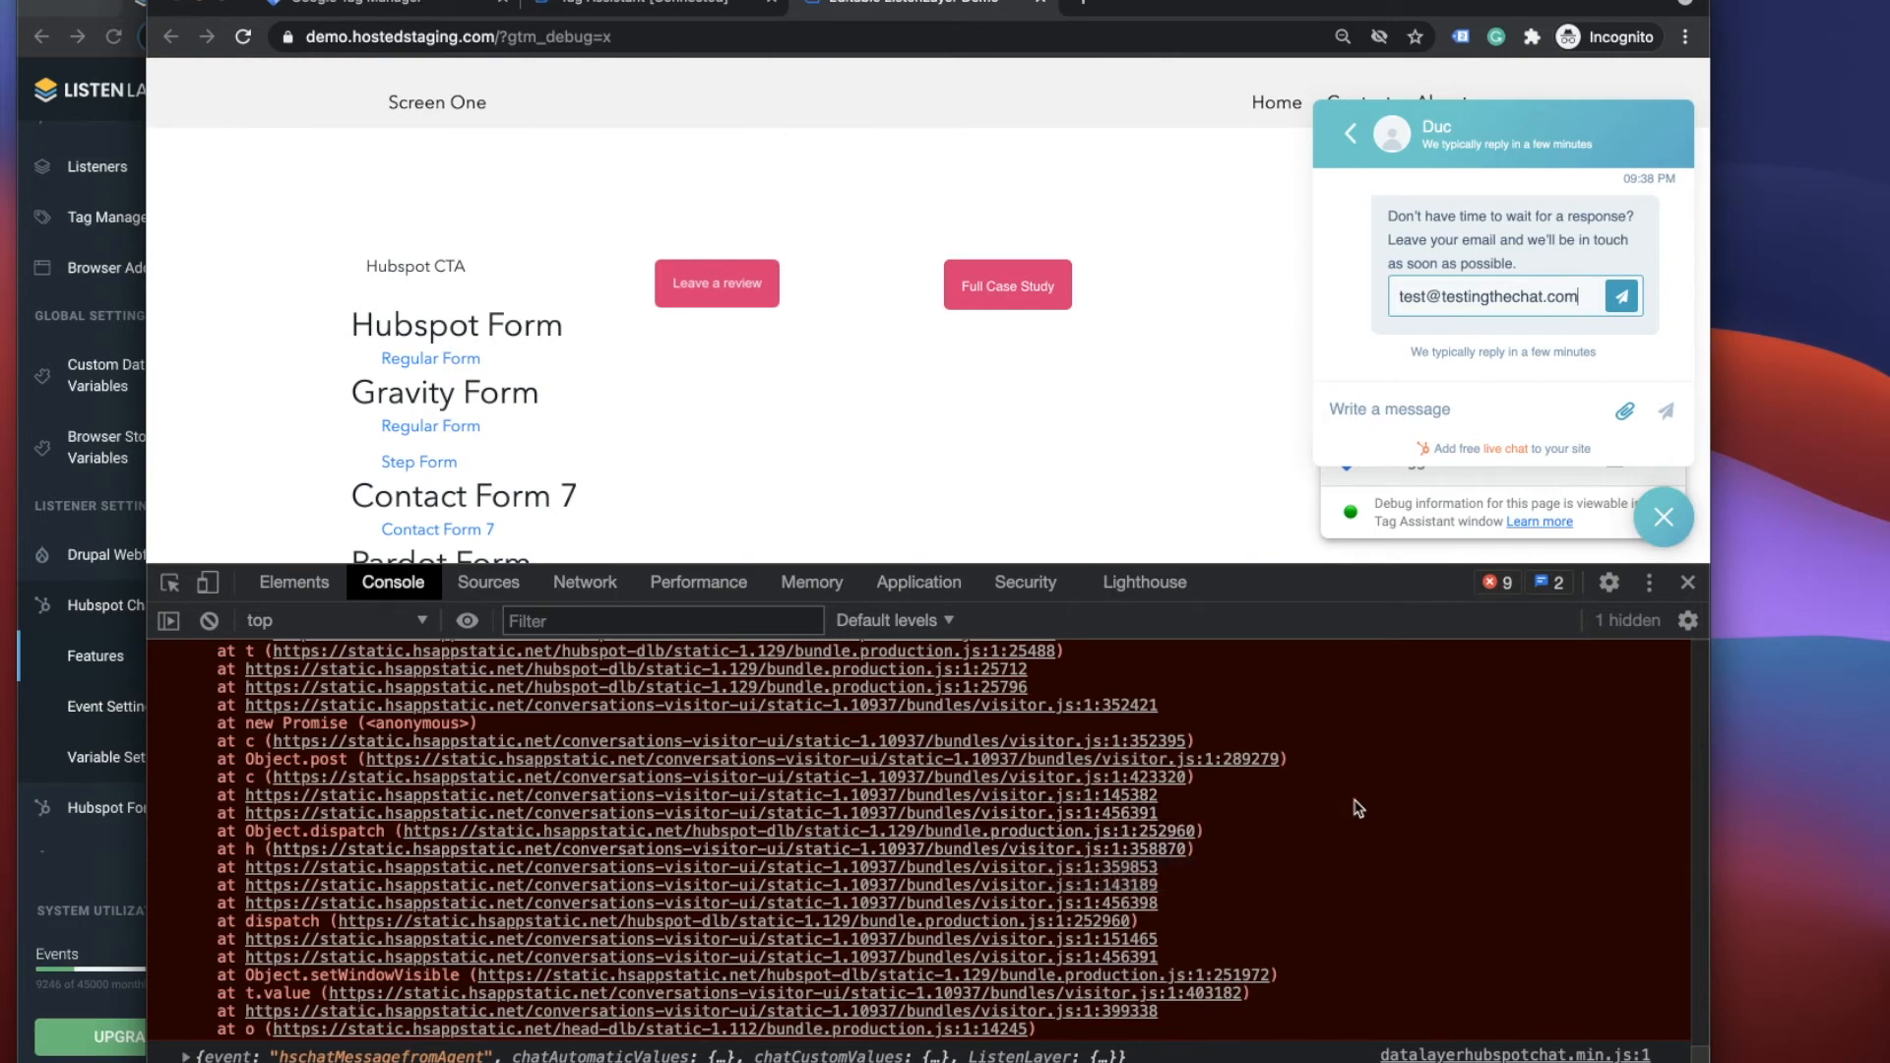
- Submit the e-mail address in the chat and inspect the hschatUserEnteredEmail event's full API call in Tag Assistant
left_click(1608, 295)
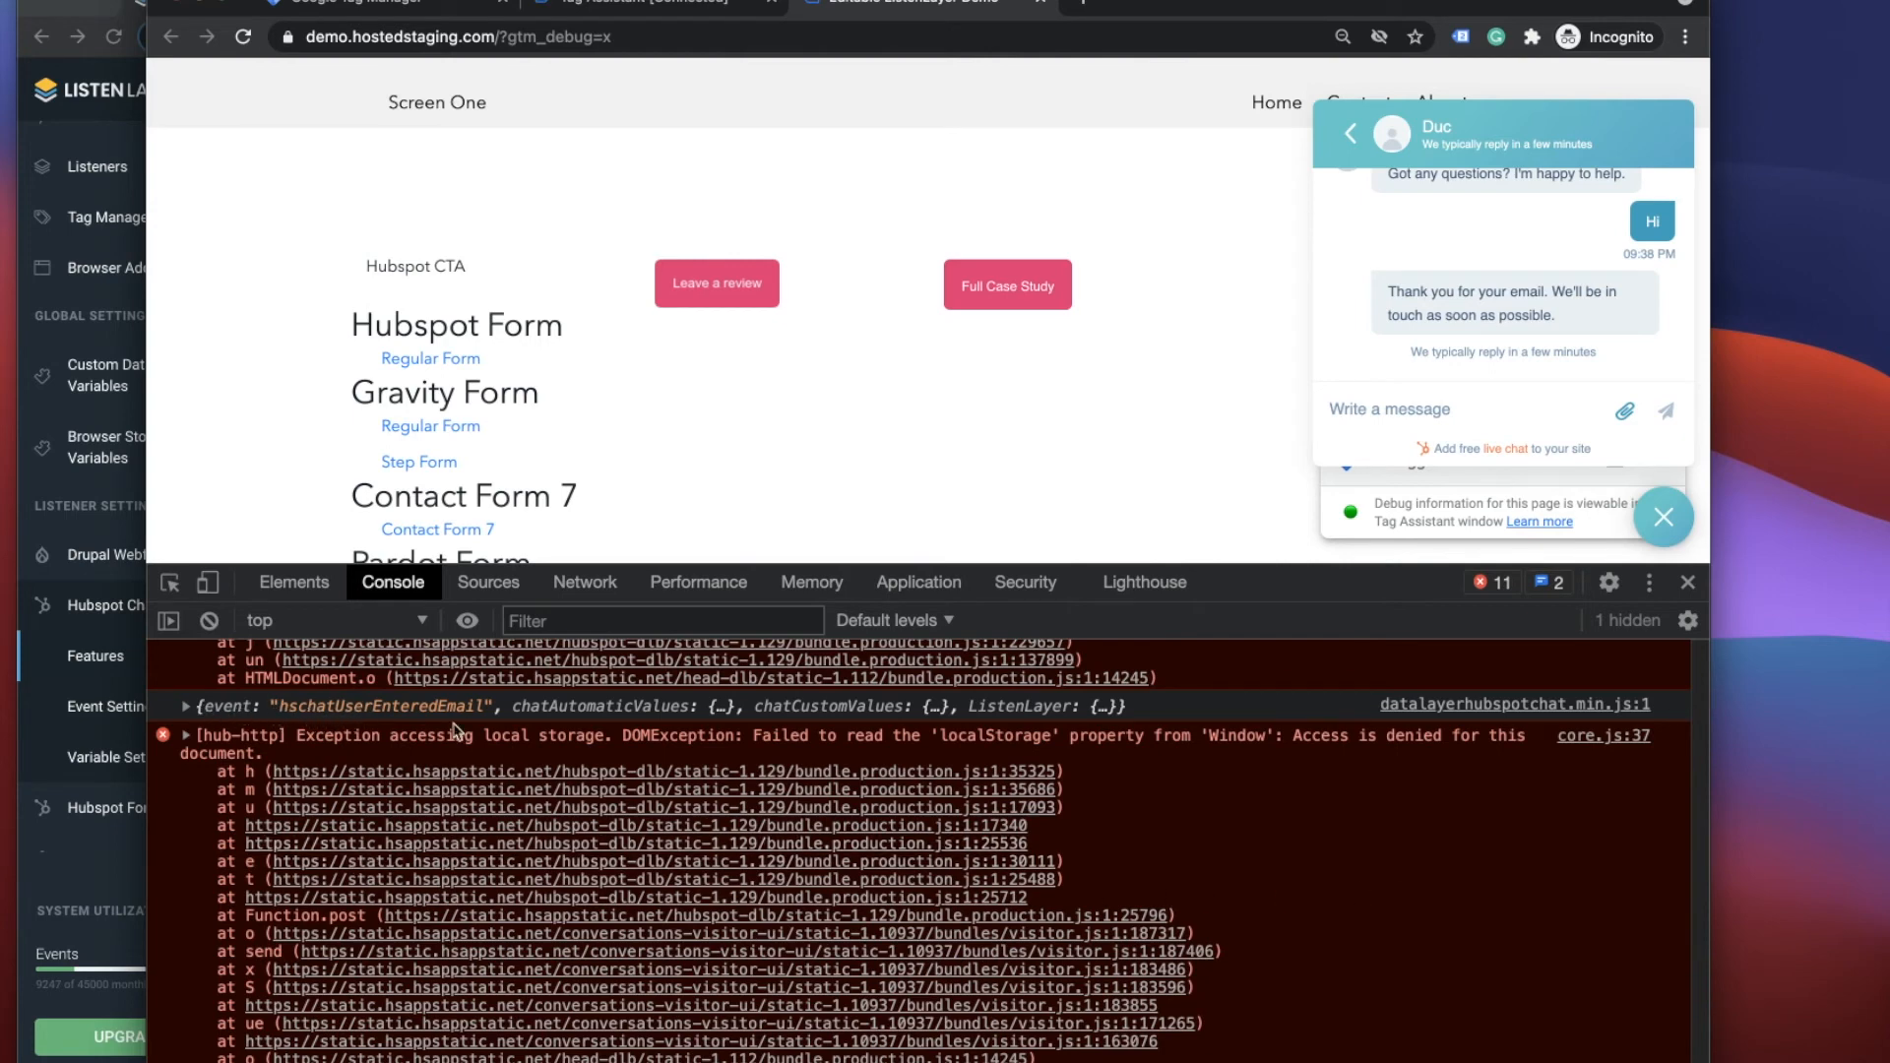
left_click(600, 8)
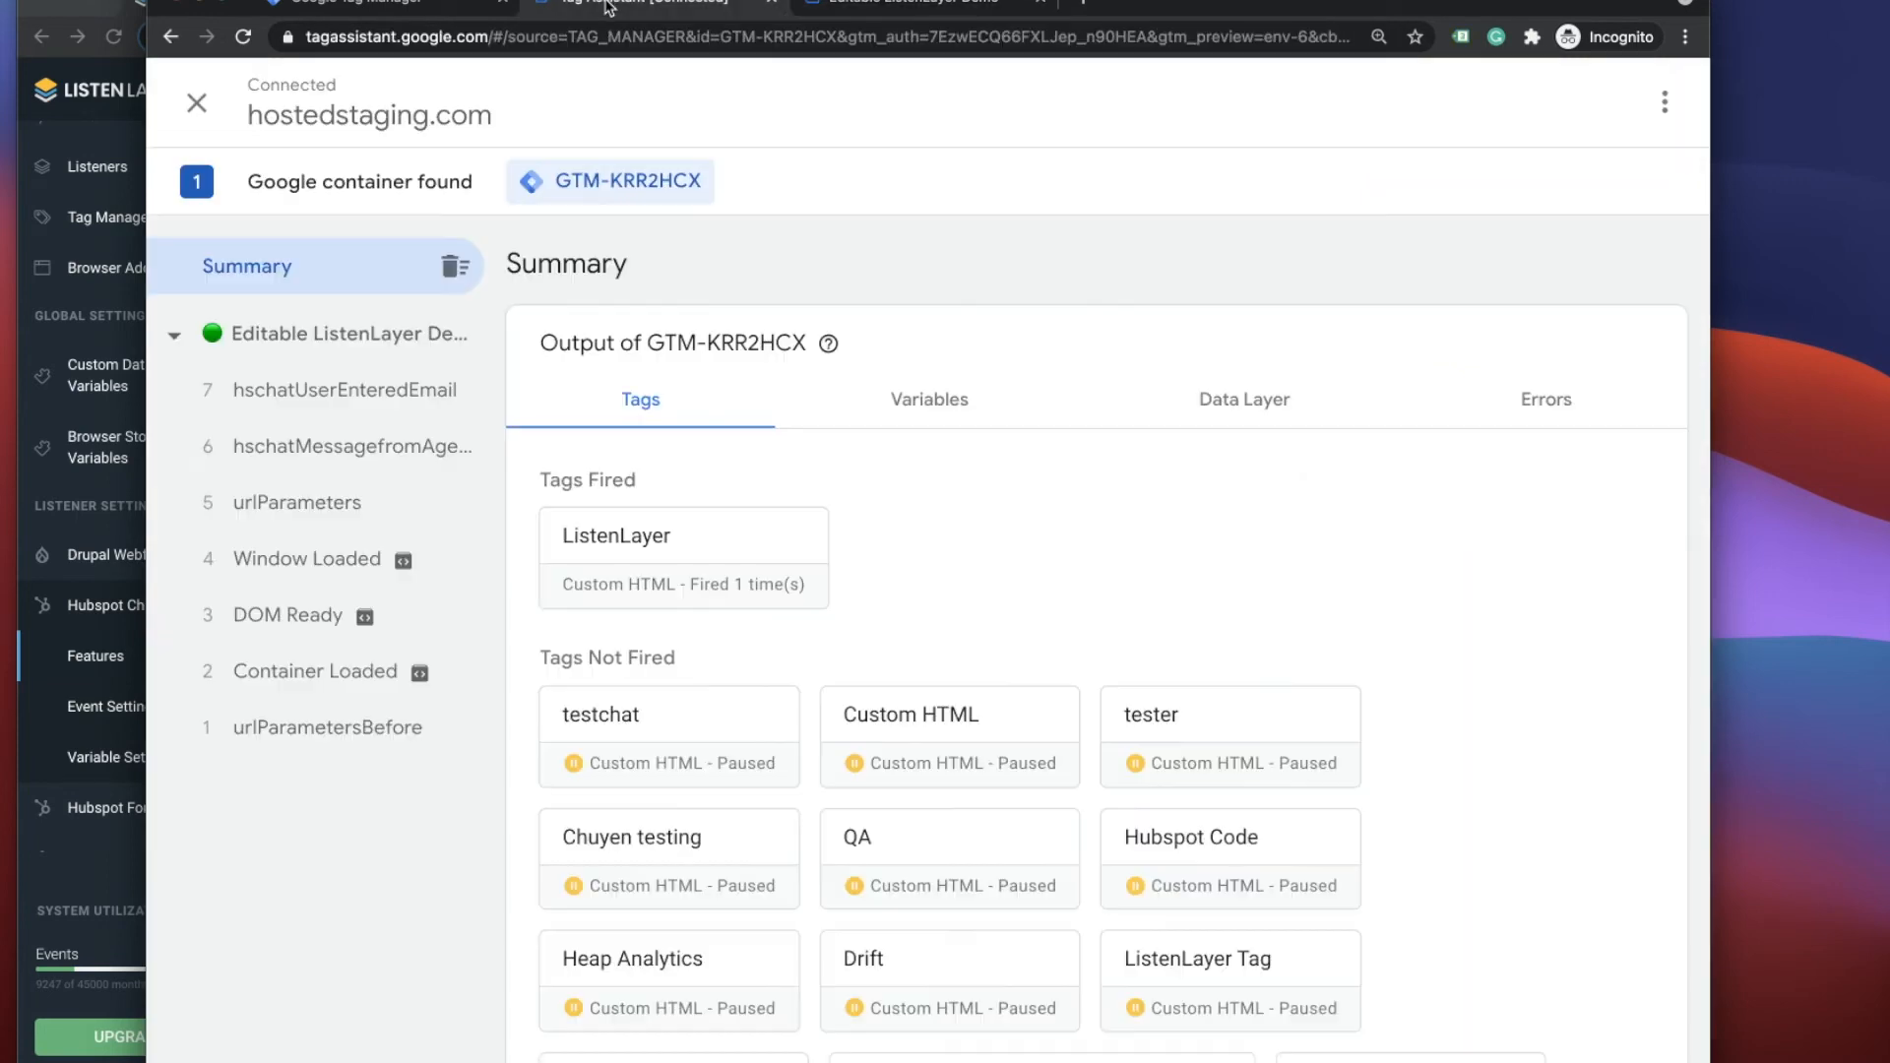
left_click(292, 388)
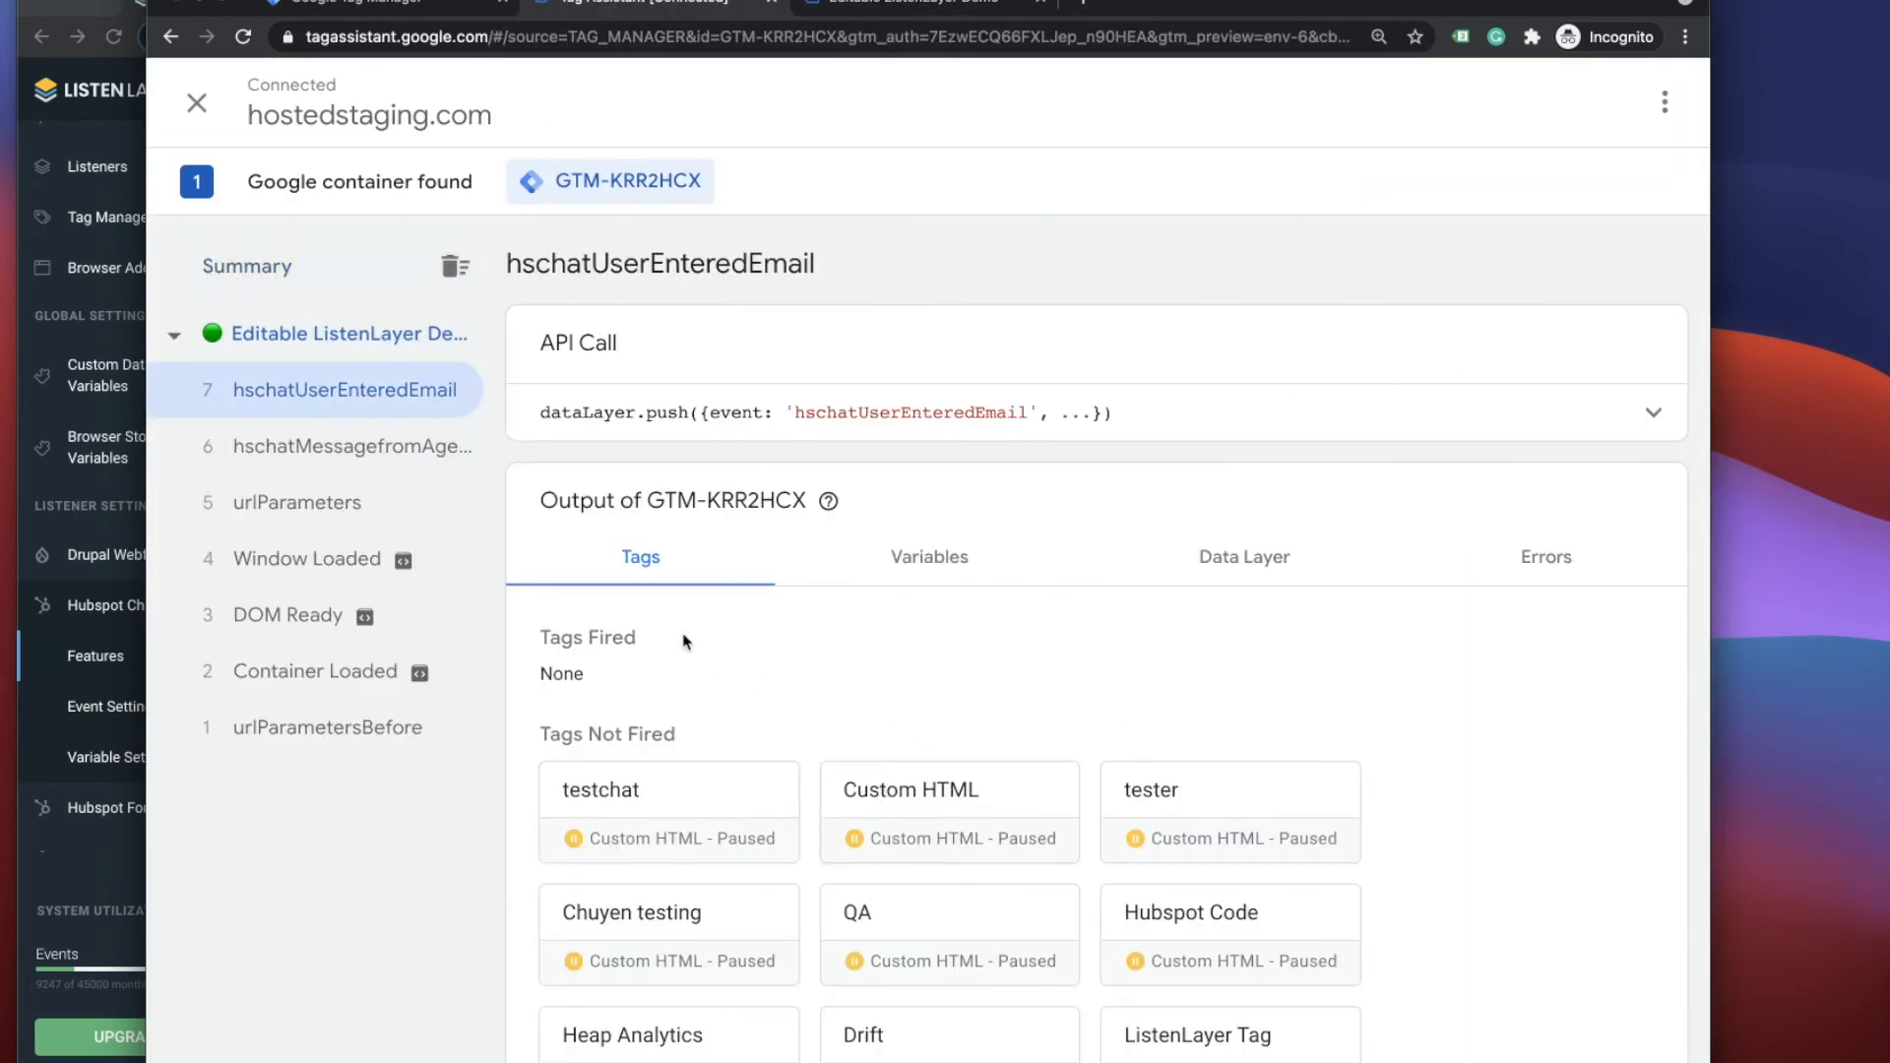
left_click(1265, 450)
left_click_drag(642, 435, 884, 435)
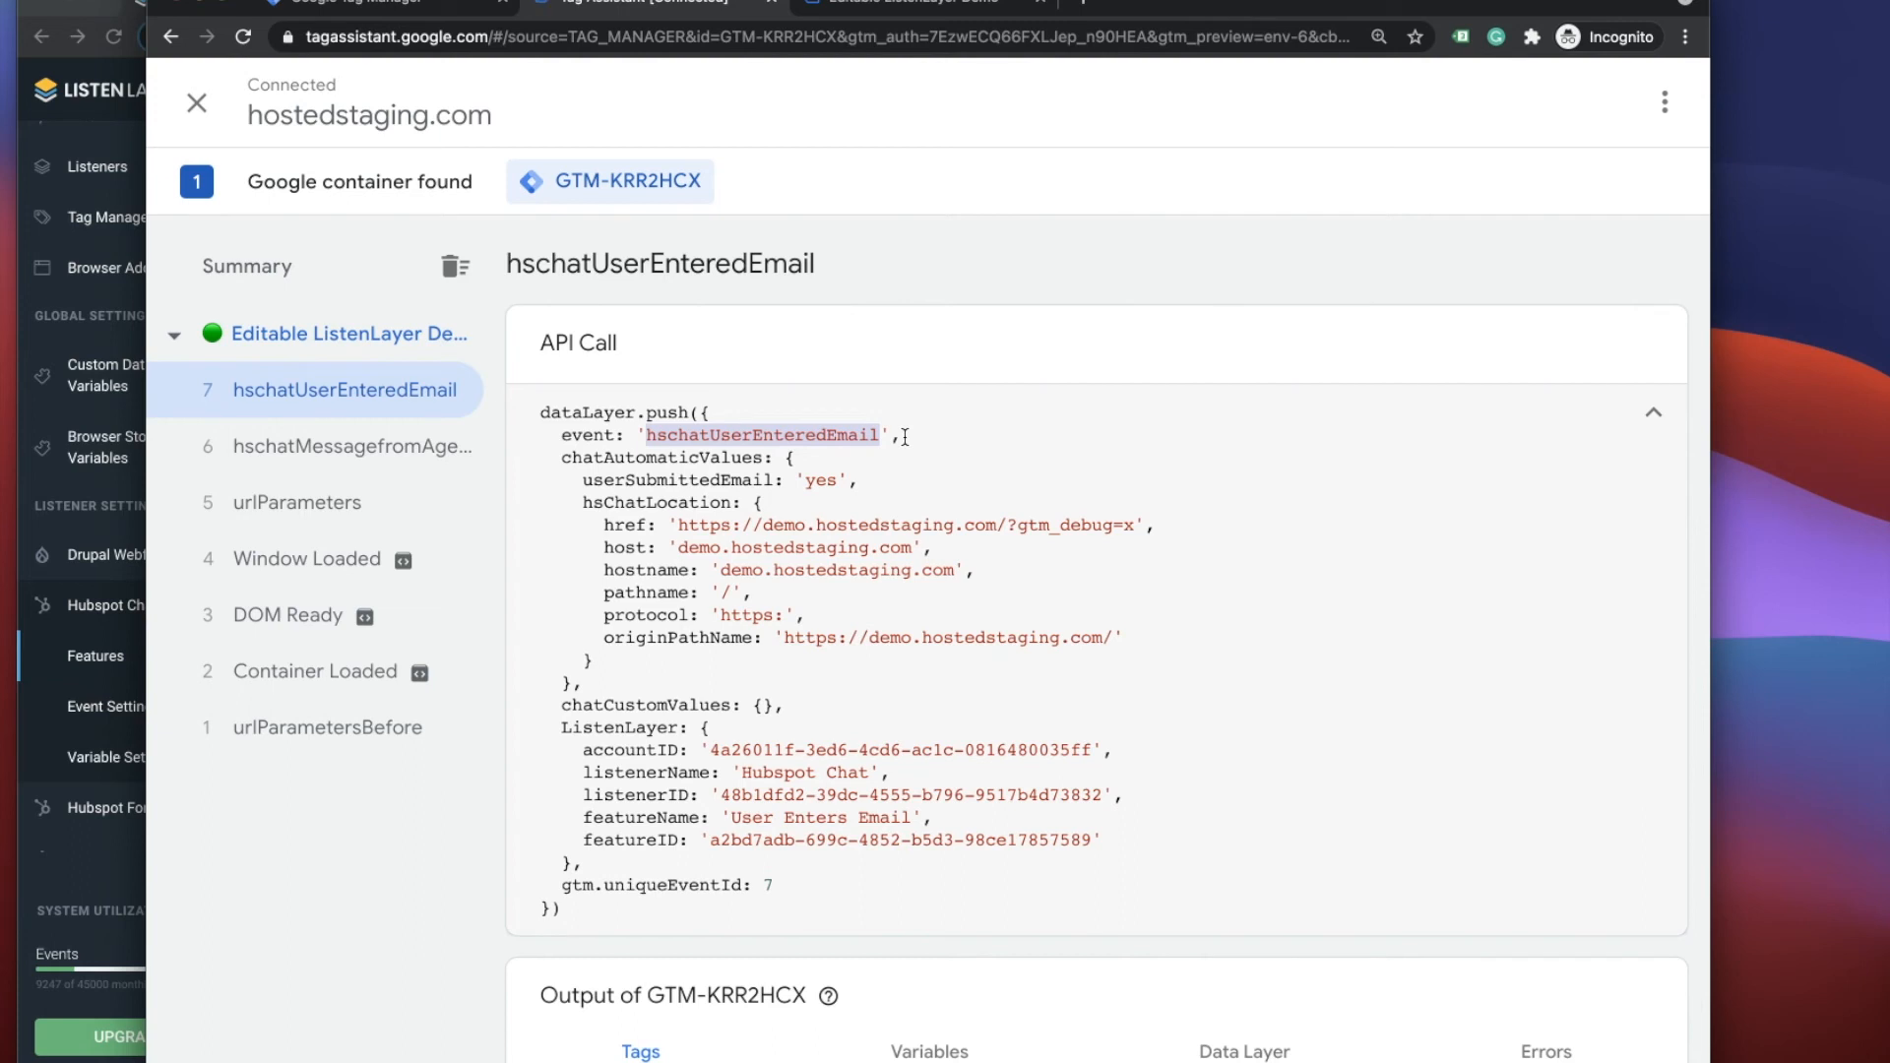
left_click(360, 456)
left_click(379, 394)
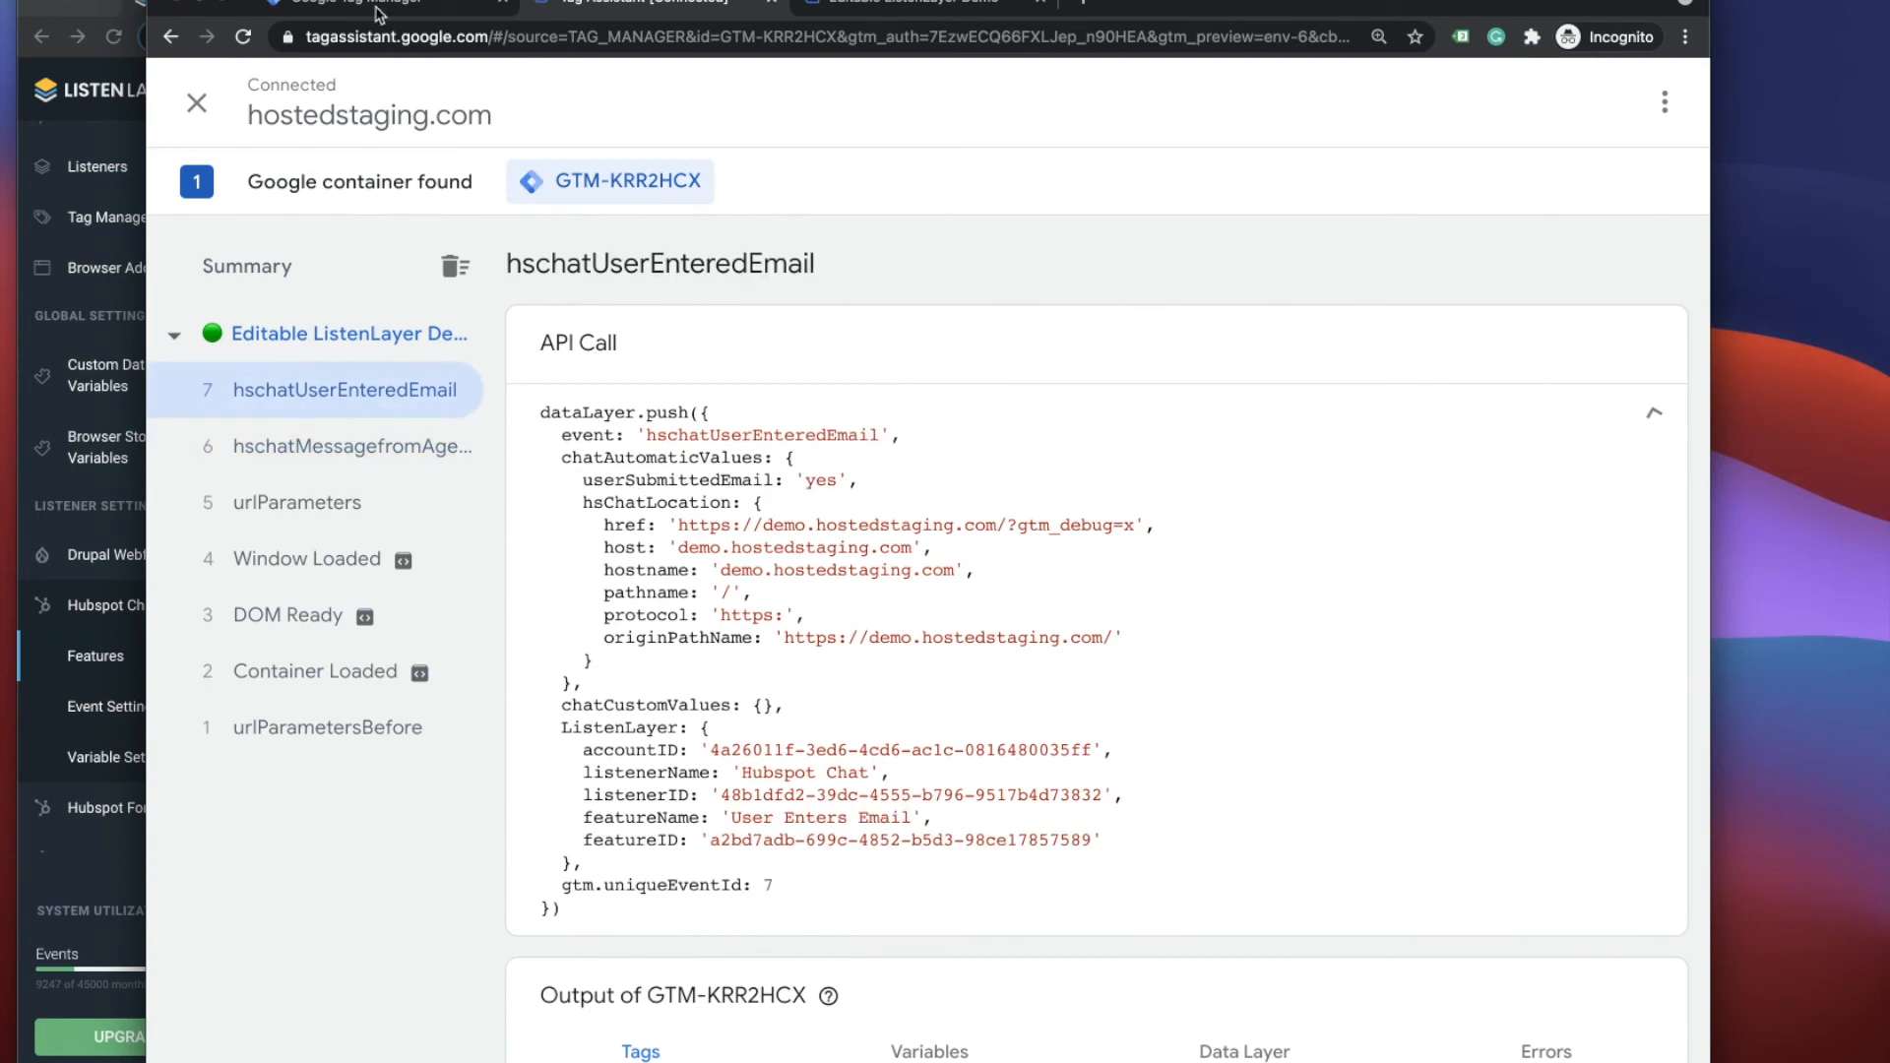
- Send the chat message "another message" on the demo site and inspect the resulting hschatMessagefromUser event in Tag Assistant
left_click(911, 8)
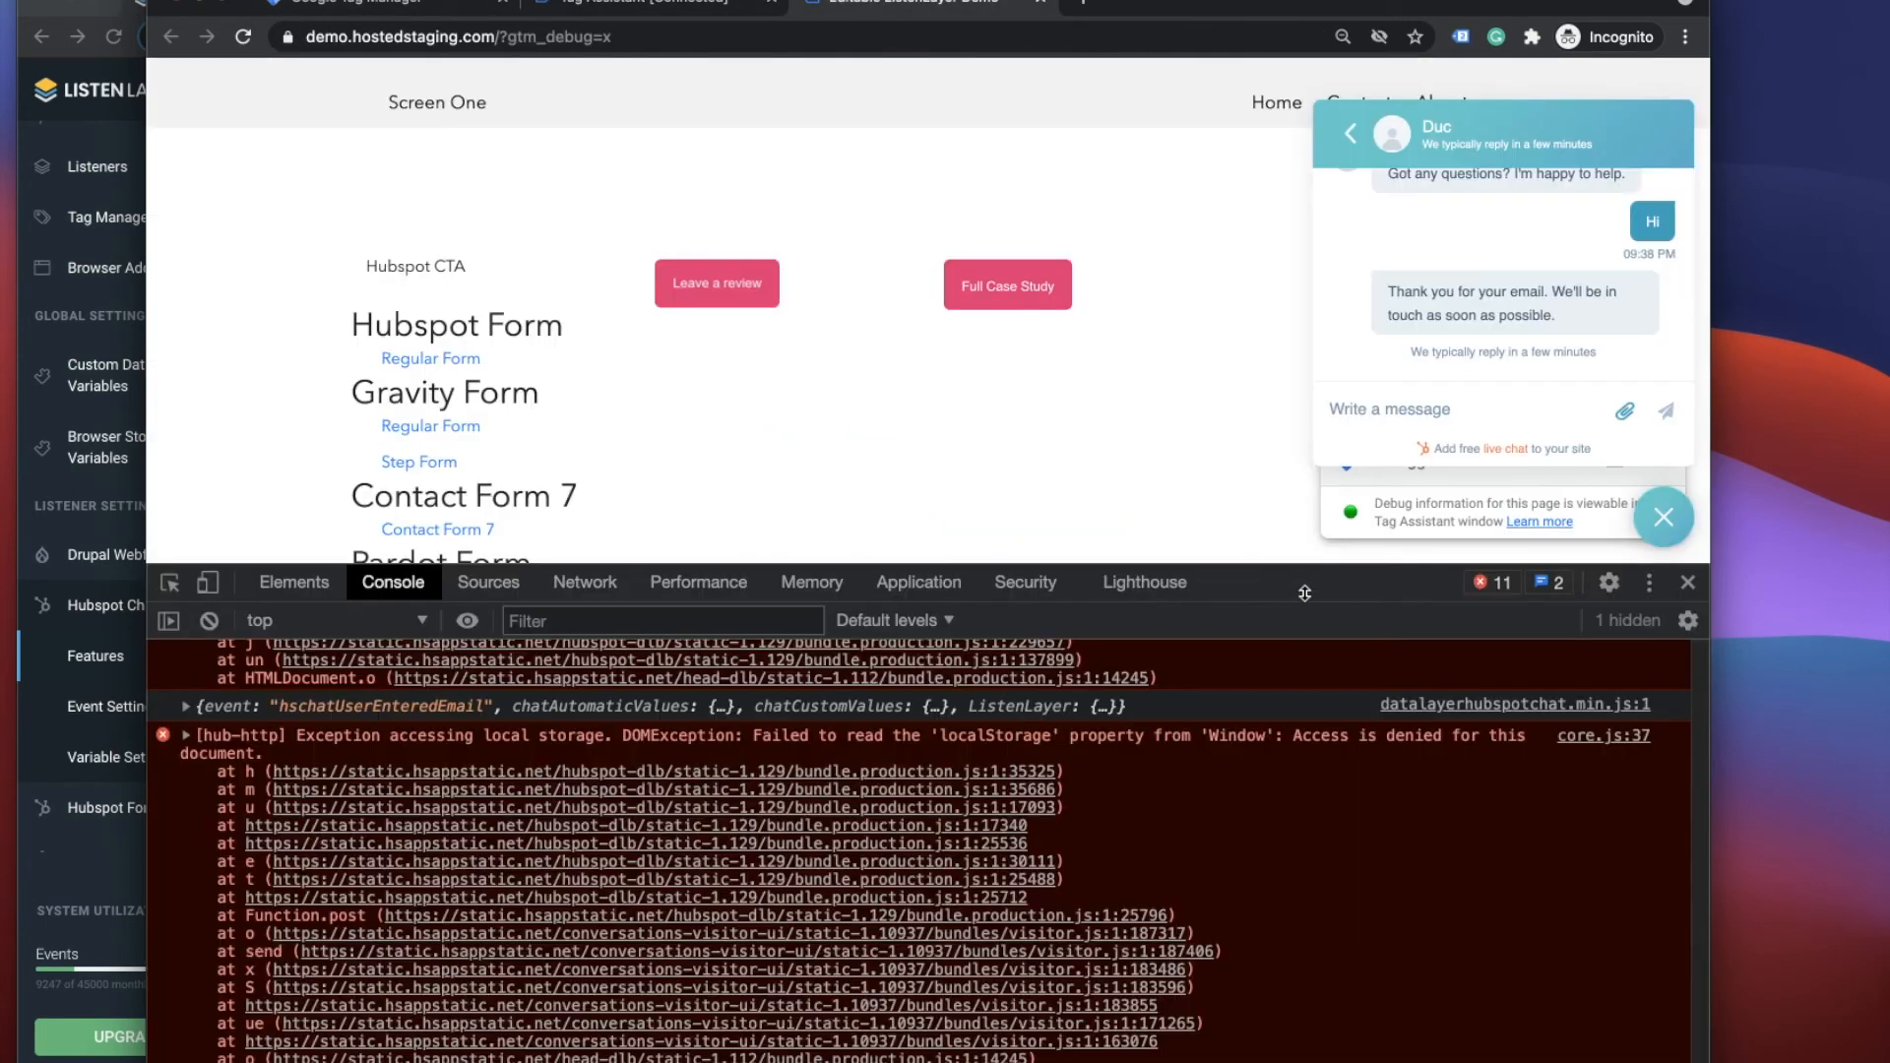
type("another message")
key("Return")
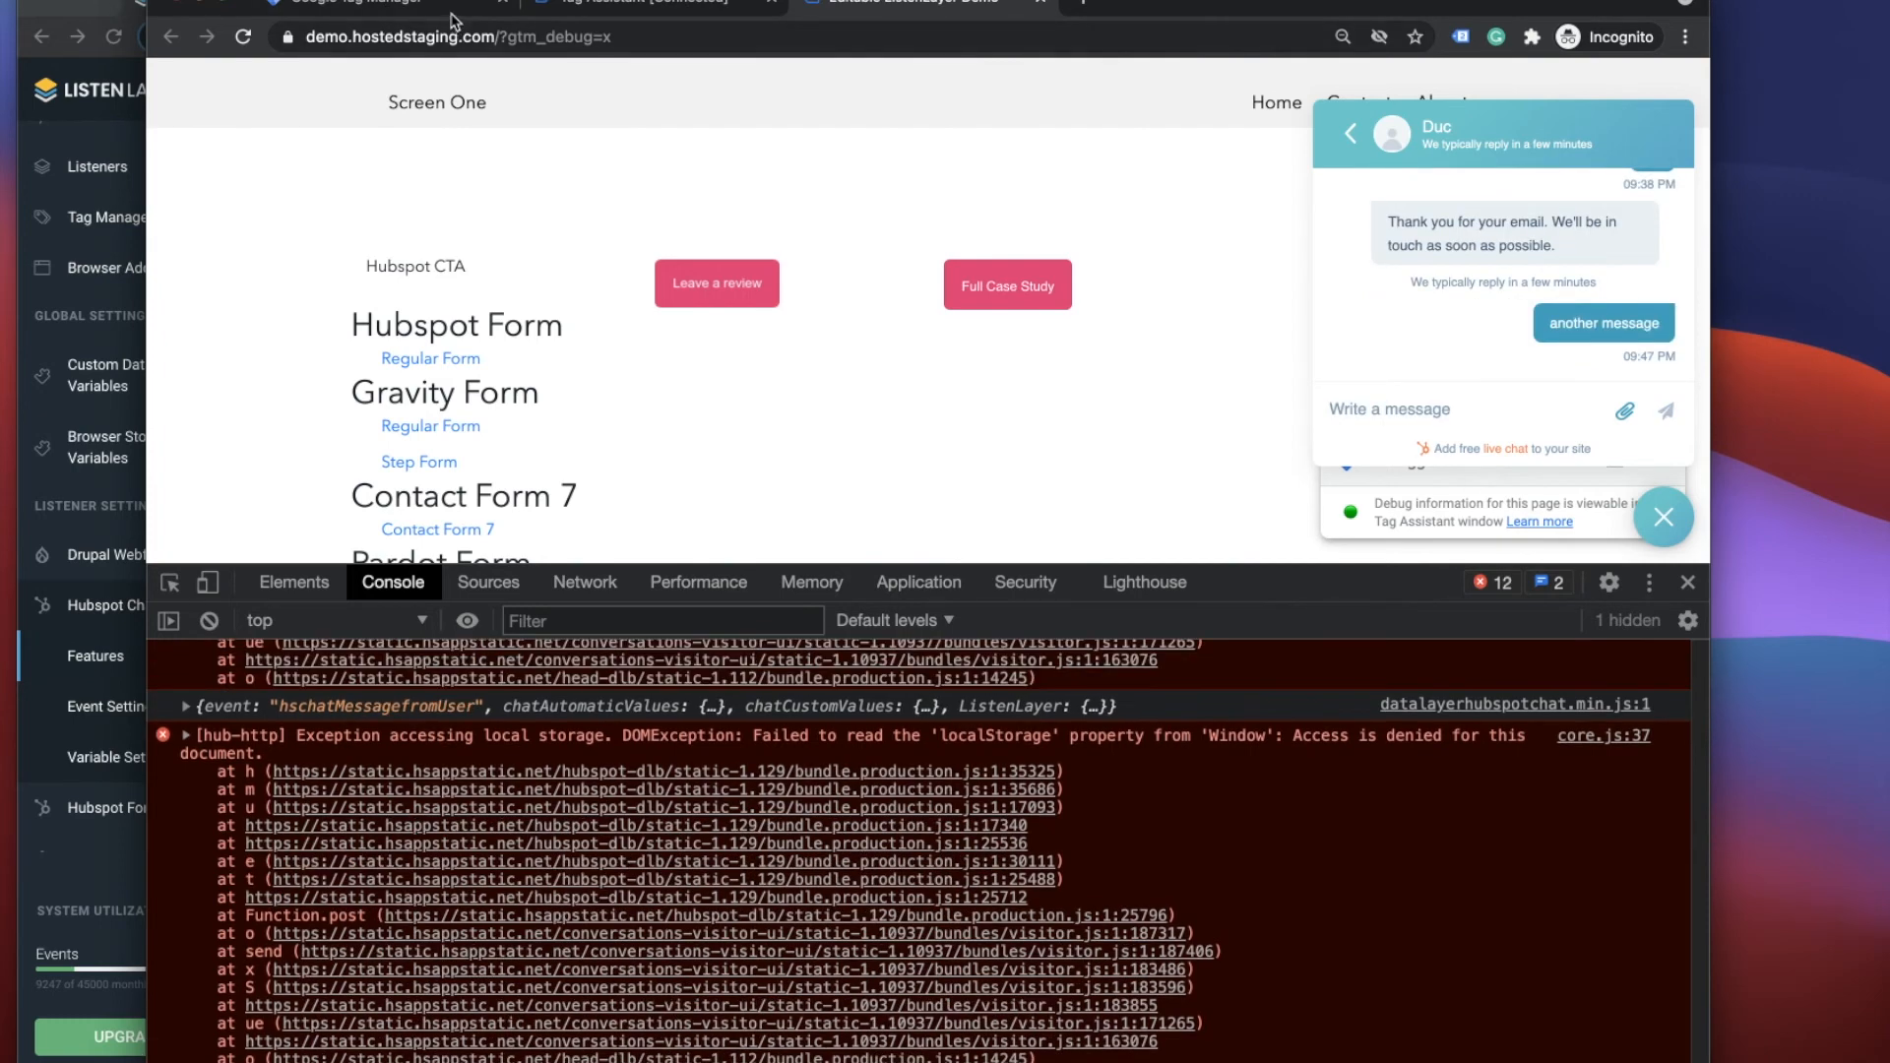
left_click(590, 8)
left_click(352, 398)
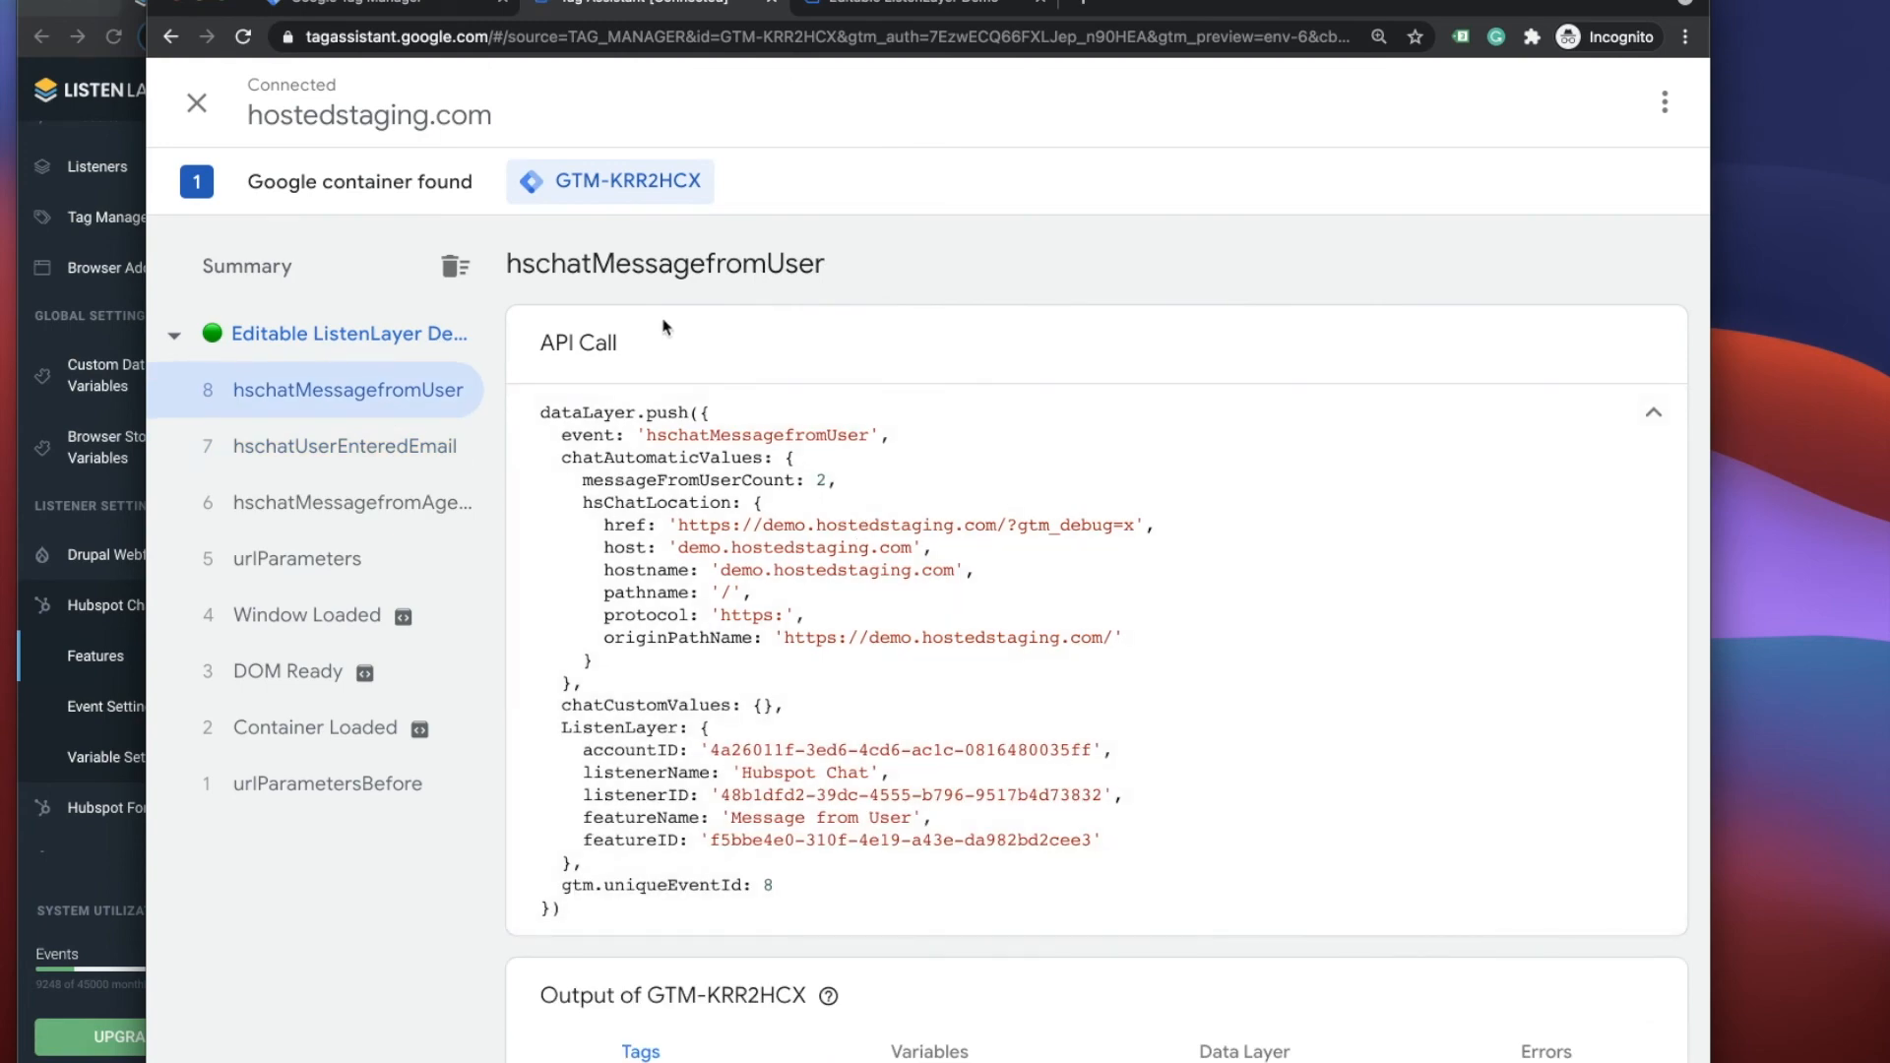
- Send the chat message "still another message" on the demo site and check the resulting event's messageFromUserCount in Tag Assistant
left_click(879, 8)
left_click(1427, 411)
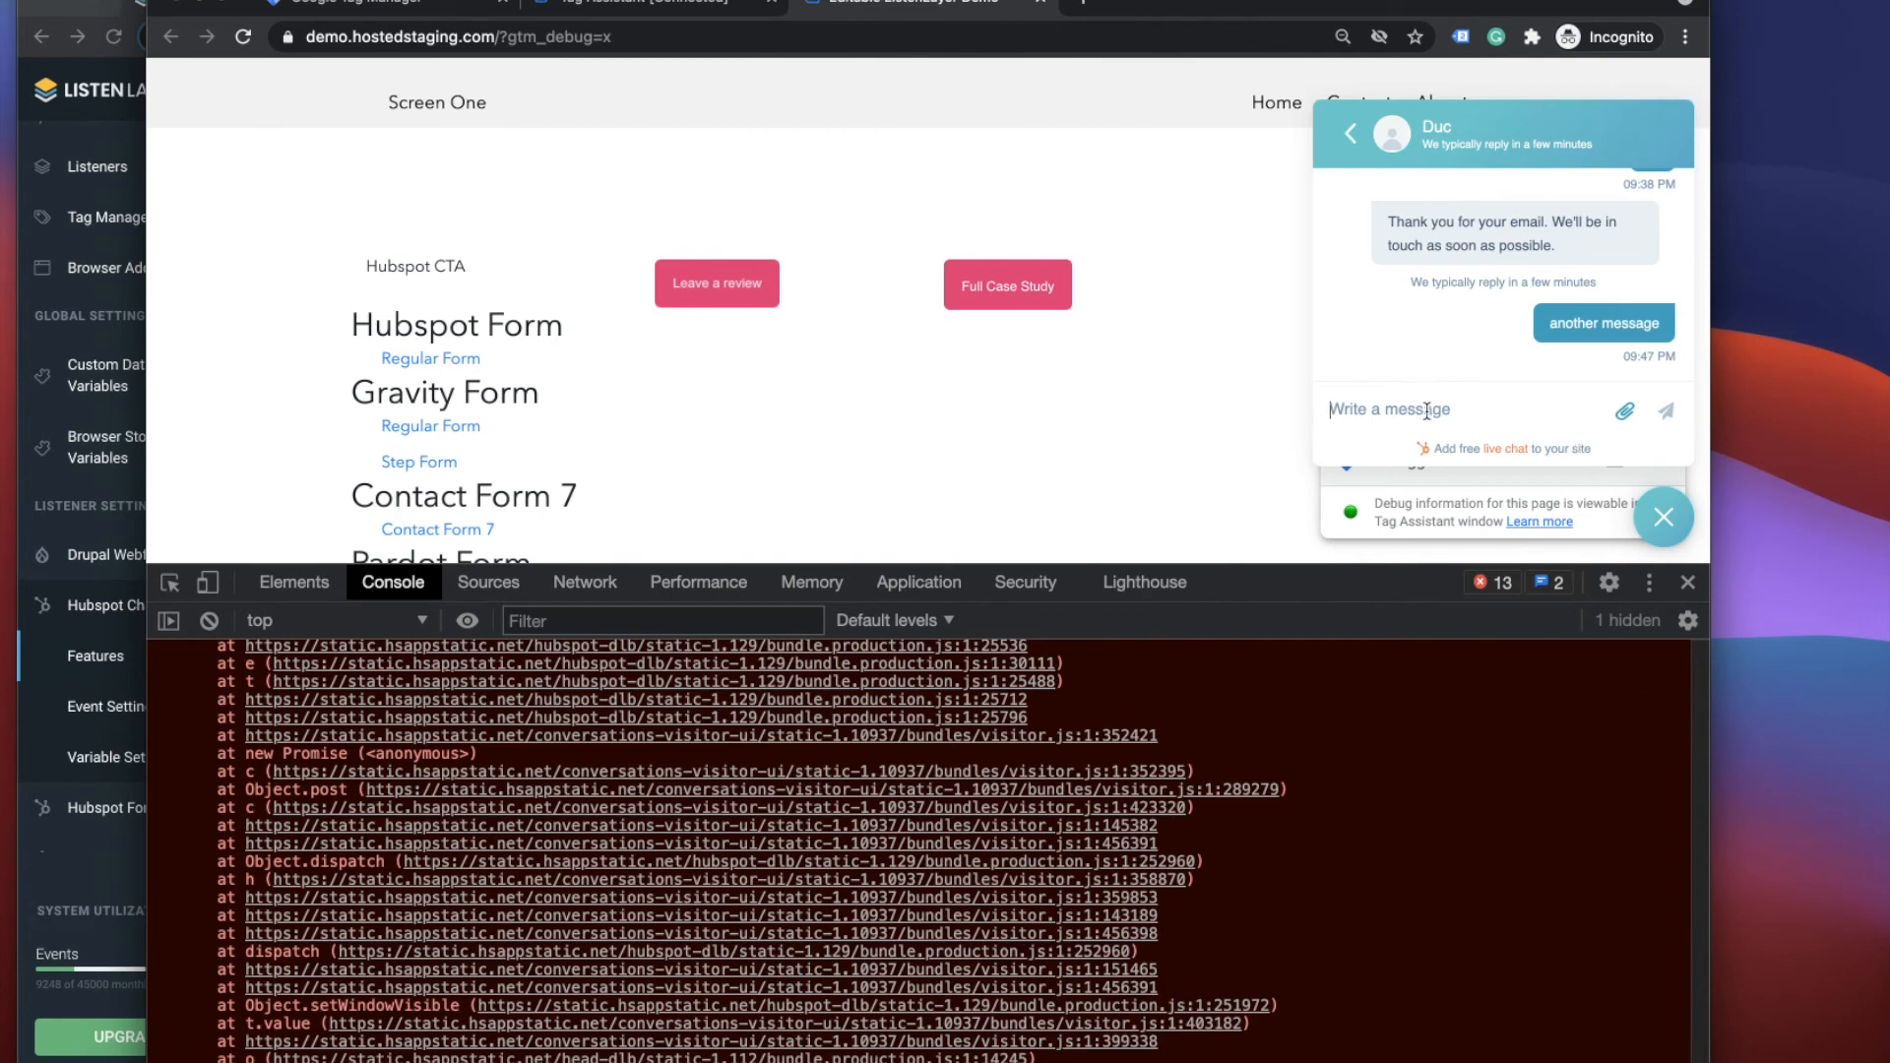
type("still another message")
key("Return")
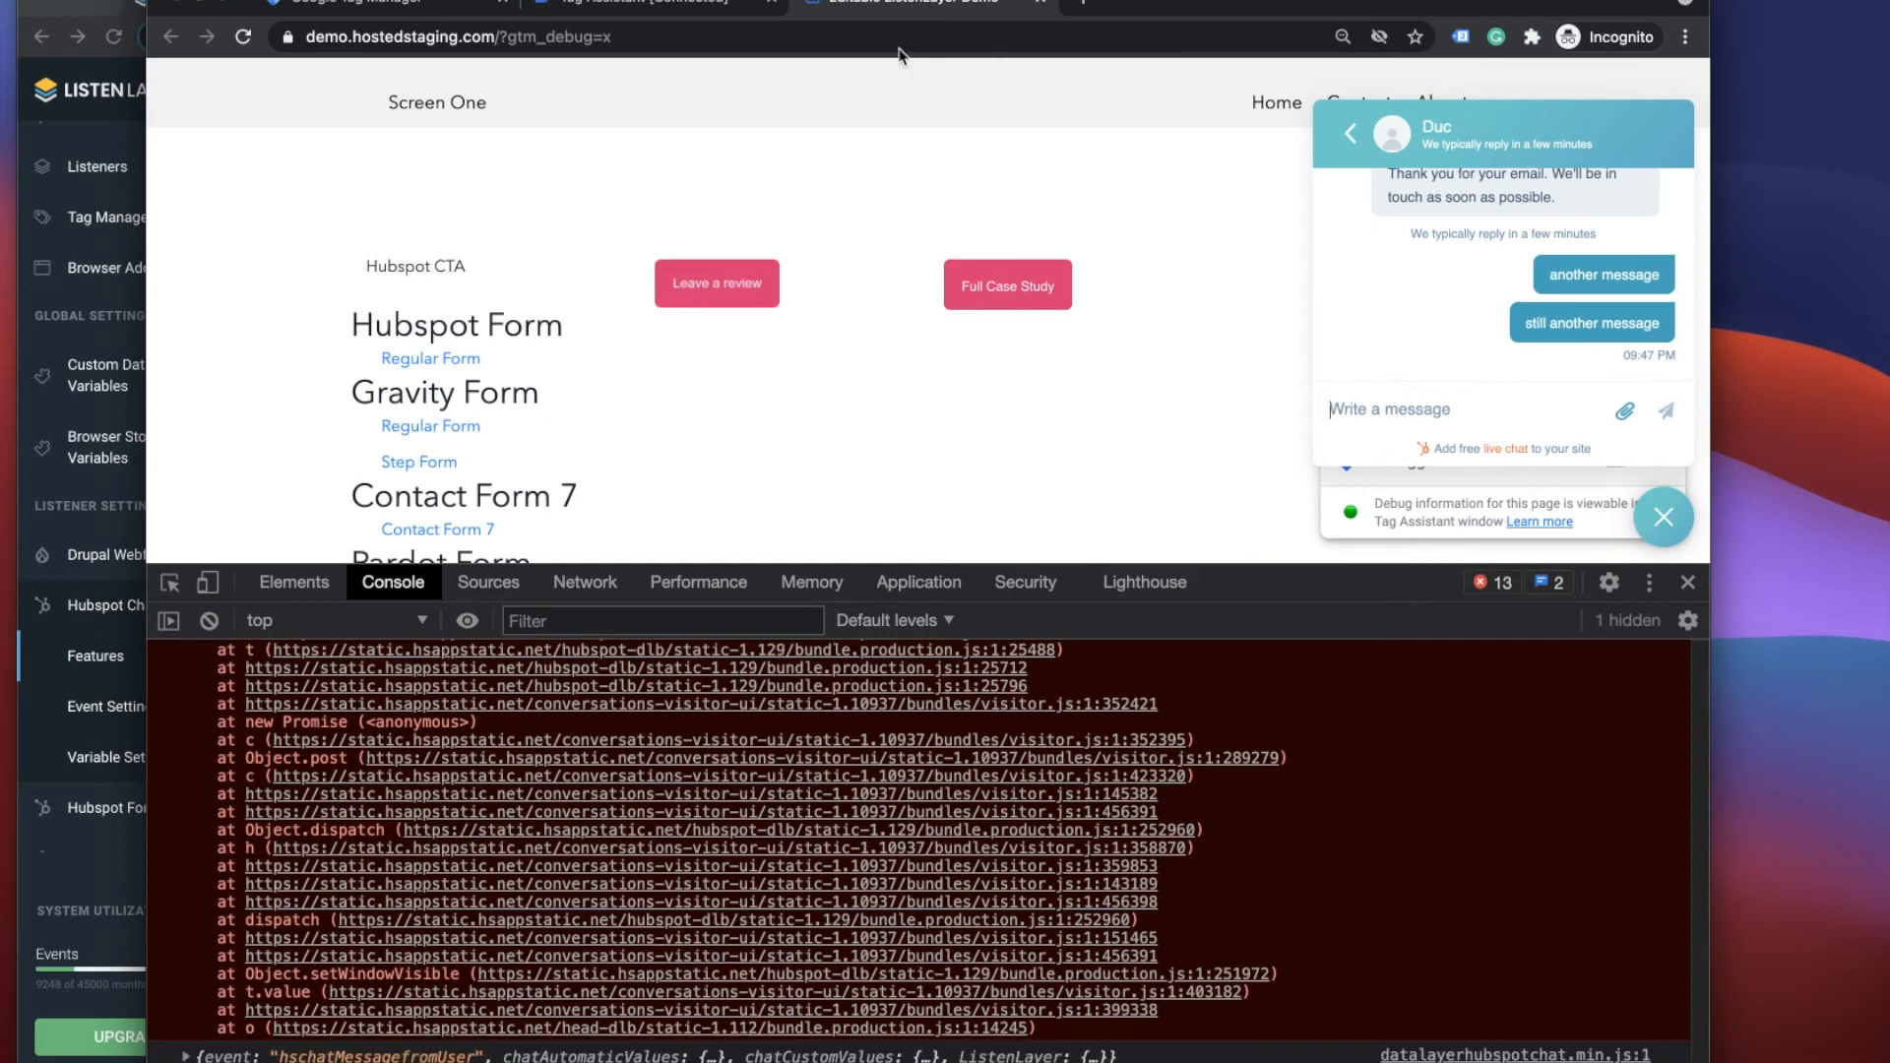
left_click(679, 12)
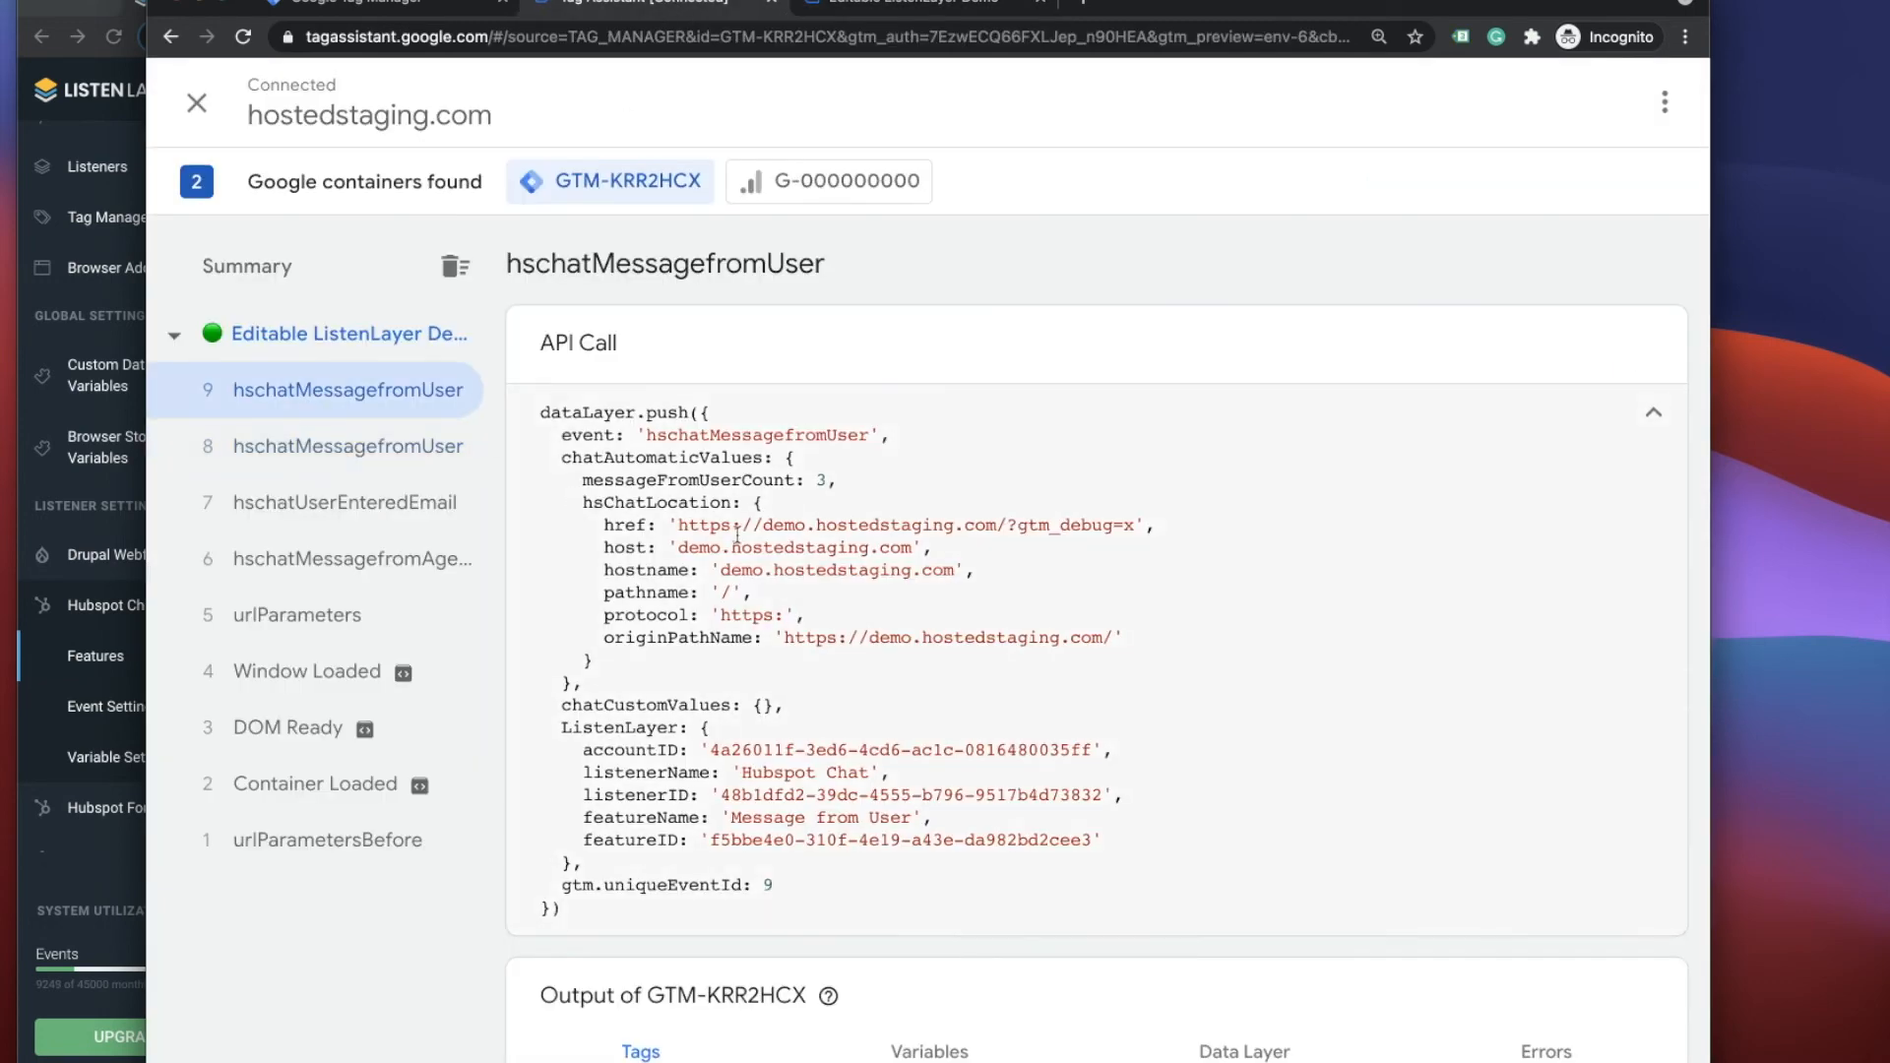
left_click_drag(838, 482, 582, 480)
- Compare the tags fired on the two latest hschatMessagefromUser events and inspect the High Quality Chat tag's firing trigger by variable values
left_click(1595, 411)
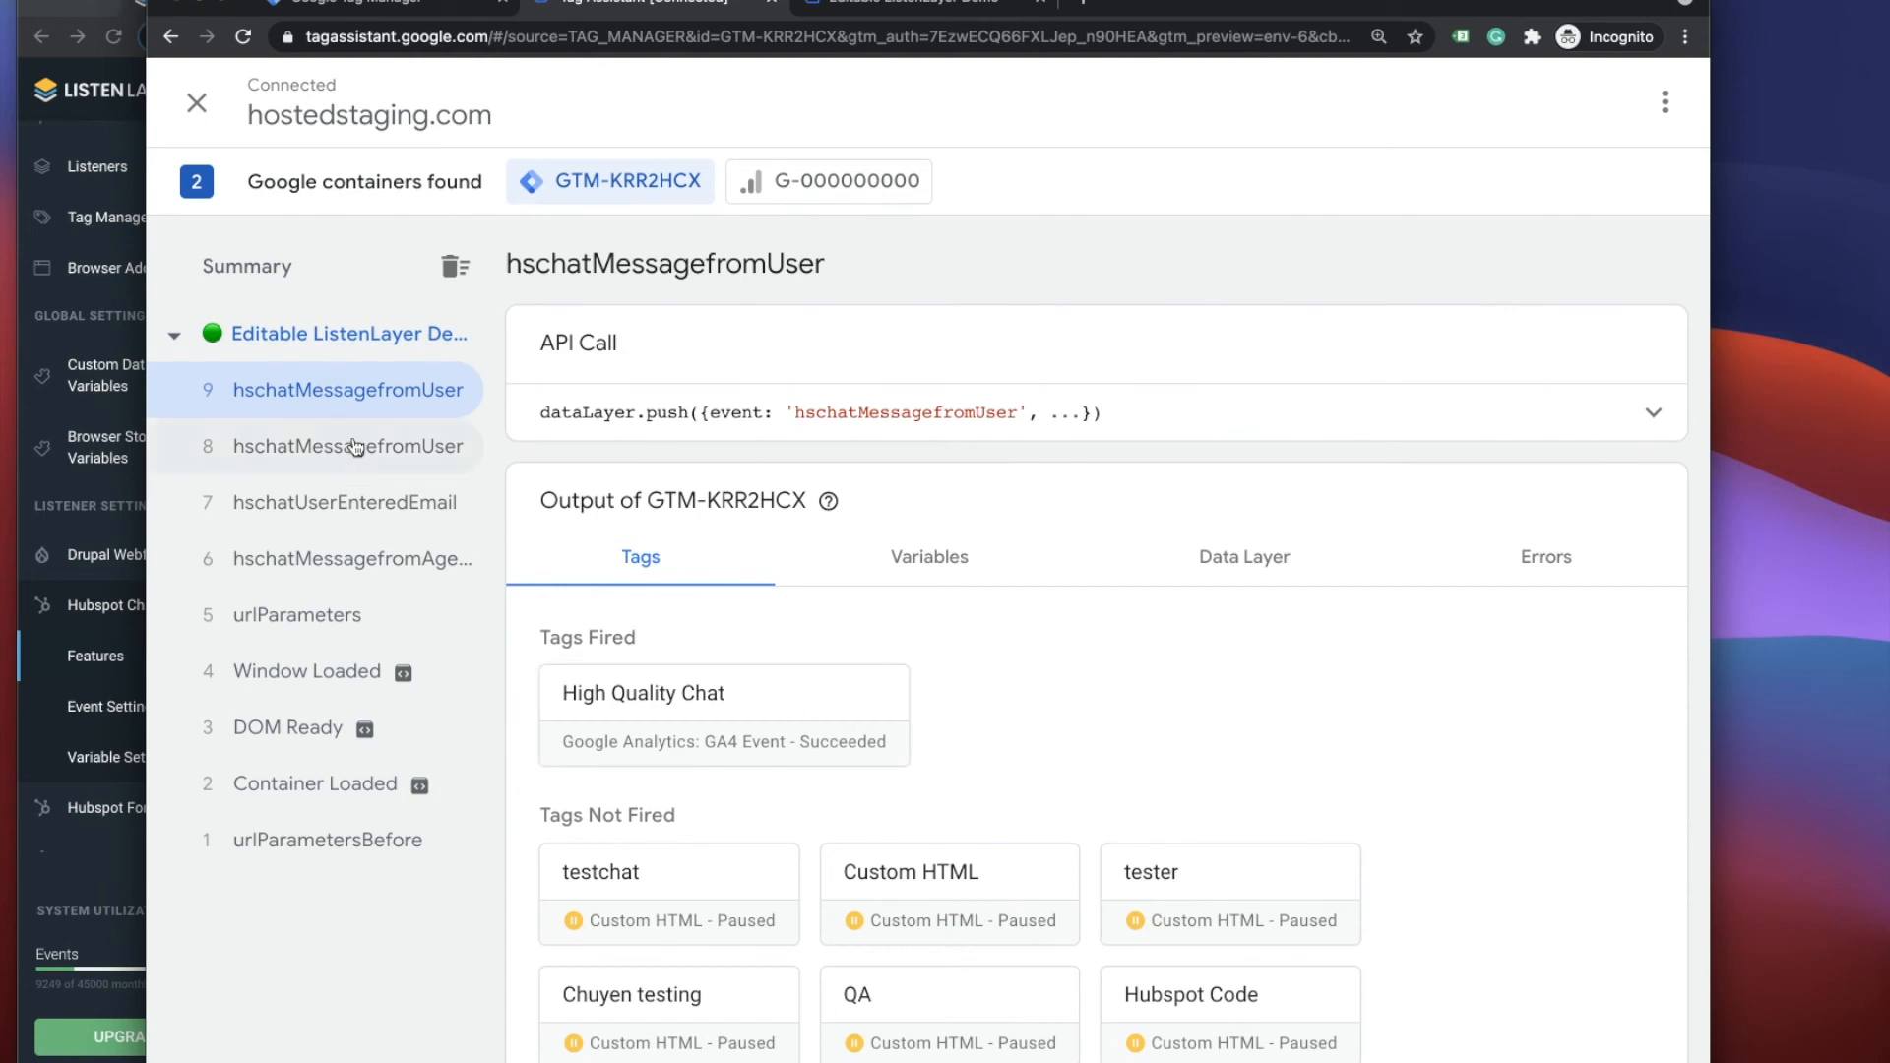
left_click(316, 463)
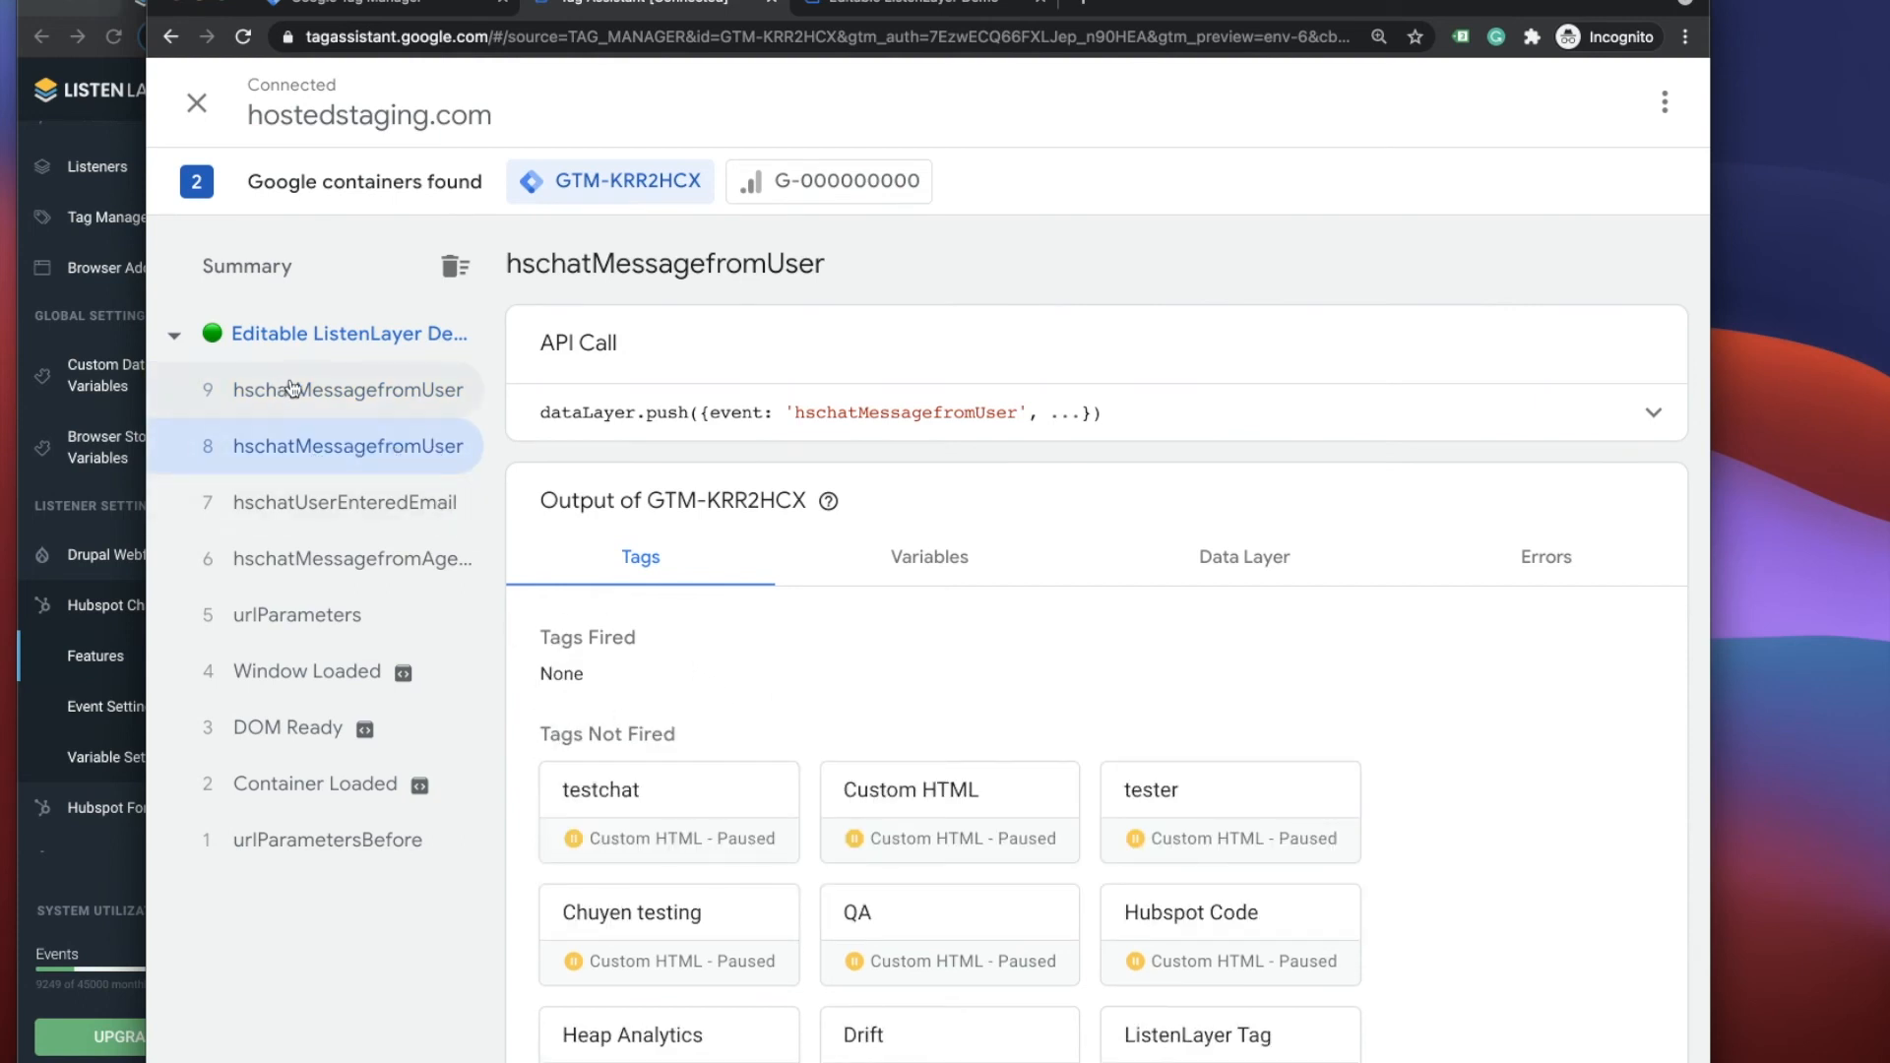
left_click(326, 389)
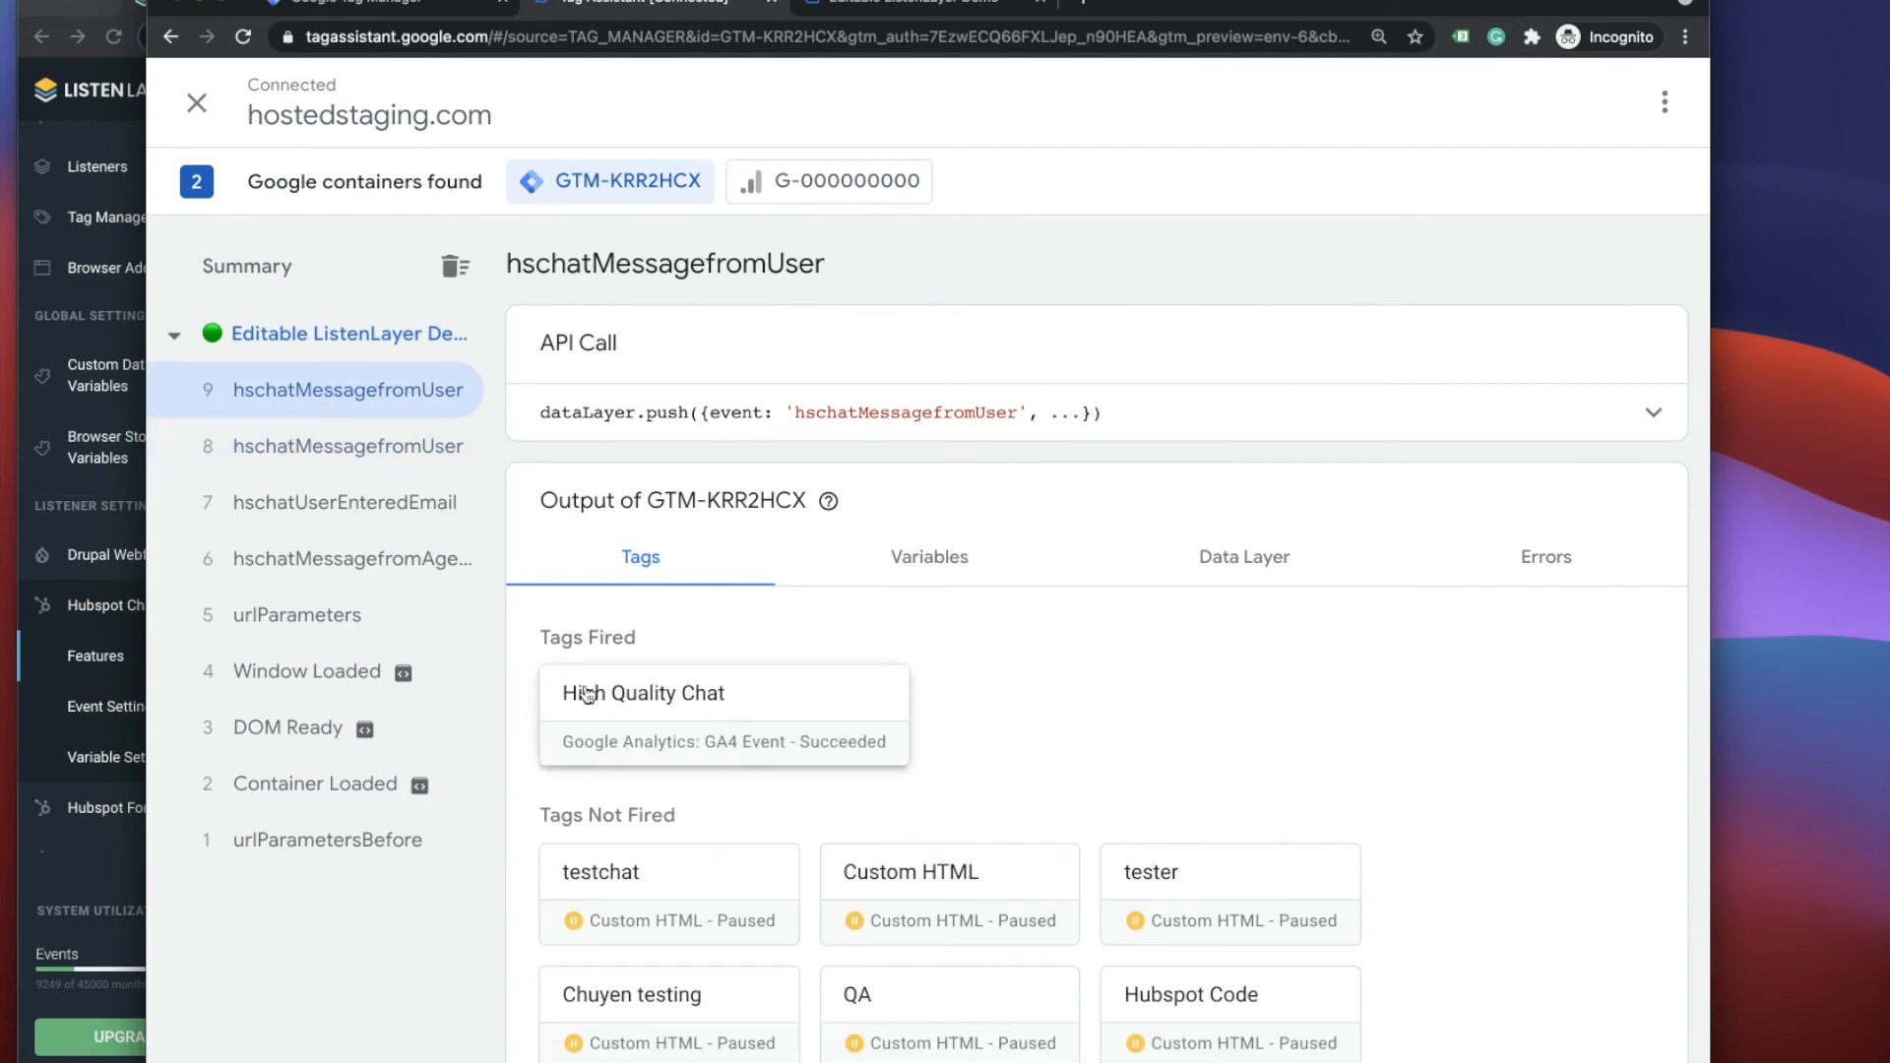
left_click(772, 698)
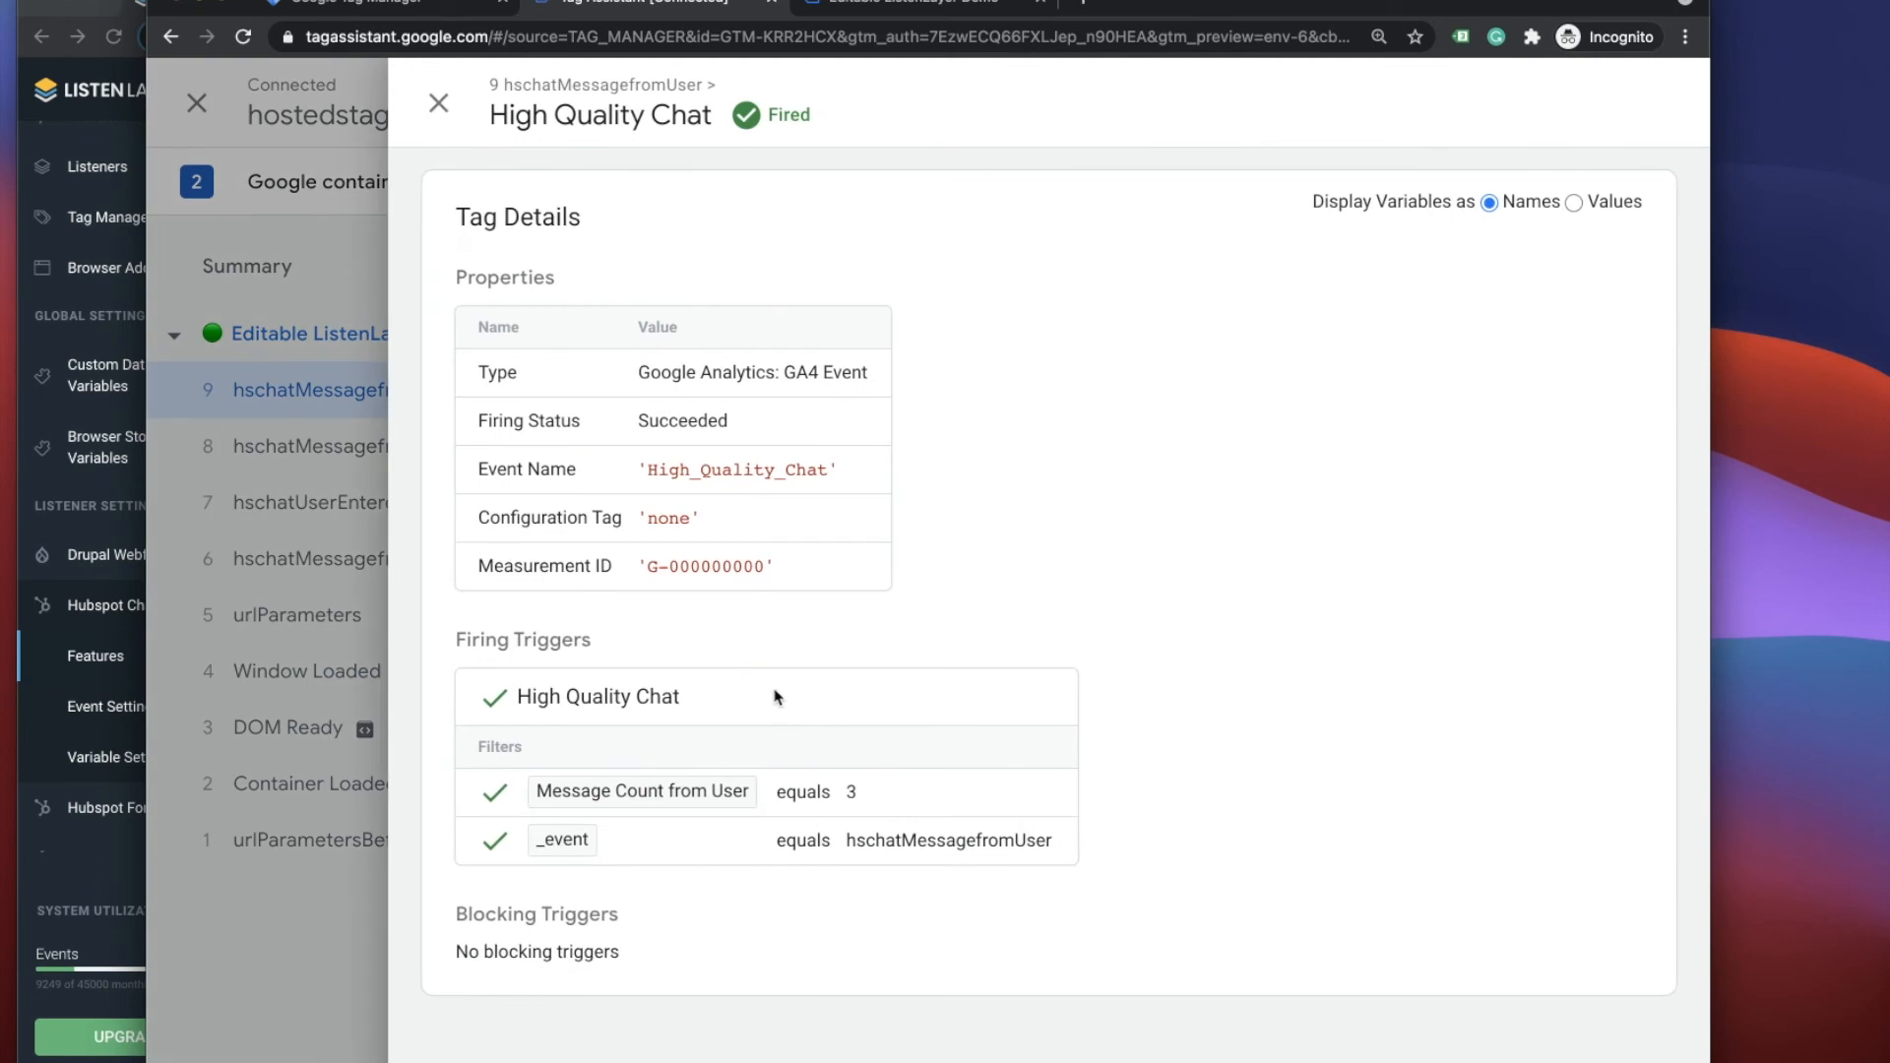
left_click(1572, 204)
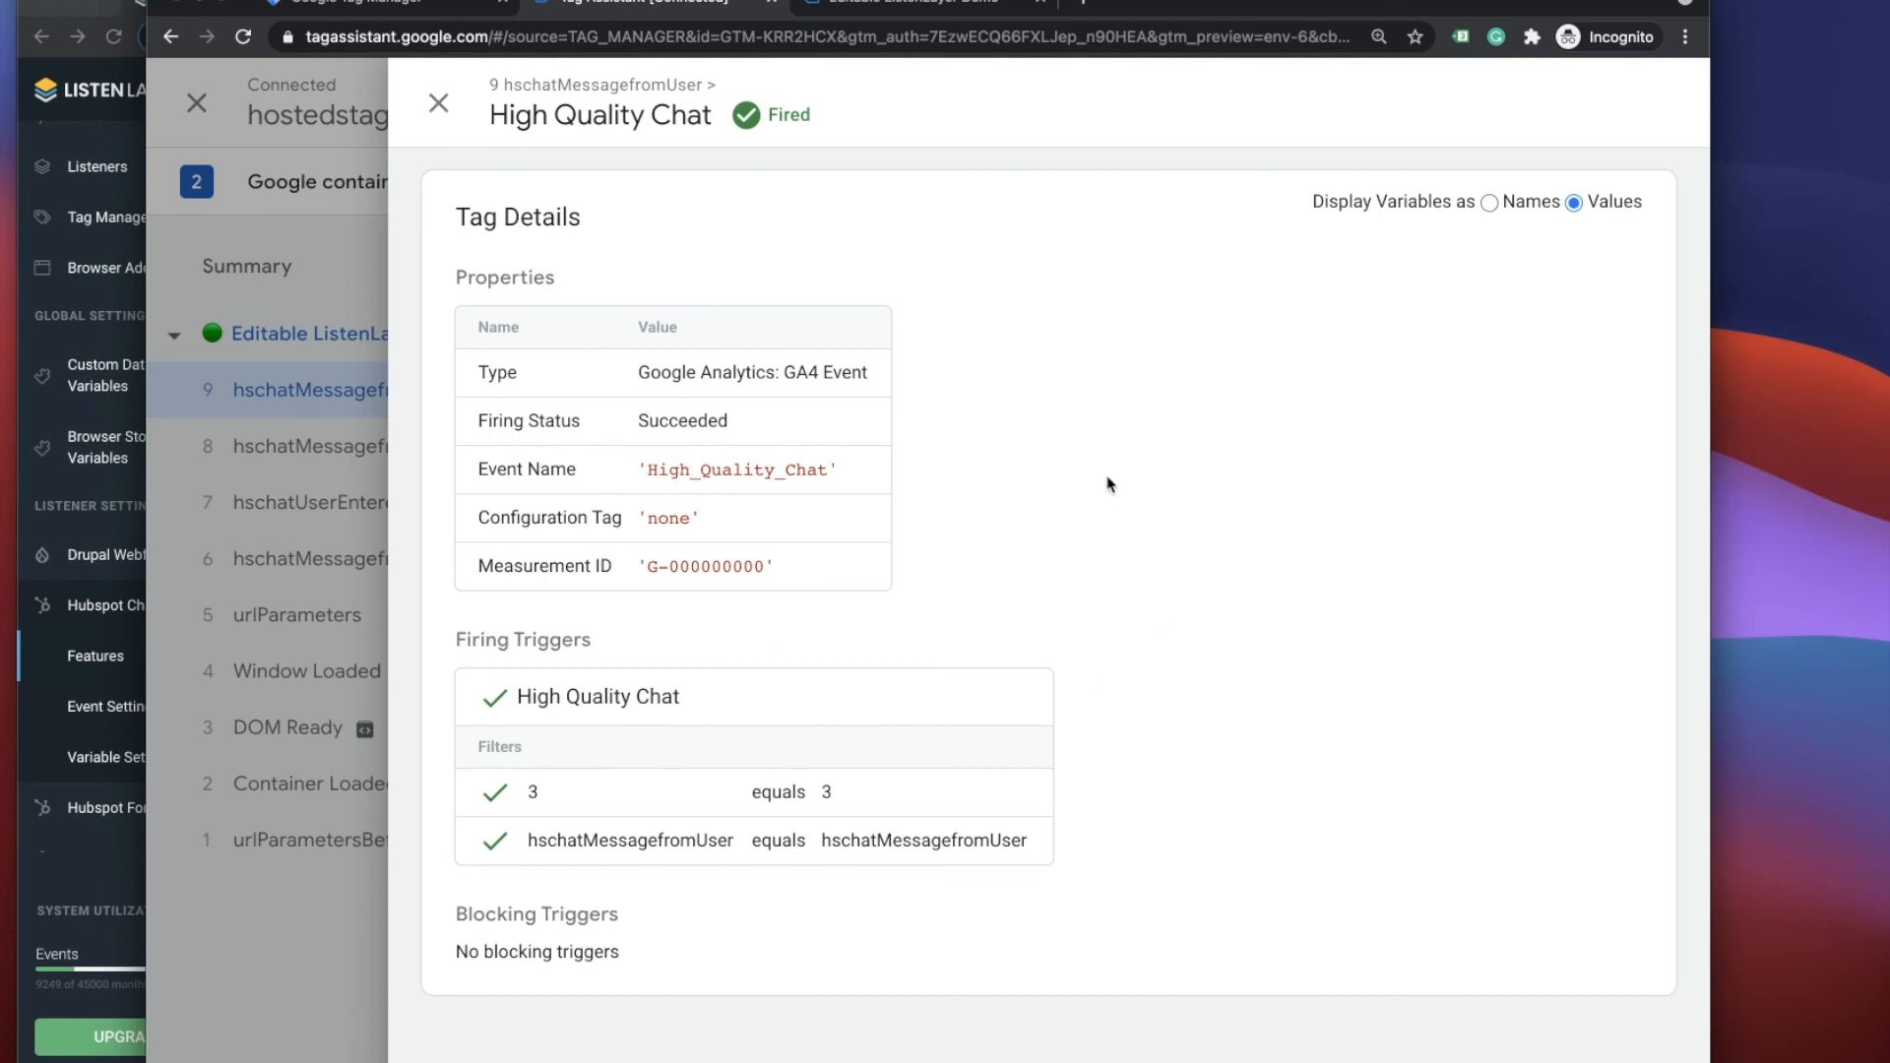
left_click(439, 108)
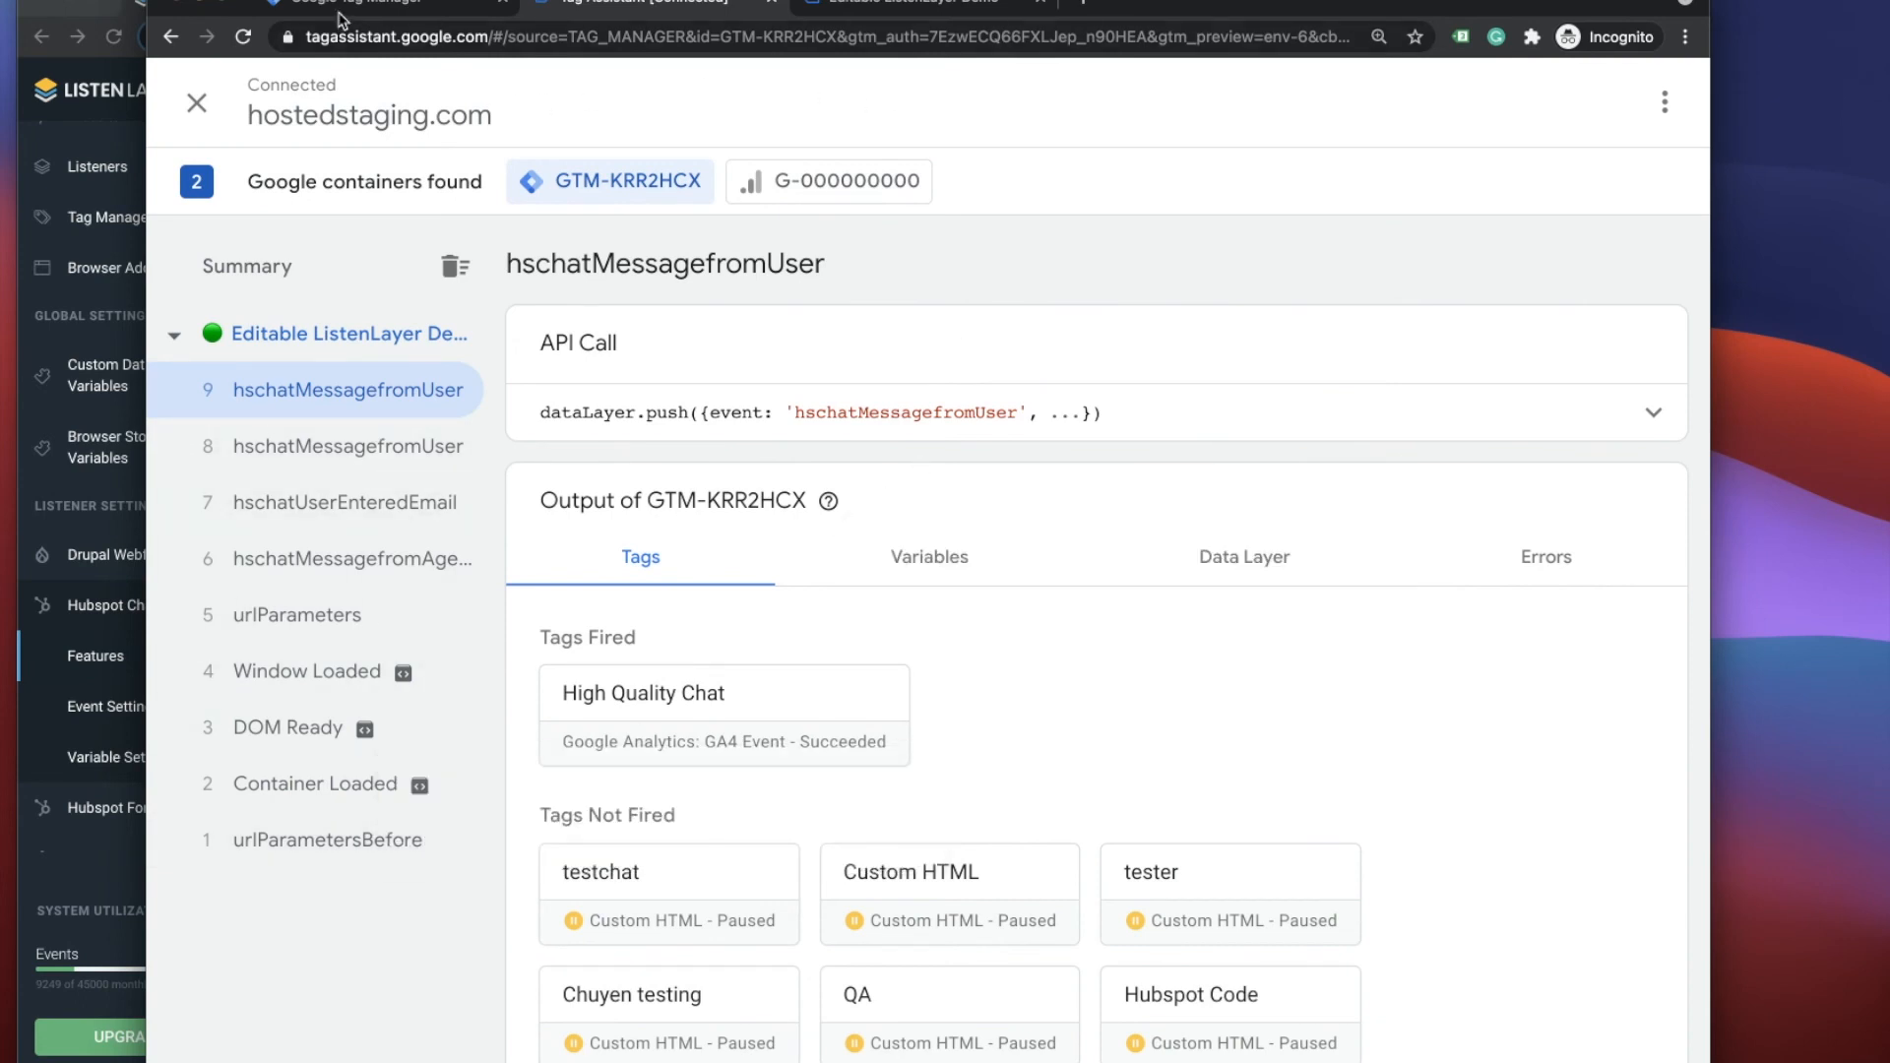
- Check the demo site's chat for an agent reply and inspect the newest hschatMessagefromAgent event's full API call in Tag Assistant
left_click(915, 5)
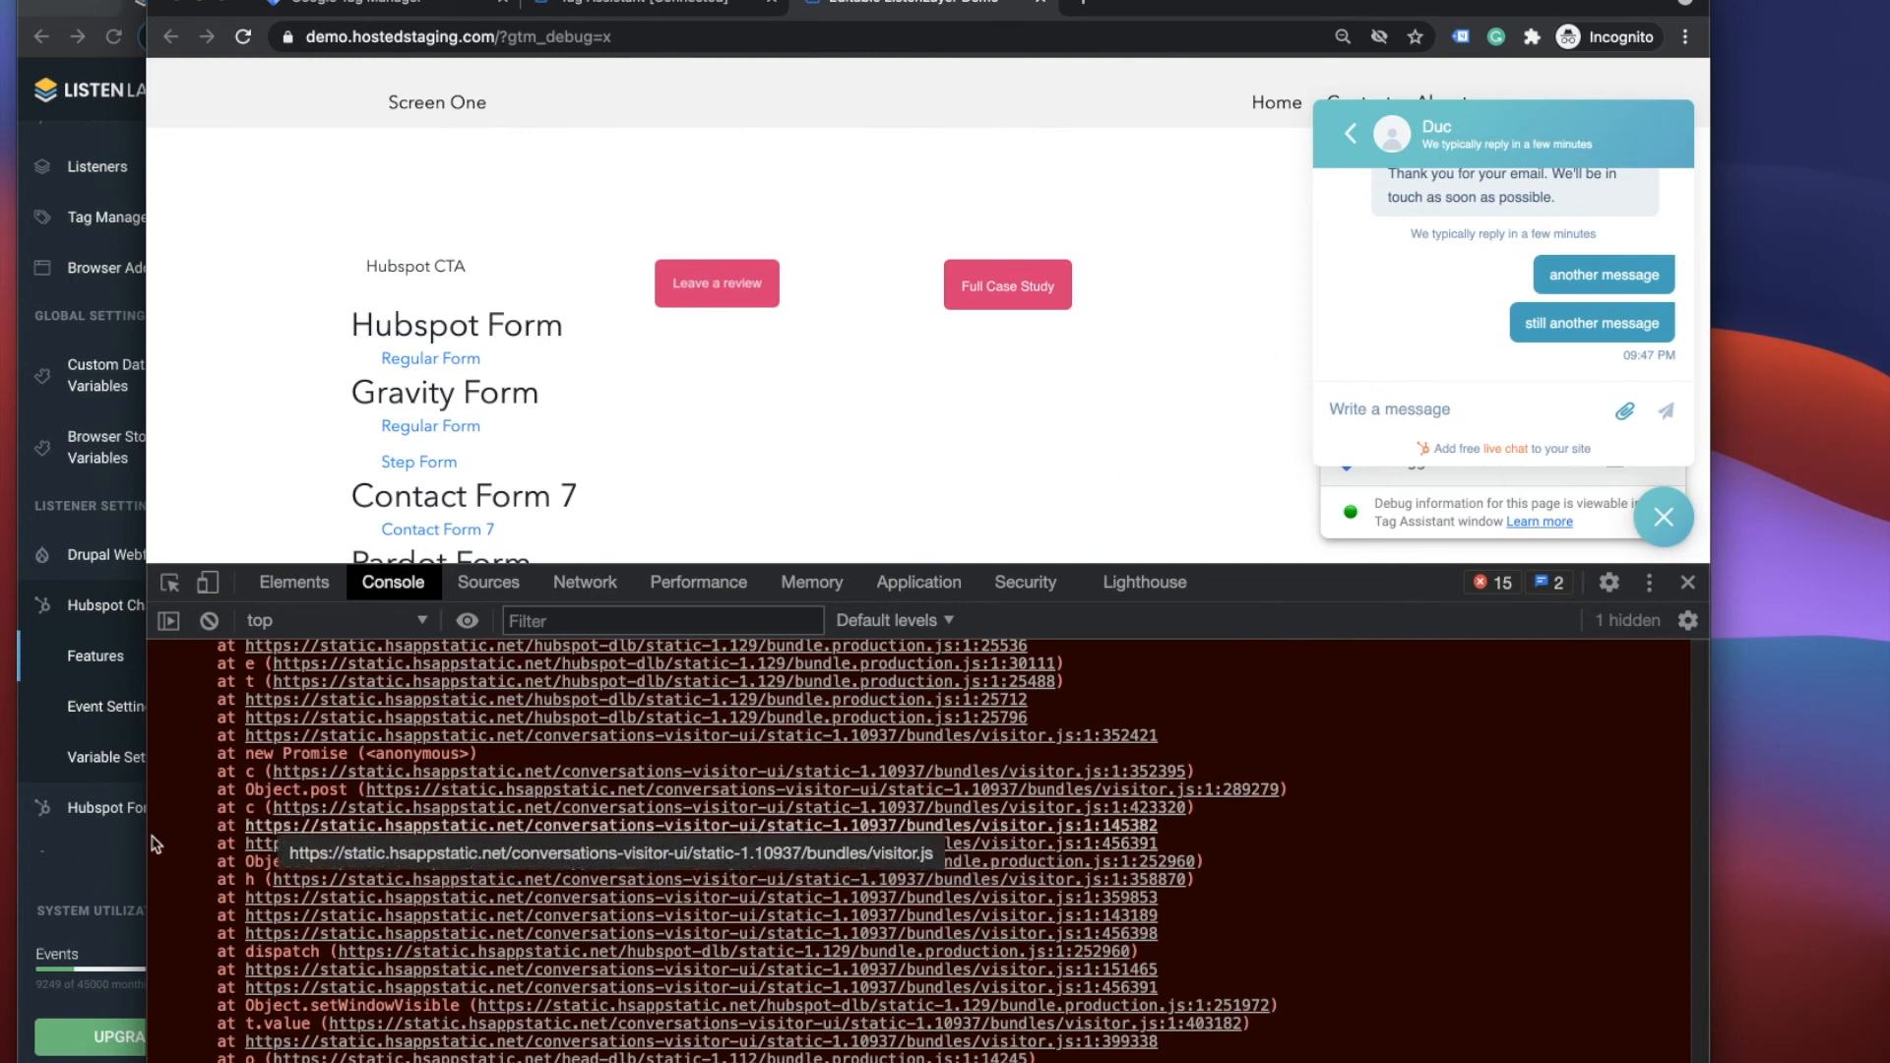
left_click(81, 861)
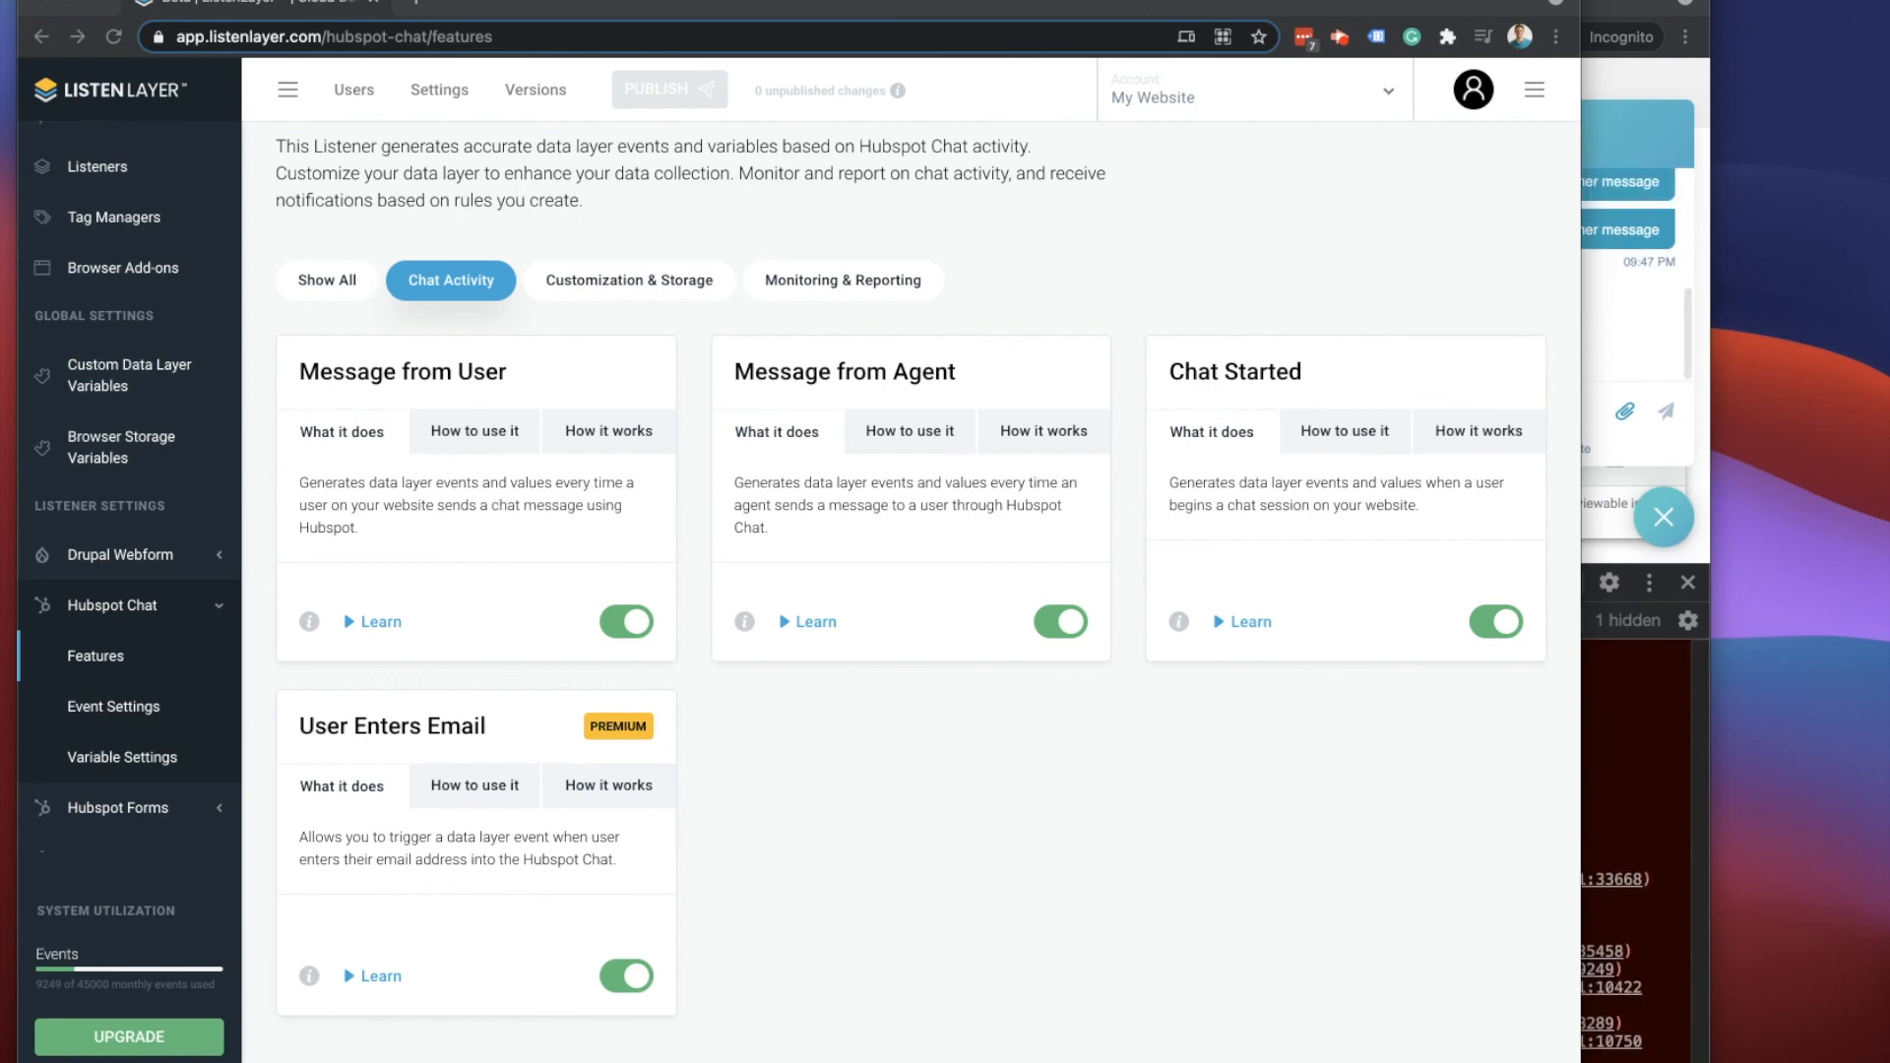
left_click(1630, 338)
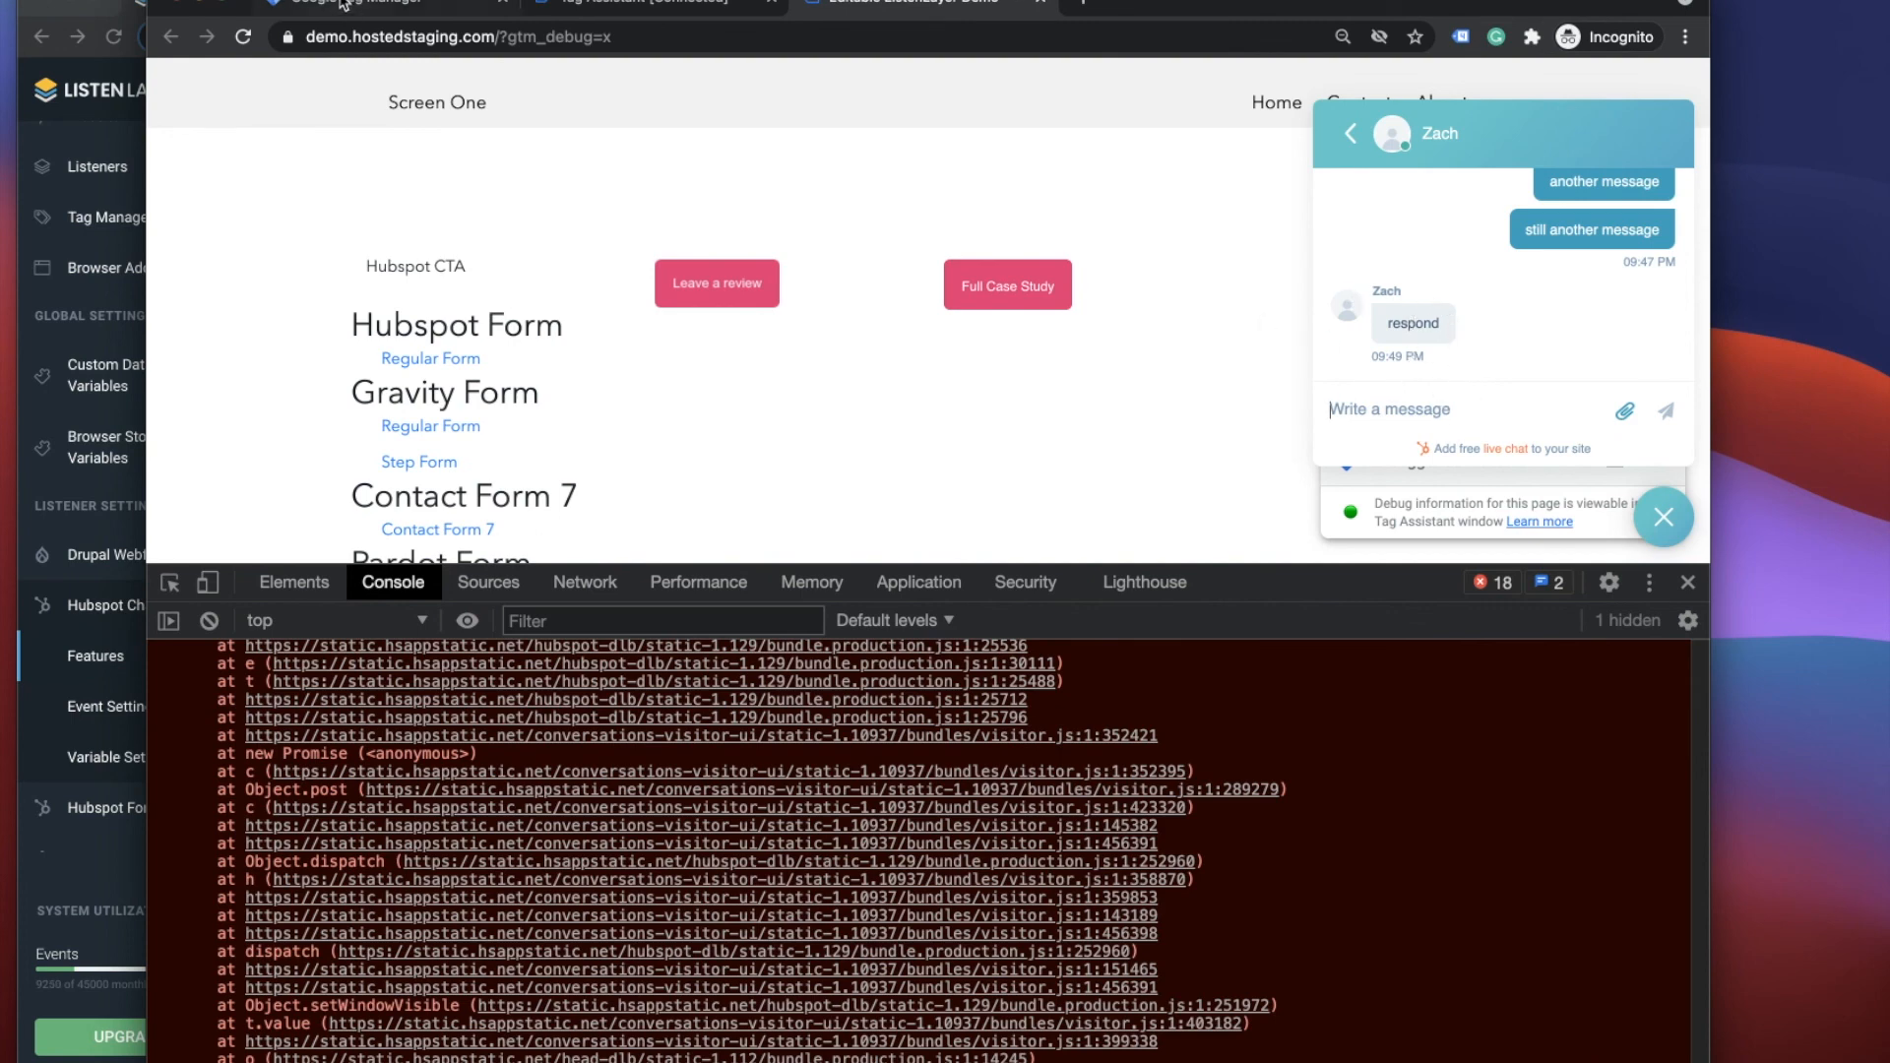
left_click(623, 8)
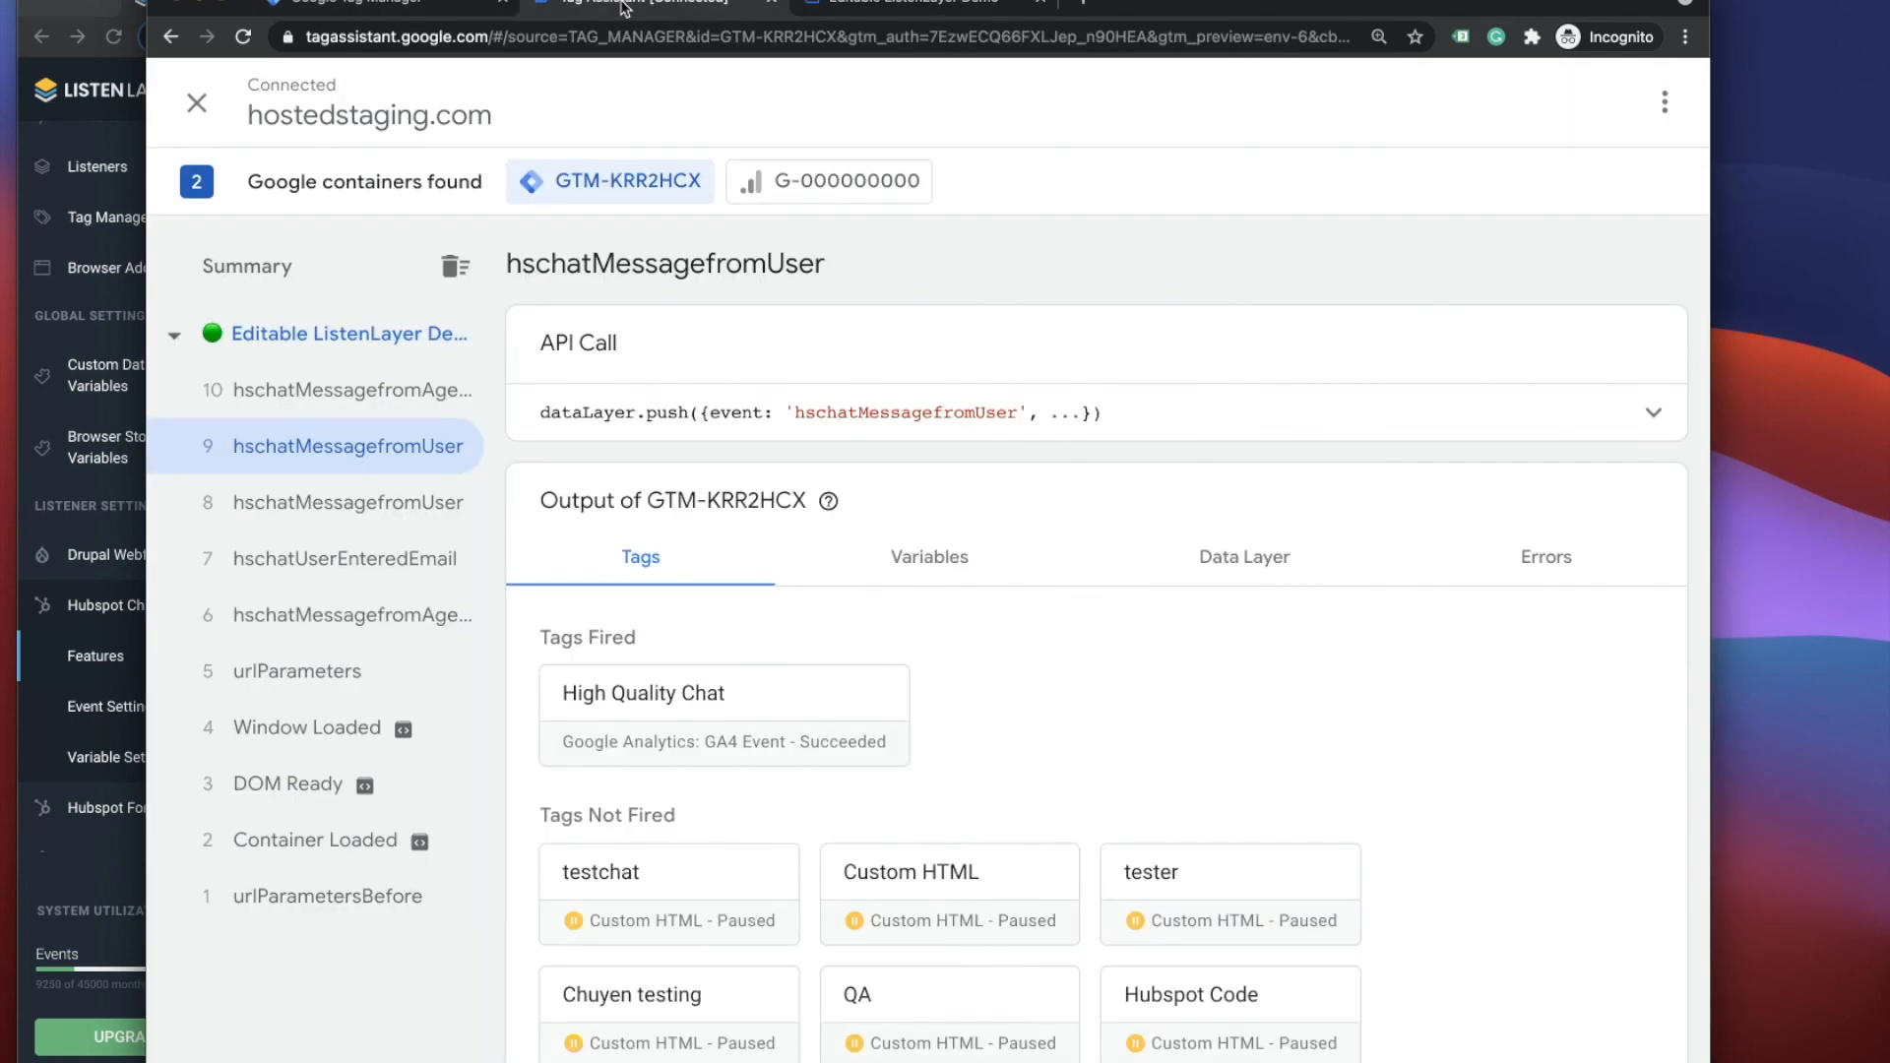
left_click(335, 389)
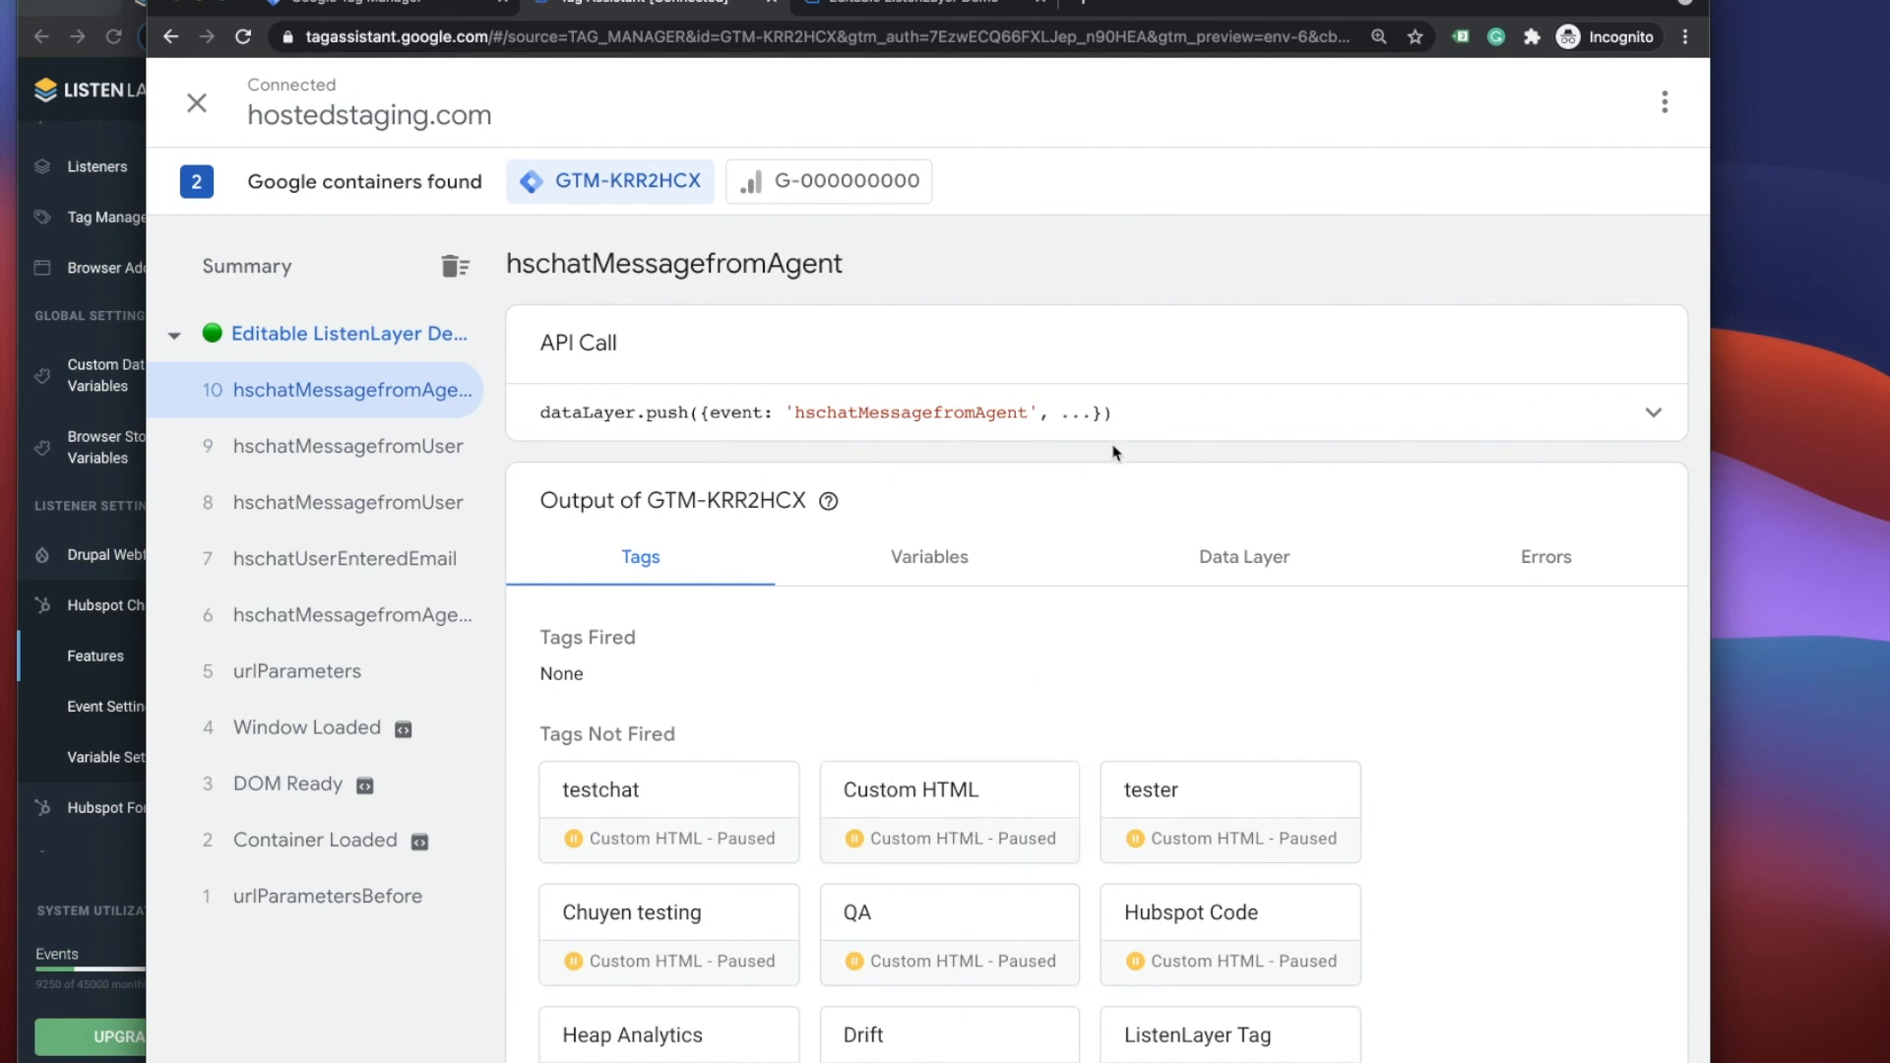
left_click(1180, 421)
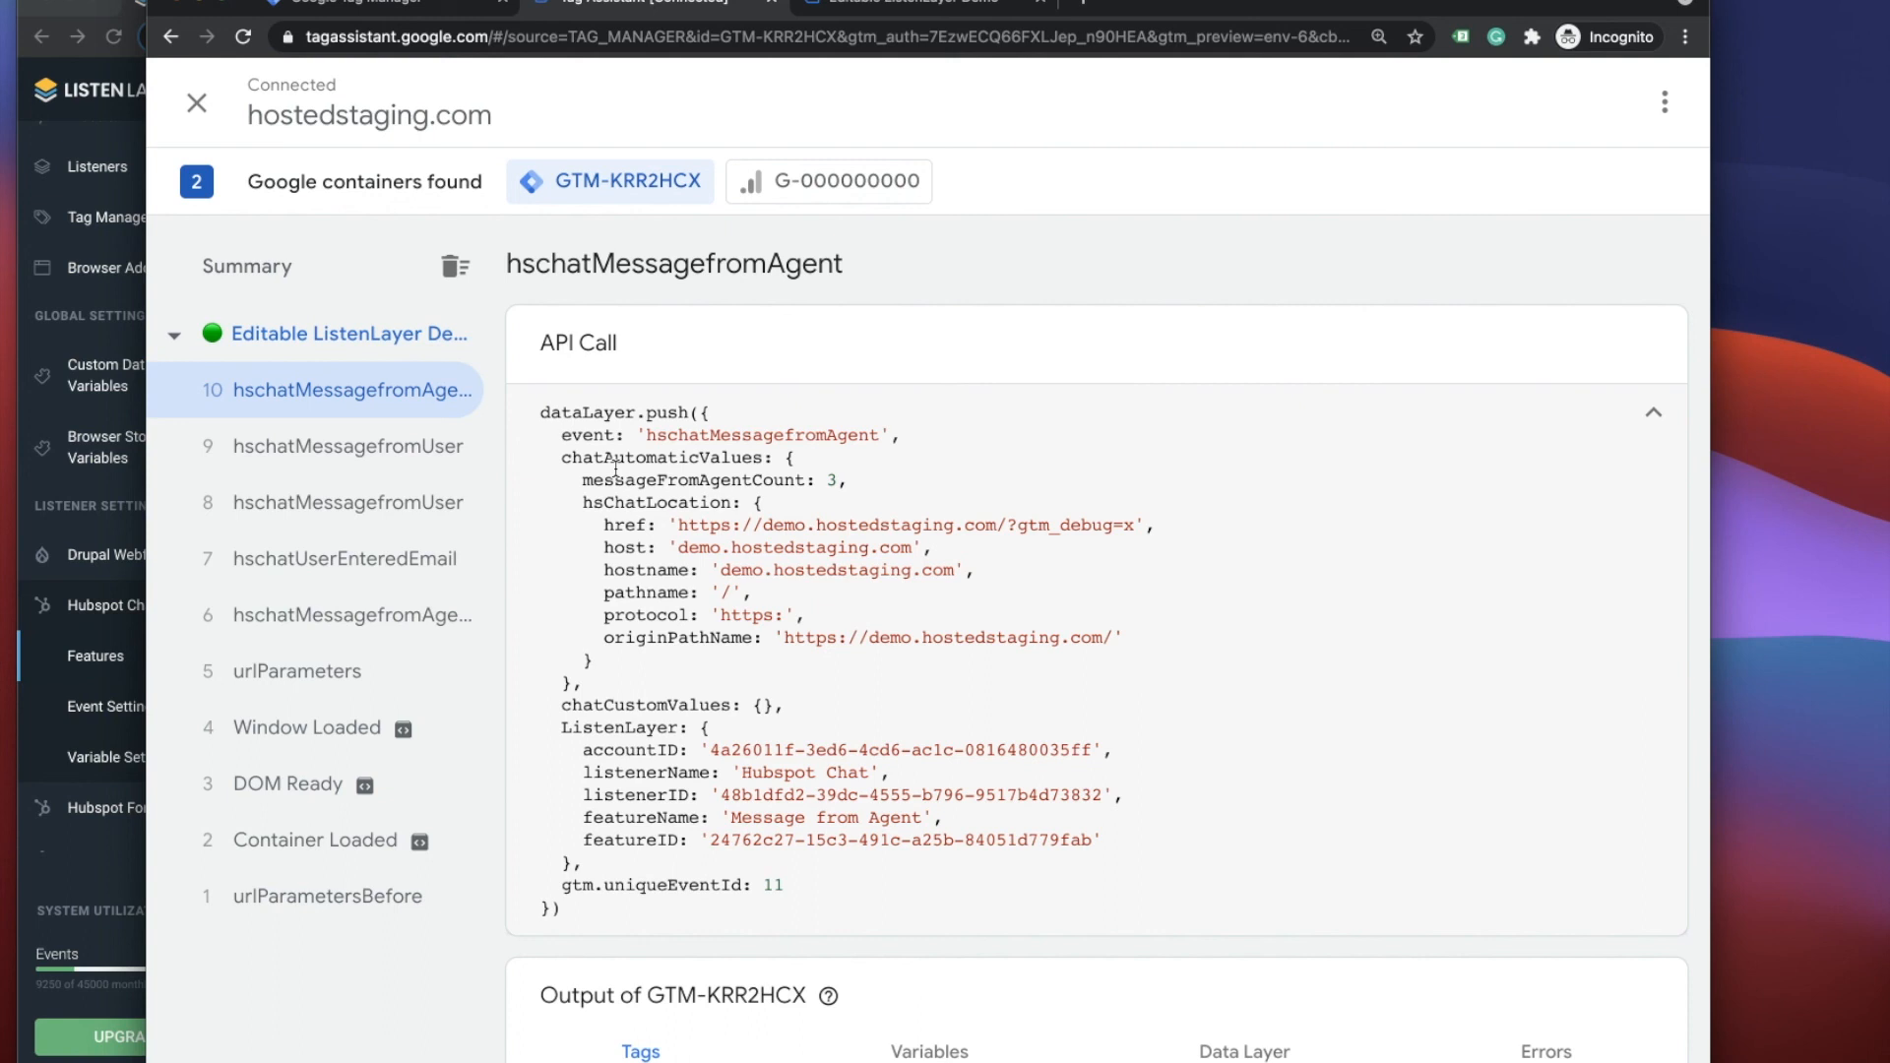
- Switch to ListenLayer to review the Hubspot Chat listener's Customization & Storage features, and return to Tag Assistant
left_click(110, 659)
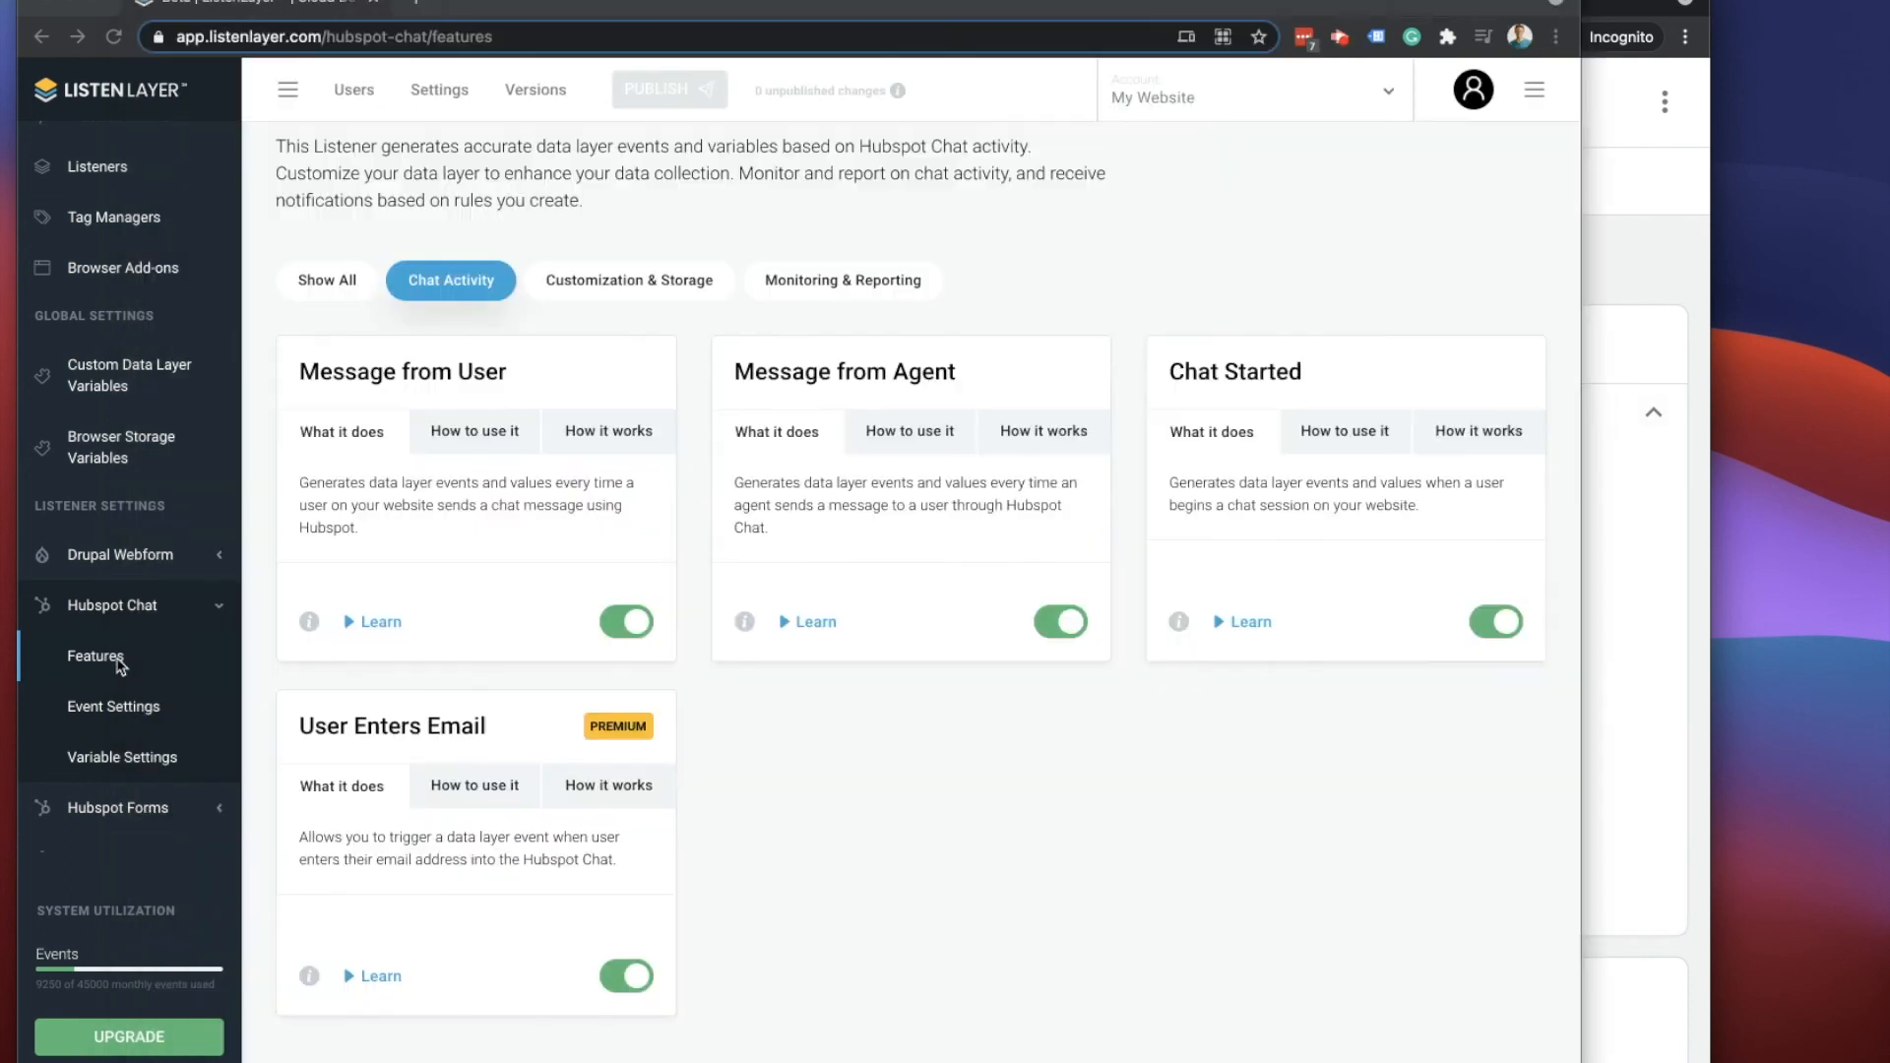
left_click(631, 285)
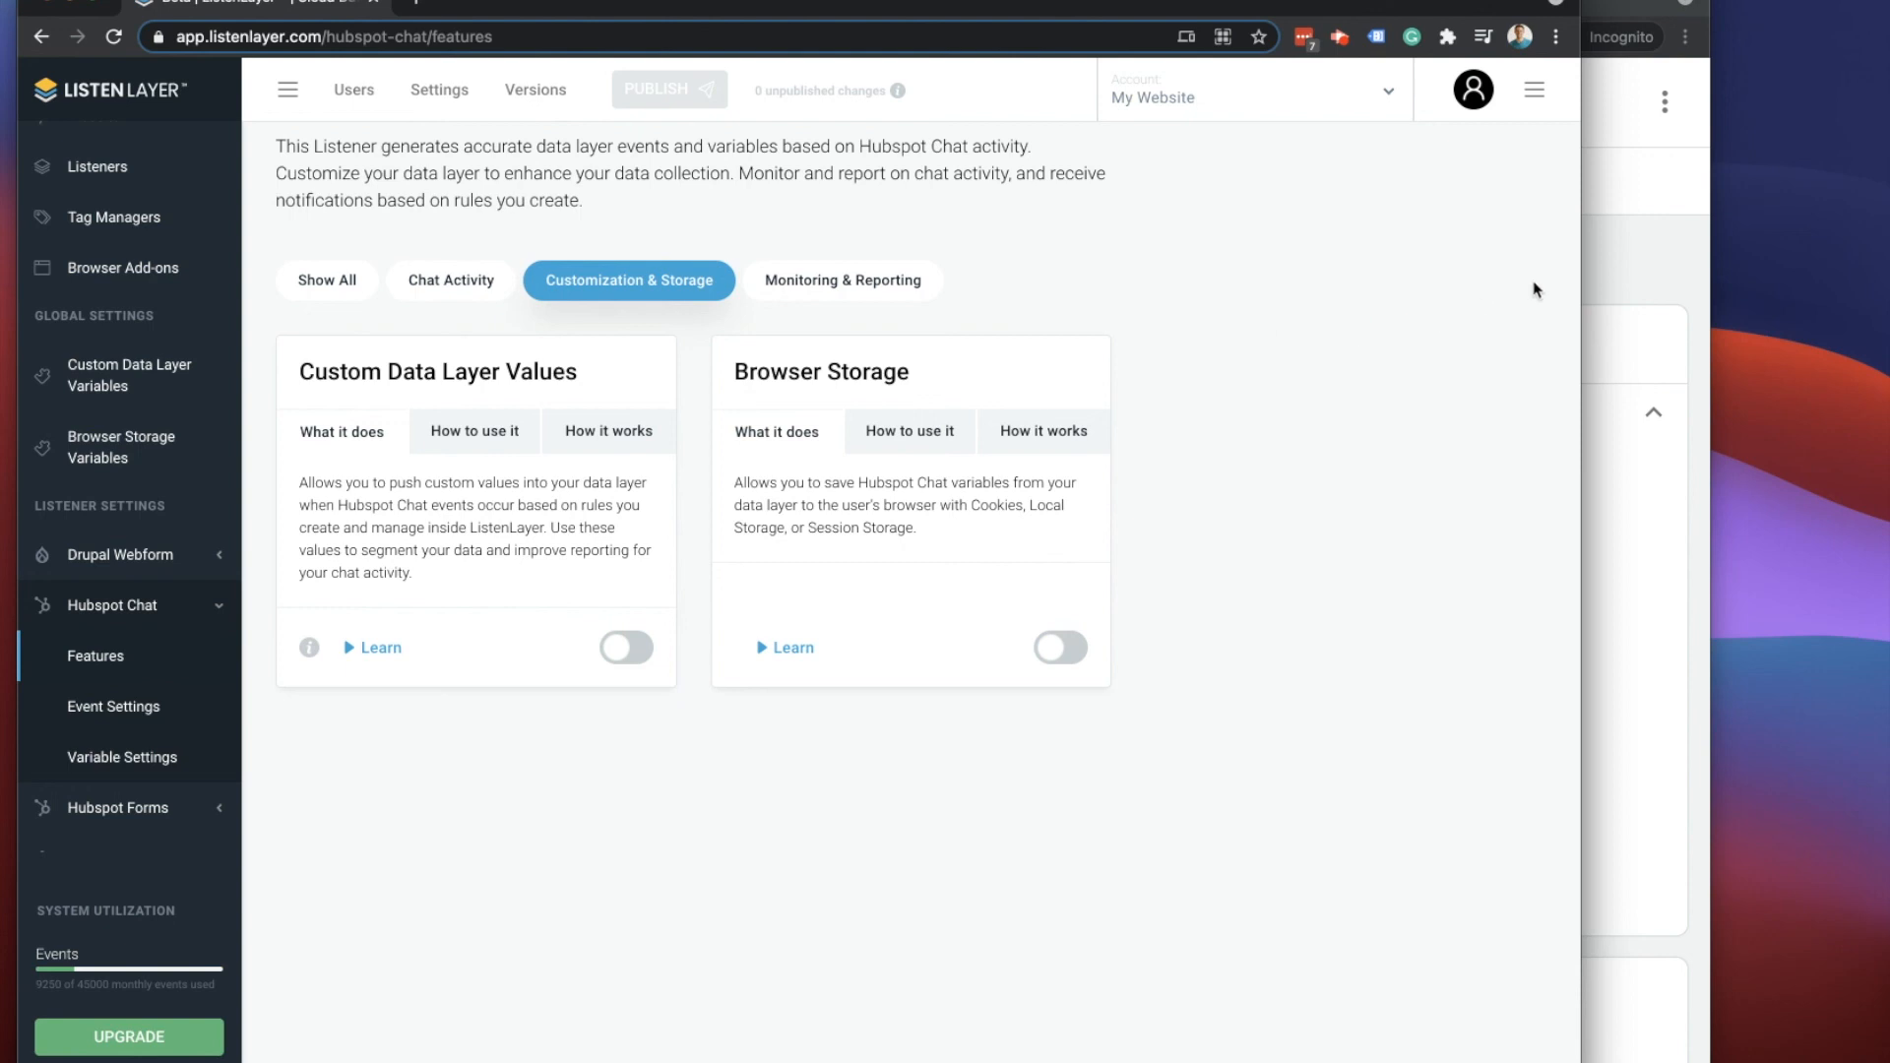
left_click(1619, 285)
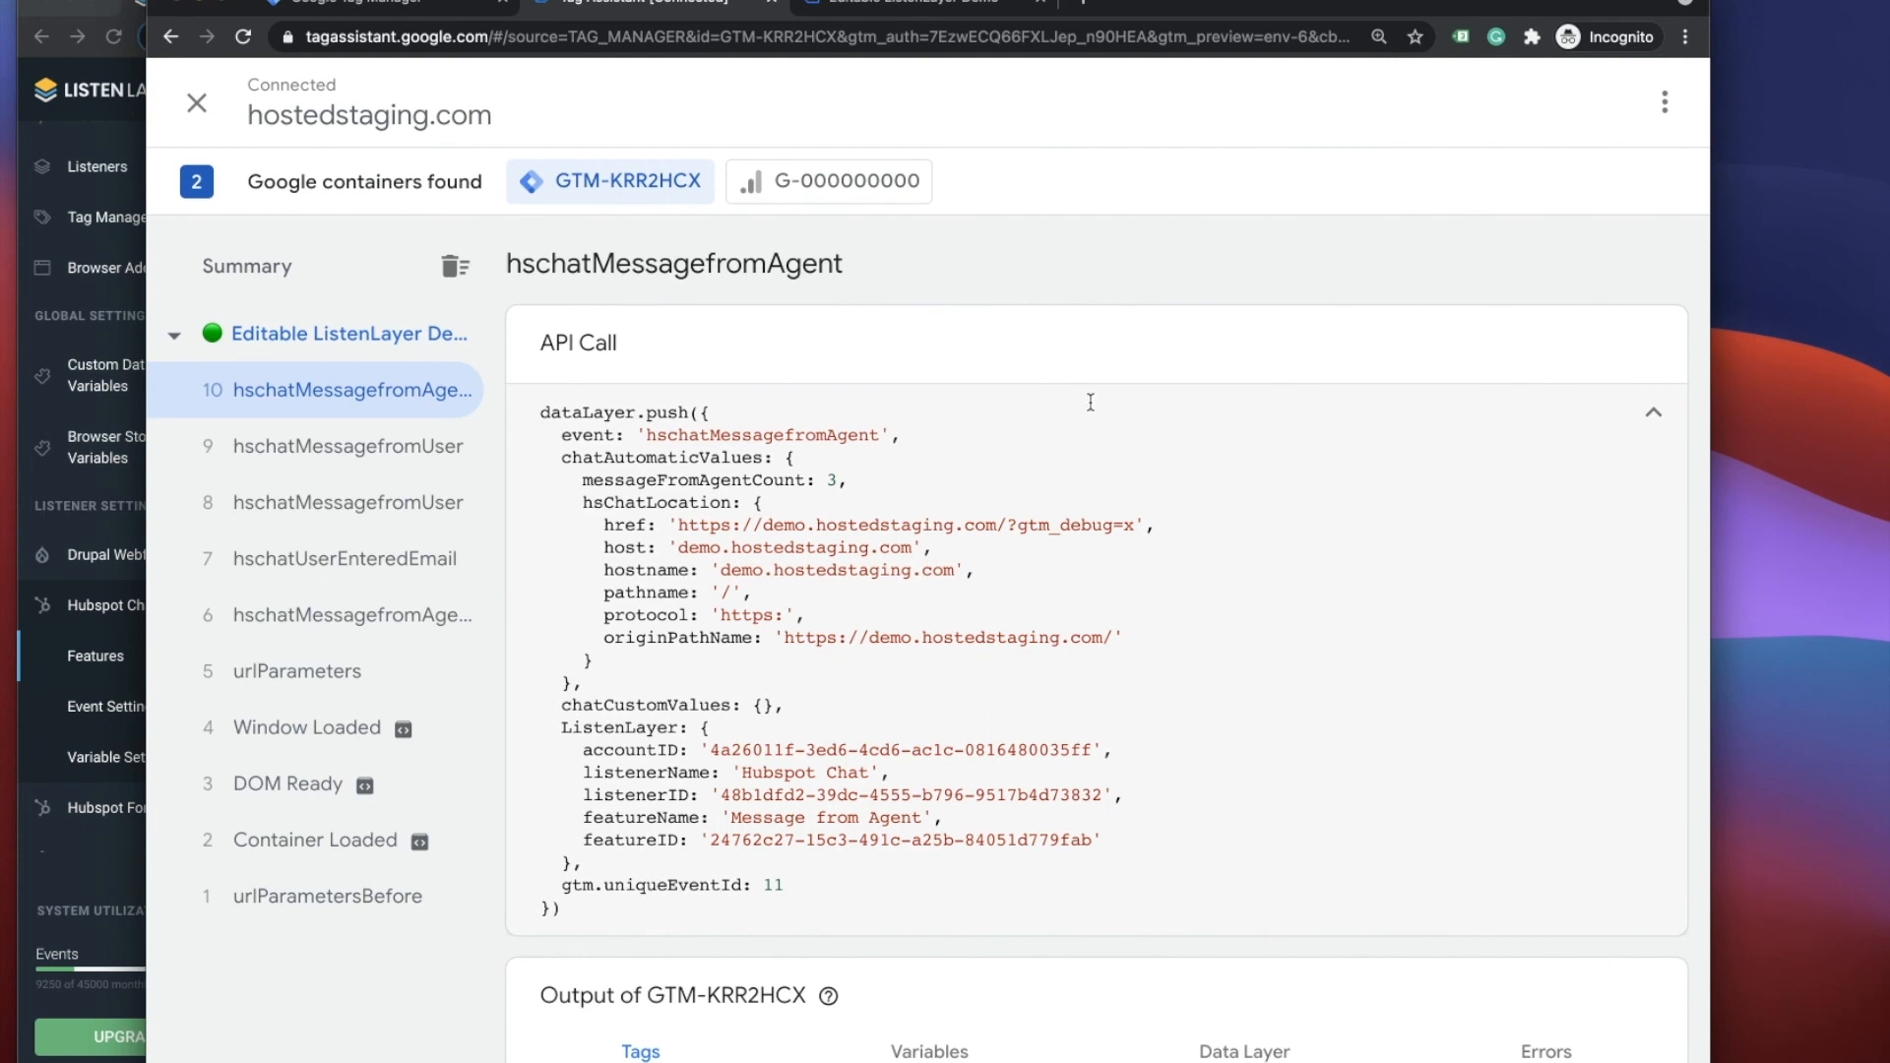